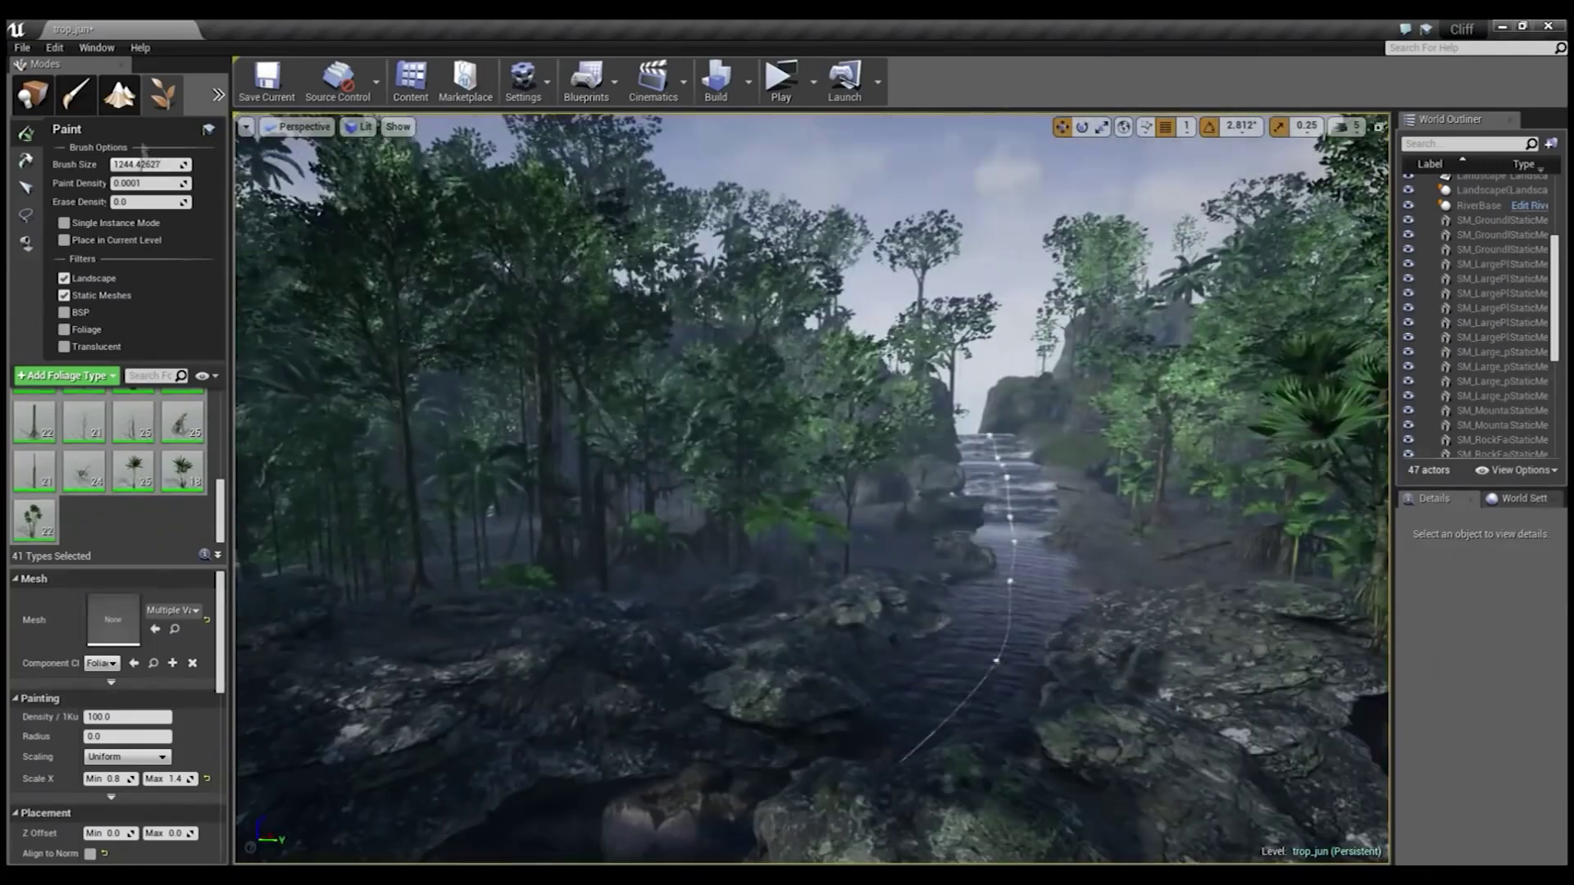
Switch the Modes panel from Foliage Paint to Landscape Sculpt mode
click(119, 95)
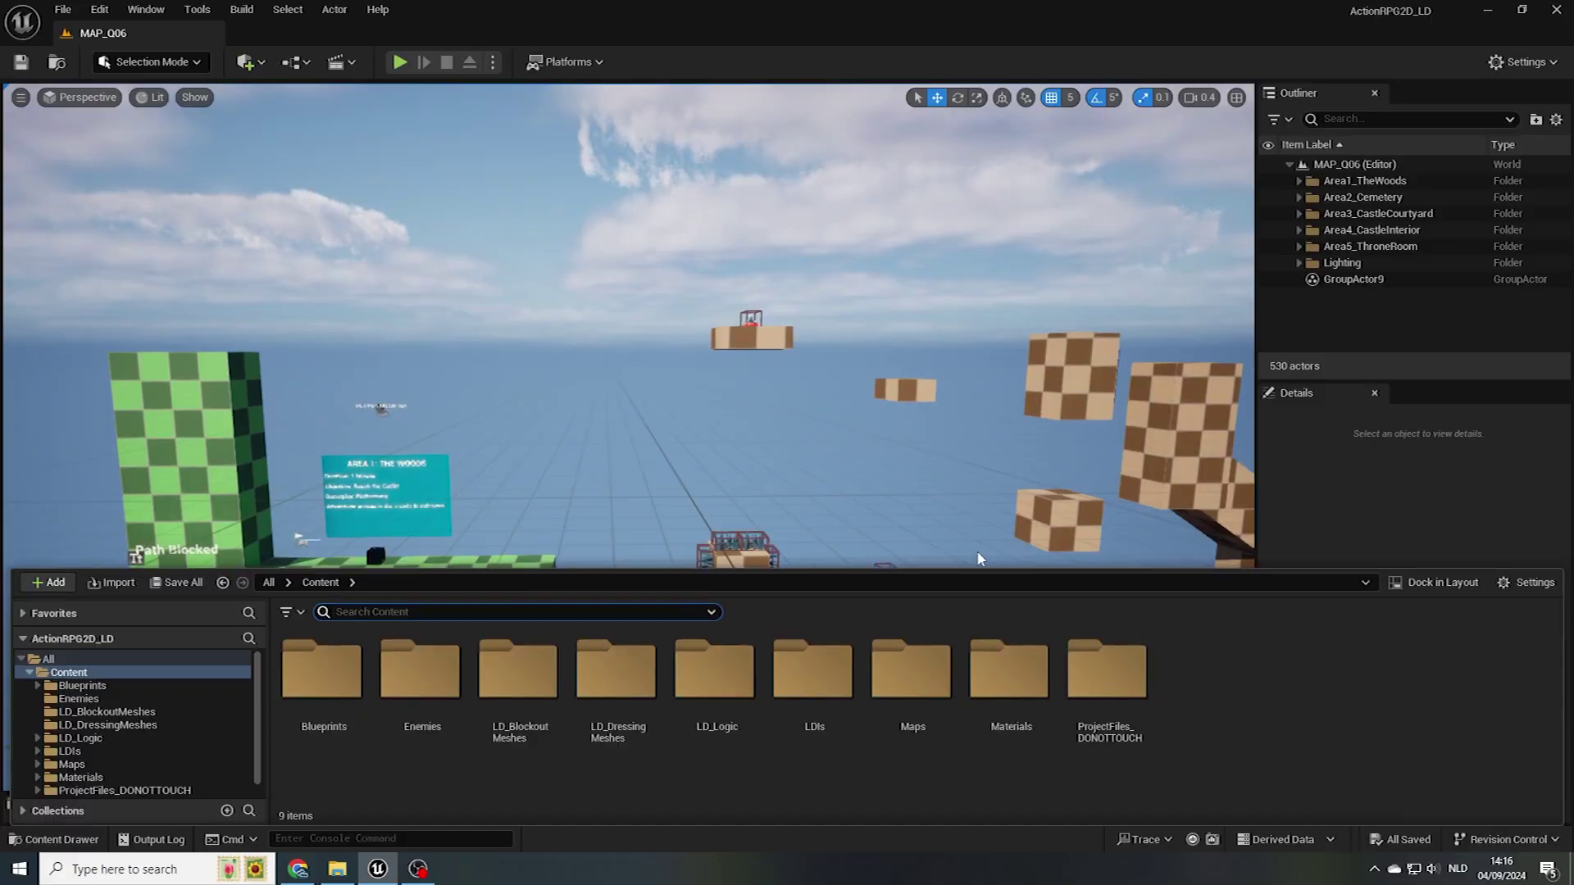
Place an SM_GroundTile from LD_DressingMeshes into the level
double_click(621, 681)
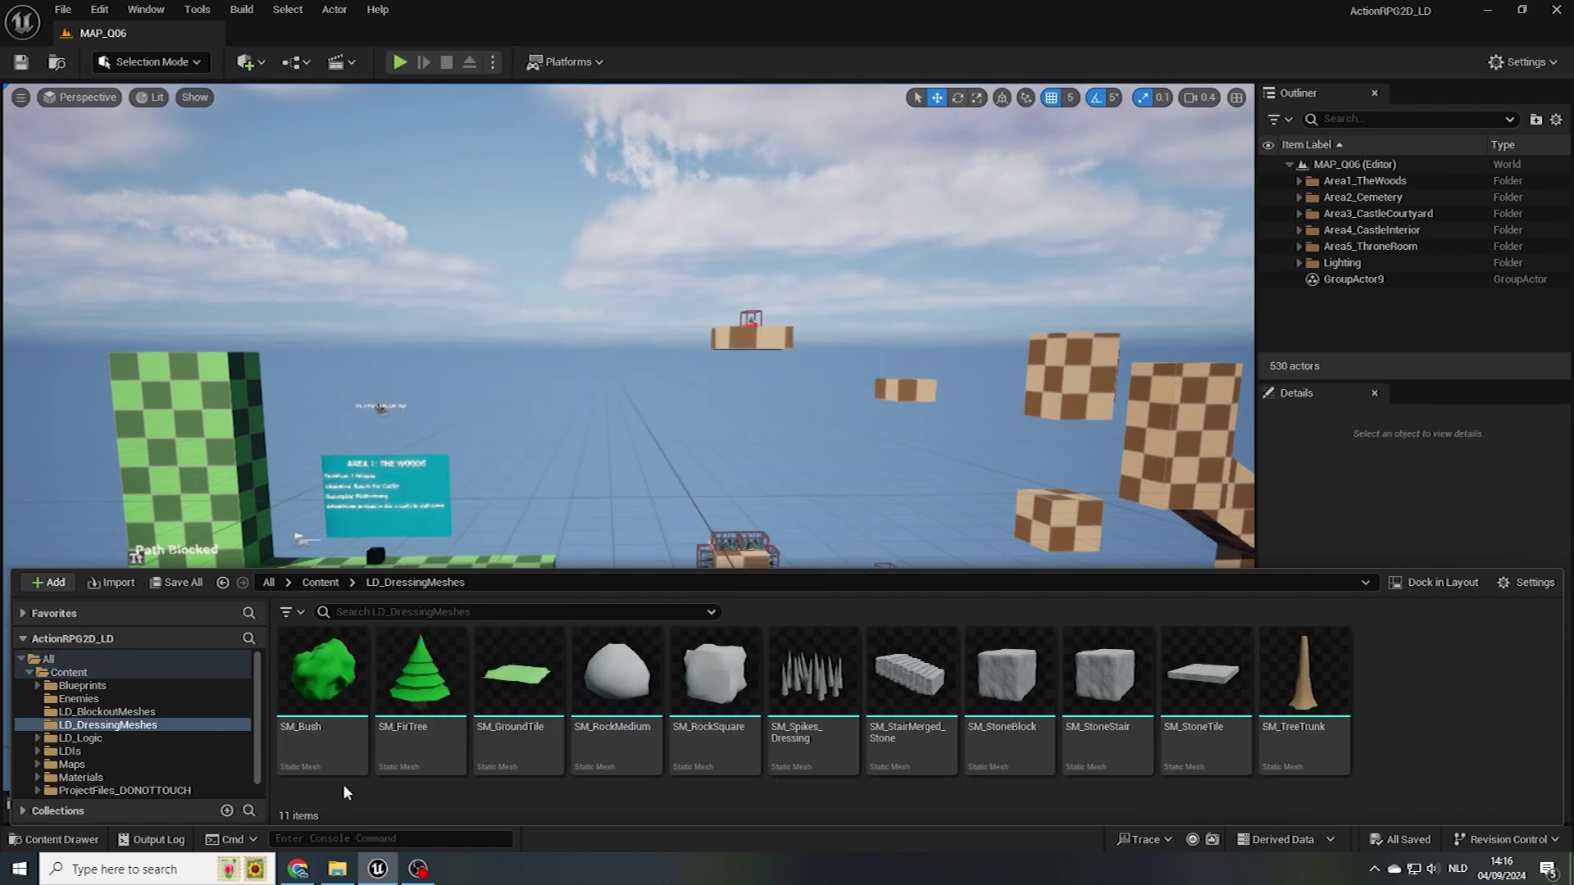
click(615, 677)
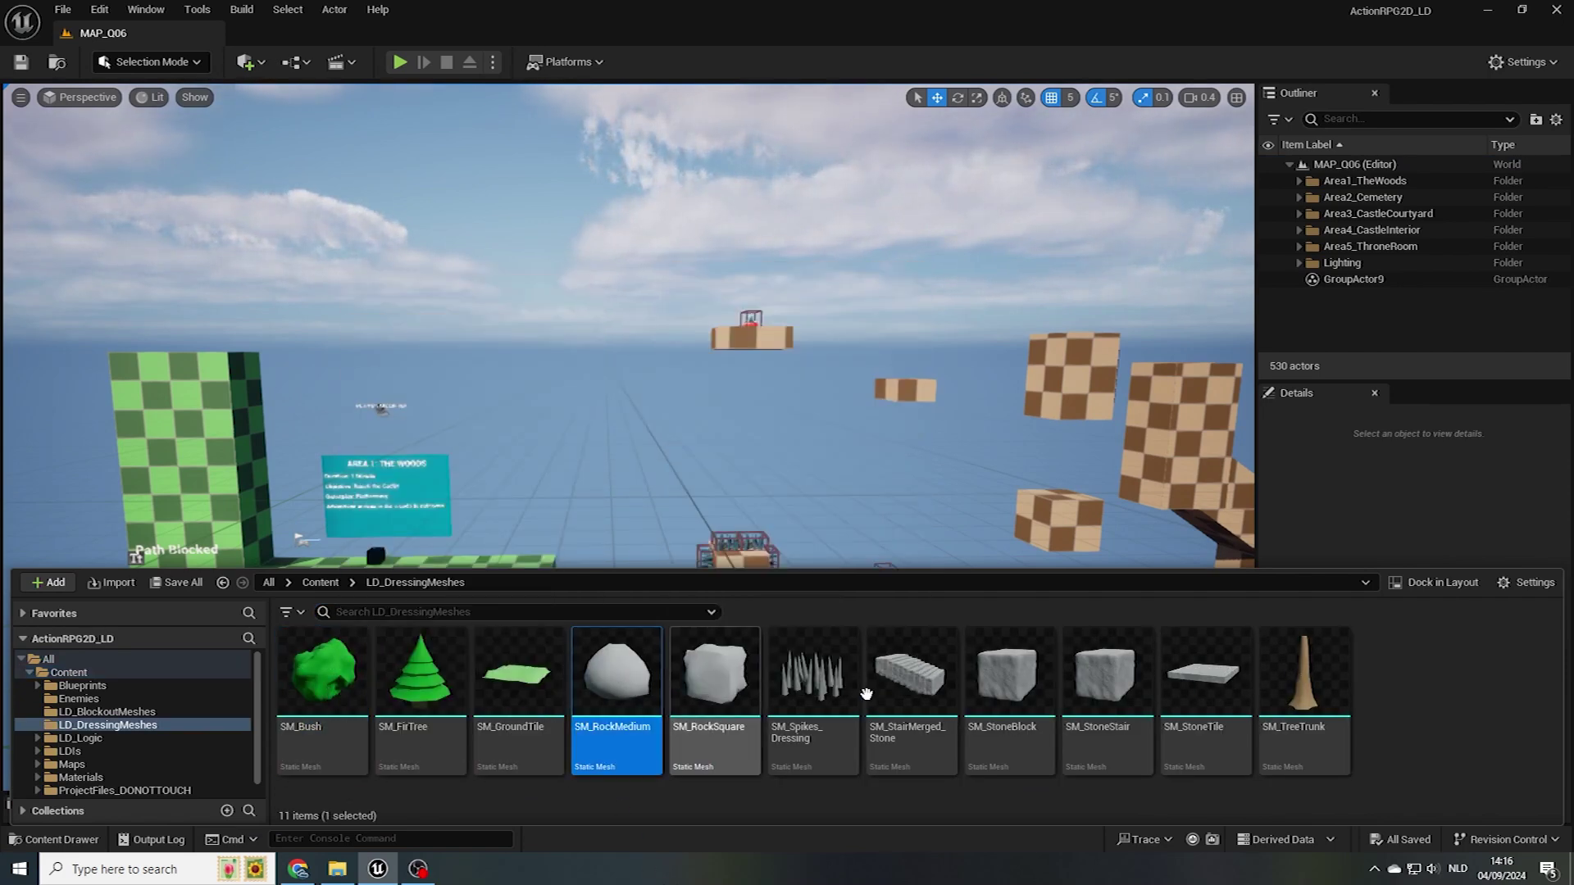
click(1234, 676)
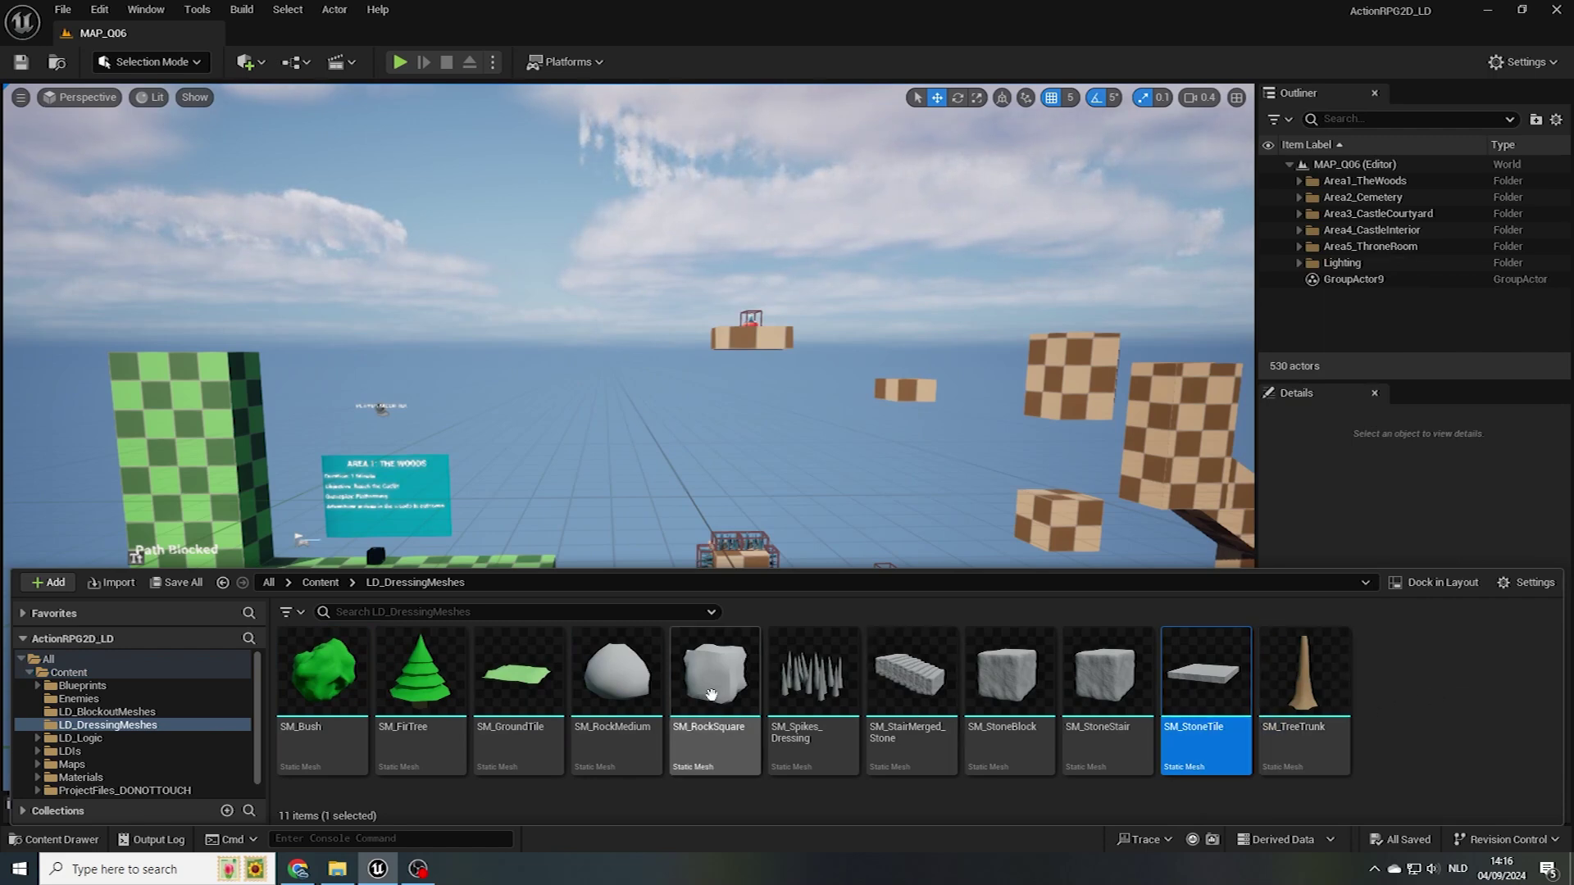
click(520, 696)
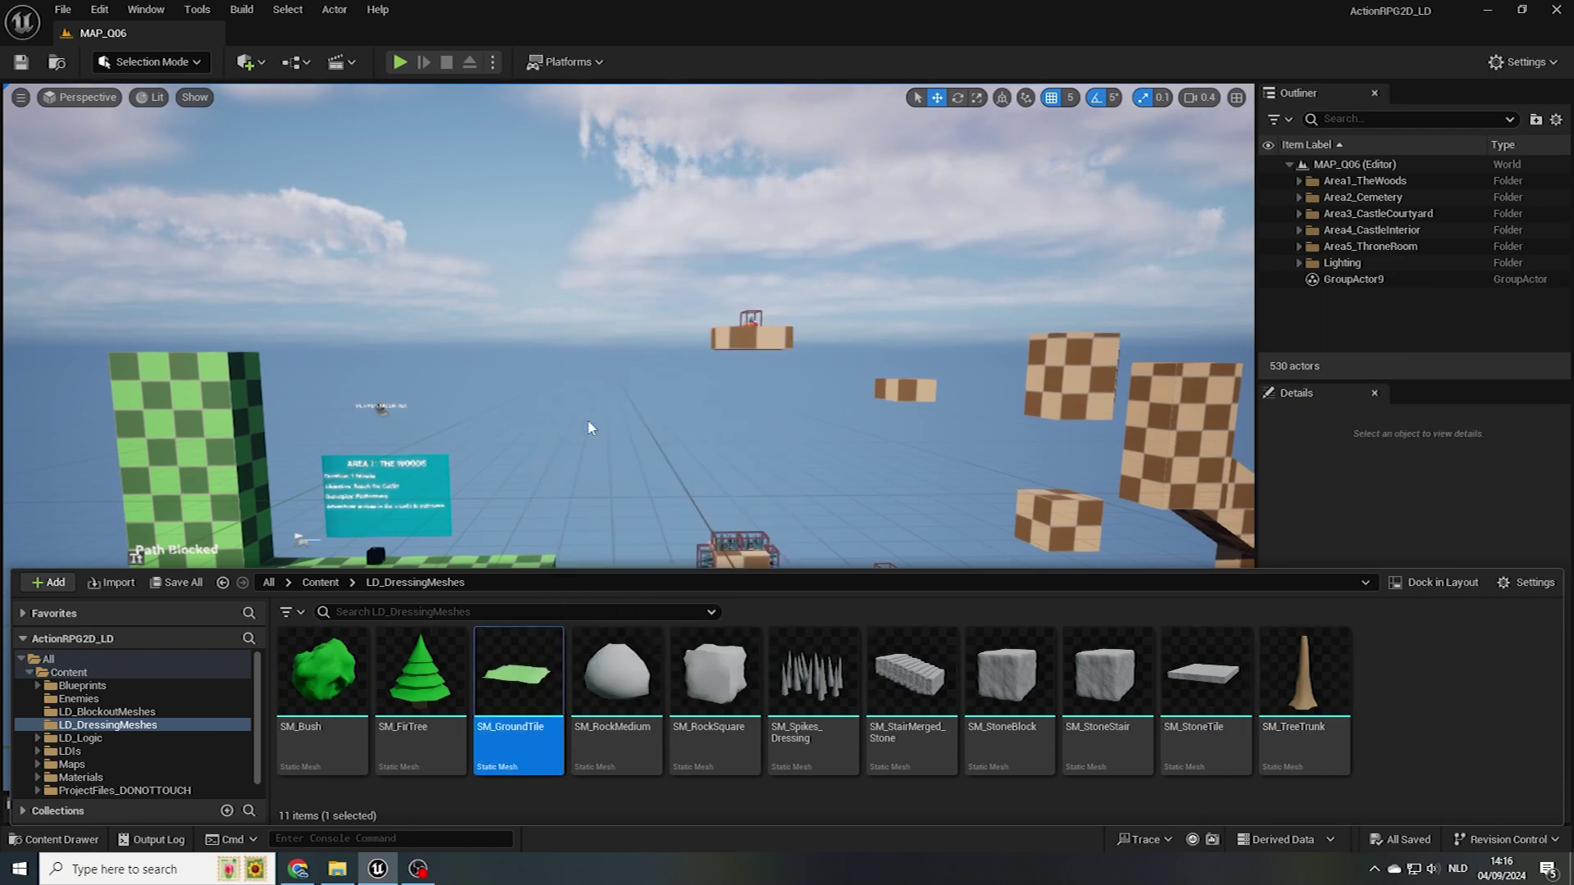
click(575, 460)
key(ctrl+space)
drag(516, 702, 539, 497)
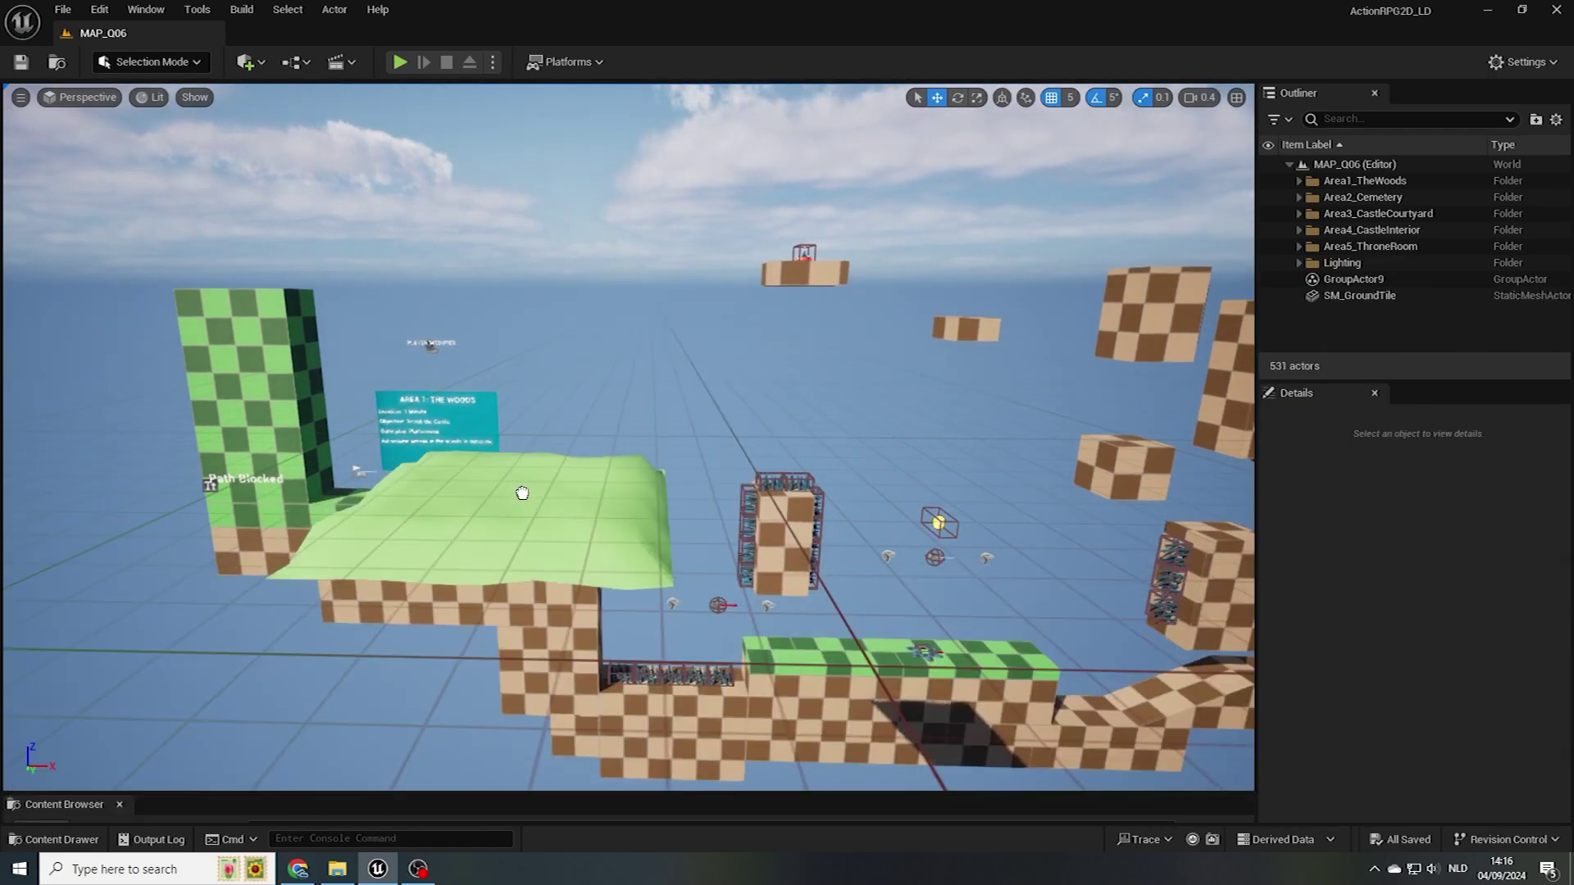
Stretch the ground tile over the platform top and duplicate it to cover the nearer half
click(538, 497)
right_drag(538, 497, 788, 518)
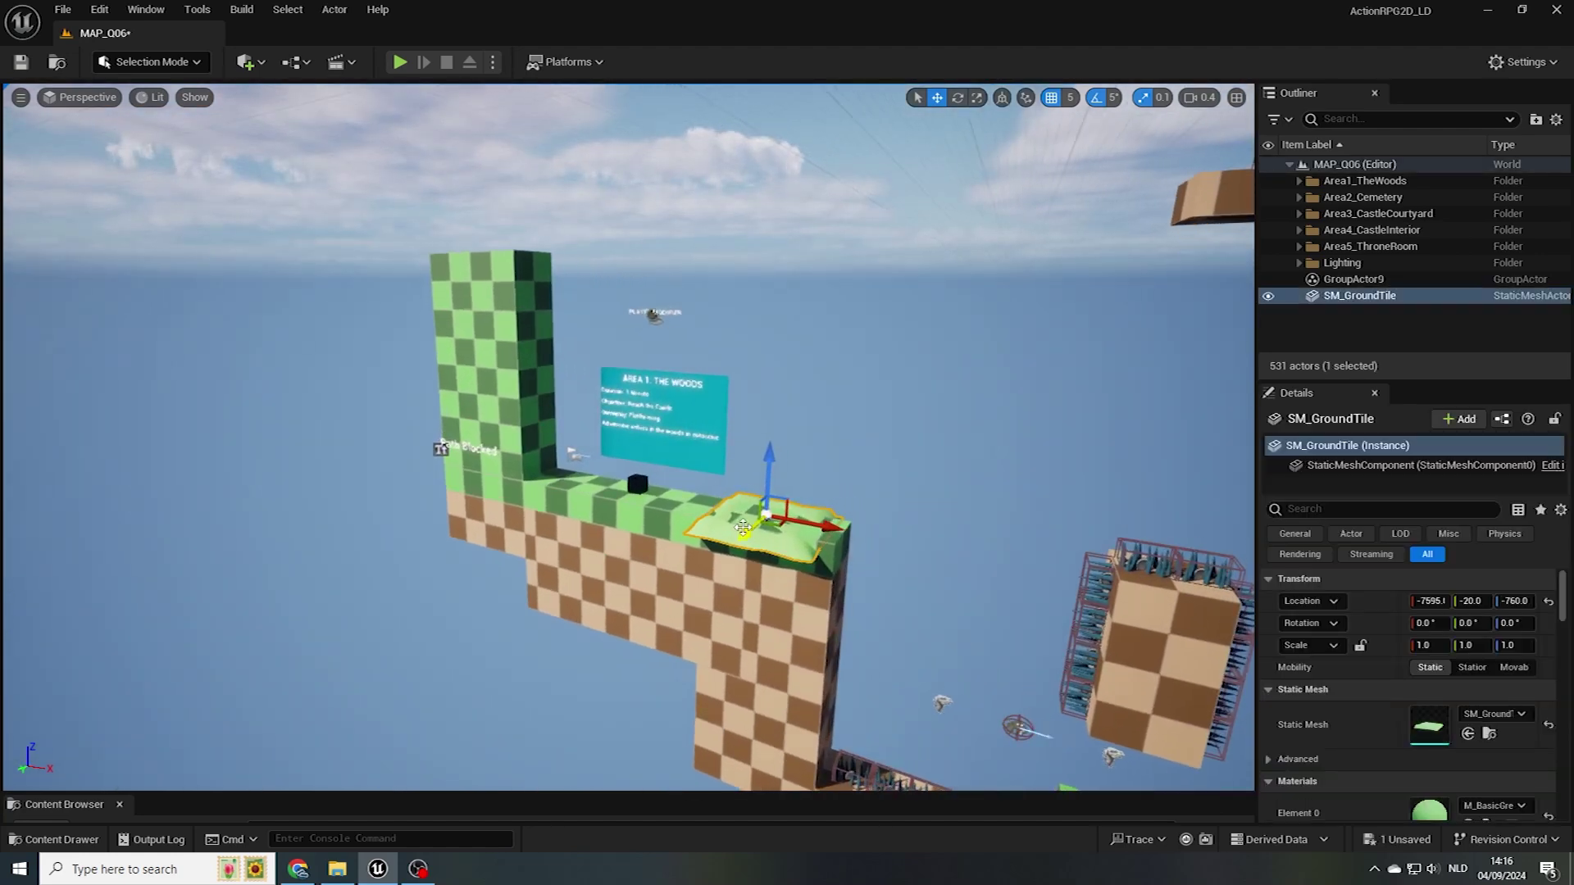
drag(788, 517, 802, 526)
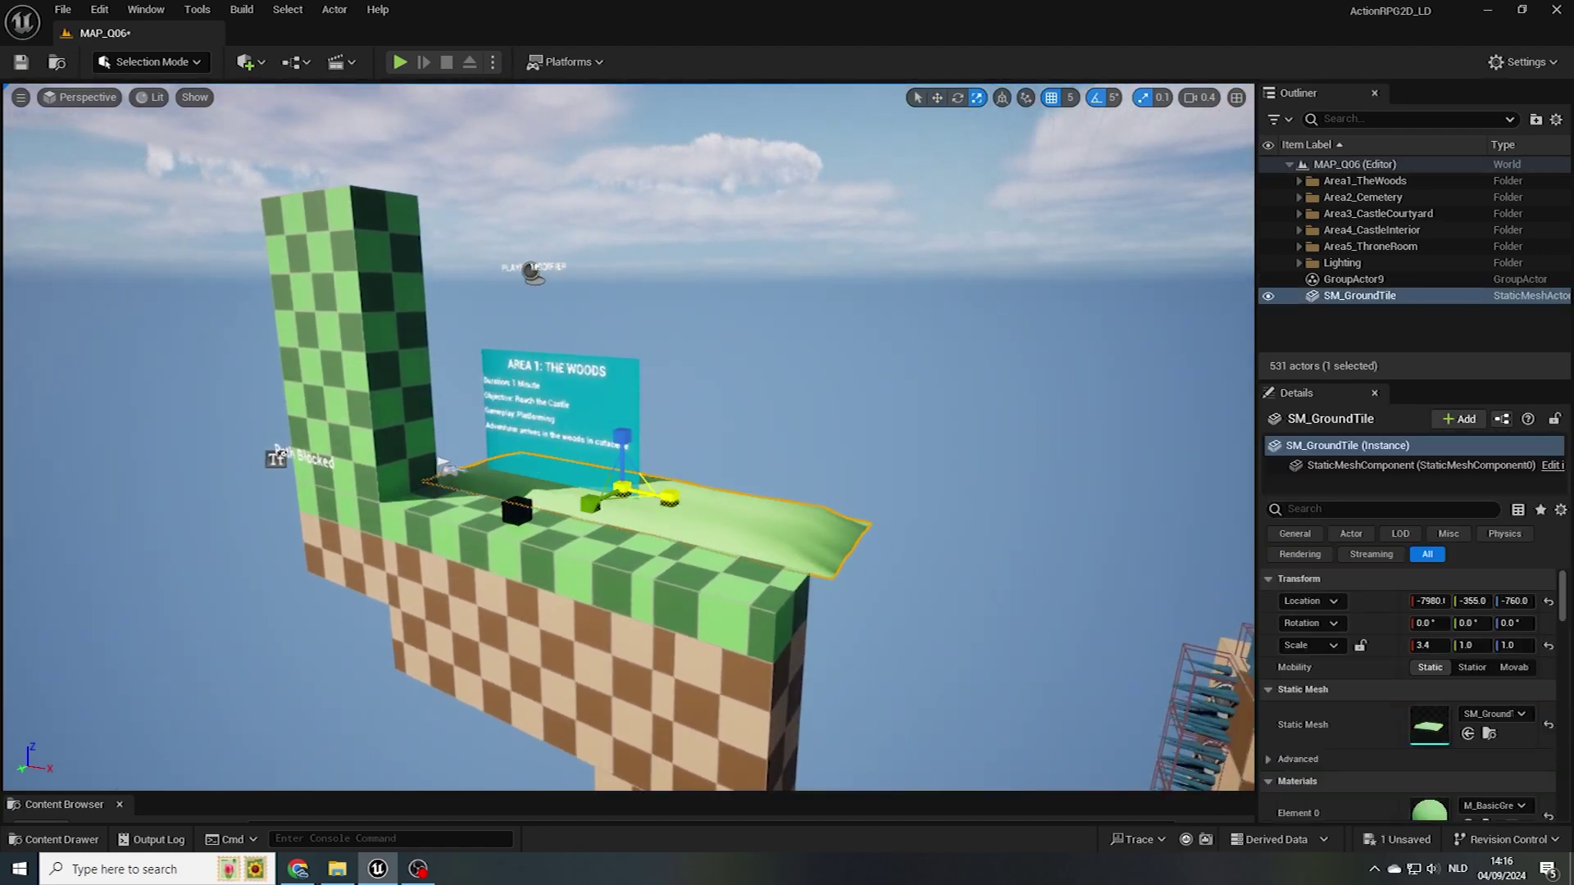
drag(615, 485, 621, 466)
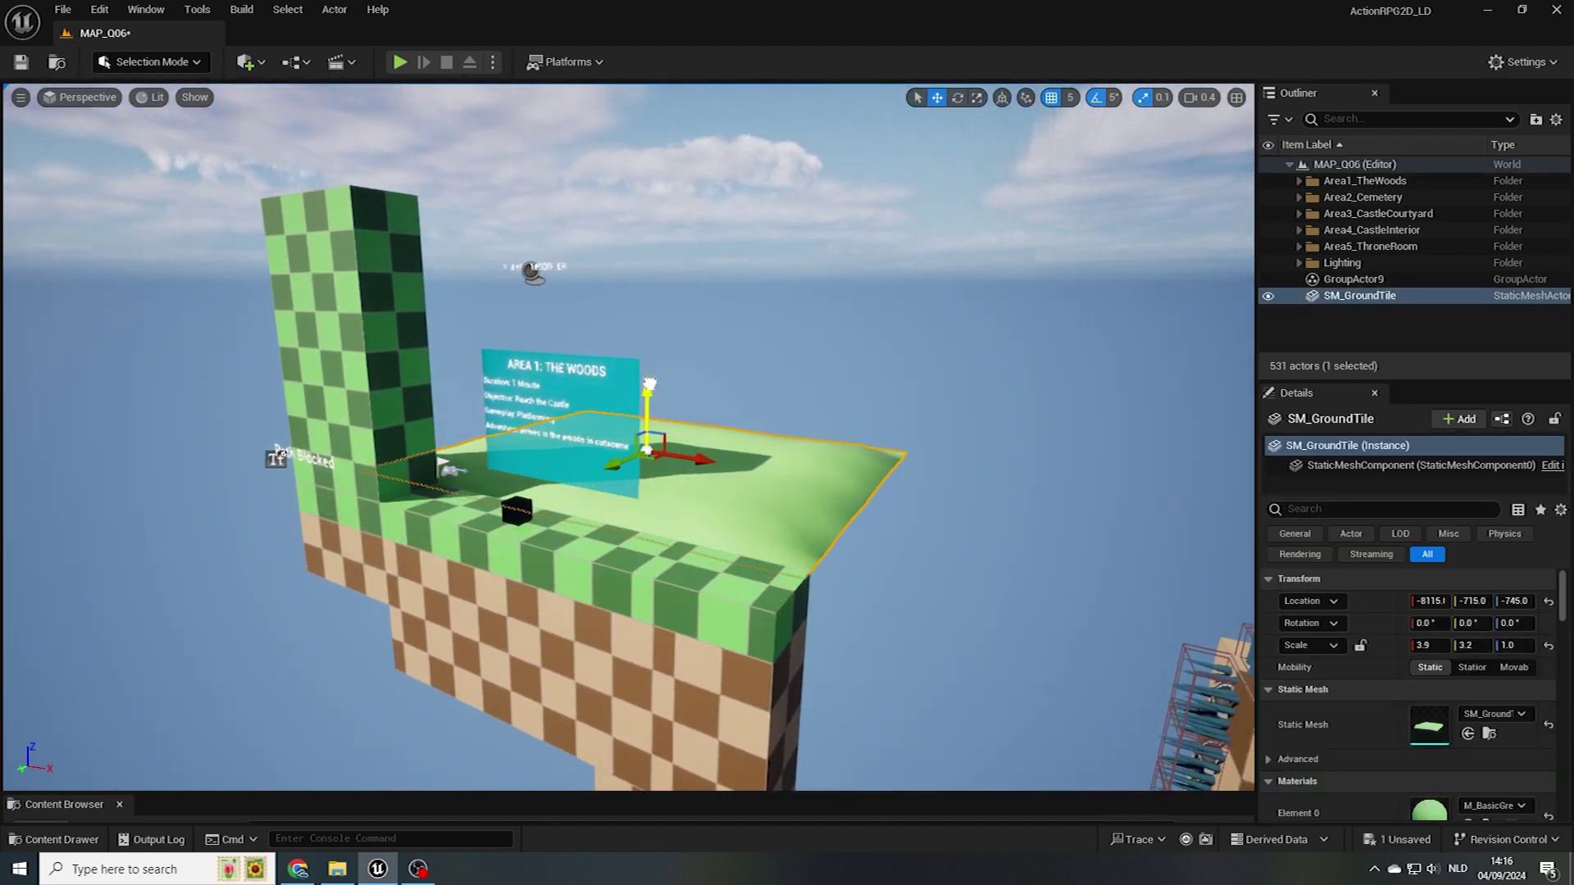
drag(602, 463, 203, 627)
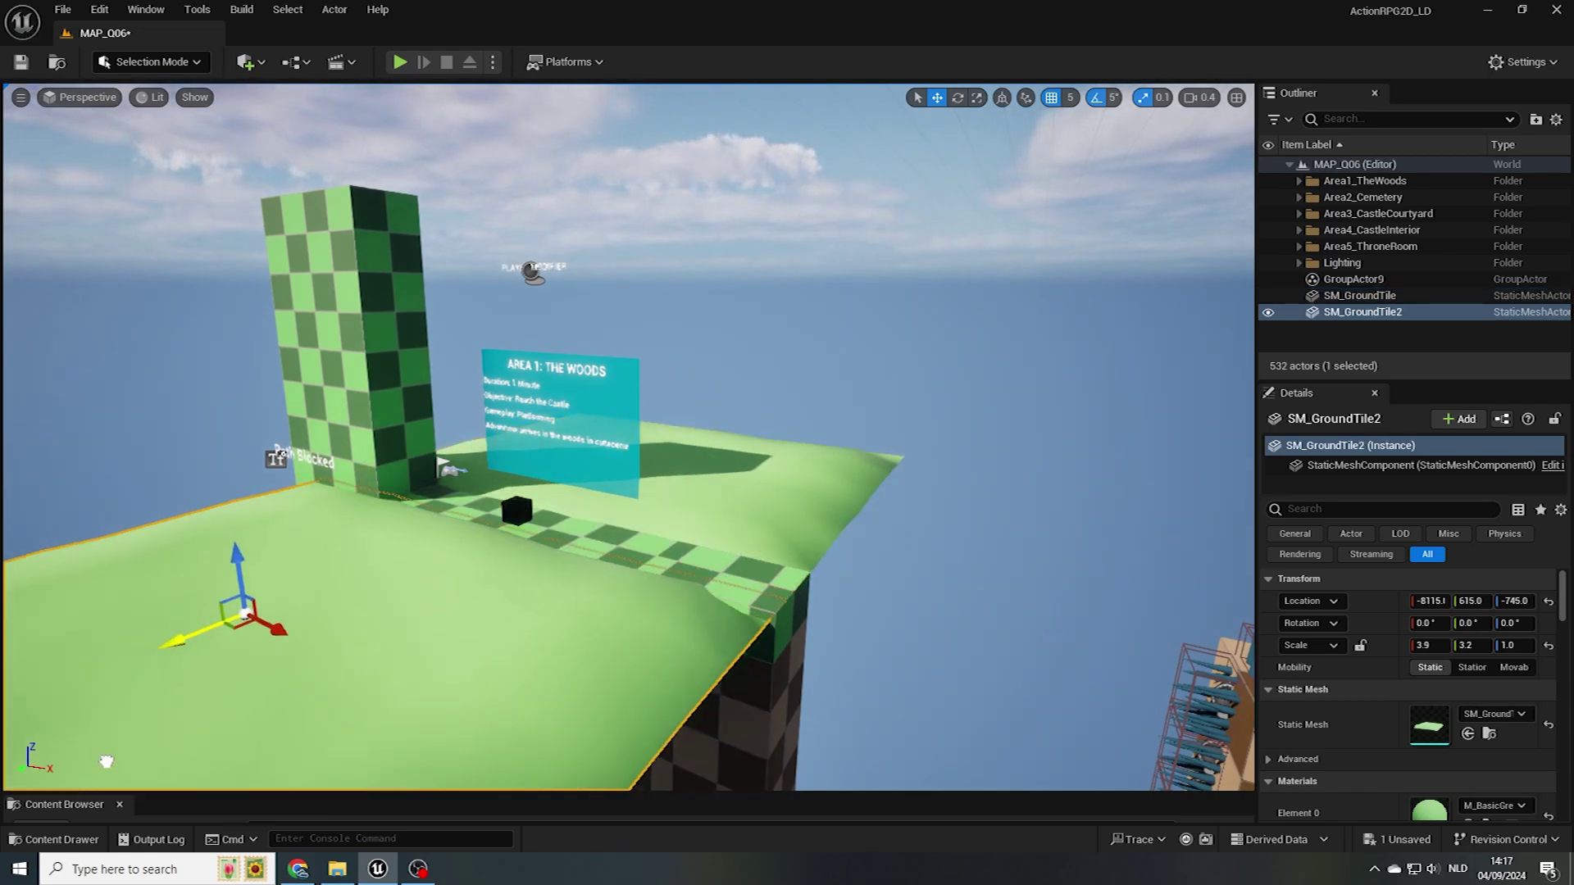
ctrl+click(1358, 295)
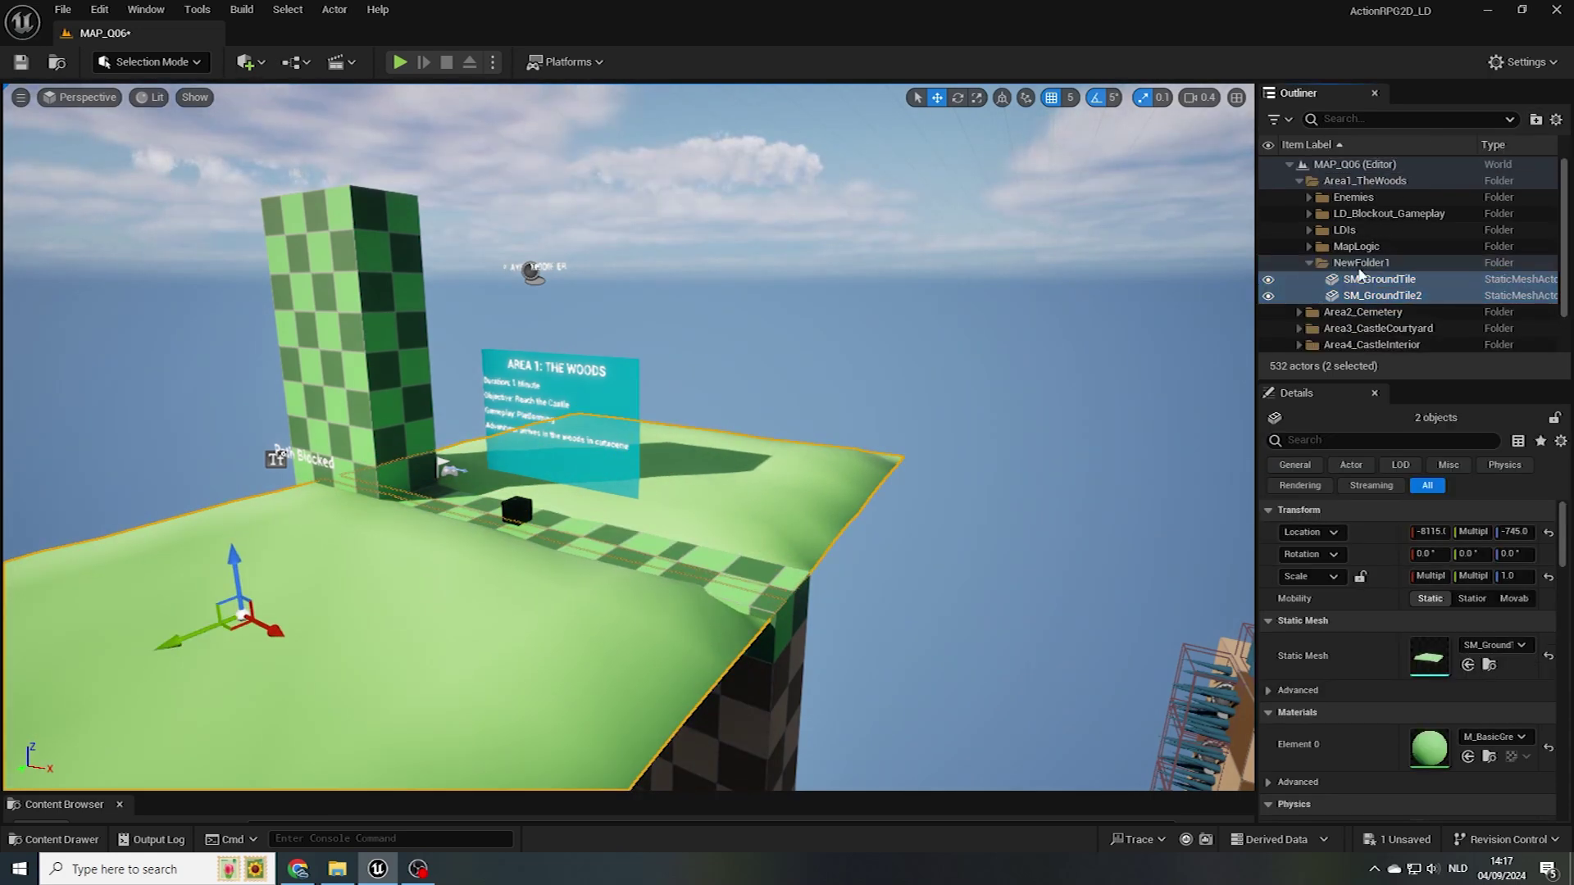
File the tiles under LD_Dressing, add an SM_FirTree and SM_Bush to the woods, and playtest
click(1361, 264)
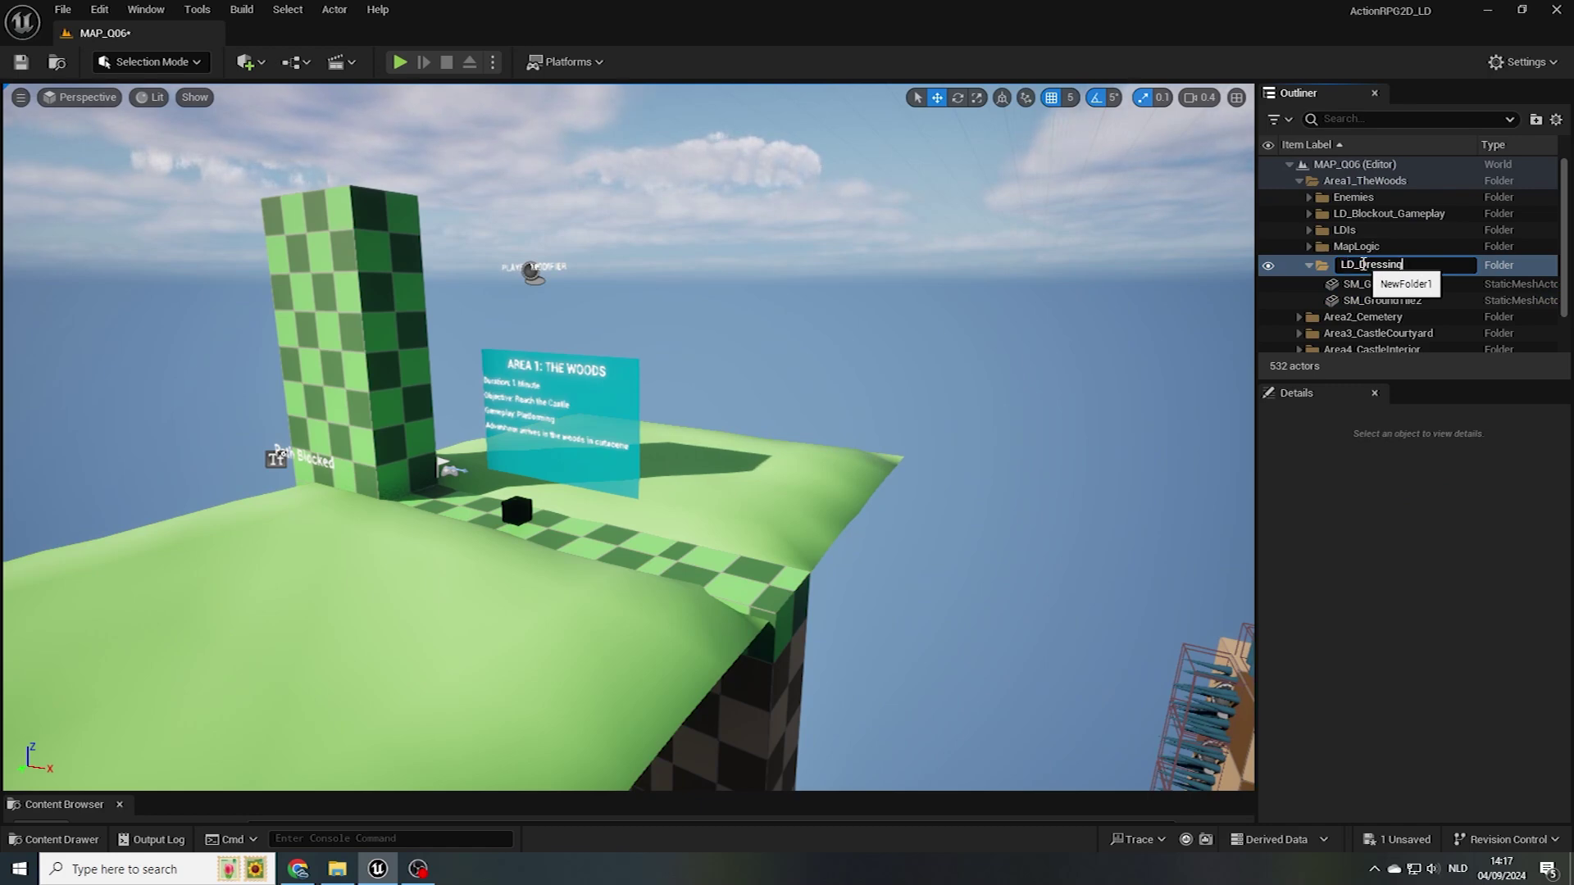
key(ctrl+space)
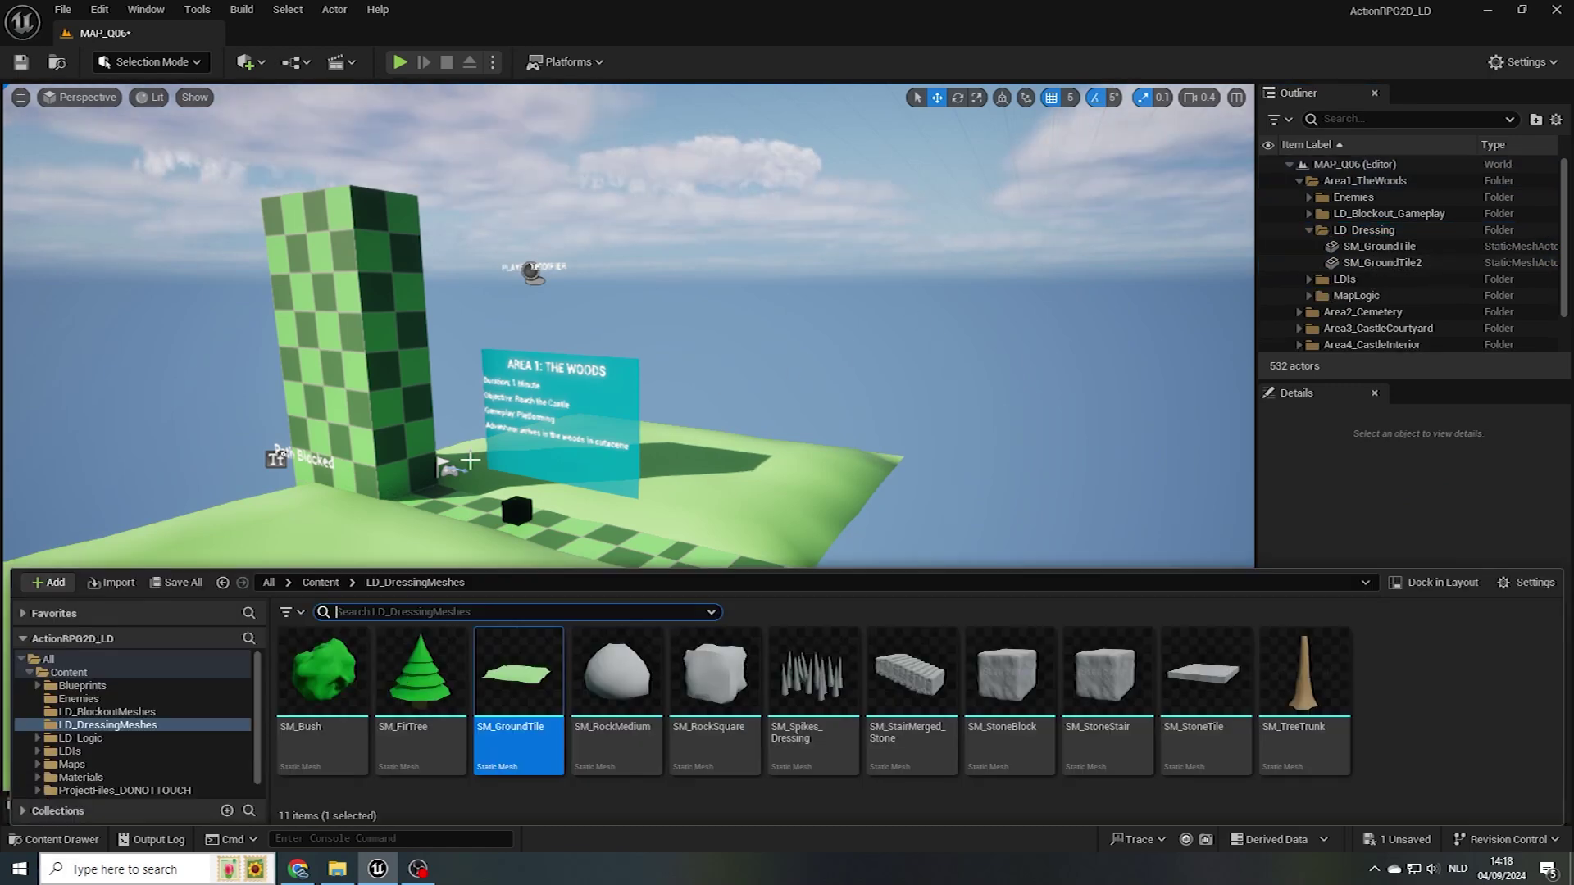
drag(521, 661, 704, 492)
key(ctrl+space)
drag(331, 751, 327, 563)
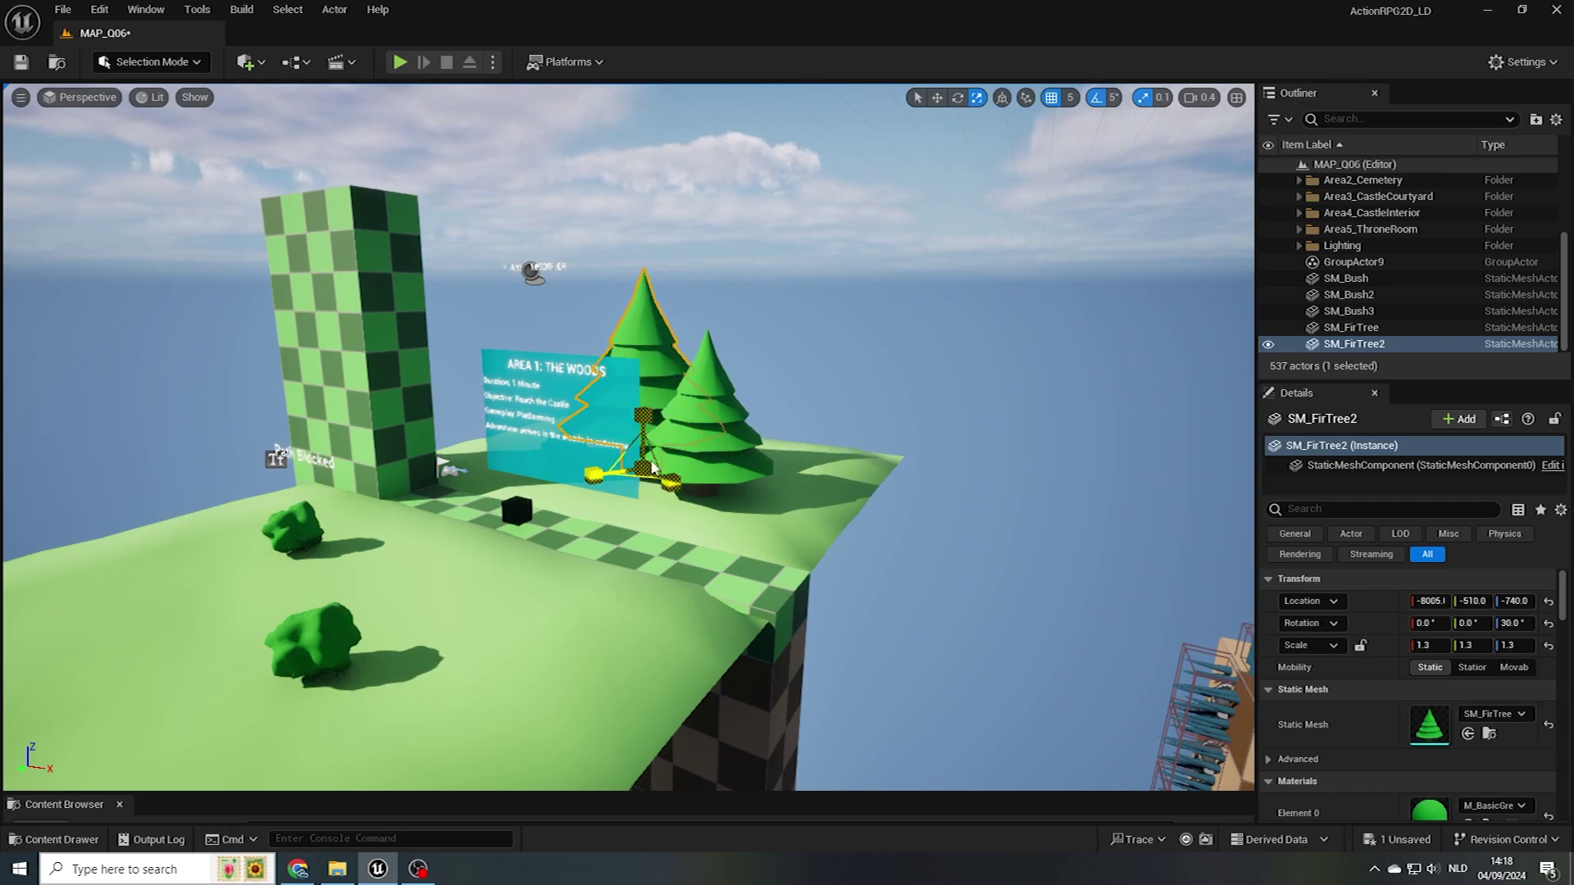
key(alt+p)
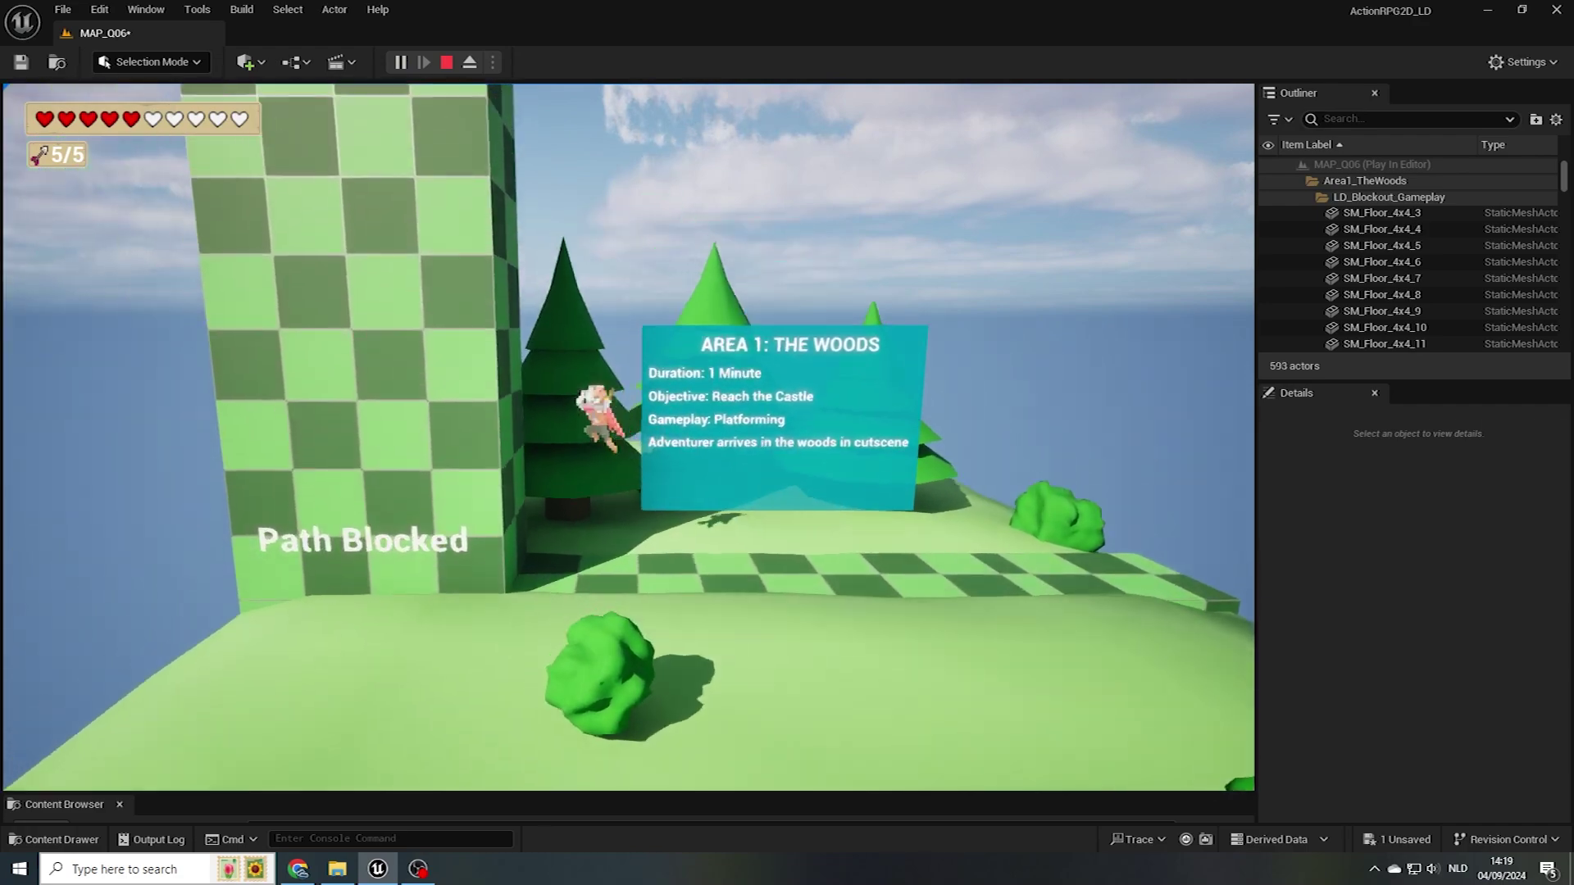
Jump the character along the Area 1 woods path during the playtest
key(w)
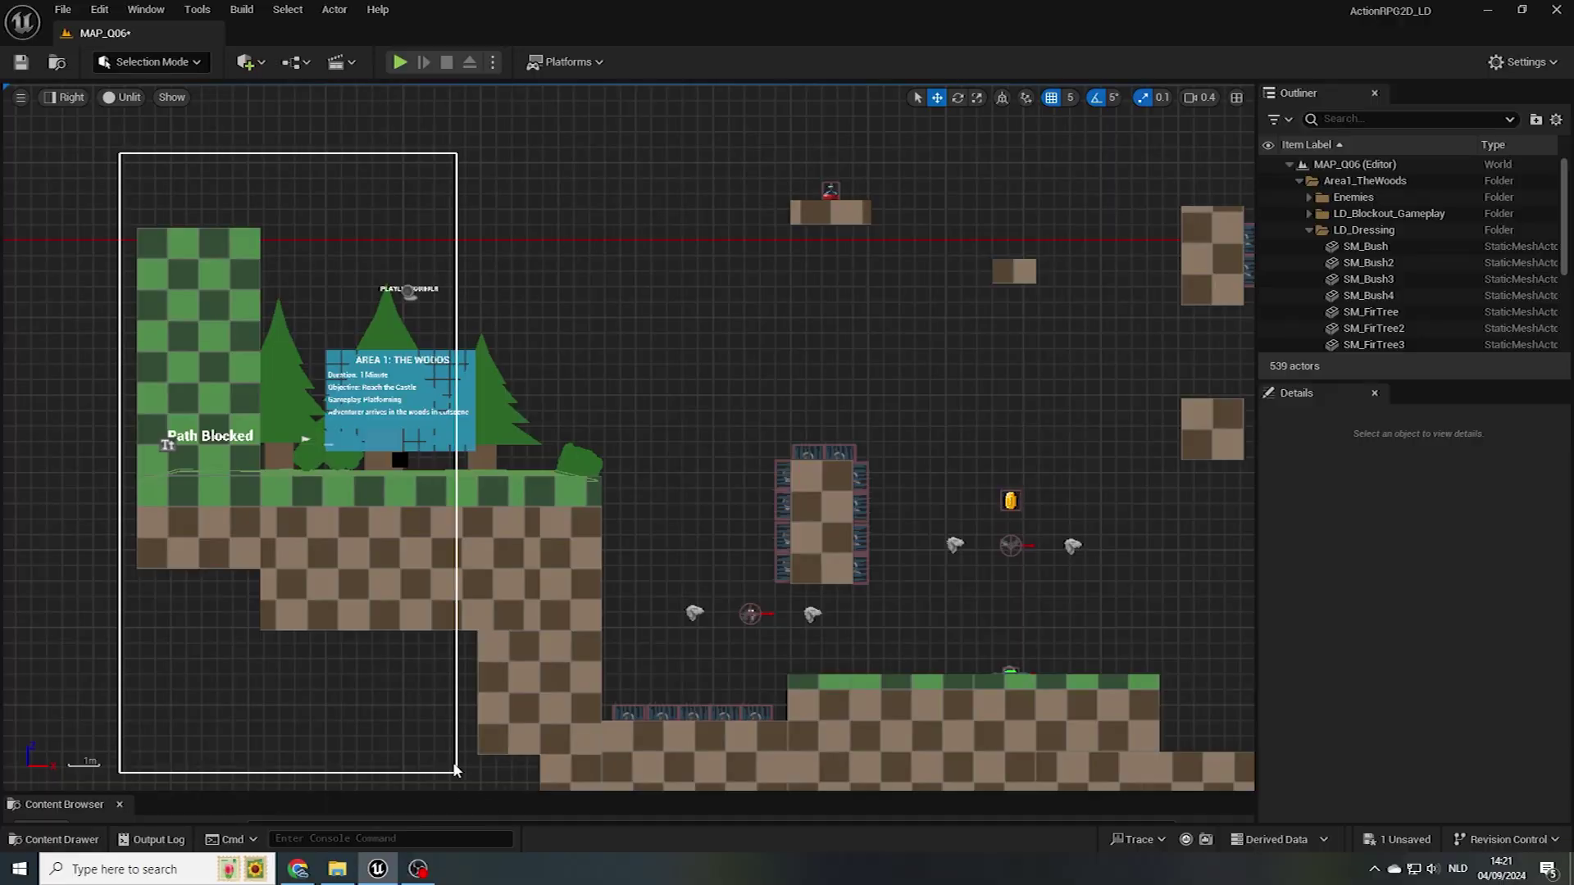
Set snapping to 50 and duplicate the woods floor blocks leftward to extend the platform
drag(119, 153, 455, 771)
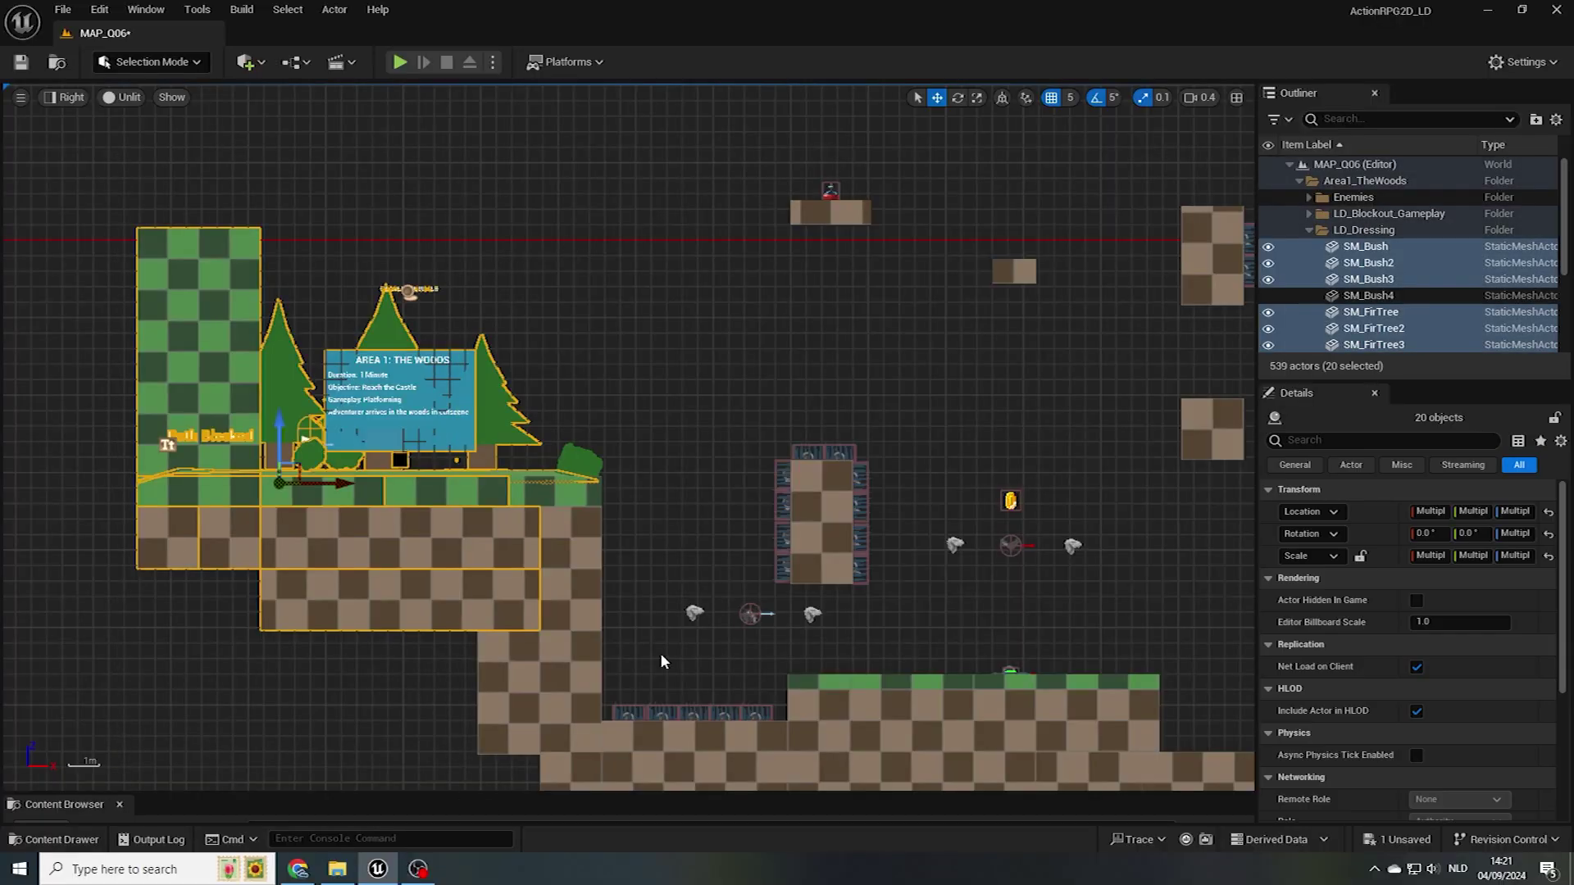
mouse_move(660, 653)
right_down()
mouse_move(93, 433)
mouse_move(162, 400)
right_up()
click(841, 456)
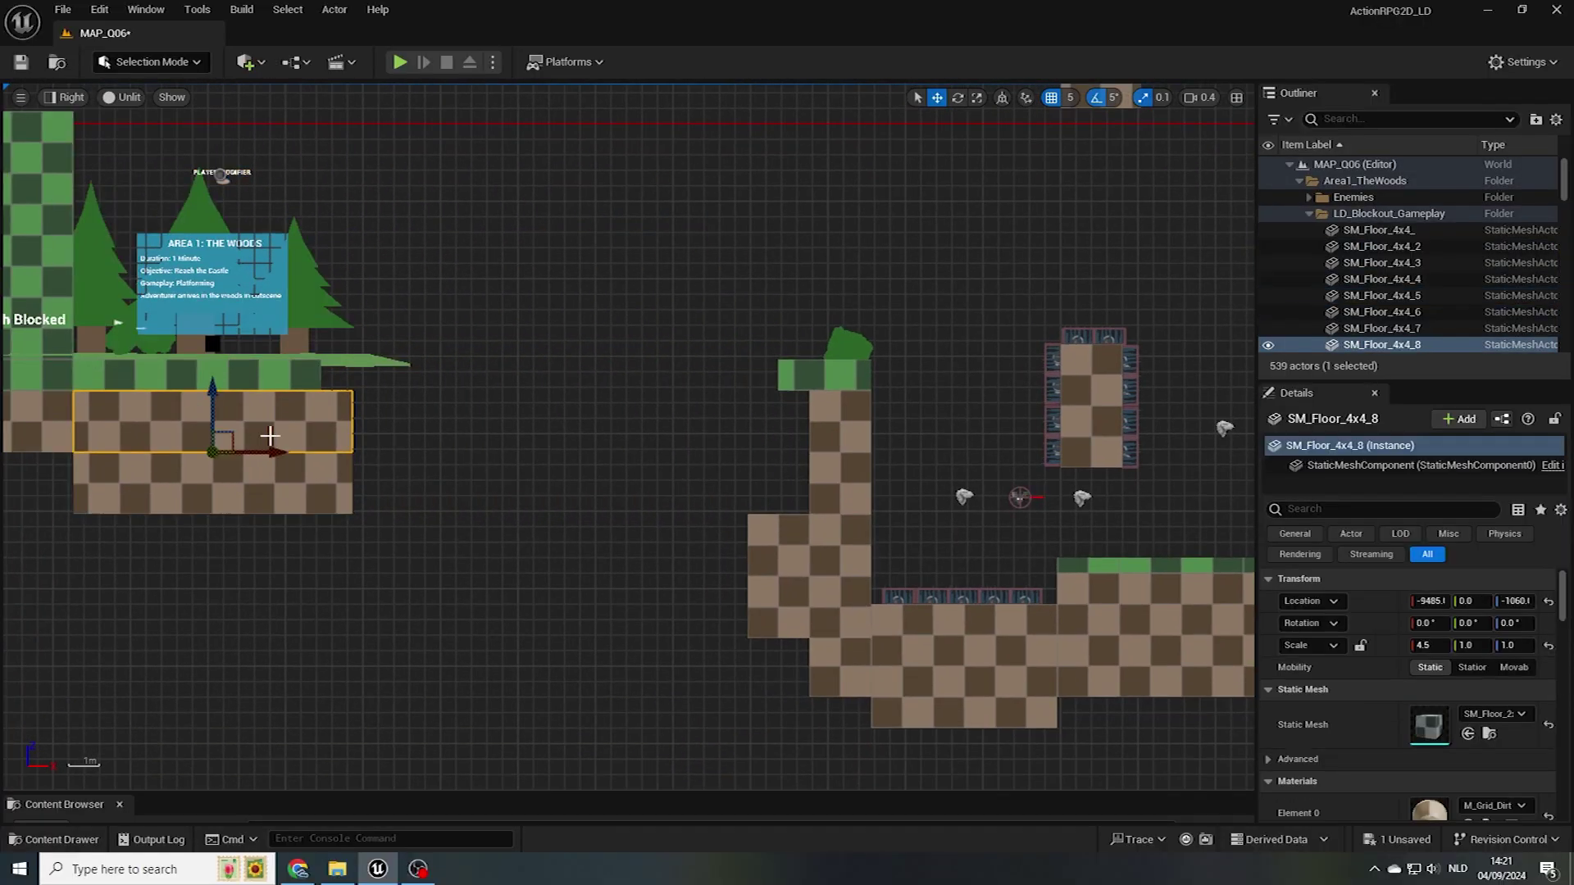
click(1103, 194)
right_drag(718, 429, 752, 433)
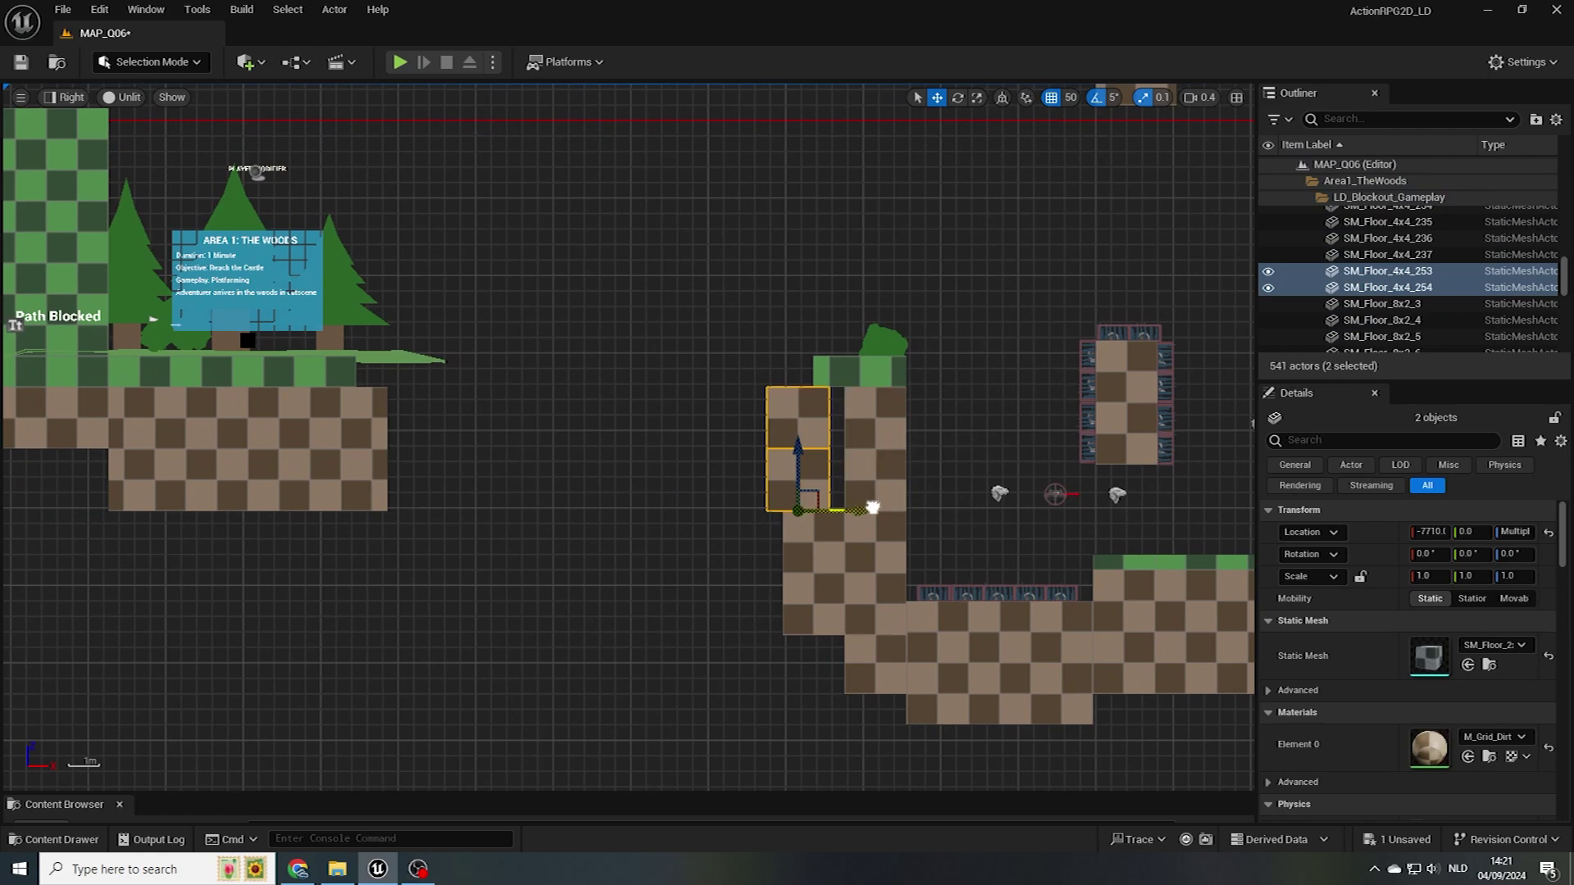
alt+drag(871, 503, 804, 520)
ctrl+click(874, 418)
ctrl+click(878, 474)
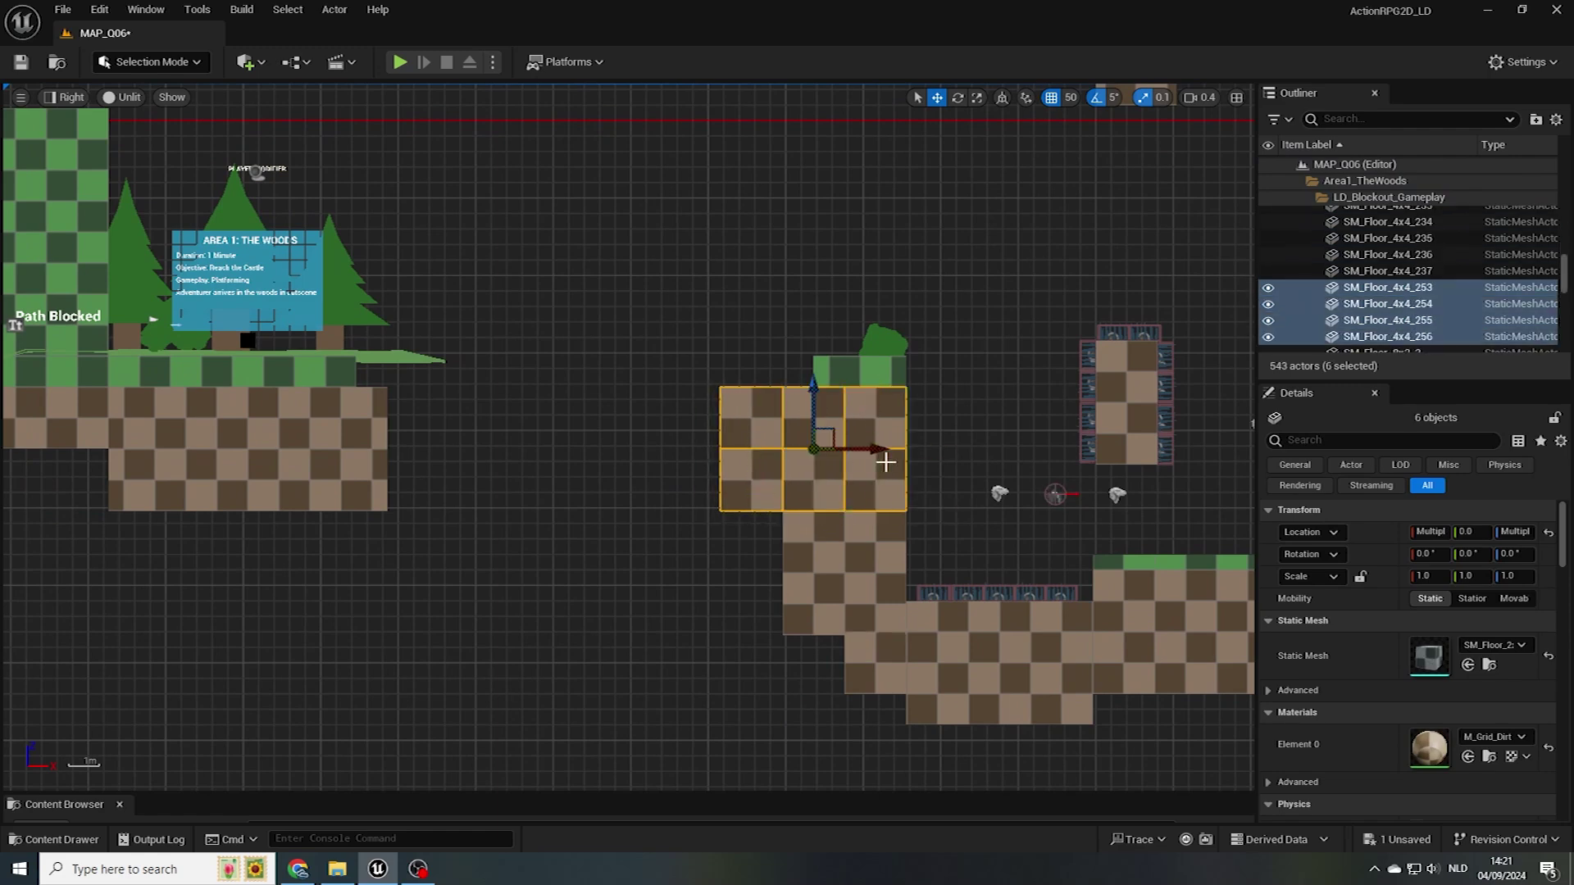
mouse_move(801, 498)
alt+mouse_down()
mouse_move(617, 488)
mouse_move(509, 518)
alt+mouse_up()
ctrl+click(690, 480)
ctrl+click(689, 419)
click(510, 518)
right_drag(509, 518, 804, 610)
Nudge the woods platform, set snapping to 10, and delete or reposition stray green blocks
drag(233, 145, 691, 550)
drag(473, 464, 500, 462)
click(1087, 99)
click(1088, 180)
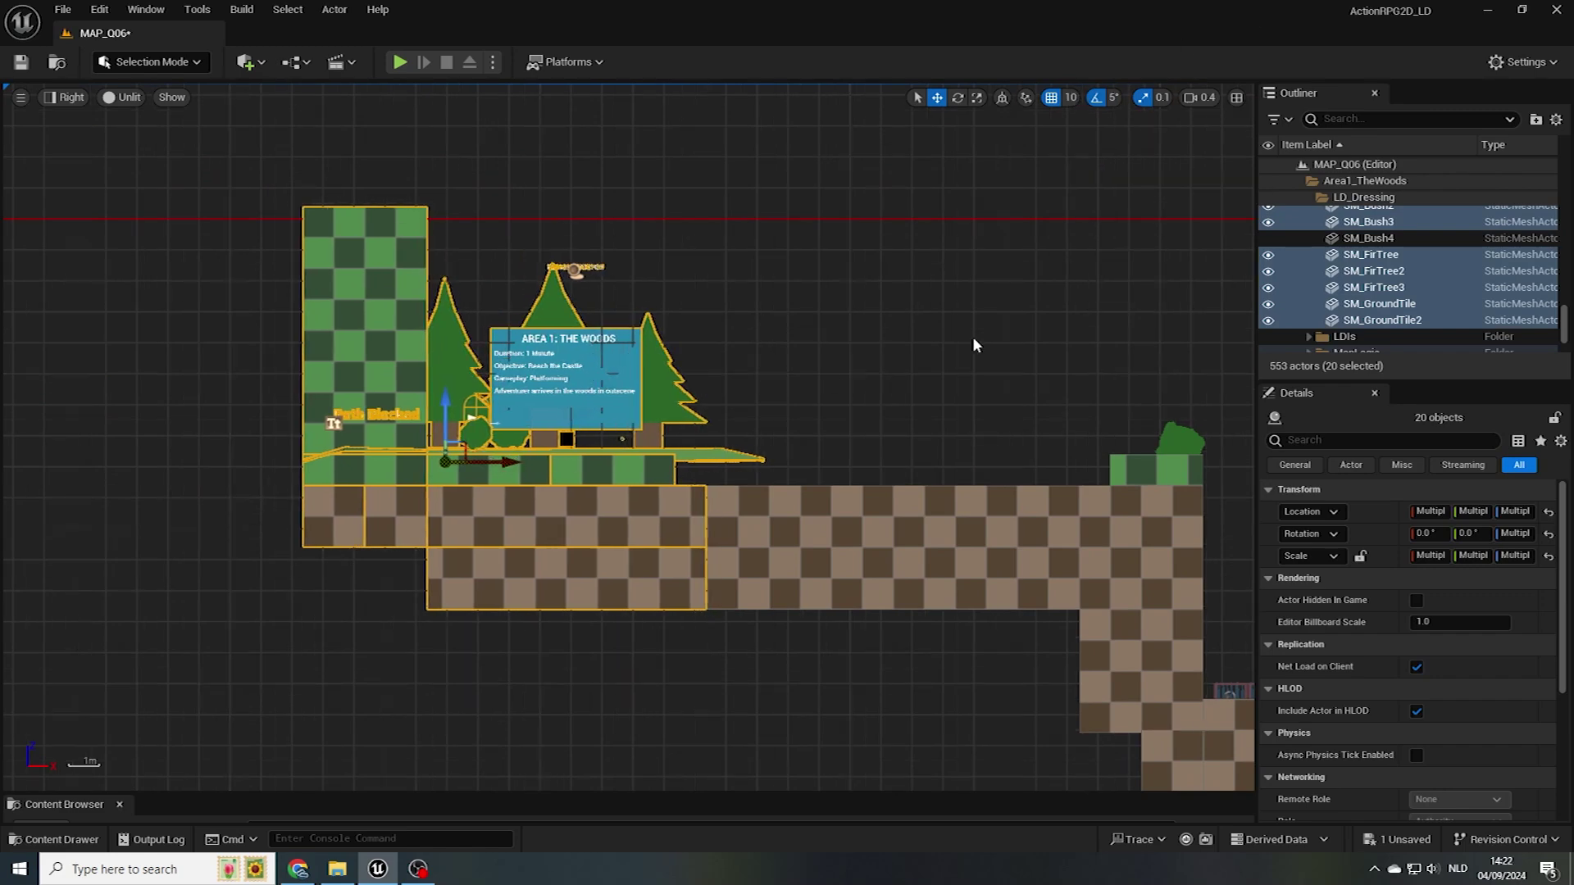
click(665, 472)
ctrl+click(644, 479)
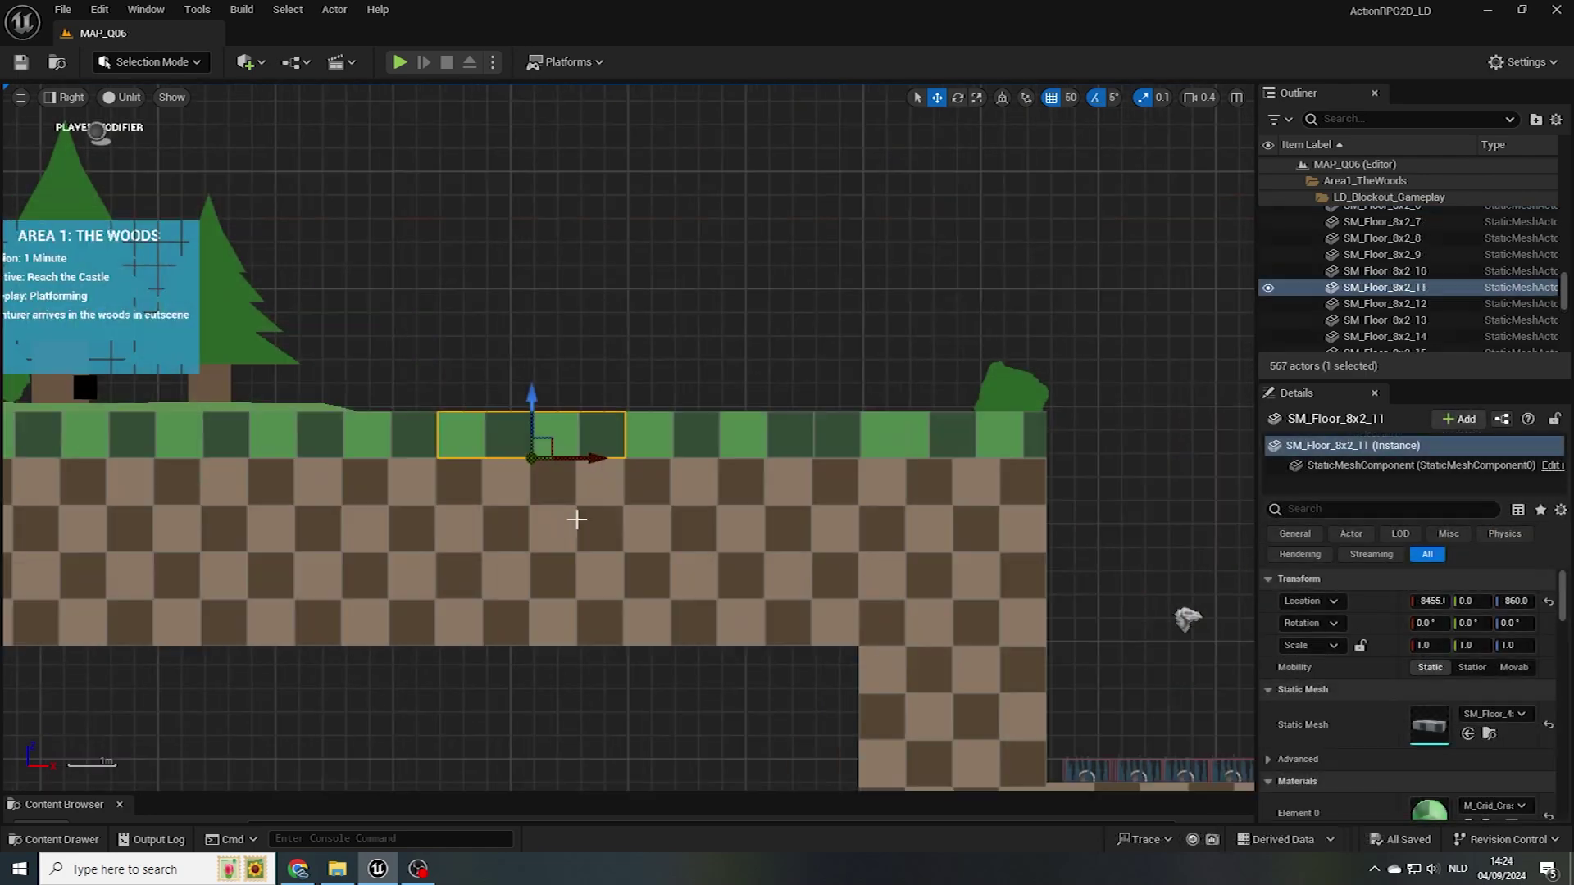
key(Delete)
click(702, 533)
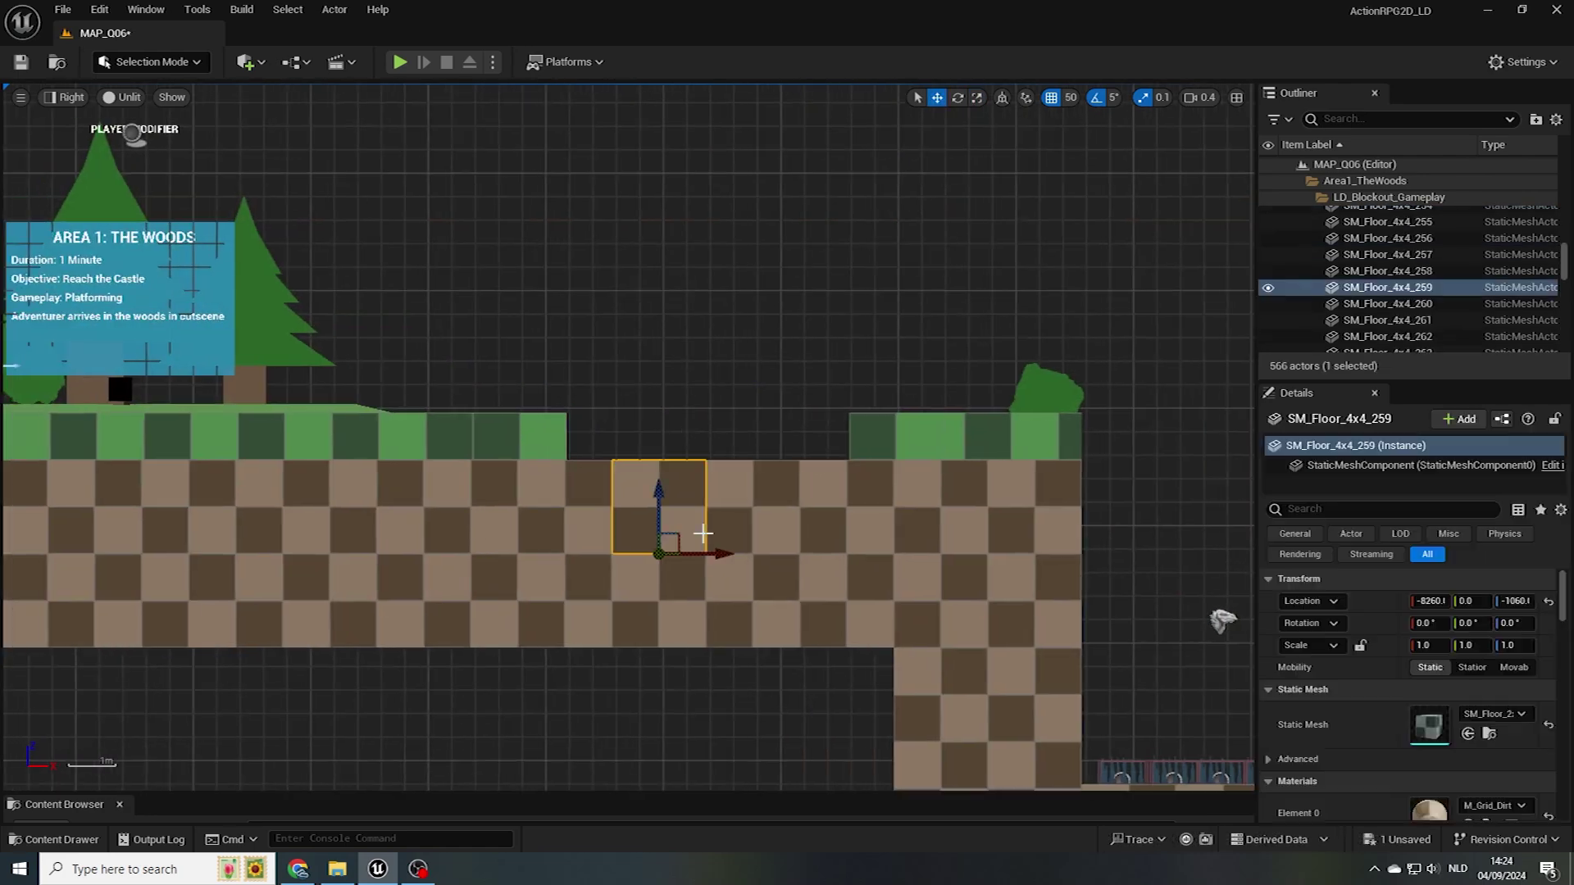
mouse_move(724, 345)
mouse_down()
mouse_move(766, 341)
mouse_move(580, 428)
mouse_up()
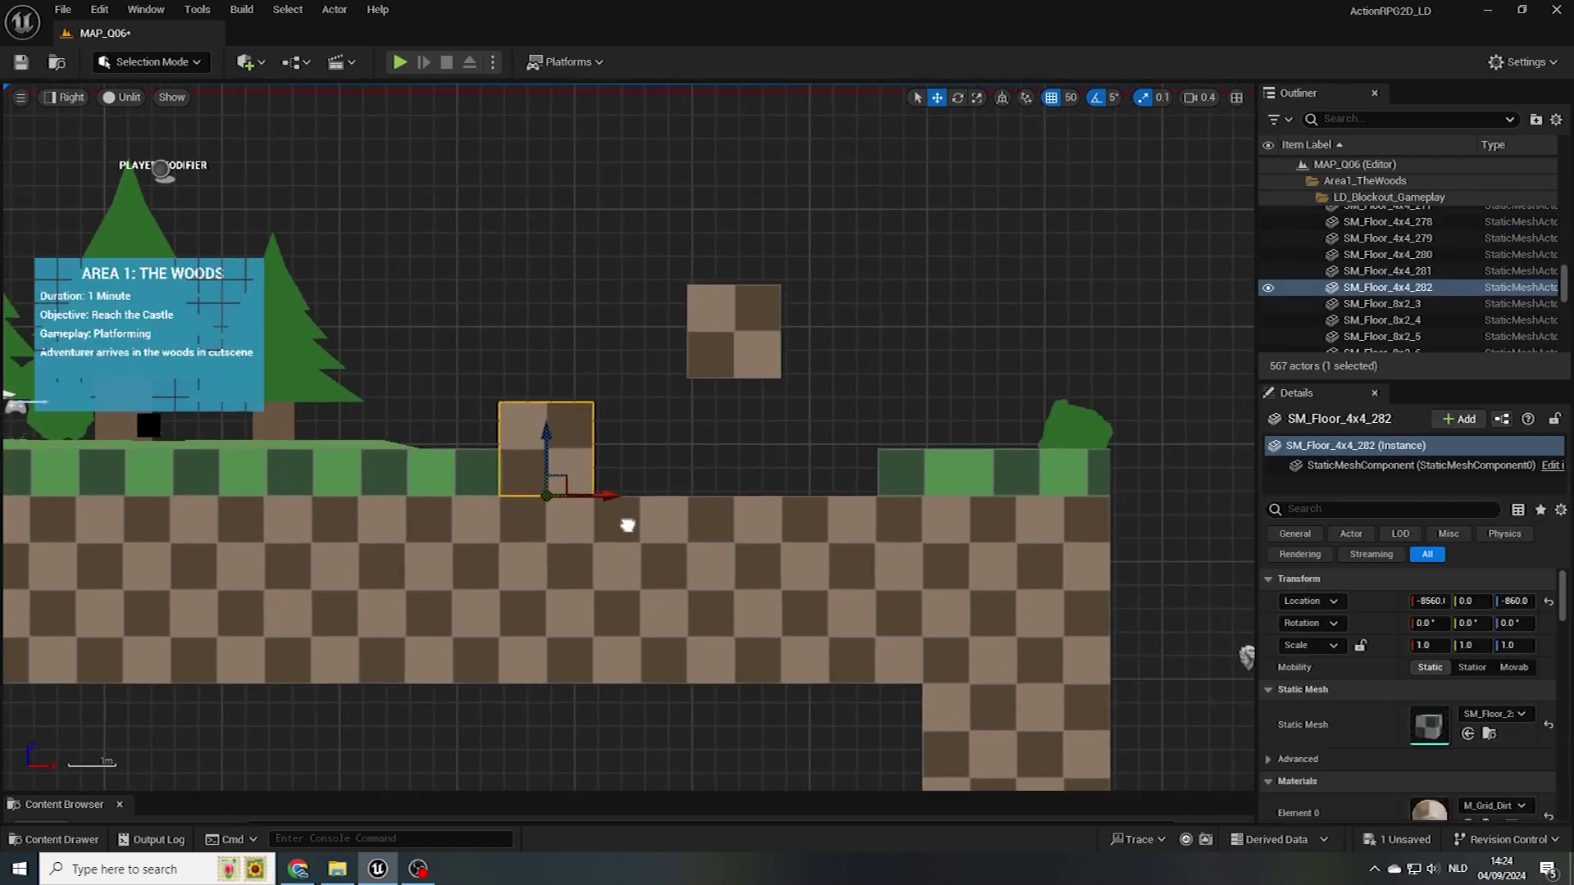
right_drag(626, 528, 796, 482)
click(796, 474)
key(Delete)
Duplicate the pillar block to the right of the platform
click(406, 424)
click(591, 309)
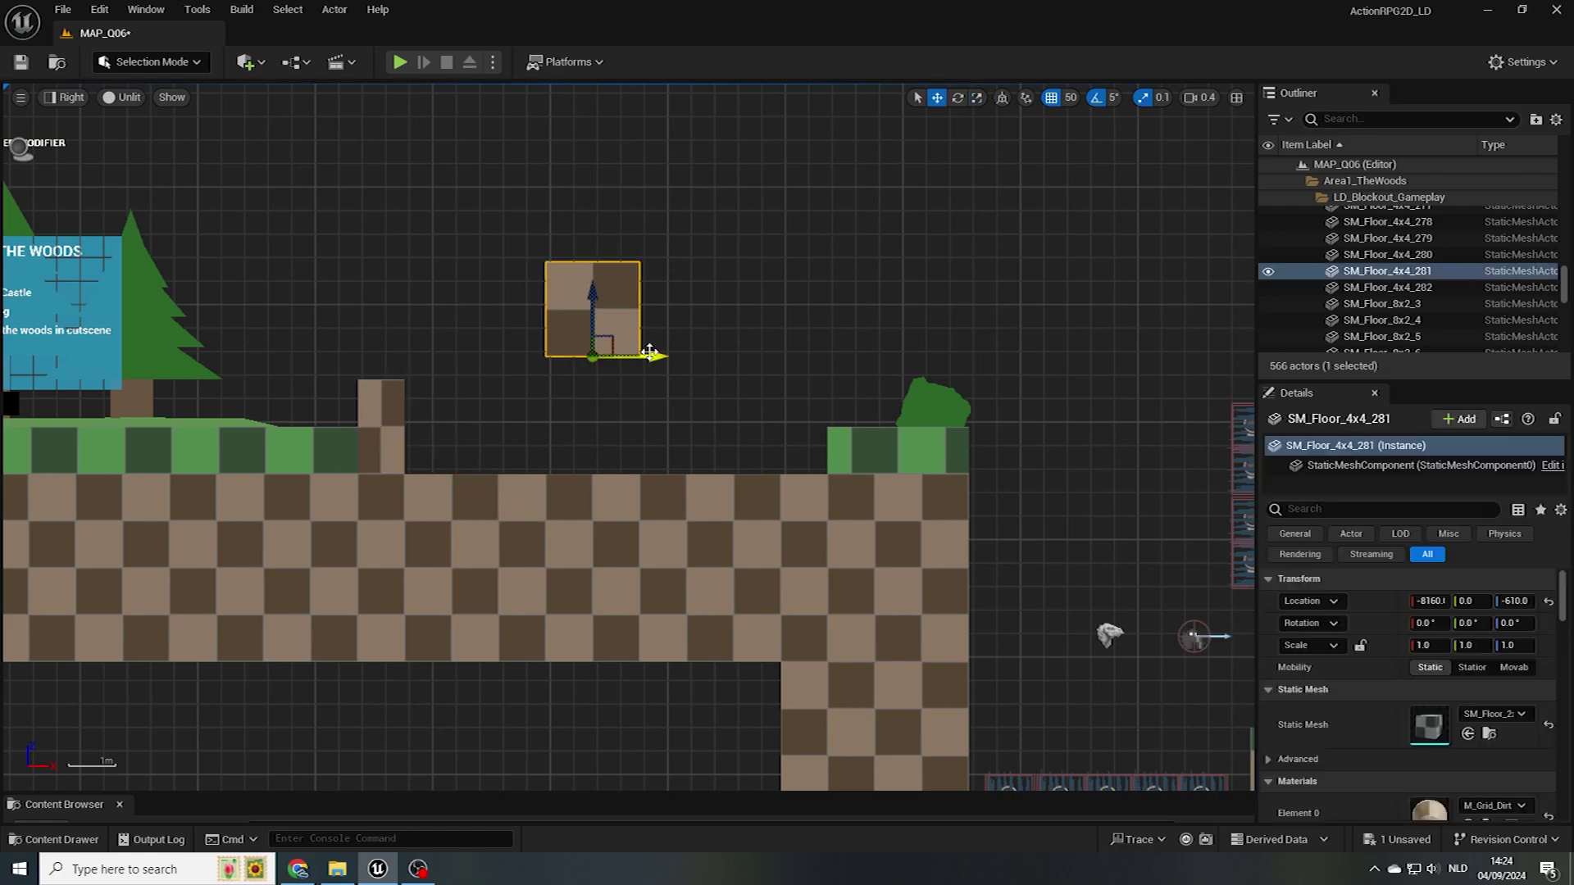
key(ctrl+z)
alt+drag(381, 424, 755, 425)
click(897, 448)
right_drag(455, 392, 554, 405)
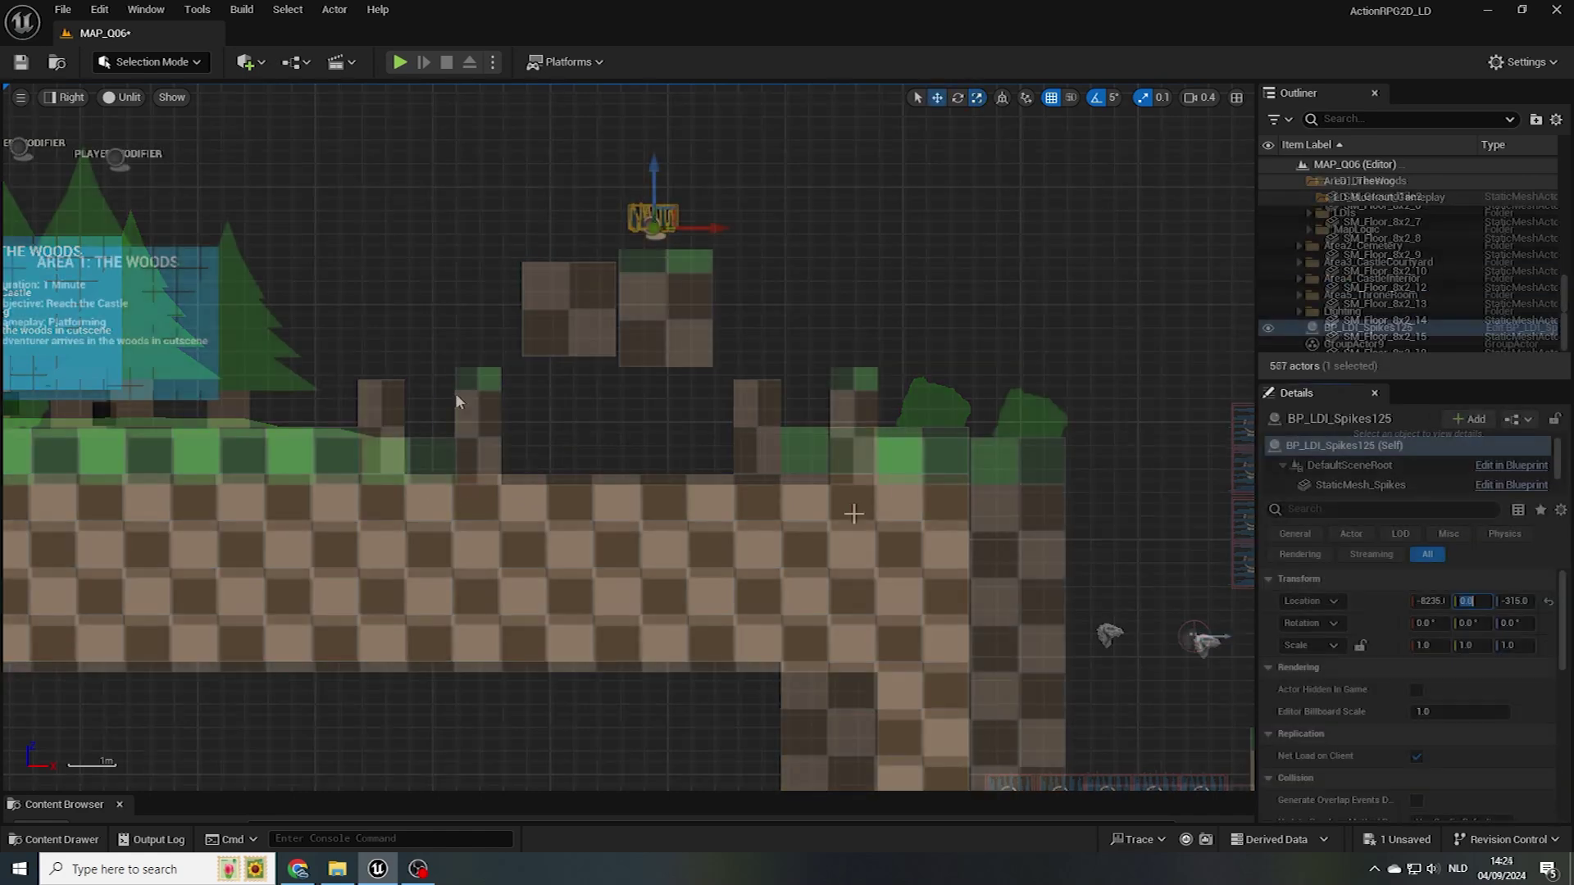
Copy the spikes from the floating block onto the right-hand pillar
click(652, 237)
alt+drag(659, 186, 702, 247)
key(Escape)
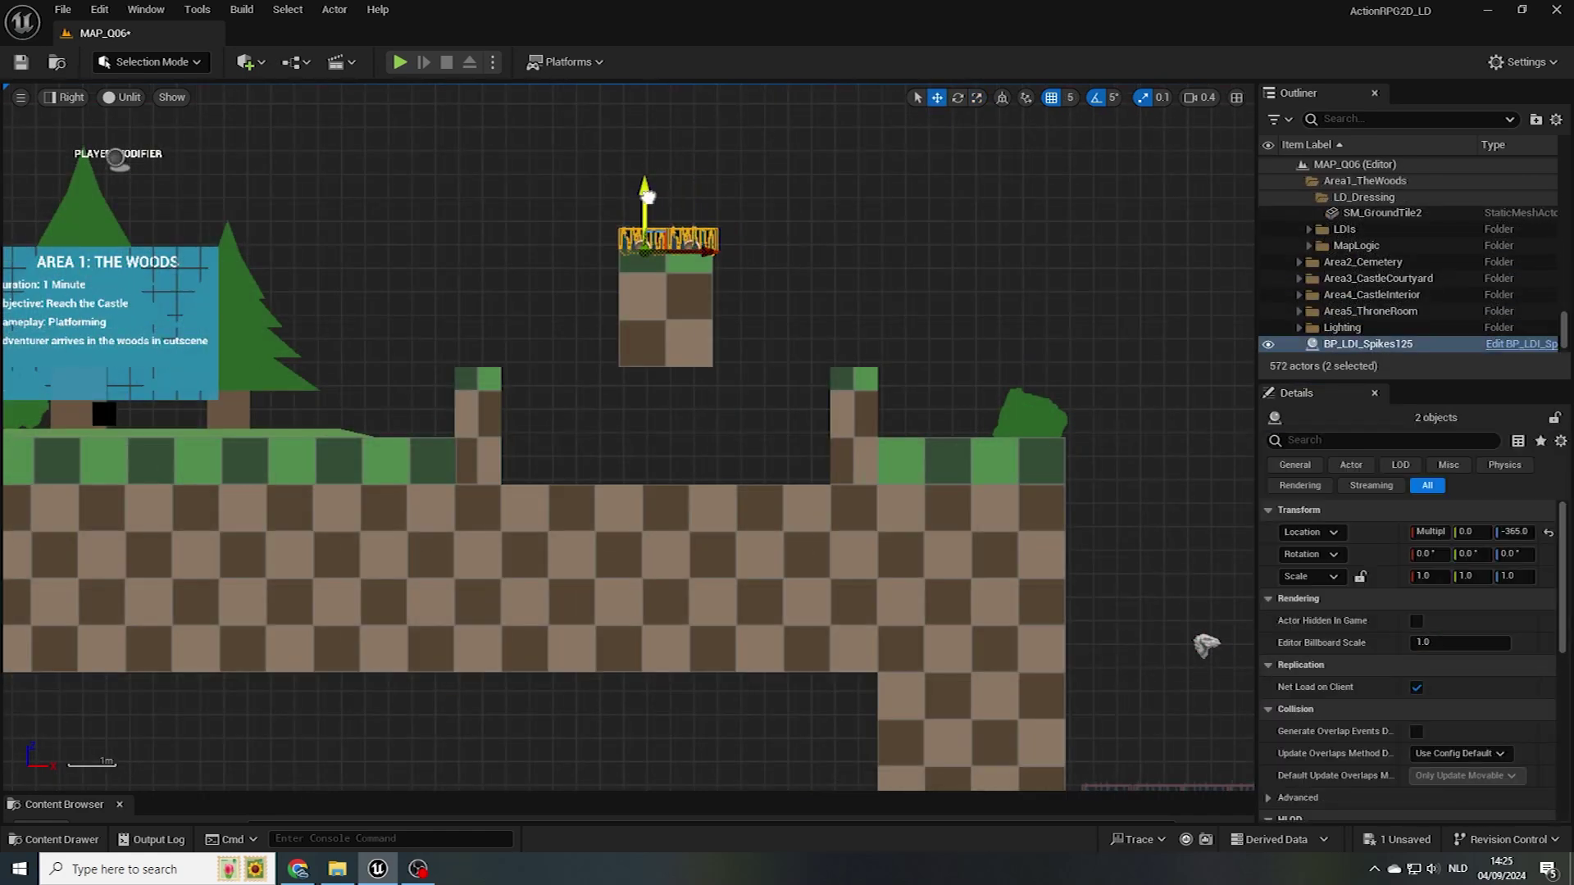
click(704, 233)
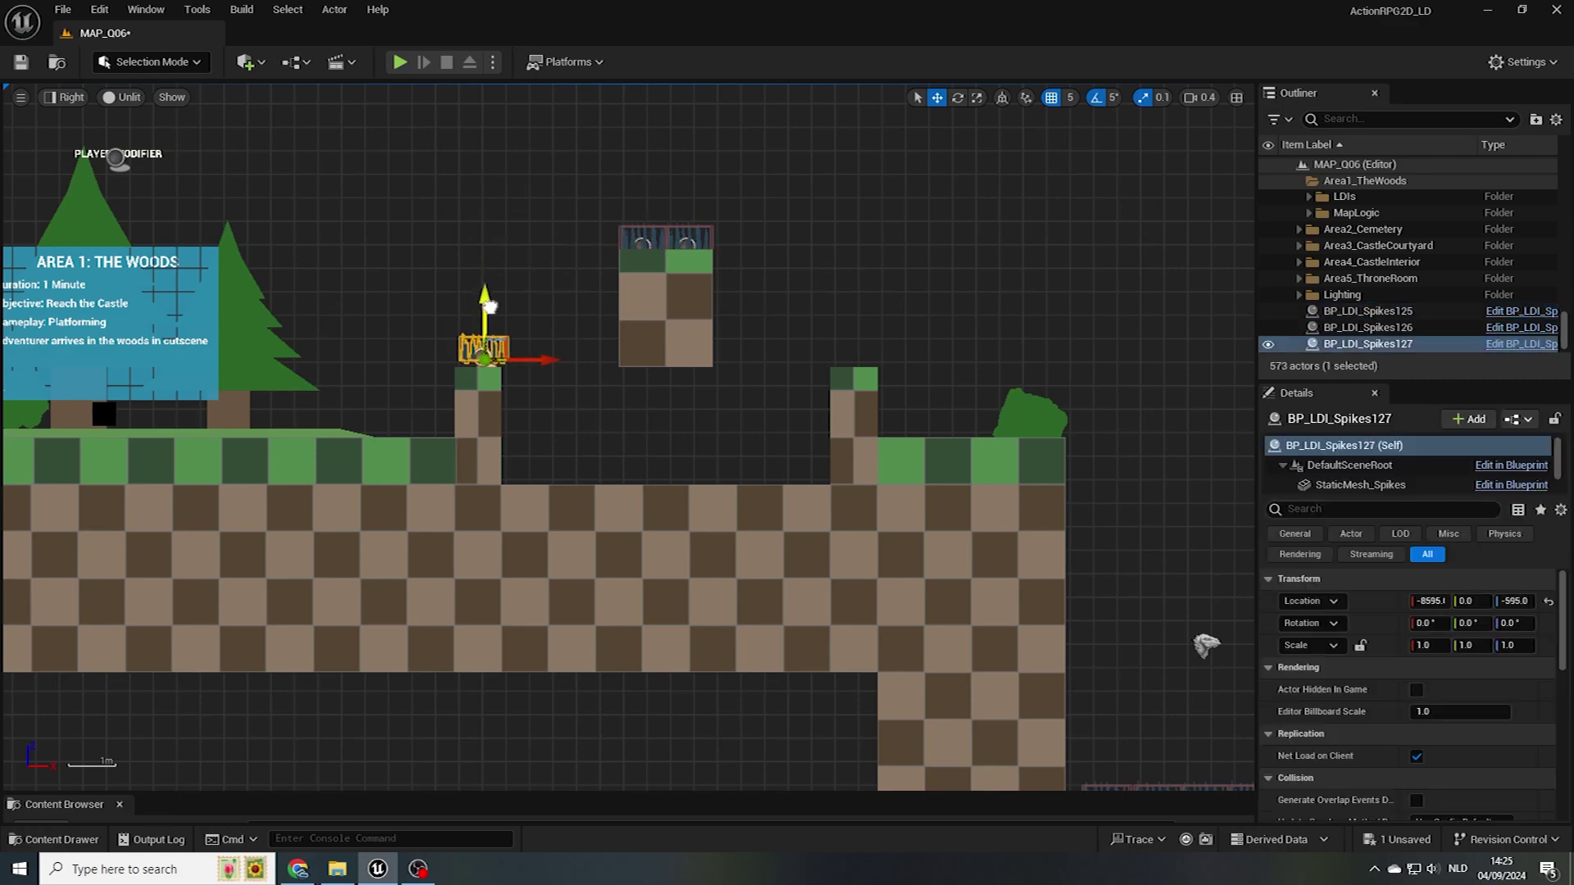
alt+drag(546, 365, 896, 360)
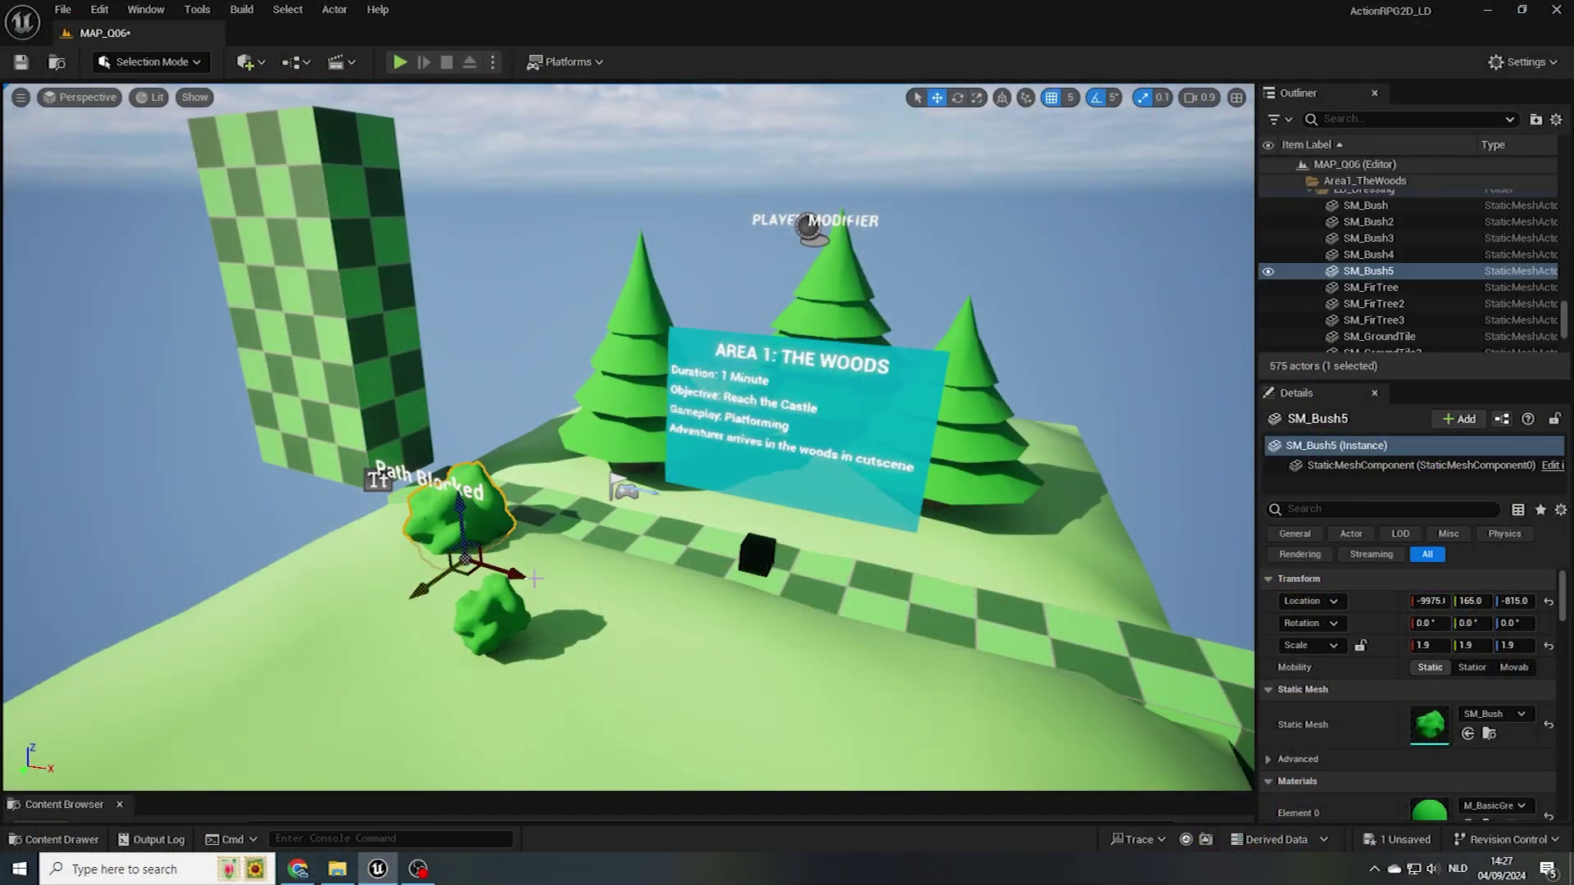
Add another bush copy beside the Path Blocked sign
alt+drag(468, 559, 553, 479)
key(e)
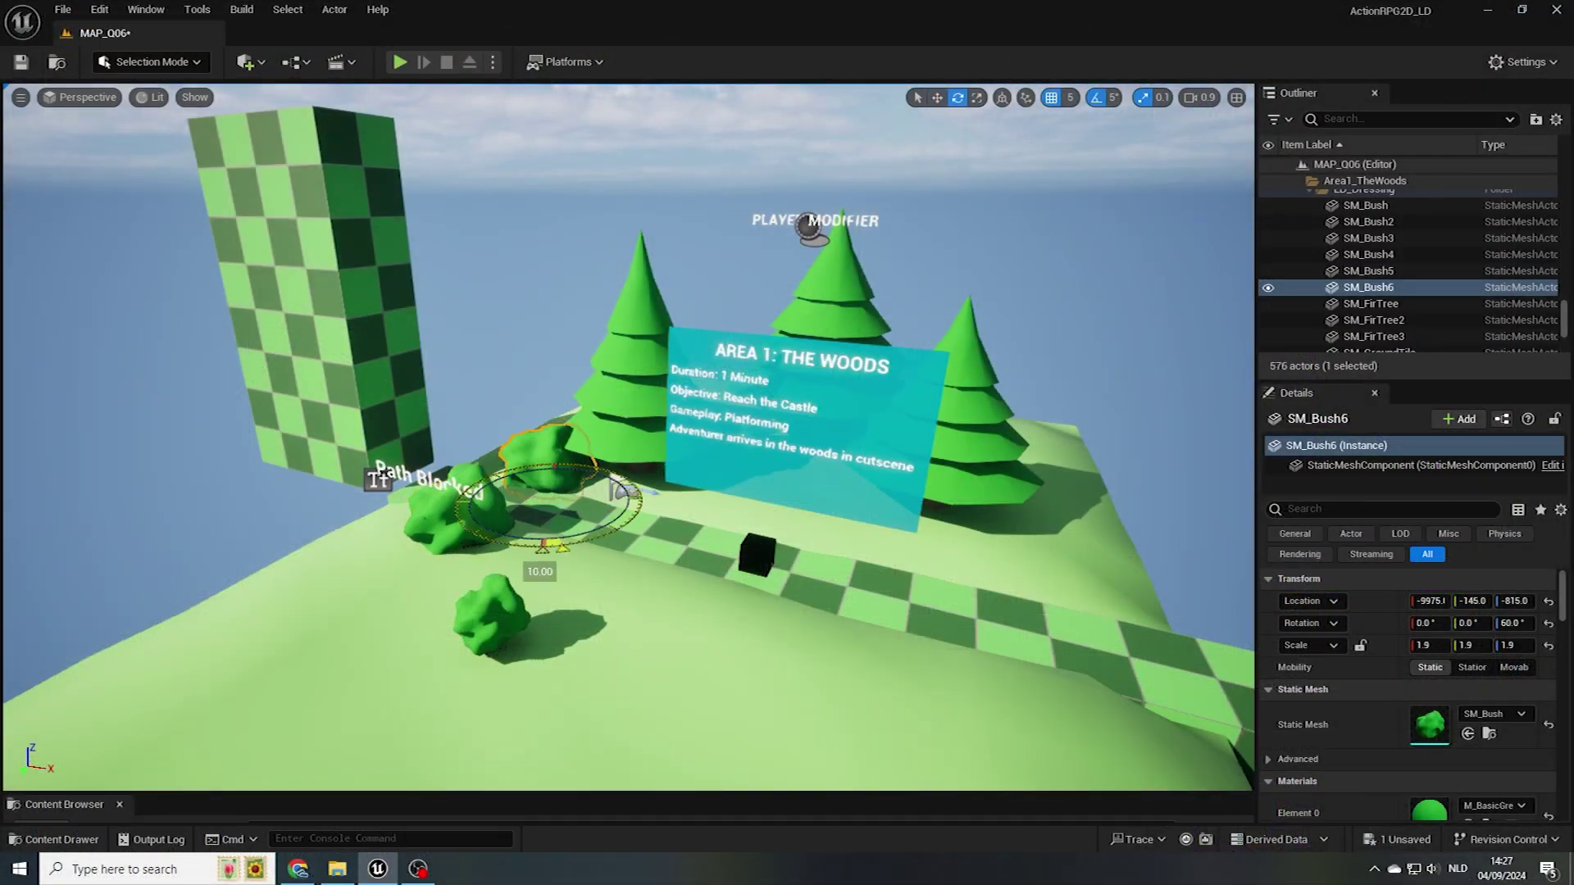
Add two fir tree copies left of the Path Blocked sign and enlarge the nearby bush
click(639, 345)
key(r)
mouse_move(640, 370)
alt+mouse_down()
mouse_move(507, 474)
mouse_move(332, 529)
alt+mouse_up()
mouse_move(462, 517)
alt+mouse_down()
mouse_move(419, 590)
mouse_move(380, 605)
alt+mouse_up()
drag(380, 481, 404, 568)
key(w)
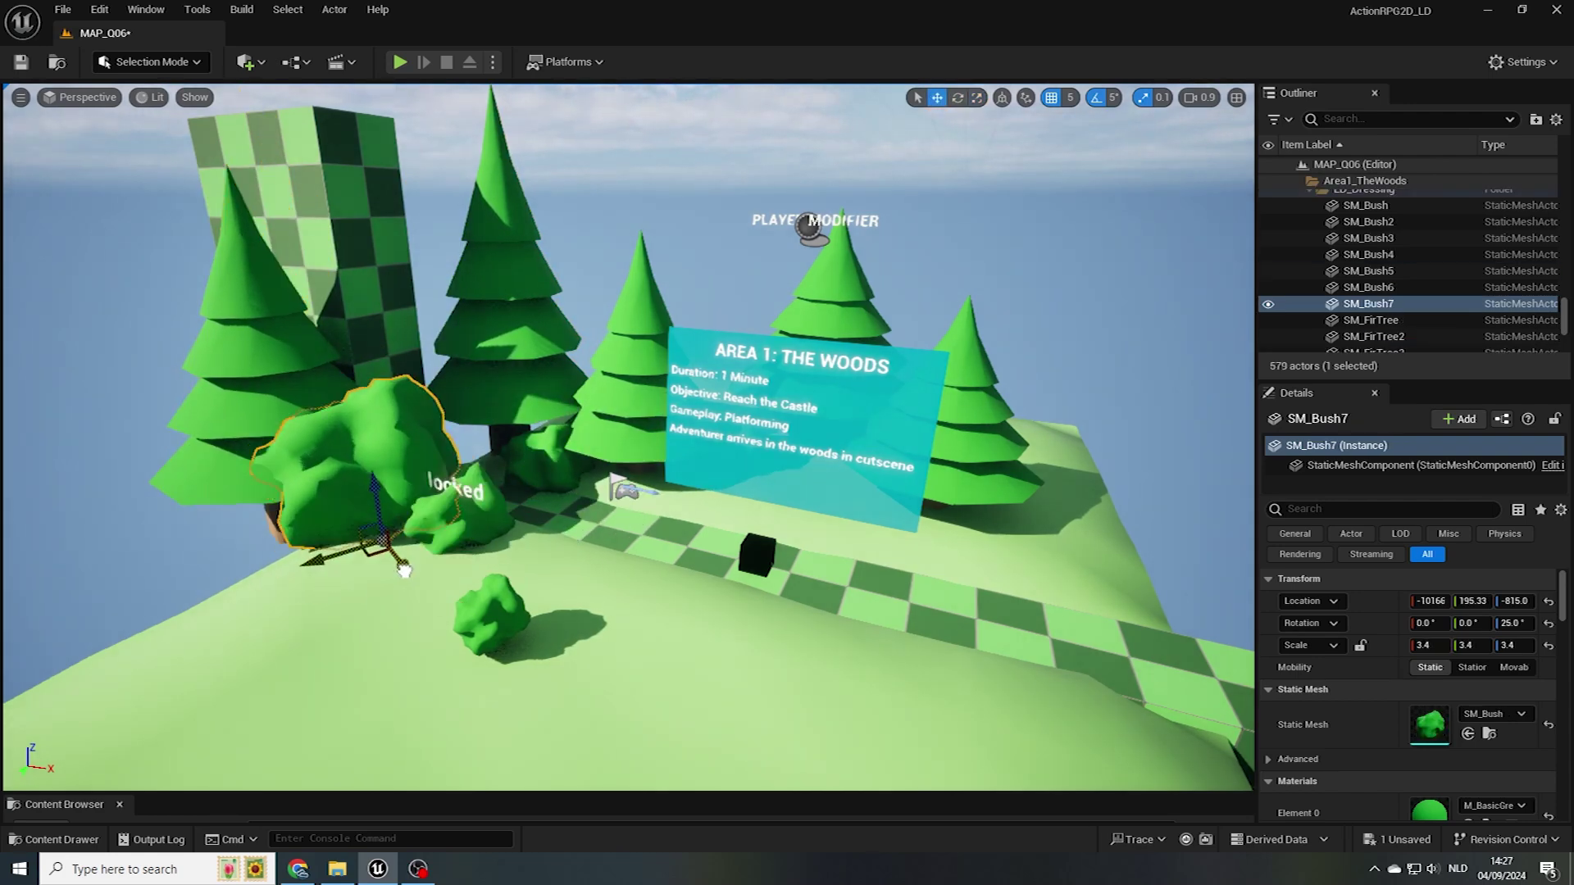
Duplicate the large bush into a cluster on the hill, including a copy left of the trees
click(228, 551)
click(345, 492)
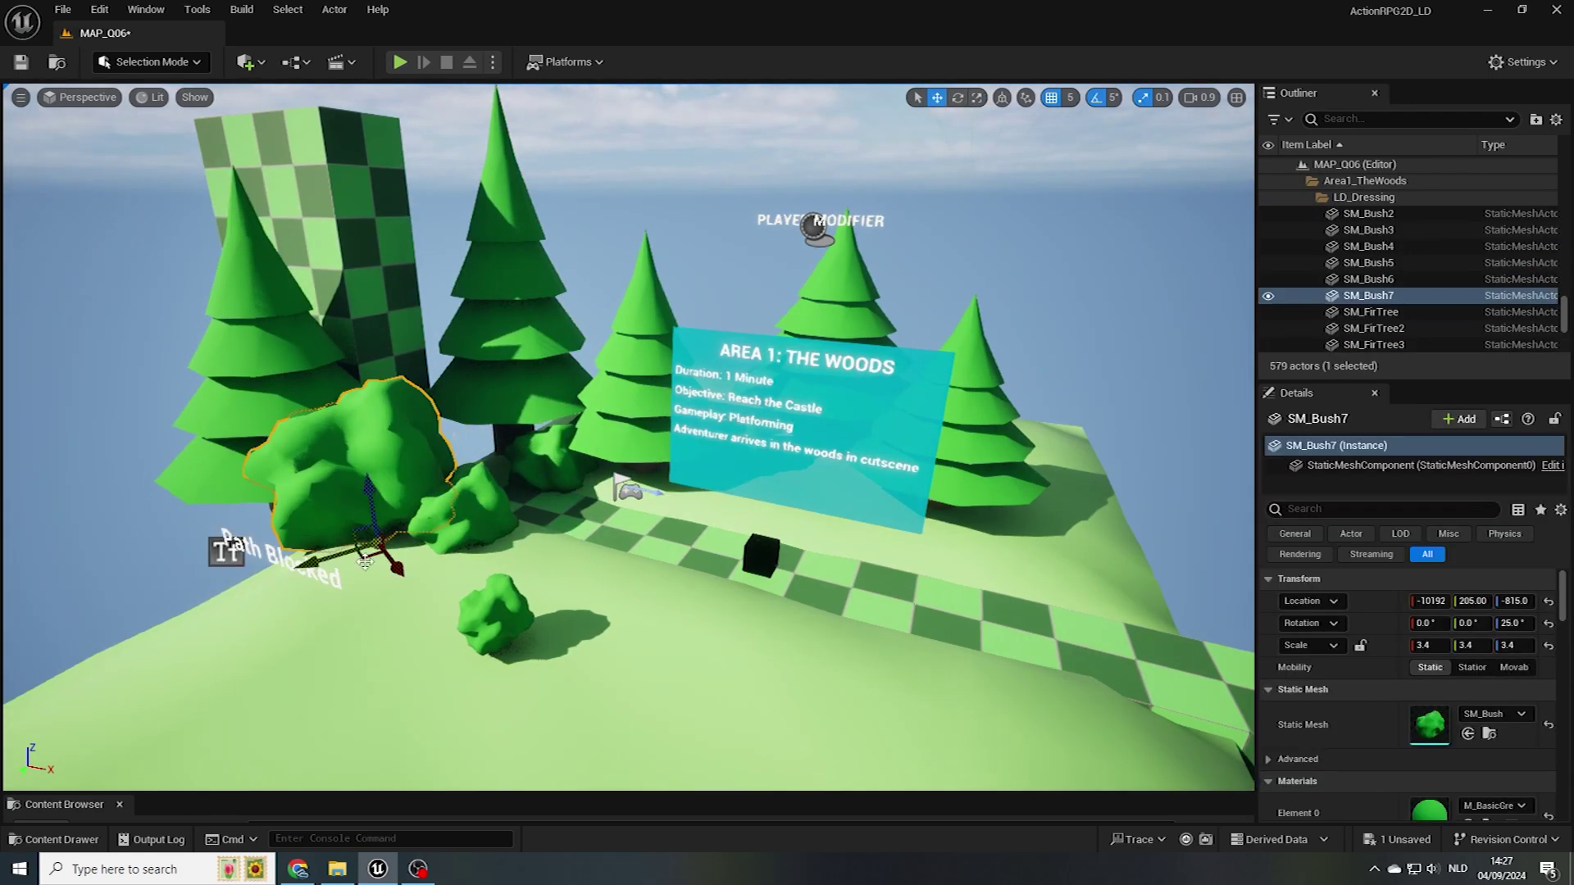
alt+drag(369, 542, 519, 447)
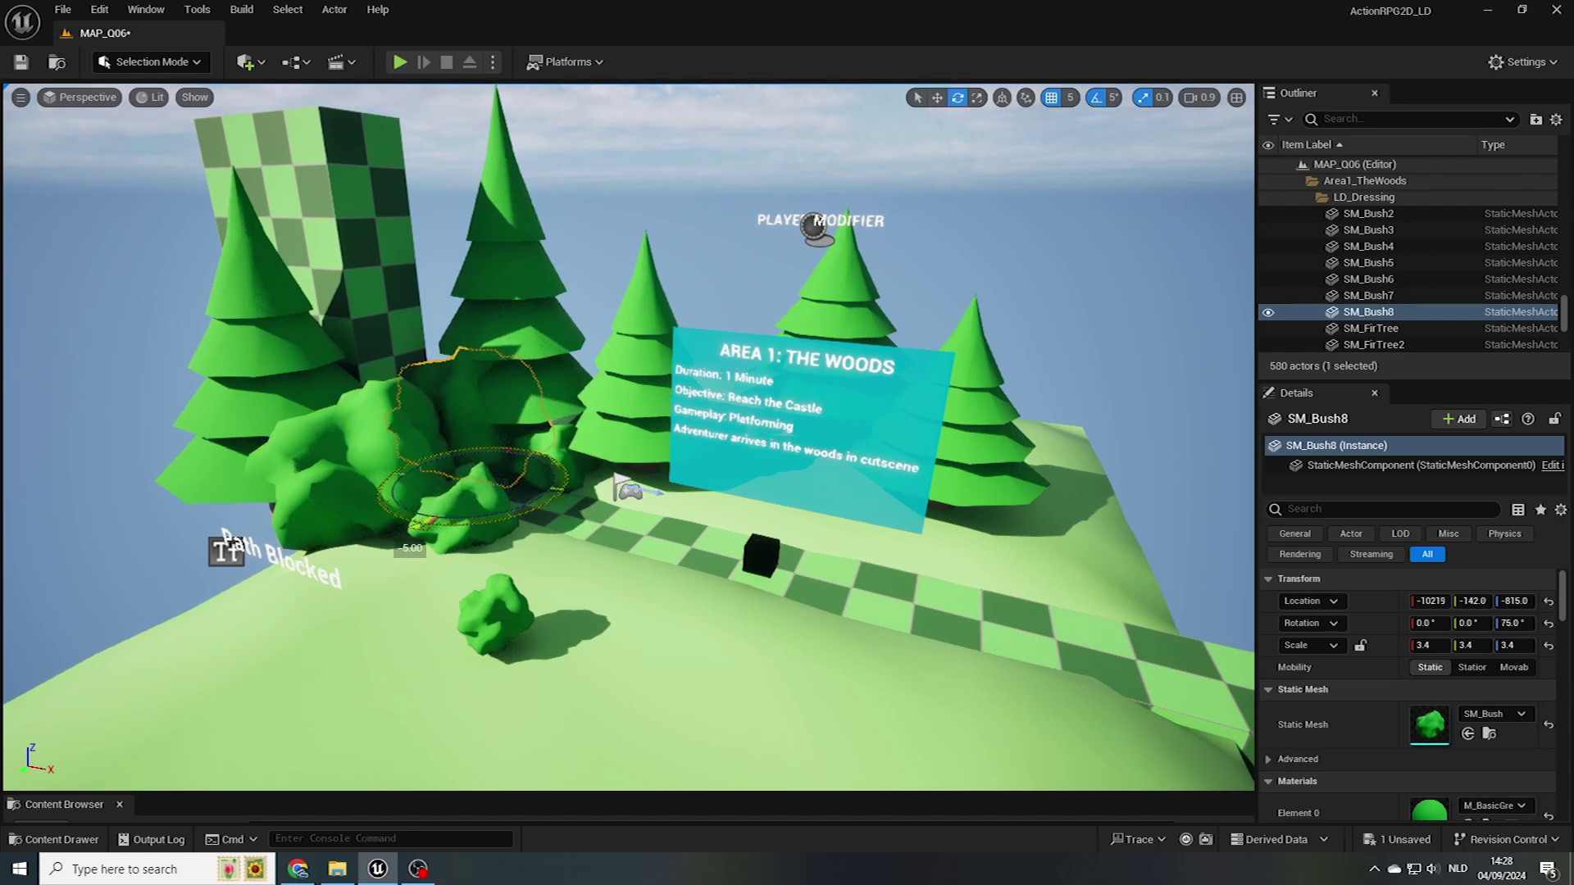
click(562, 456)
key(w)
alt+drag(562, 456, 468, 370)
key(w)
mouse_move(456, 401)
mouse_down()
mouse_move(457, 469)
mouse_move(401, 497)
mouse_move(454, 409)
mouse_move(488, 451)
mouse_move(313, 468)
mouse_up()
key(r)
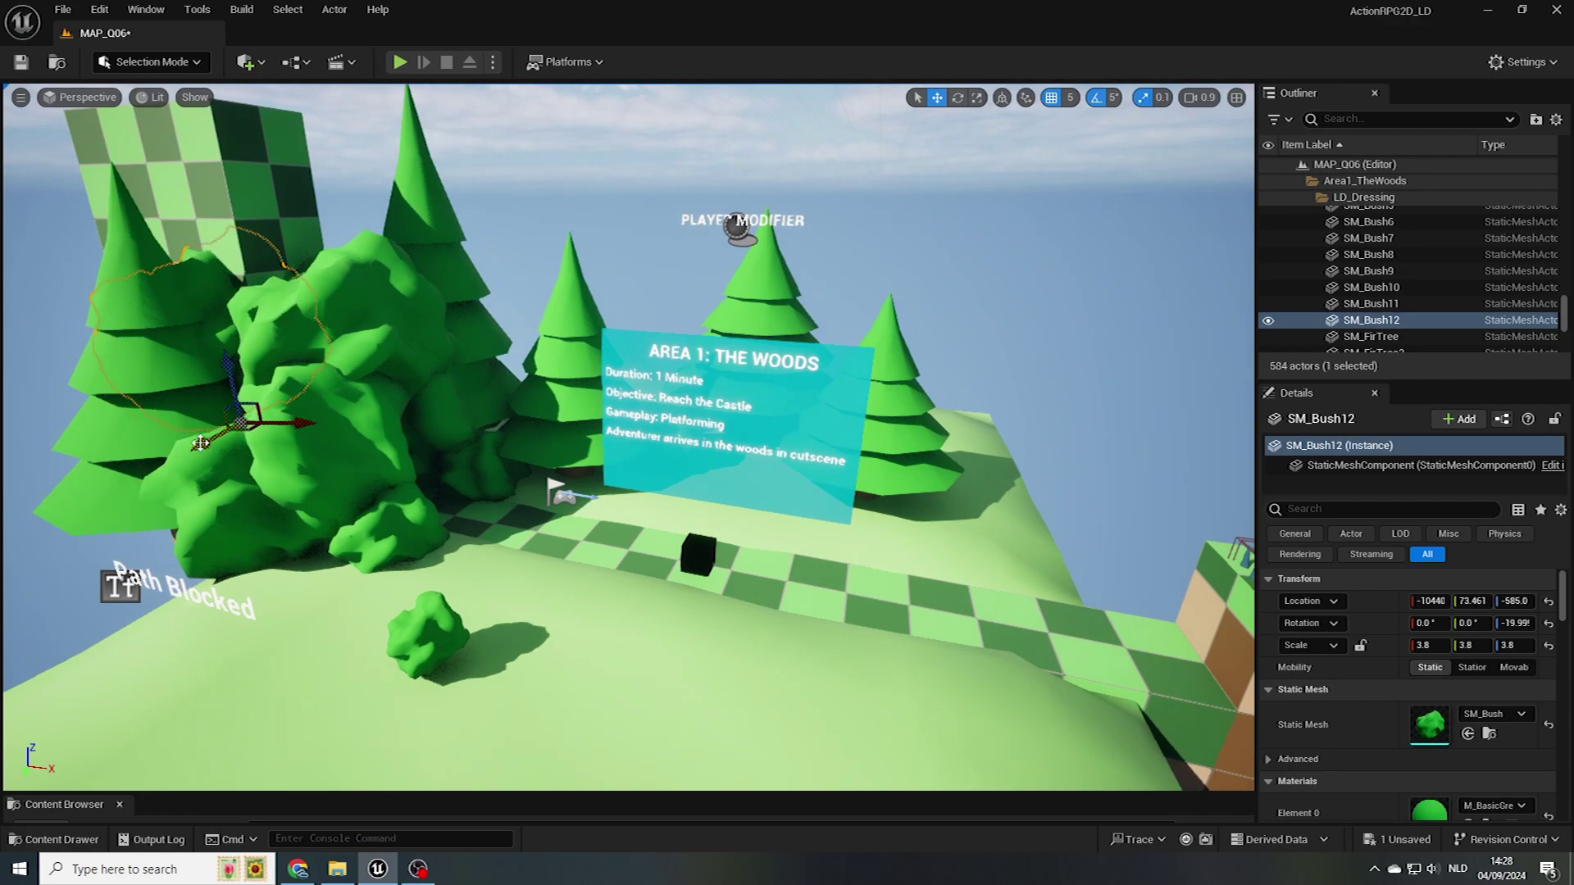
alt+drag(201, 442, 357, 455)
Add a raised, tilted floor block copy and another bush up and to the left
click(578, 443)
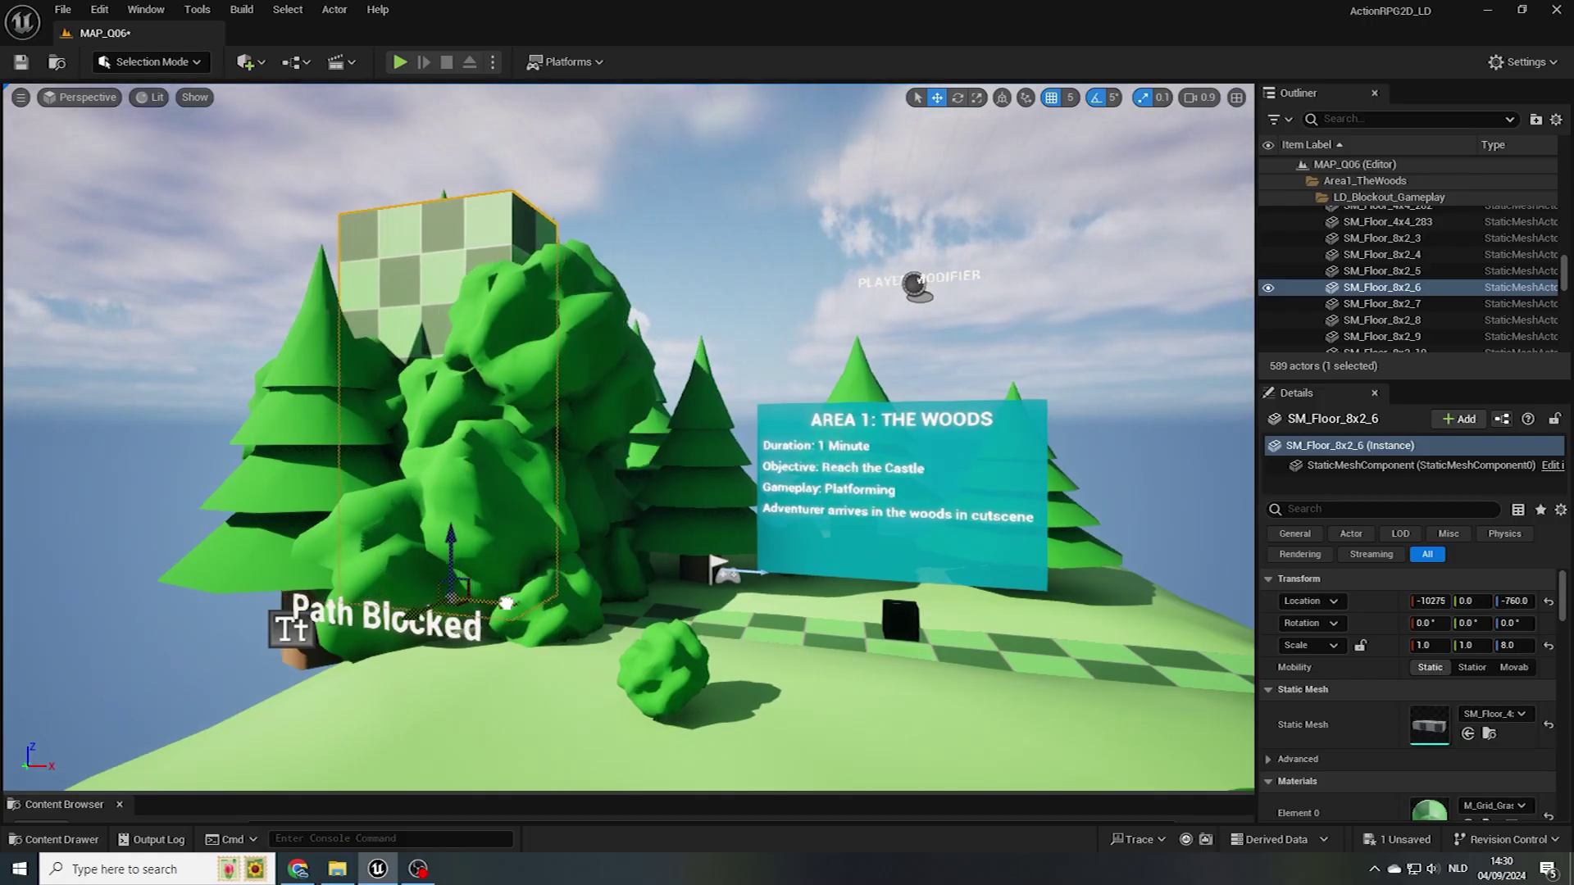
alt+drag(451, 542, 451, 370)
key(e)
drag(418, 485, 488, 513)
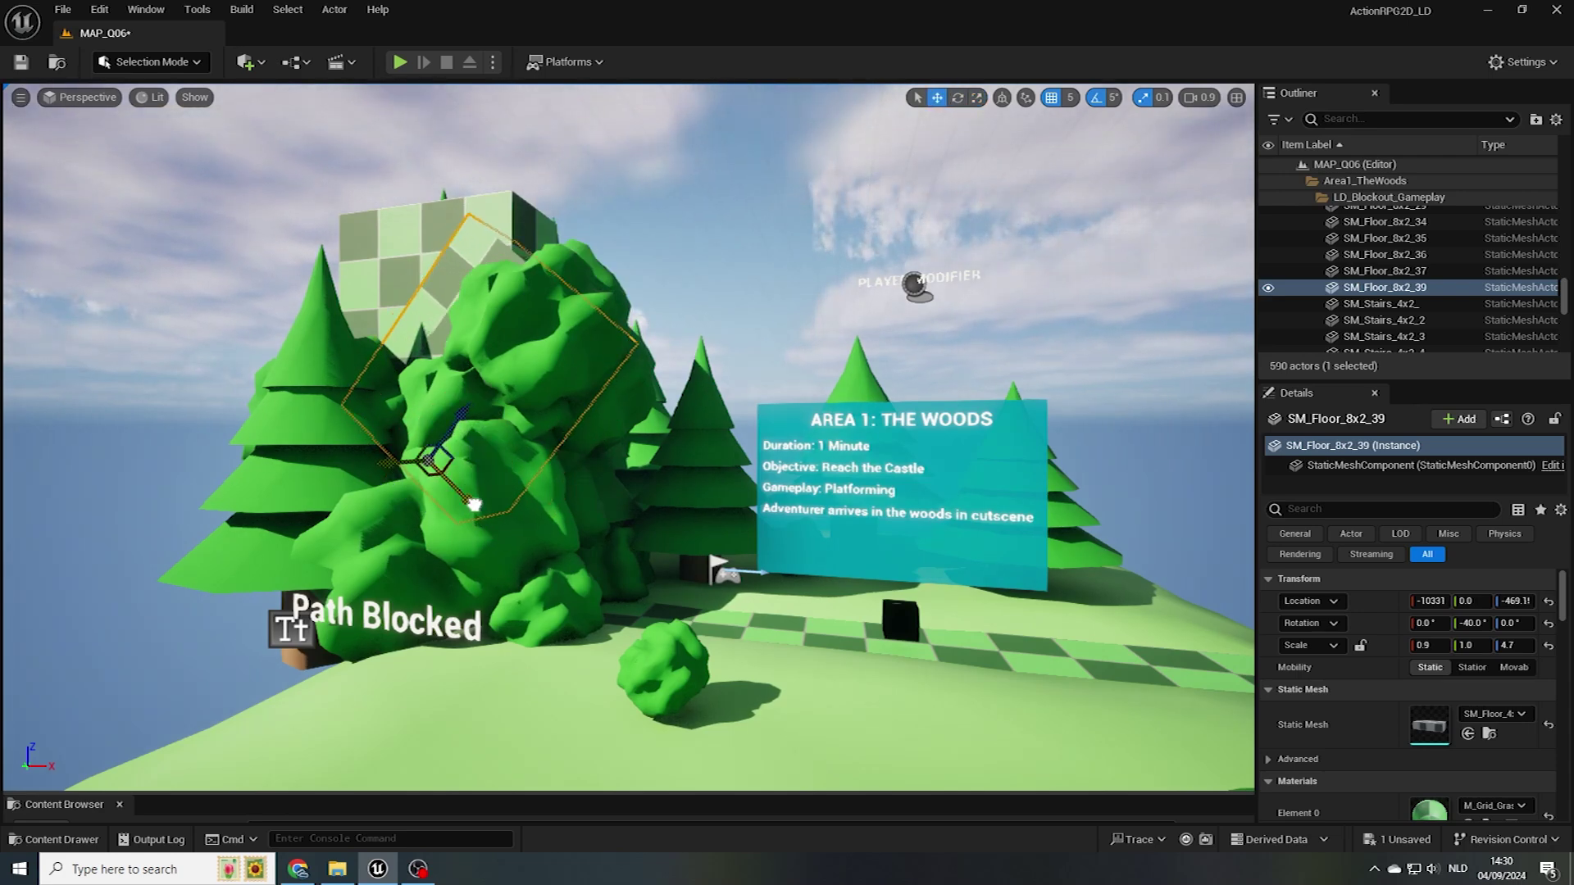
click(463, 496)
mouse_move(462, 496)
alt+mouse_down()
mouse_move(518, 425)
mouse_move(444, 423)
mouse_move(471, 424)
alt+mouse_up()
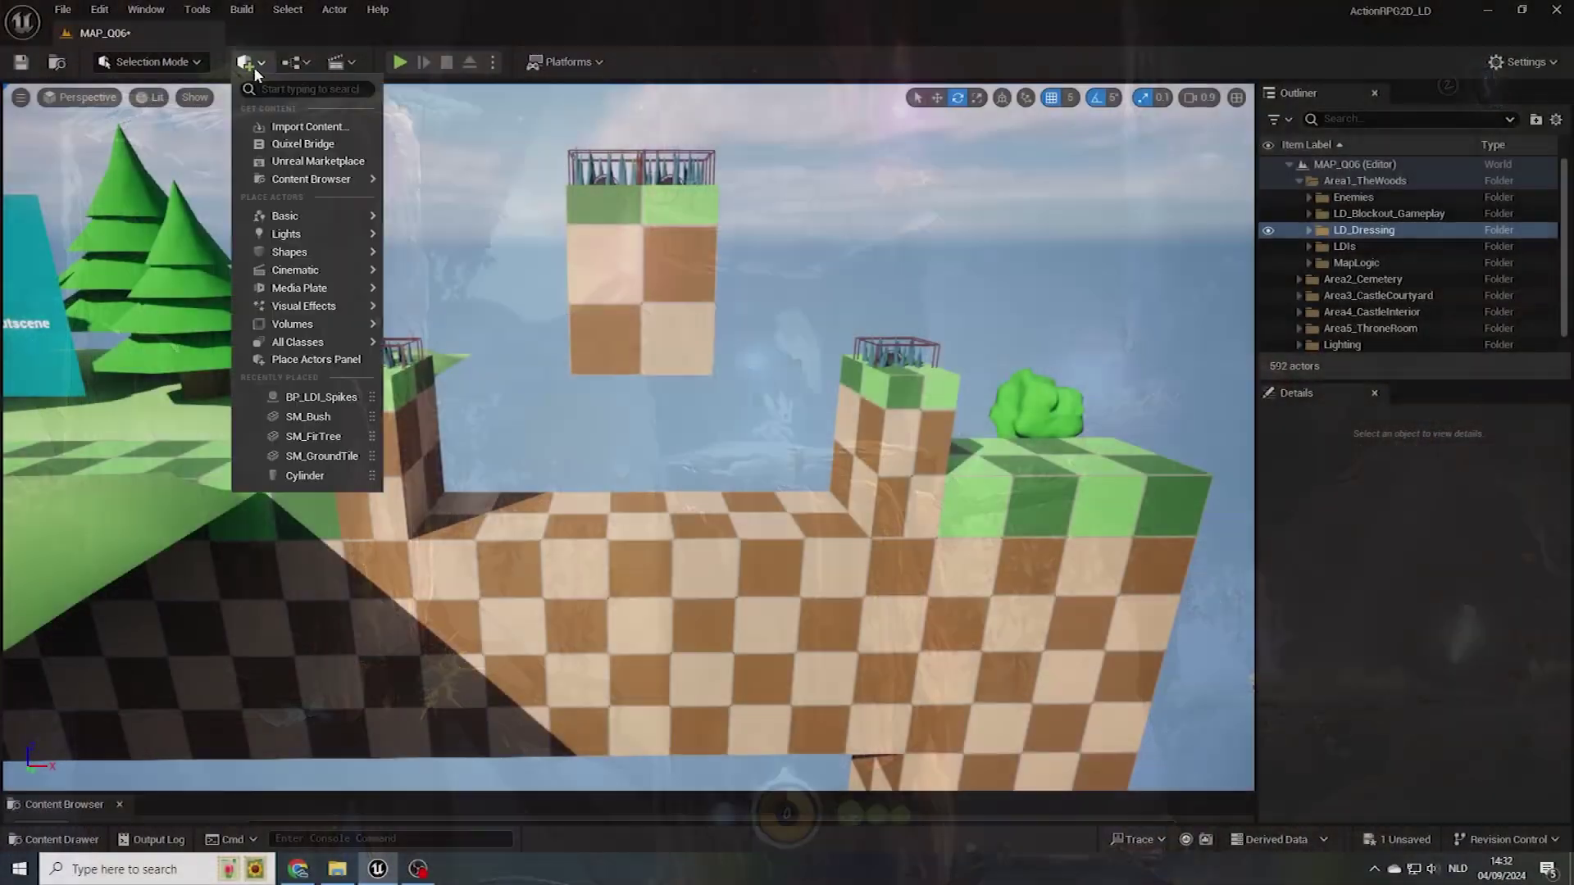
mouse_move(290, 251)
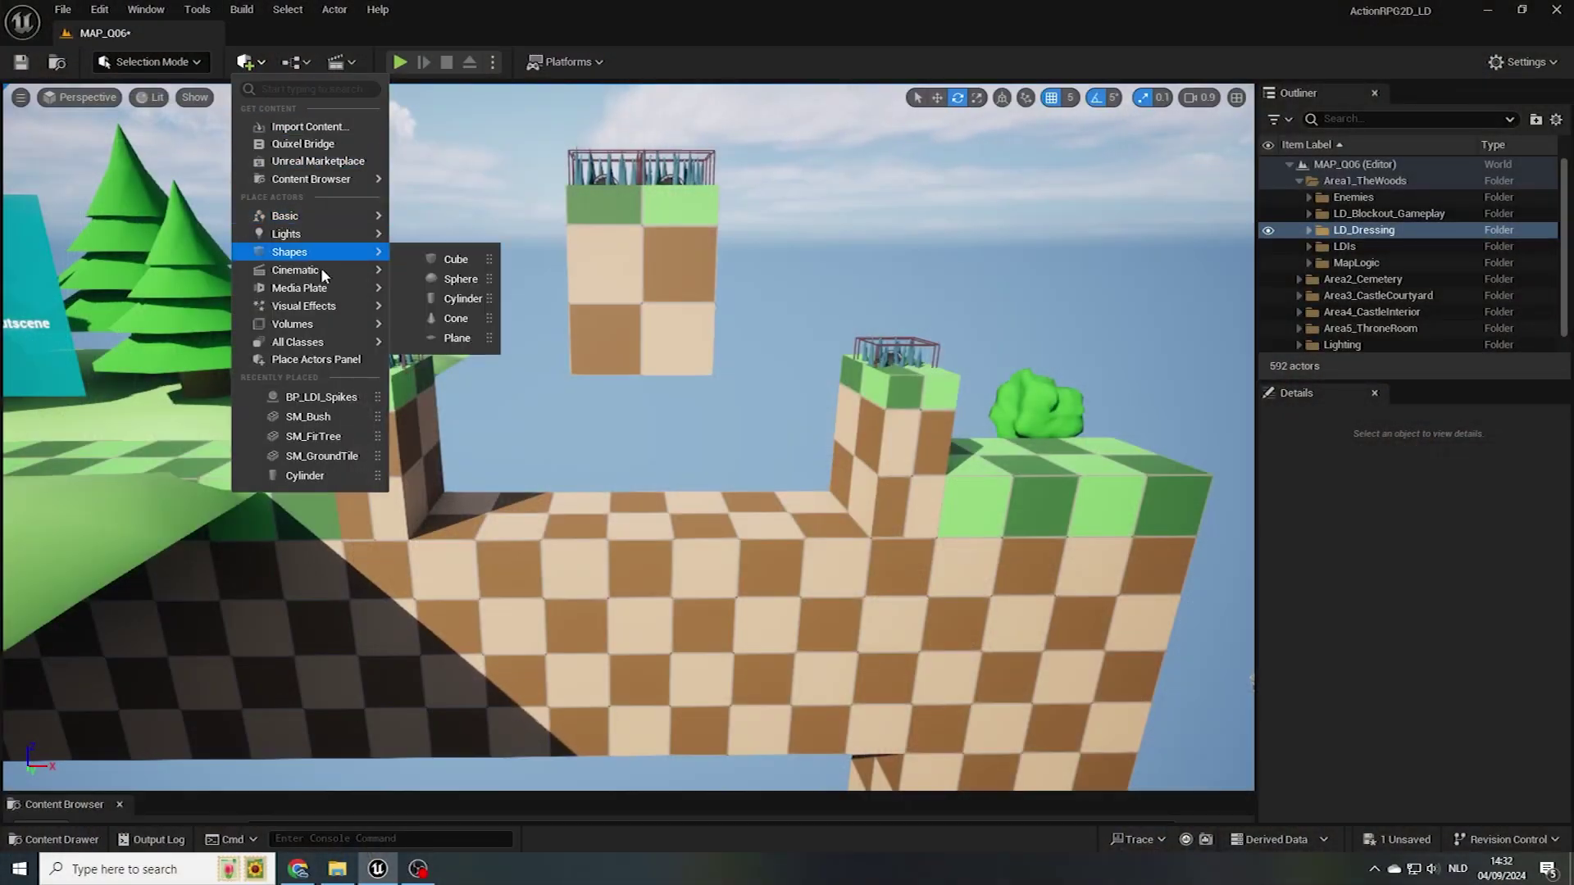
Add a cylinder, give it the M_BasicBrown material, and file it under LD_Dressing
click(446, 301)
key(ctrl+space)
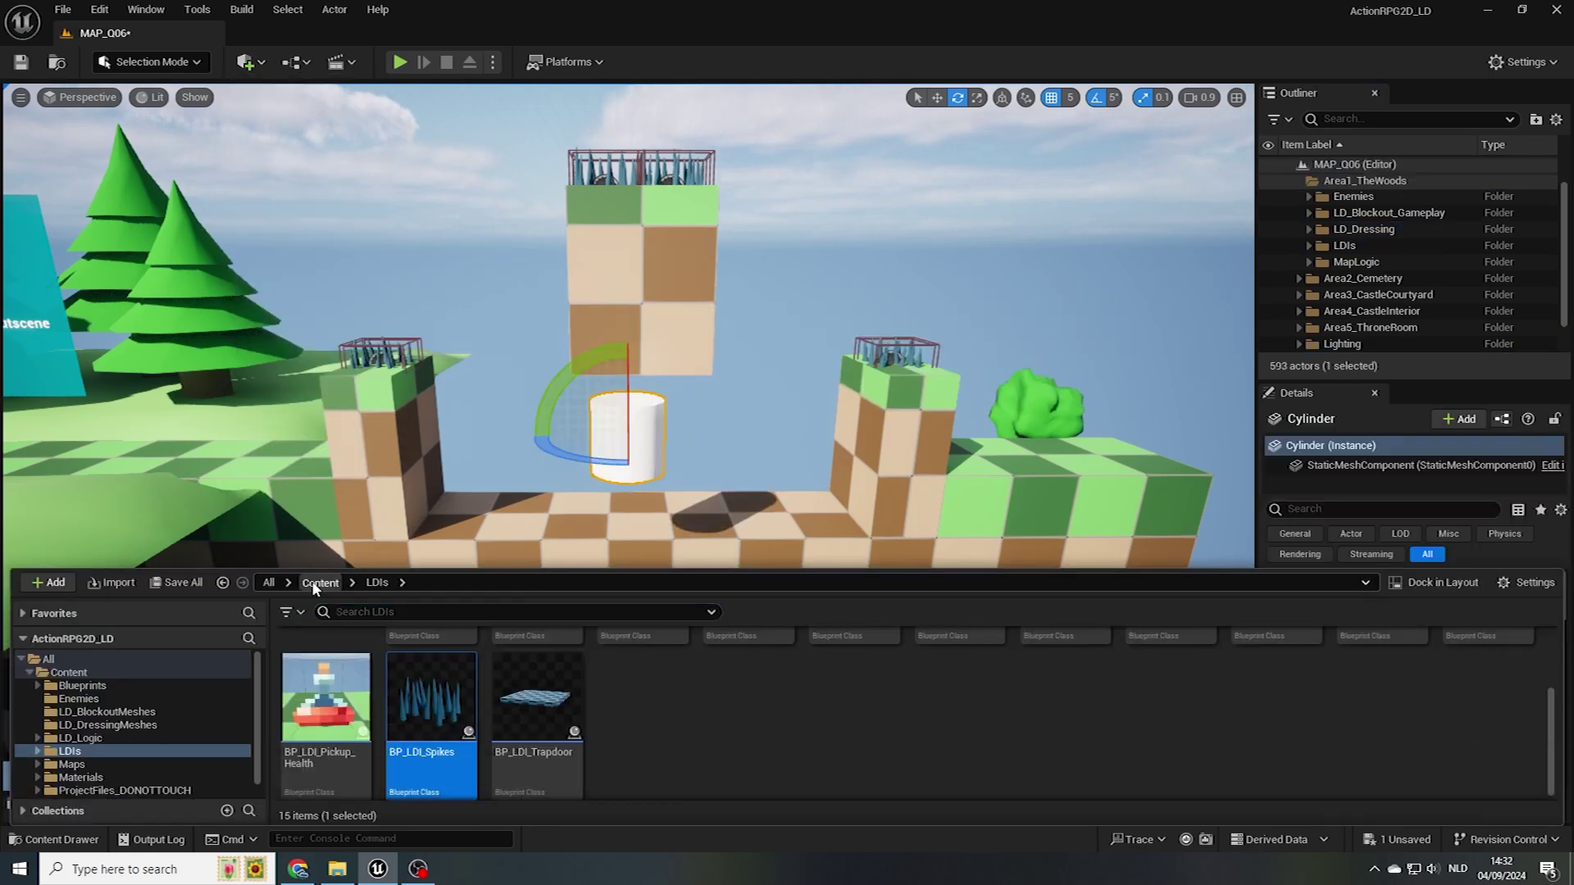
click(315, 583)
double_click(984, 682)
click(335, 687)
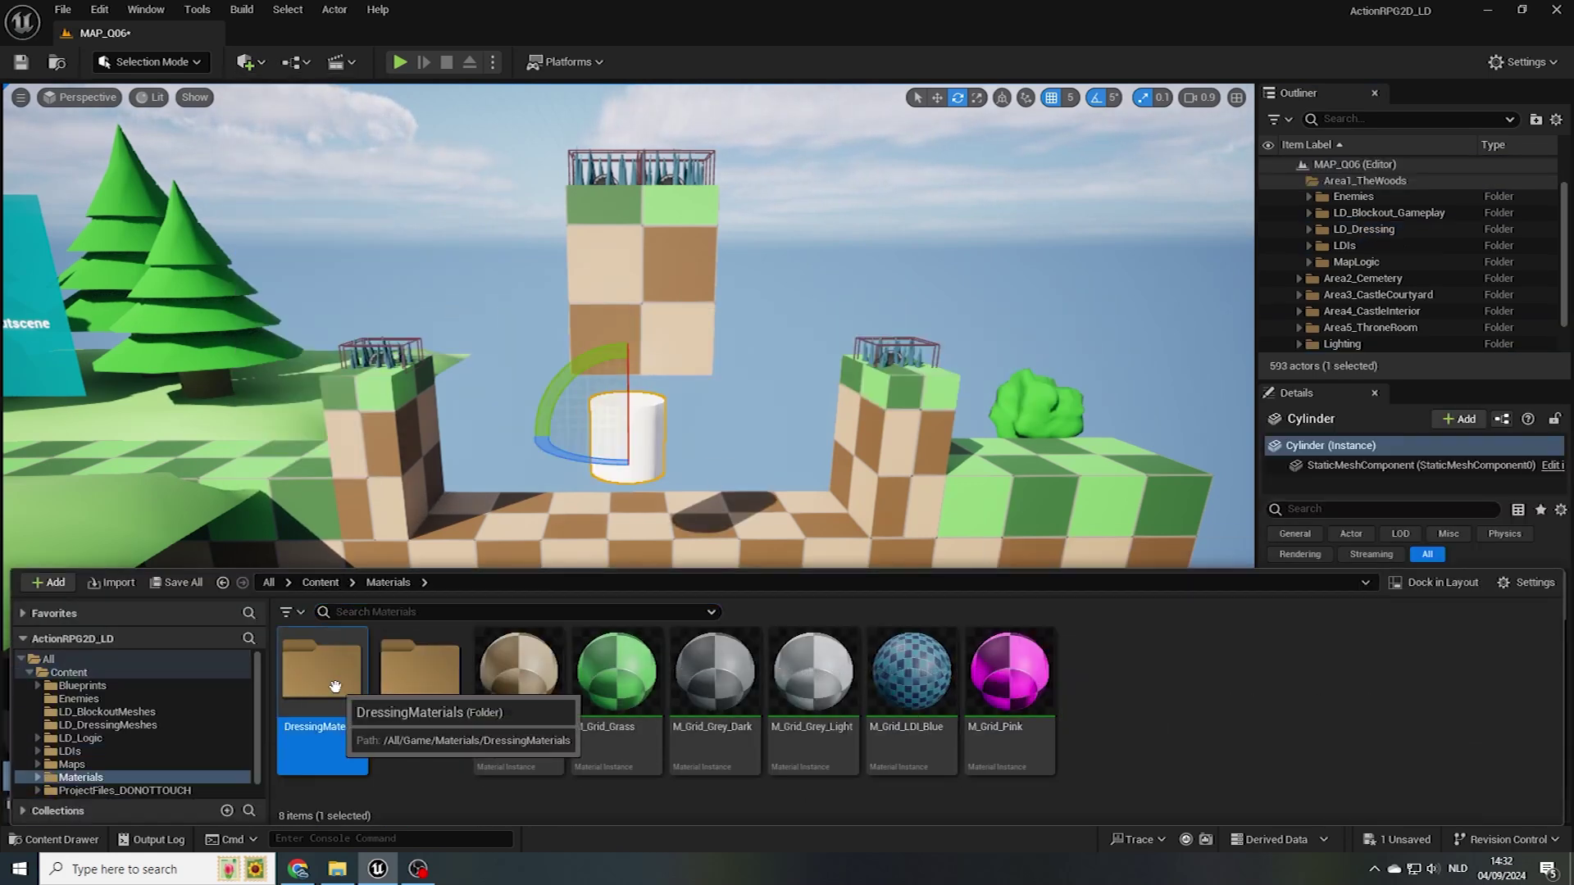
double_click(335, 686)
drag(322, 674, 659, 419)
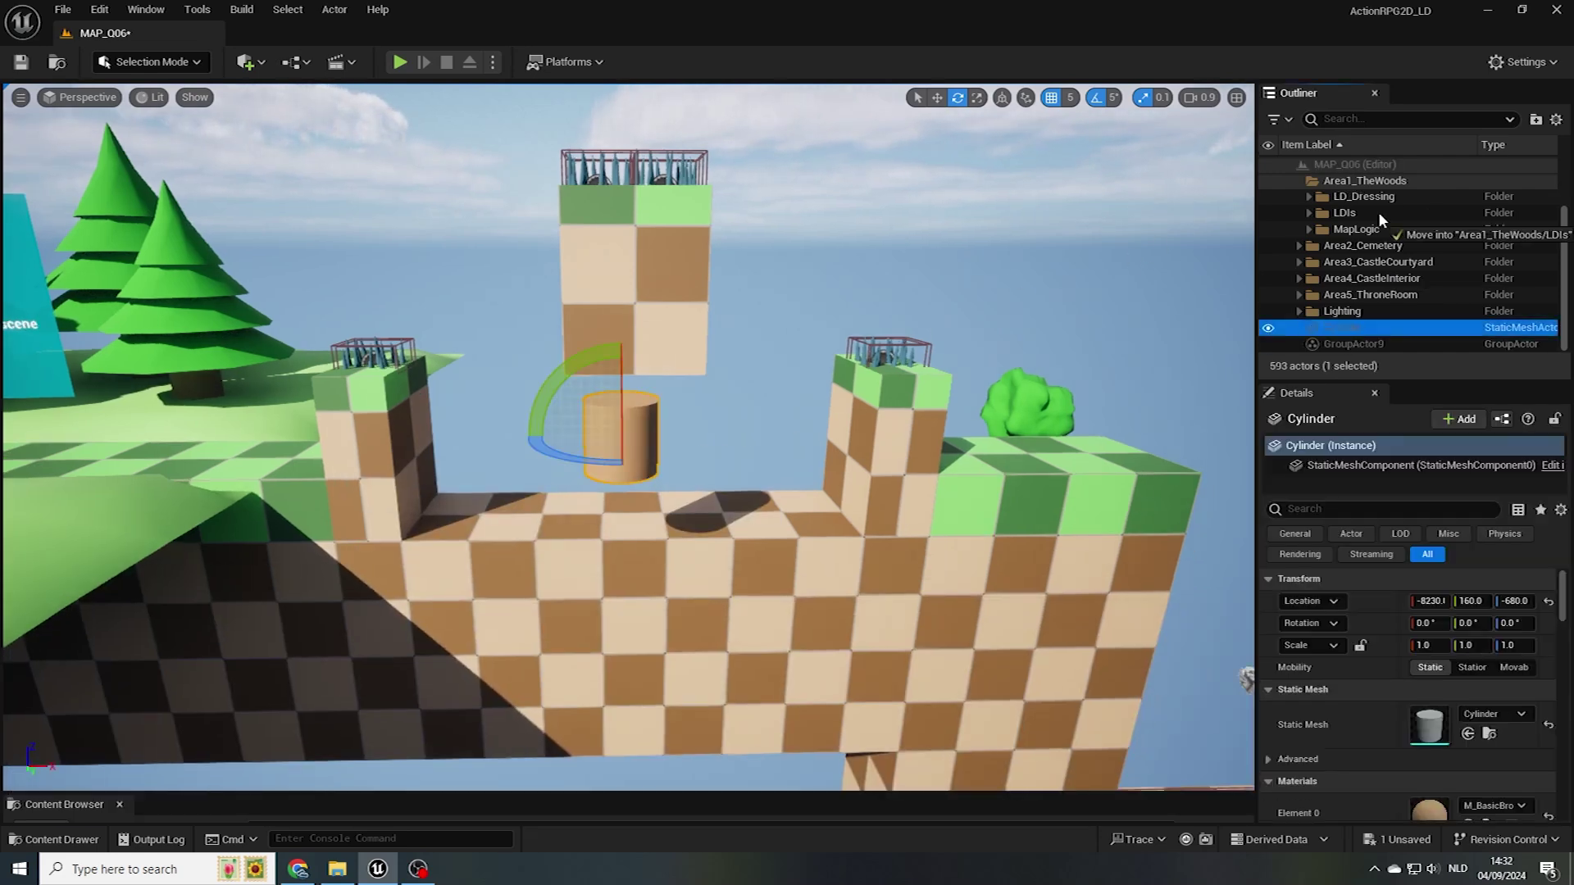
drag(1378, 211, 1362, 196)
key(w)
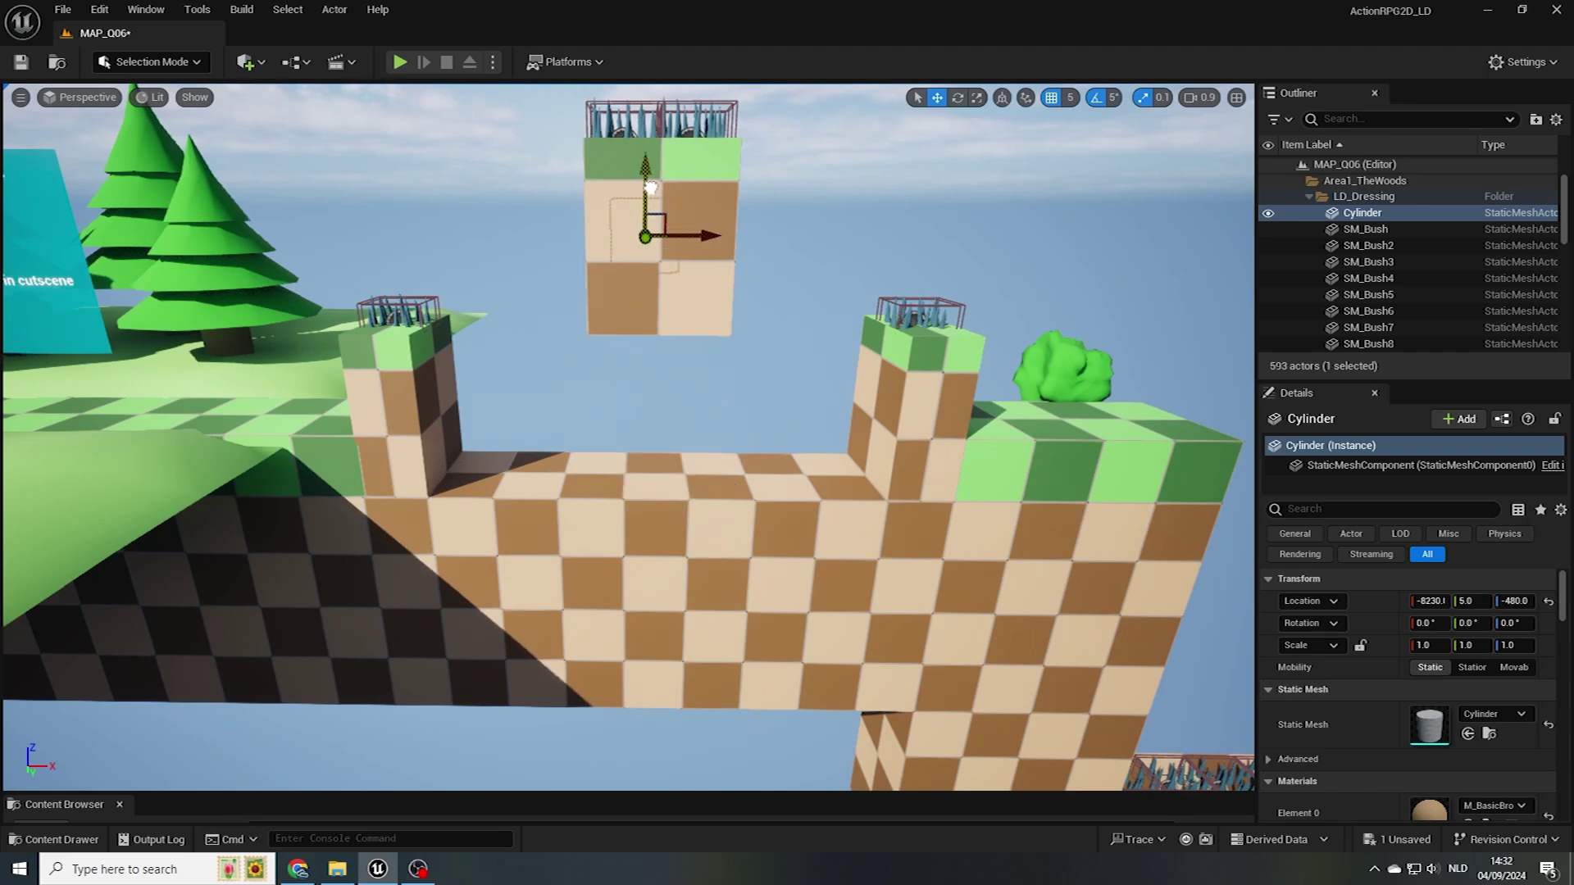
Scale the cylinder over the floating spike block and add copies below and above it
key(r)
drag(649, 184, 688, 161)
right_drag(689, 161, 615, 245)
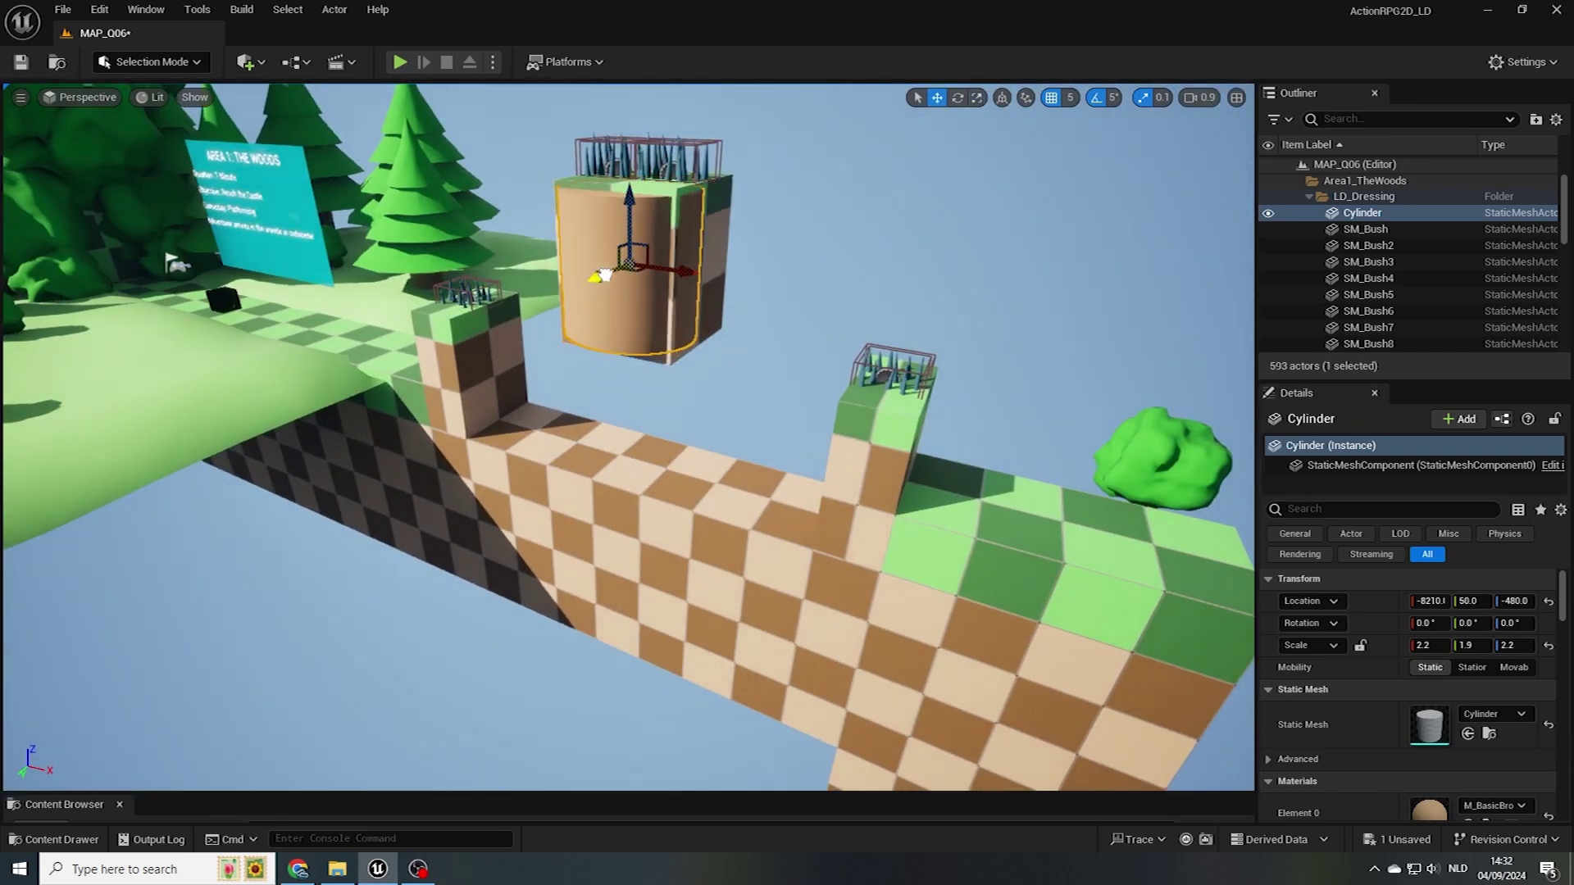
alt+drag(601, 273, 599, 615)
key(r)
click(640, 270)
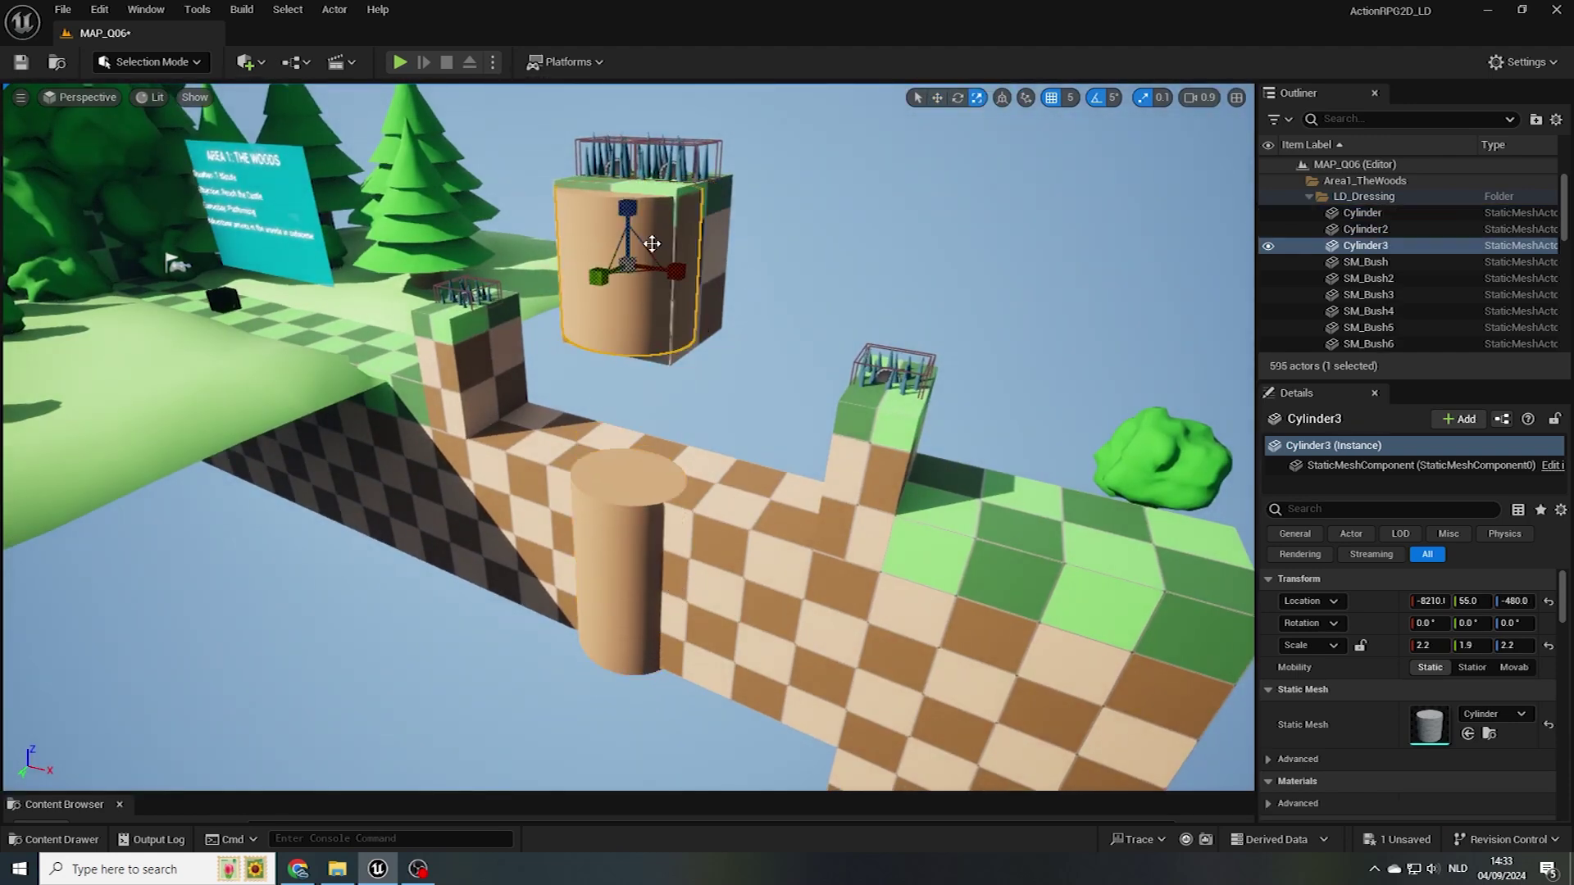
alt+drag(633, 282, 627, 143)
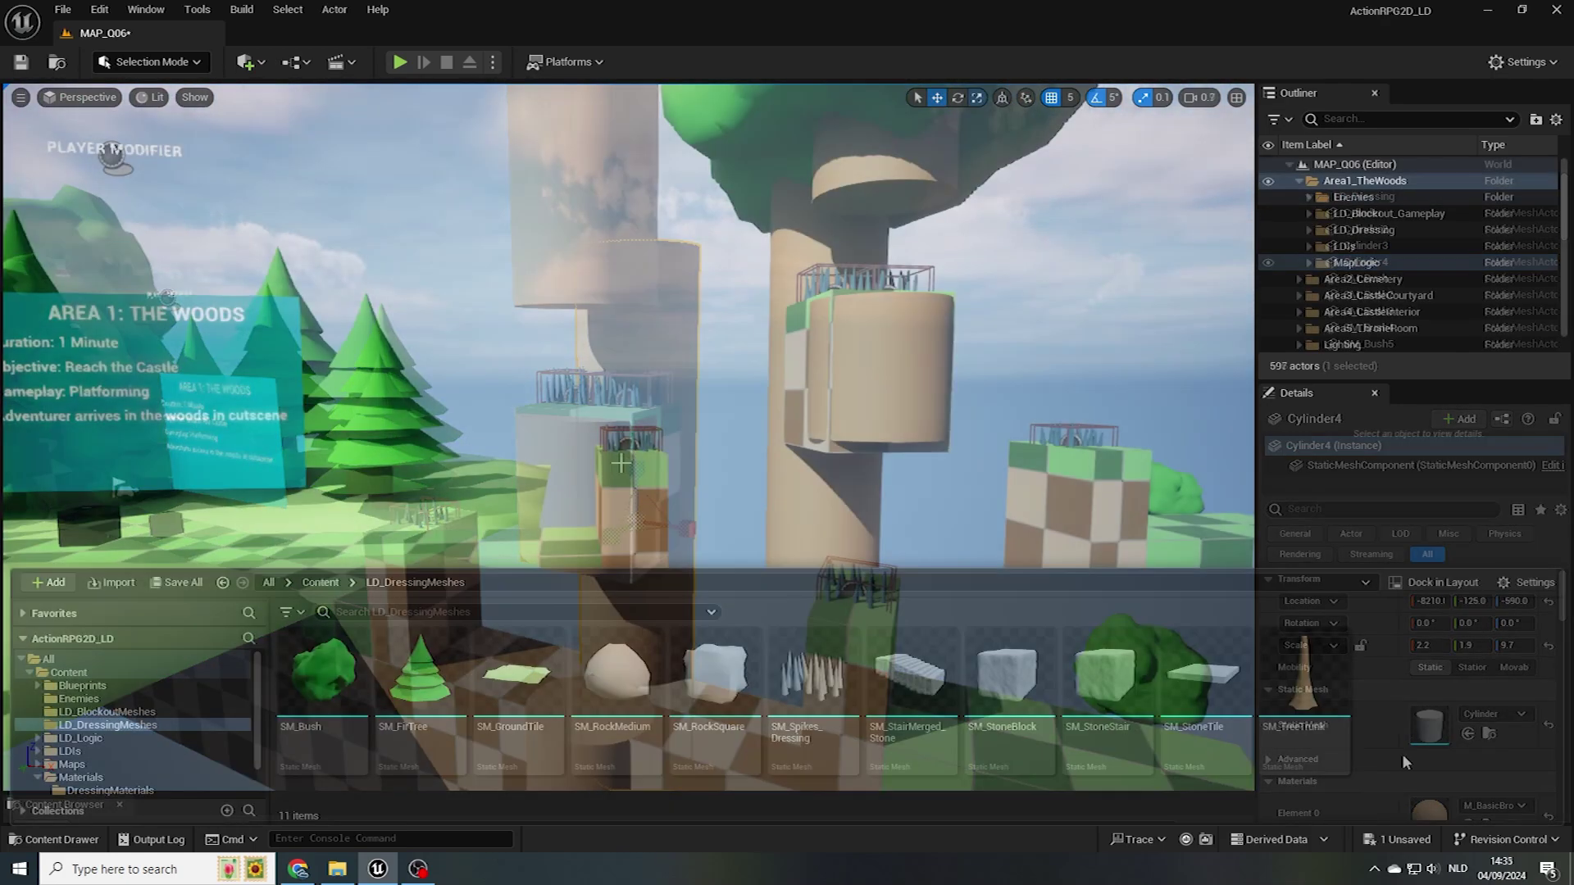
Lower, rotate and widen the tree trunk into the platform
mouse_move(805, 548)
mouse_down()
mouse_move(812, 642)
mouse_move(869, 628)
mouse_move(849, 646)
mouse_up()
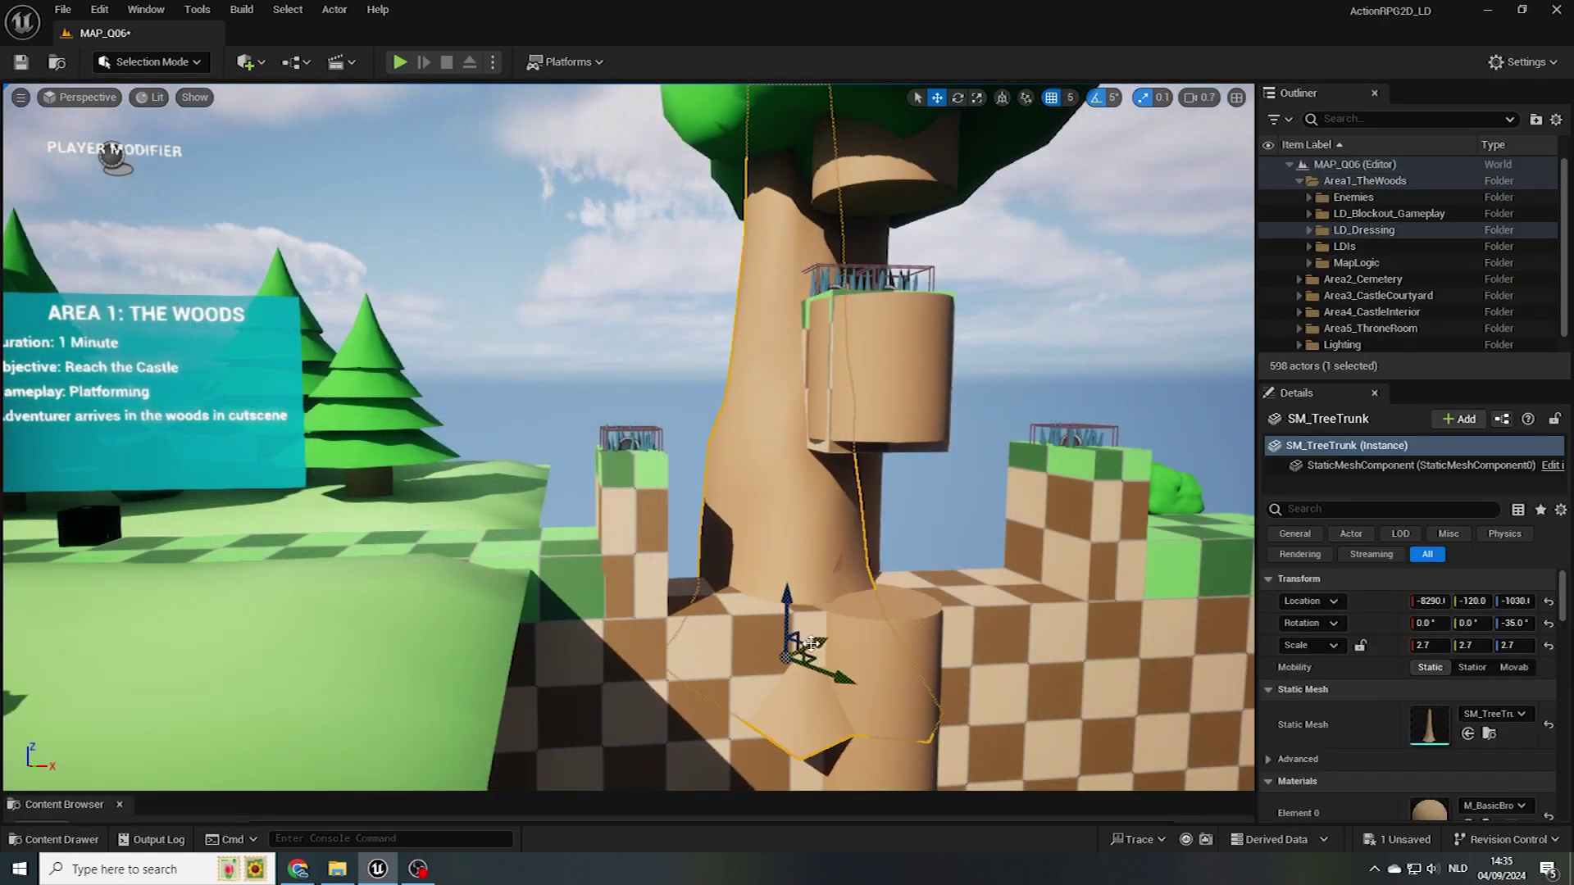
key(e)
key(w)
key(e)
right_drag(850, 646, 787, 615)
key(r)
drag(775, 600, 787, 603)
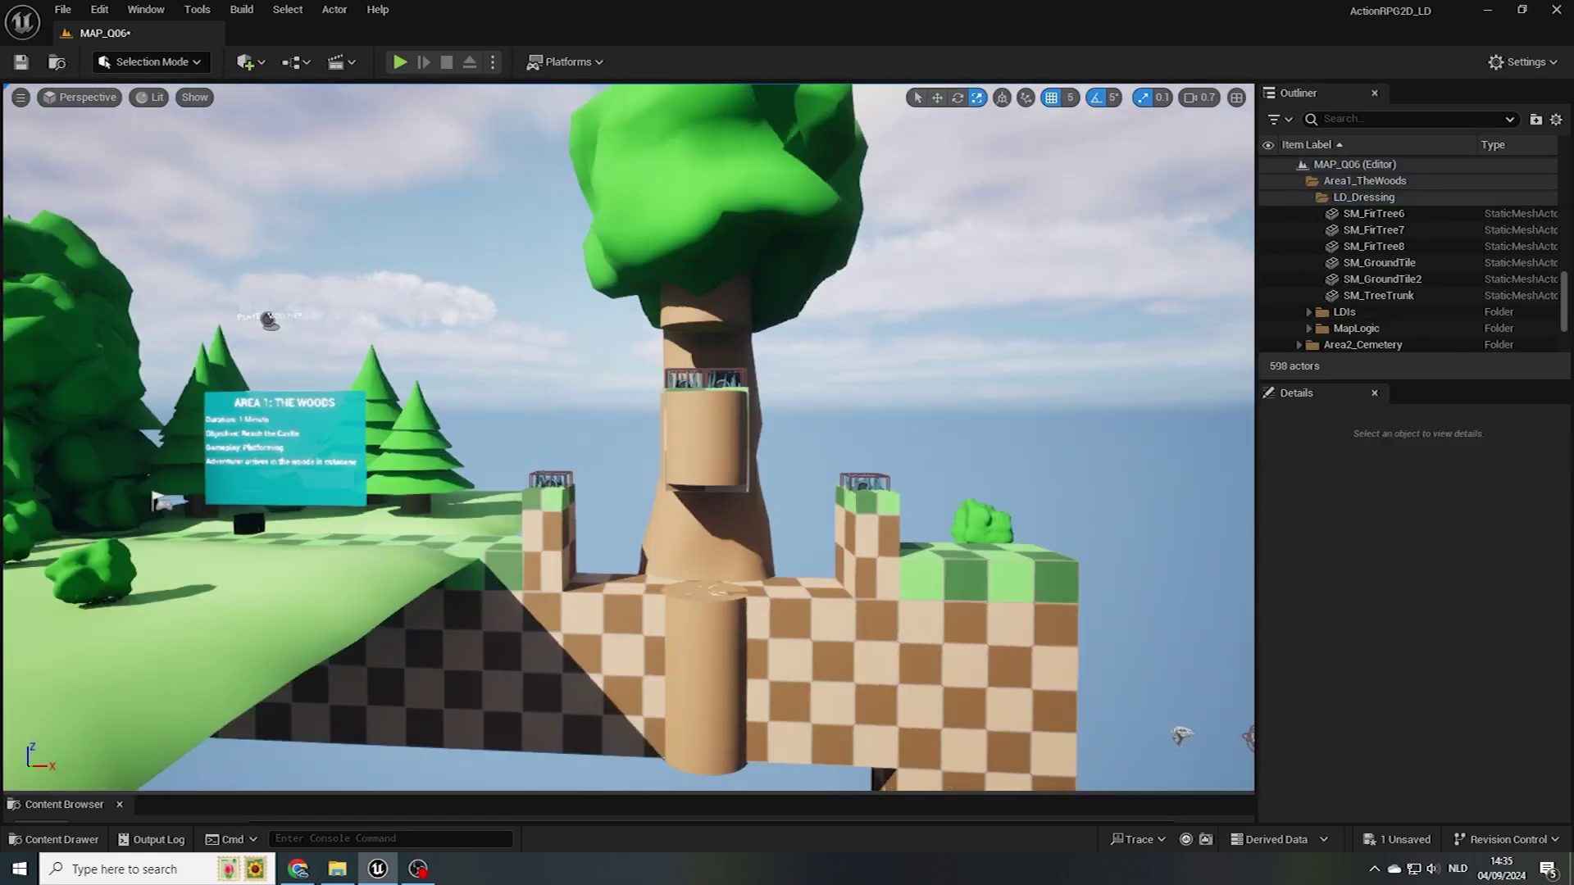
Adjust the lower cylinder, check the canopy bush, and select the small floor block on the pillar
click(733, 645)
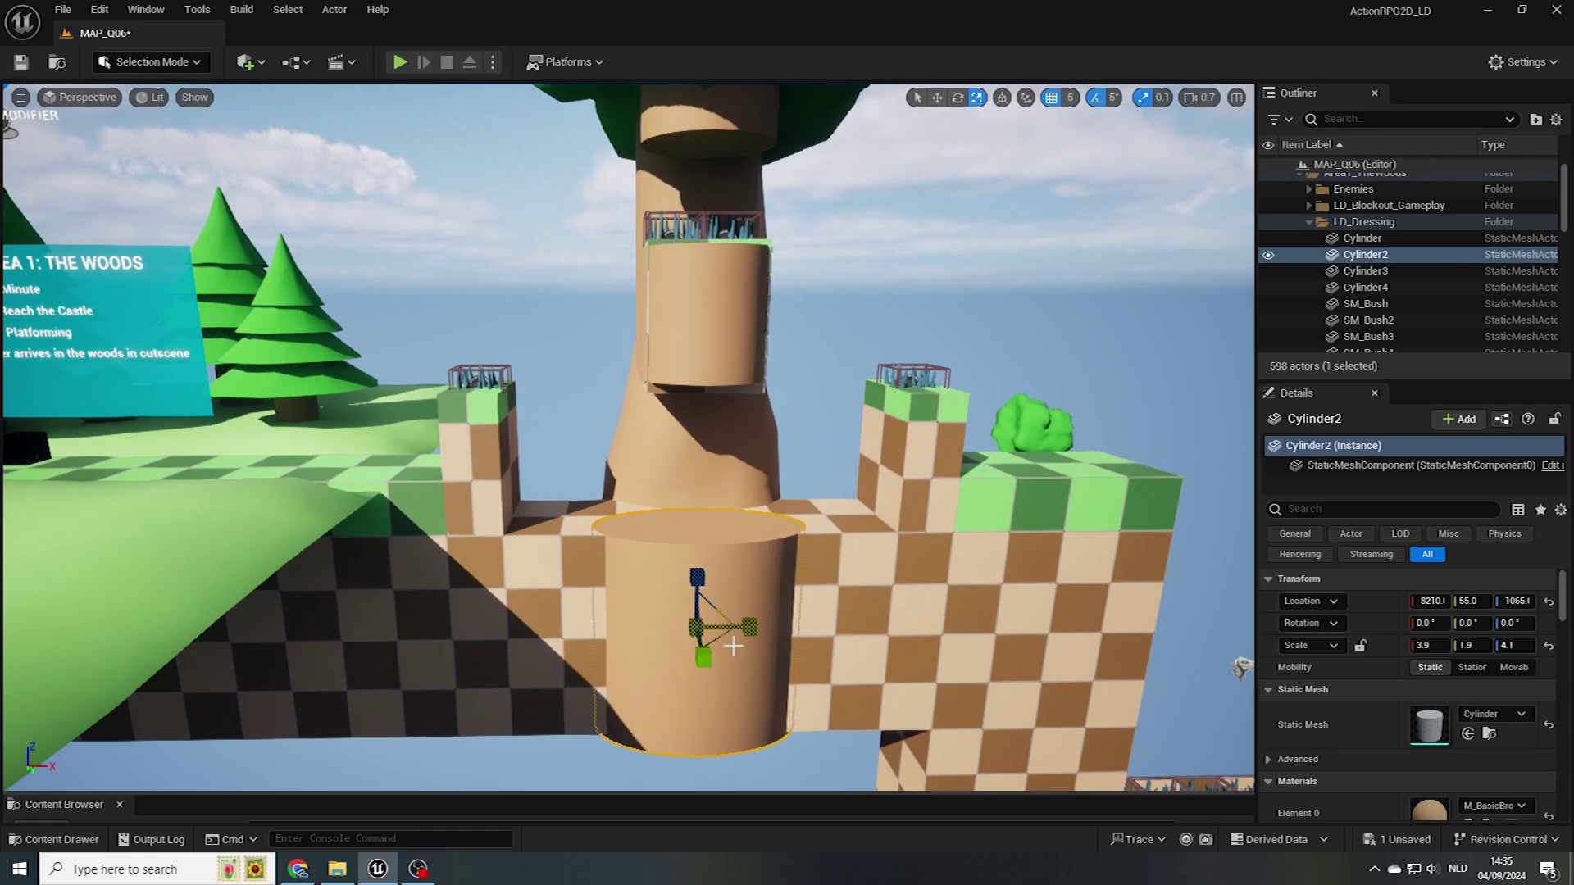
key(w)
right_drag(702, 632, 615, 368)
click(566, 247)
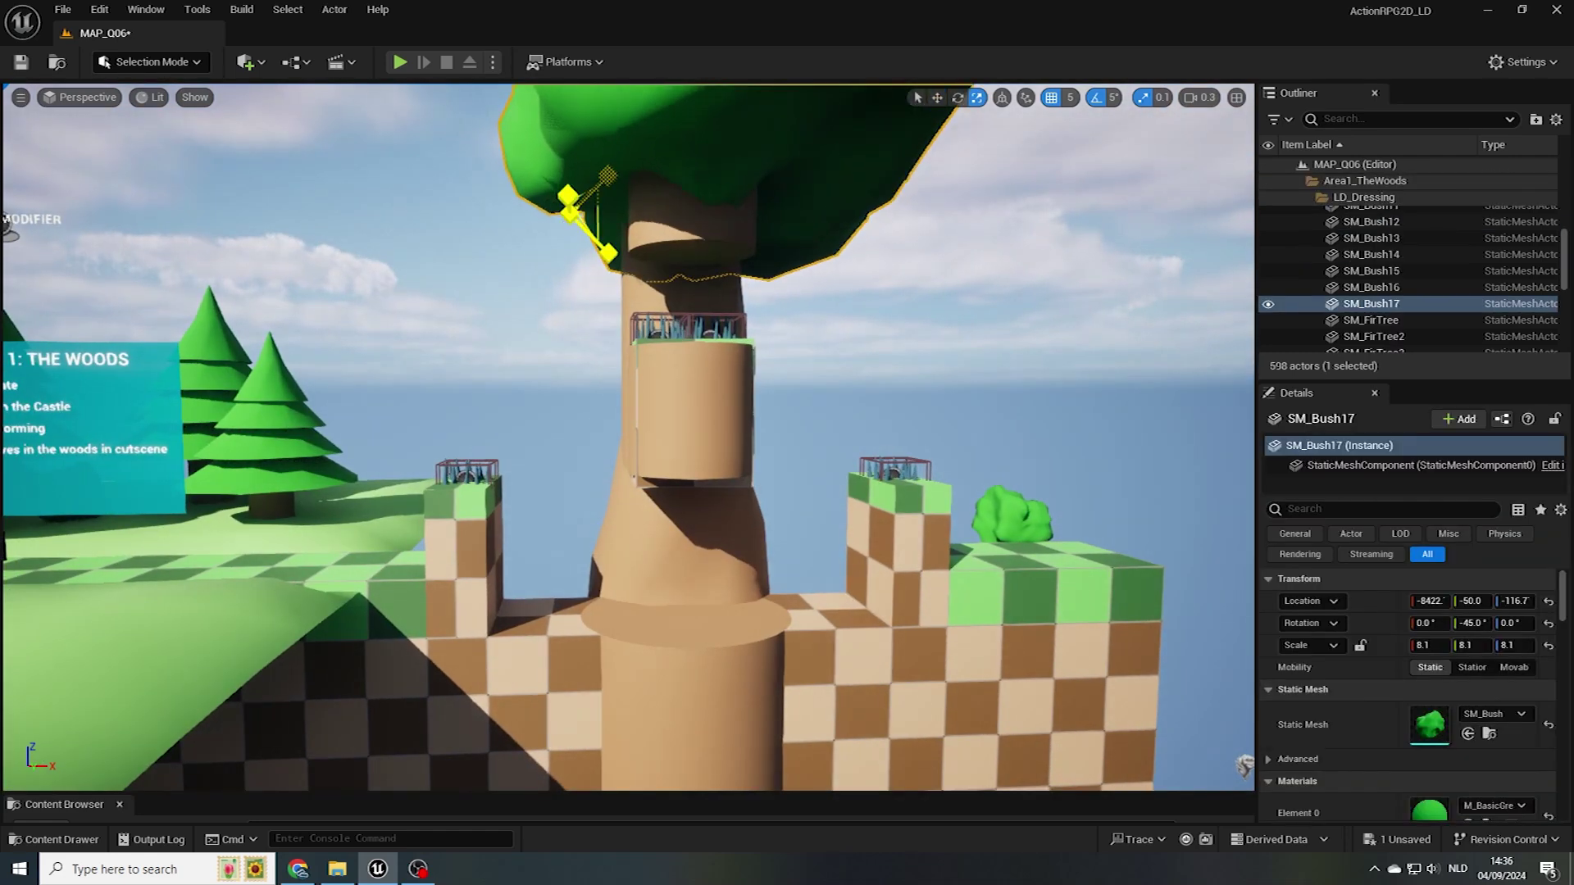
click(572, 268)
right_drag(557, 449, 516, 419)
click(509, 439)
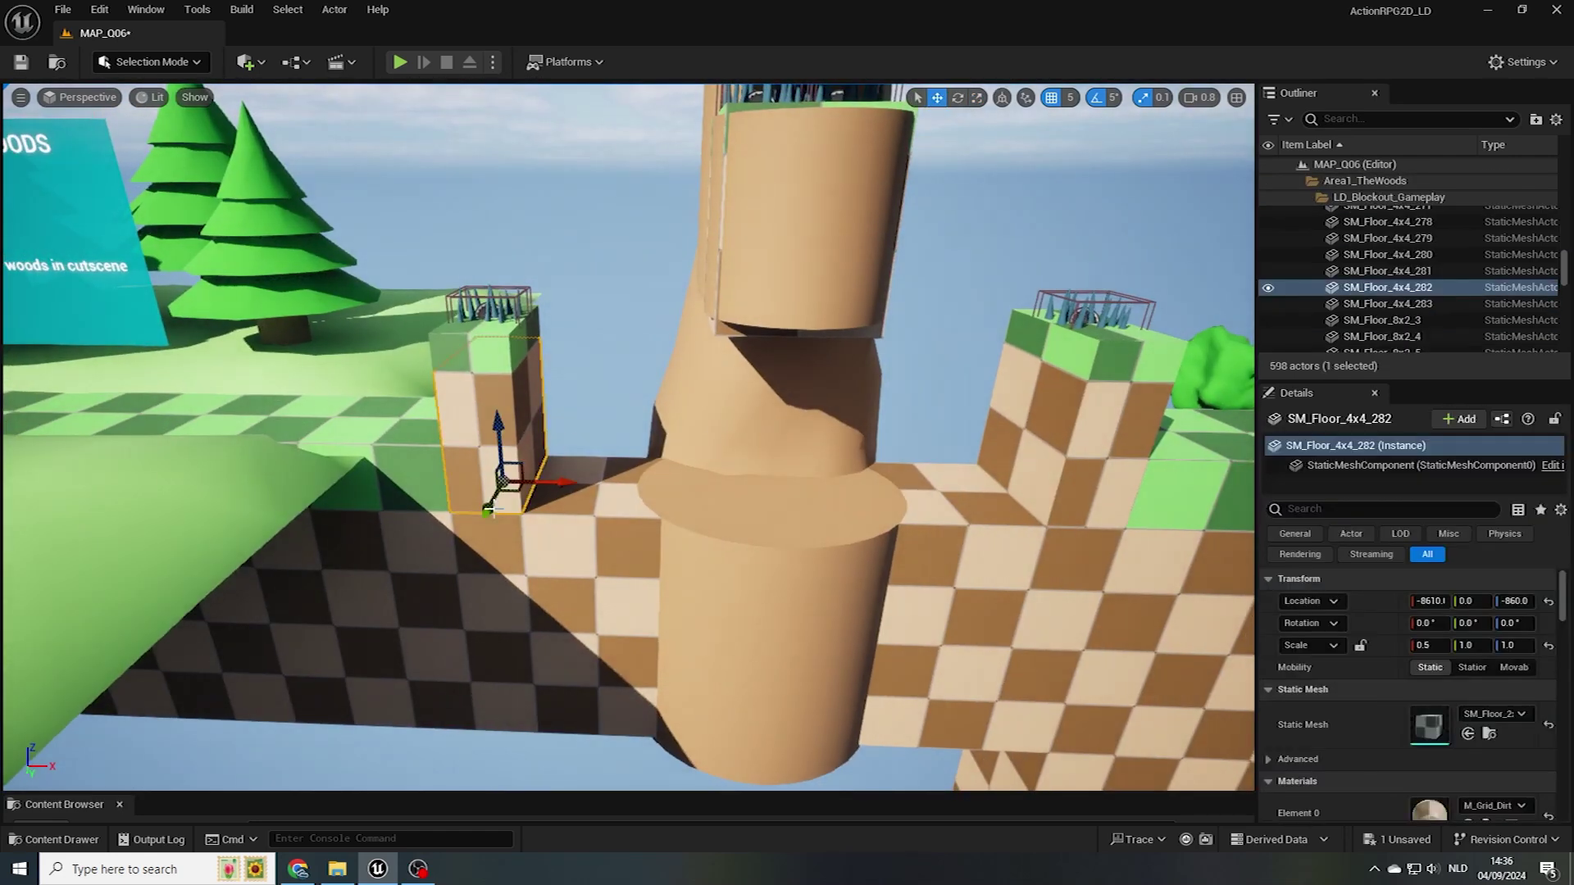
click(560, 357)
key(ctrl+space)
Apply M_BasicBrown to the floor block and tilt angled copies against the trunk
click(320, 582)
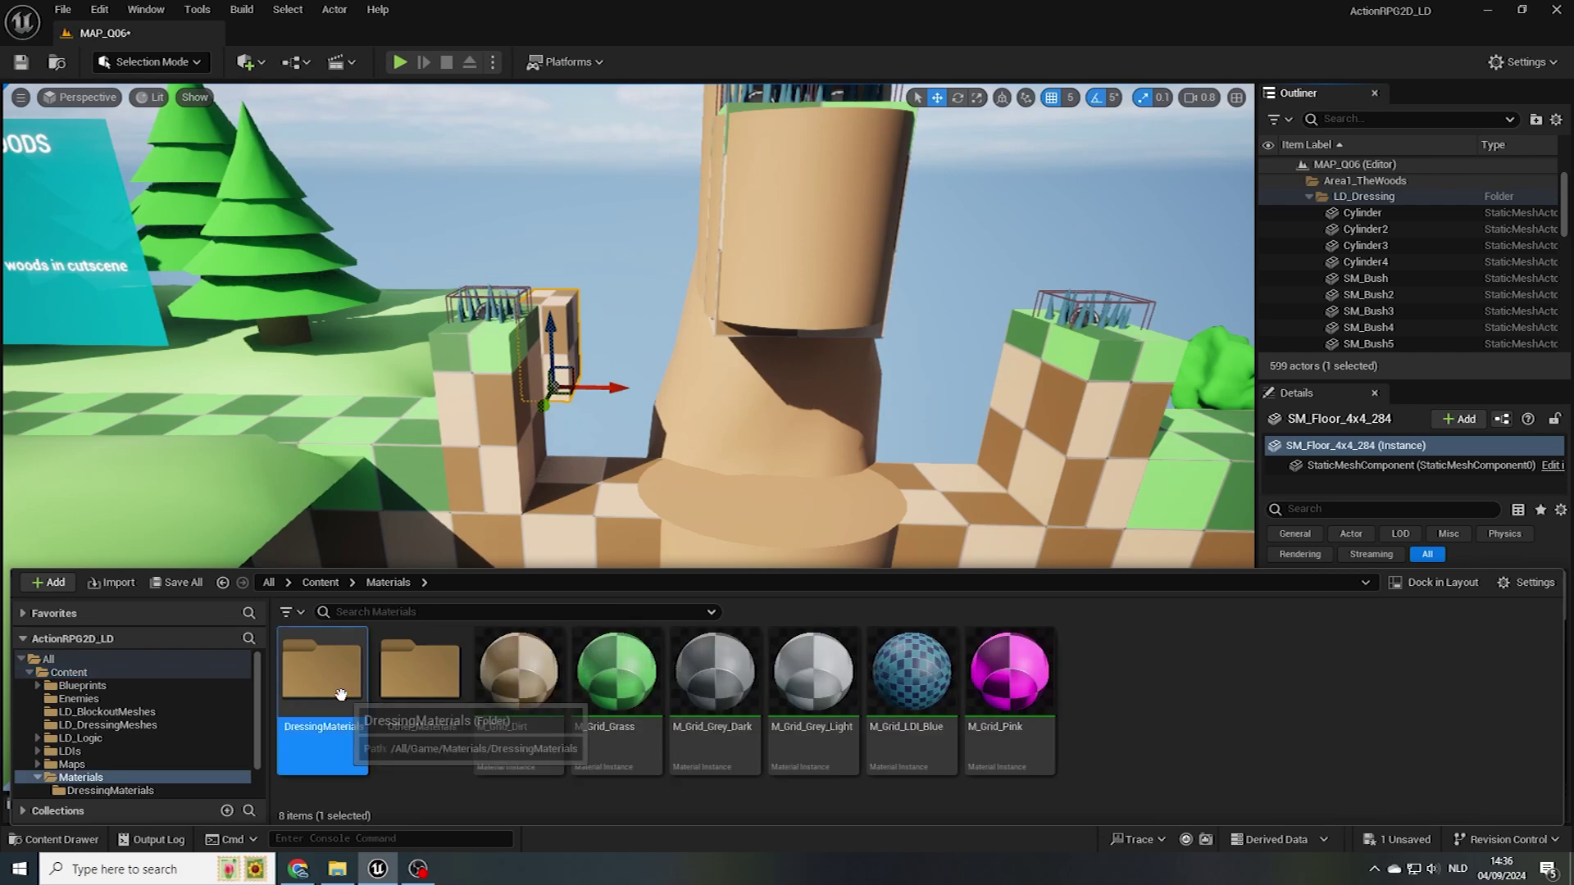
right_drag(615, 369, 681, 522)
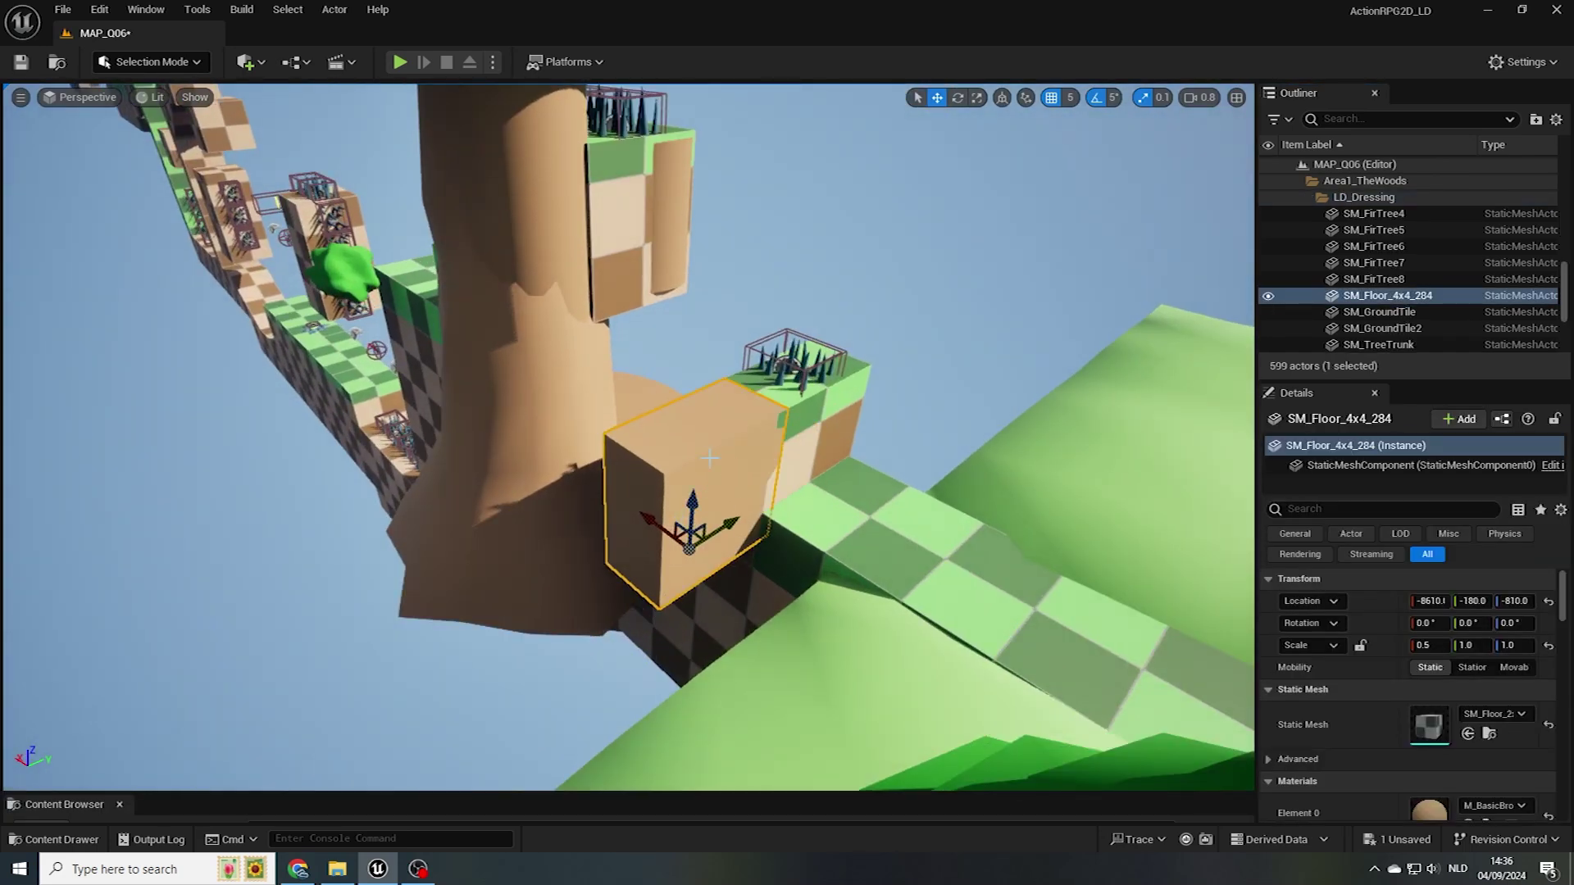
key(ctrl+space)
key(e)
mouse_move(710, 458)
mouse_down()
mouse_move(683, 462)
mouse_move(696, 490)
mouse_up()
right_drag(696, 490, 692, 542)
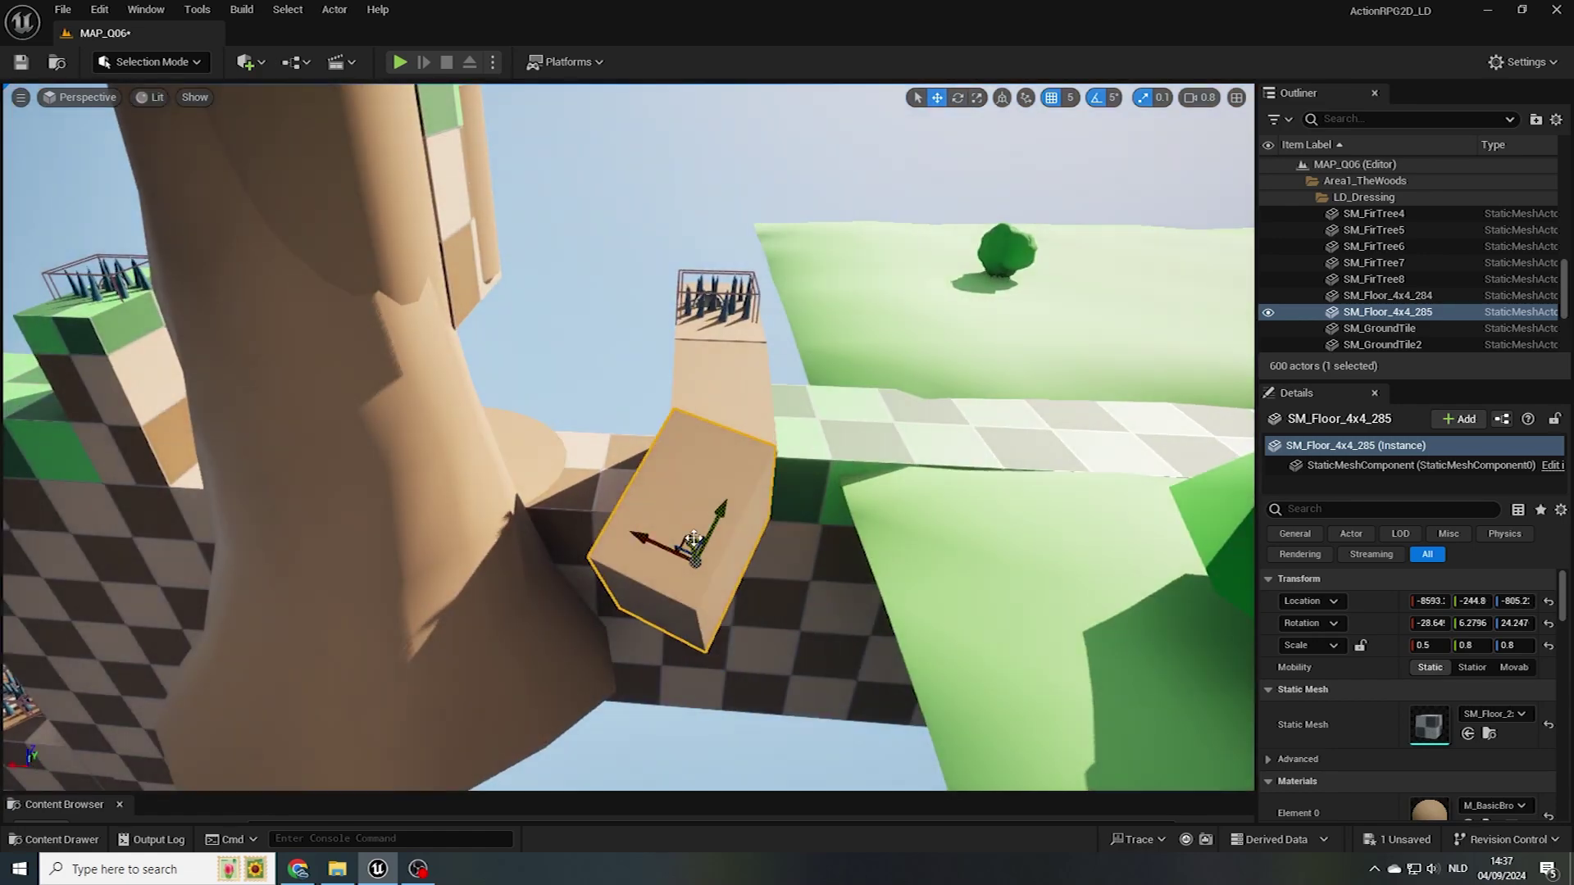
alt+drag(695, 542, 665, 578)
Add more rotated brown block copies around the trunk base as roots
right_drag(665, 578, 633, 650)
alt+drag(633, 650, 541, 578)
right_drag(541, 578, 639, 405)
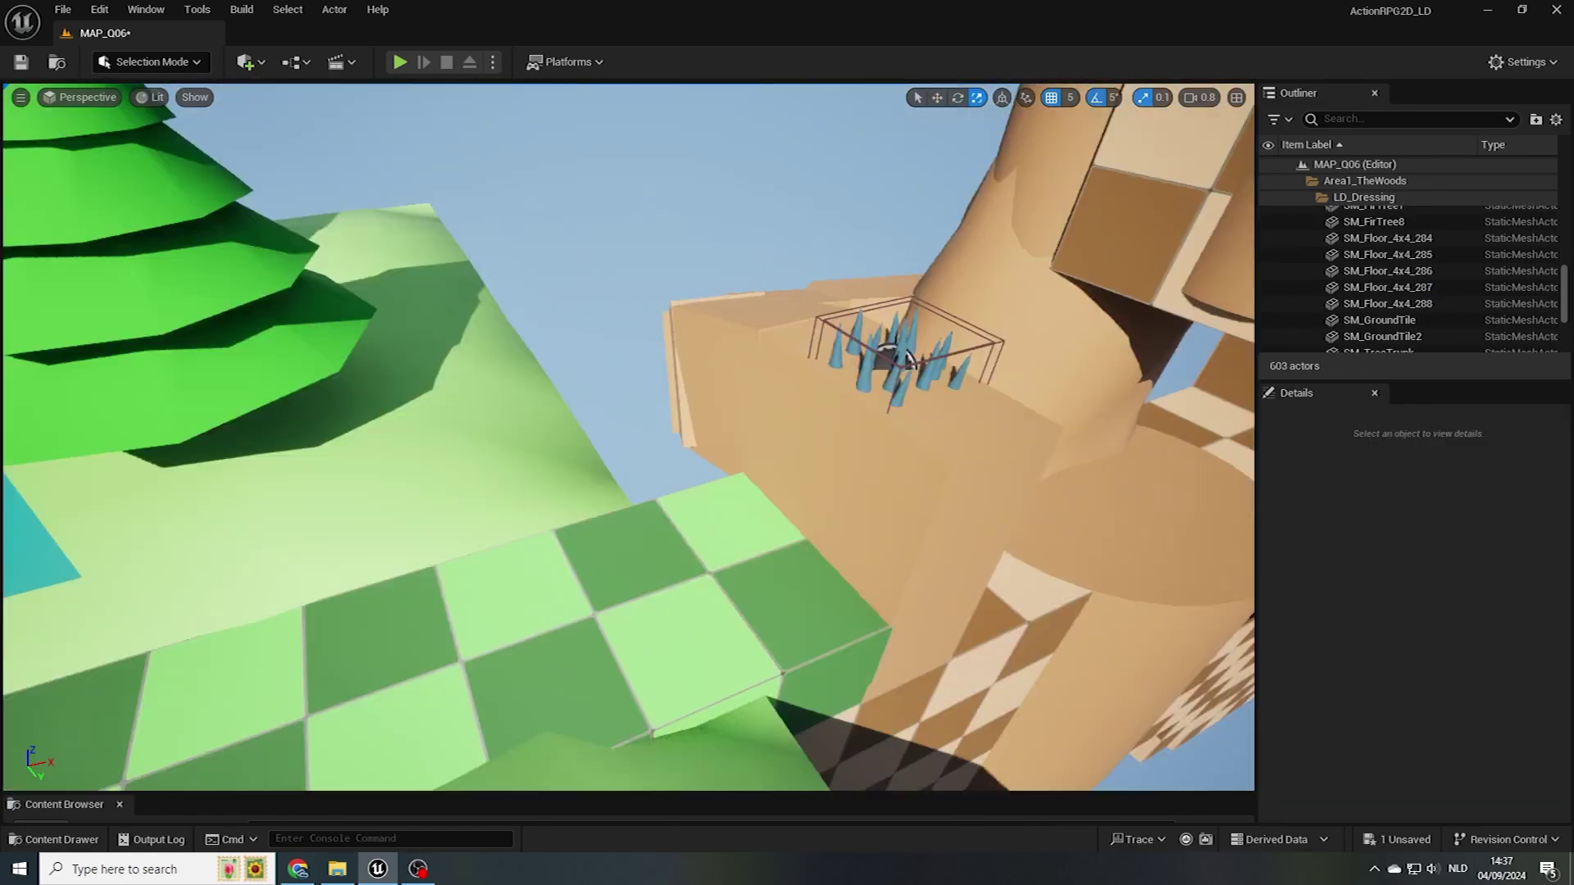
click(664, 396)
key(r)
mouse_move(660, 396)
alt+mouse_down()
mouse_move(573, 488)
mouse_move(529, 615)
alt+mouse_up()
key(w)
key(e)
key(w)
right_drag(738, 431, 763, 442)
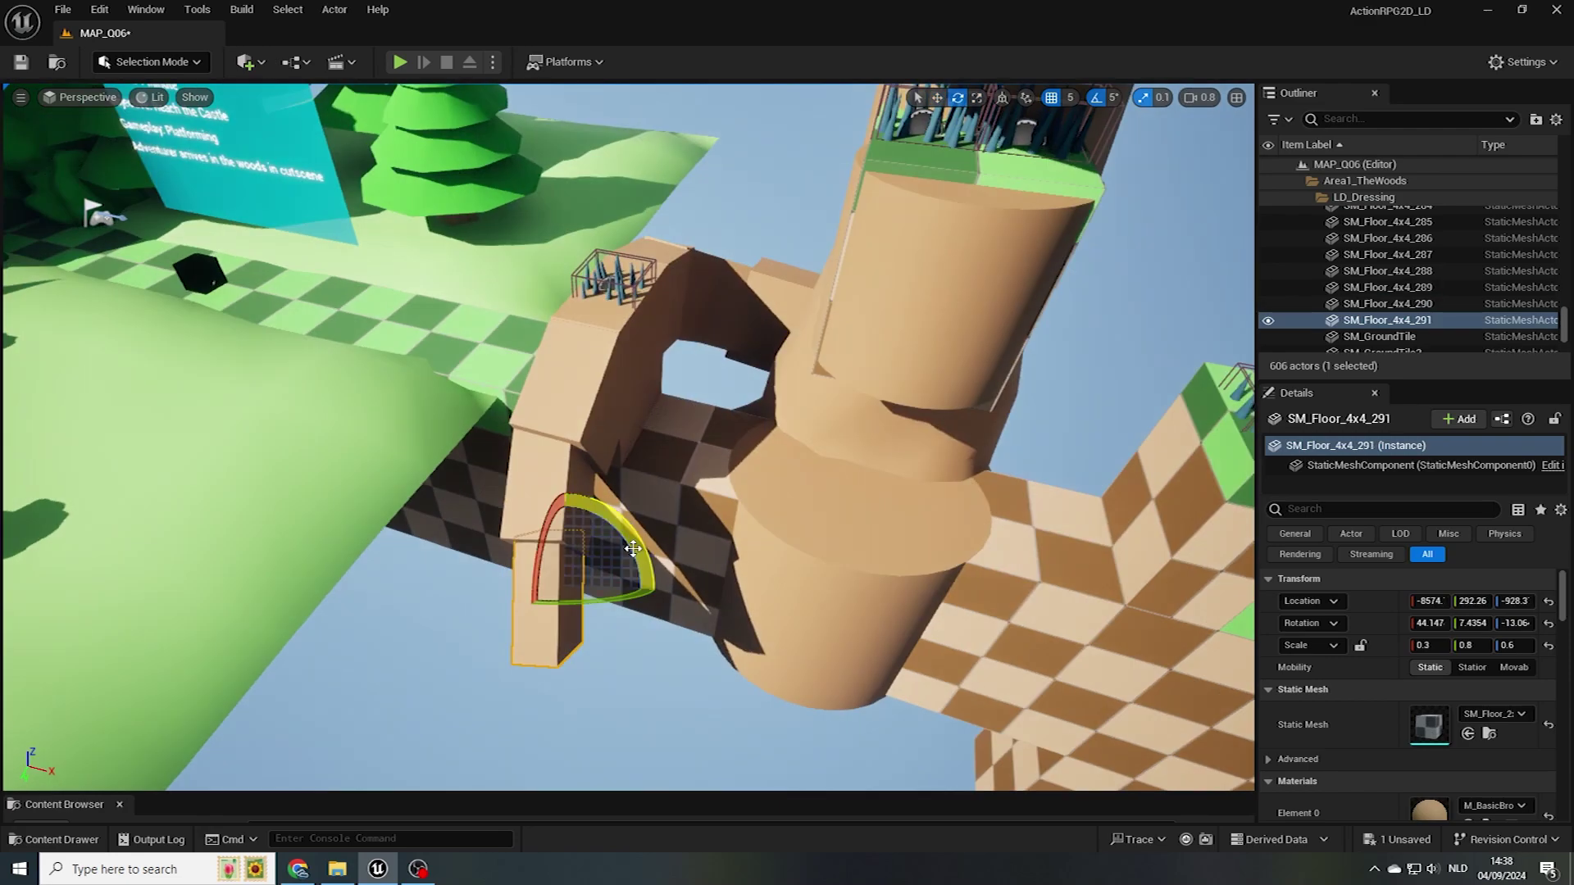
alt+drag(578, 590, 598, 650)
key(Escape)
right_drag(738, 430, 689, 405)
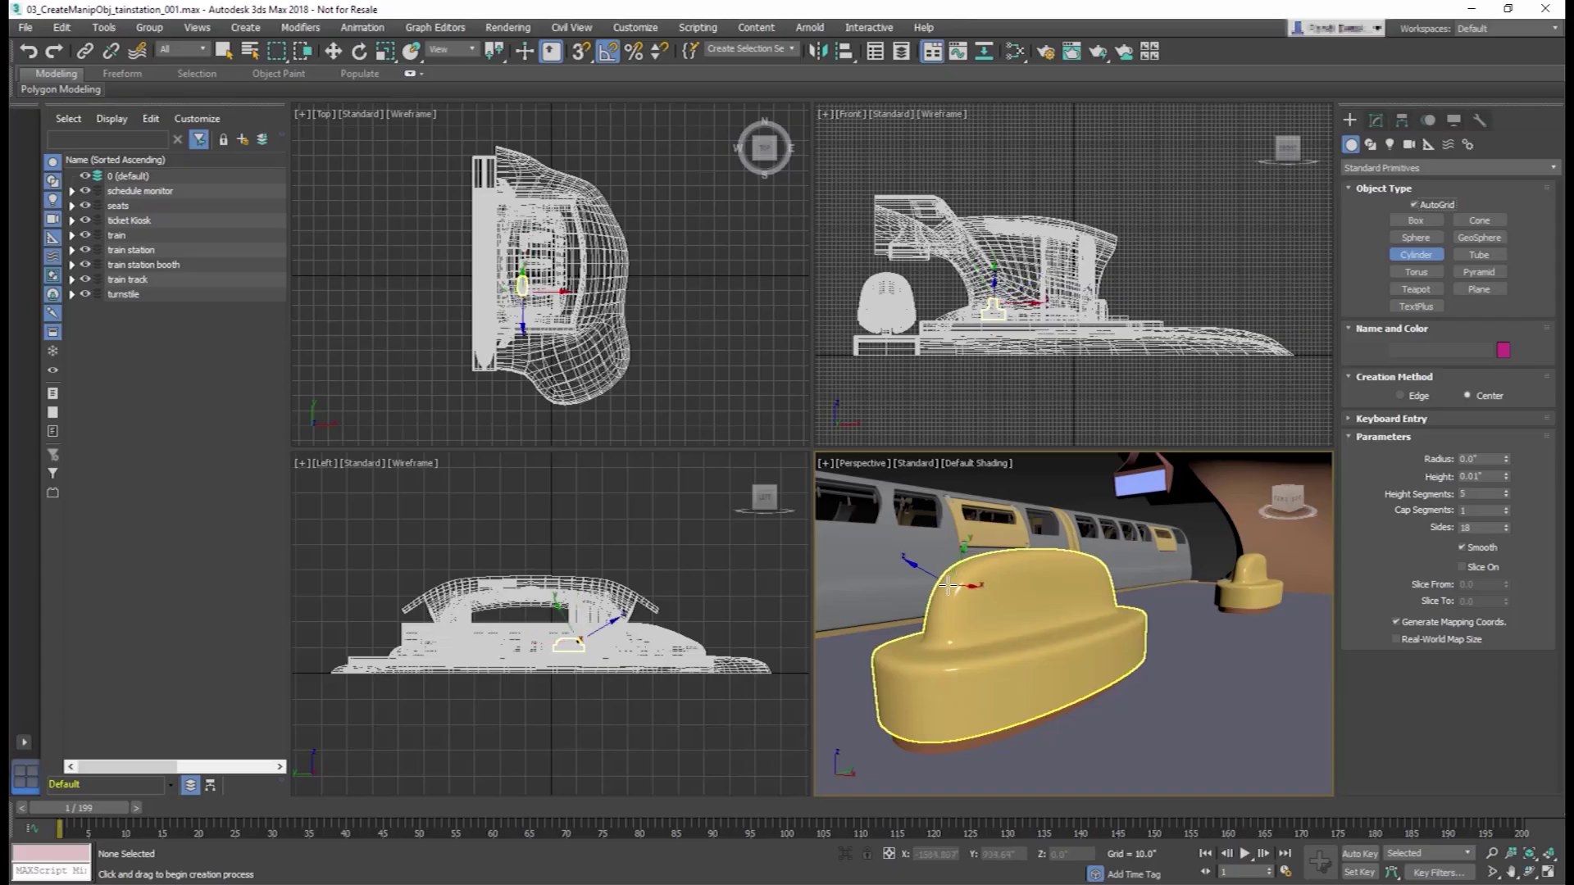
Create a small cylinder standing on the yellow bench top and circularize the selected faces
click(913, 656)
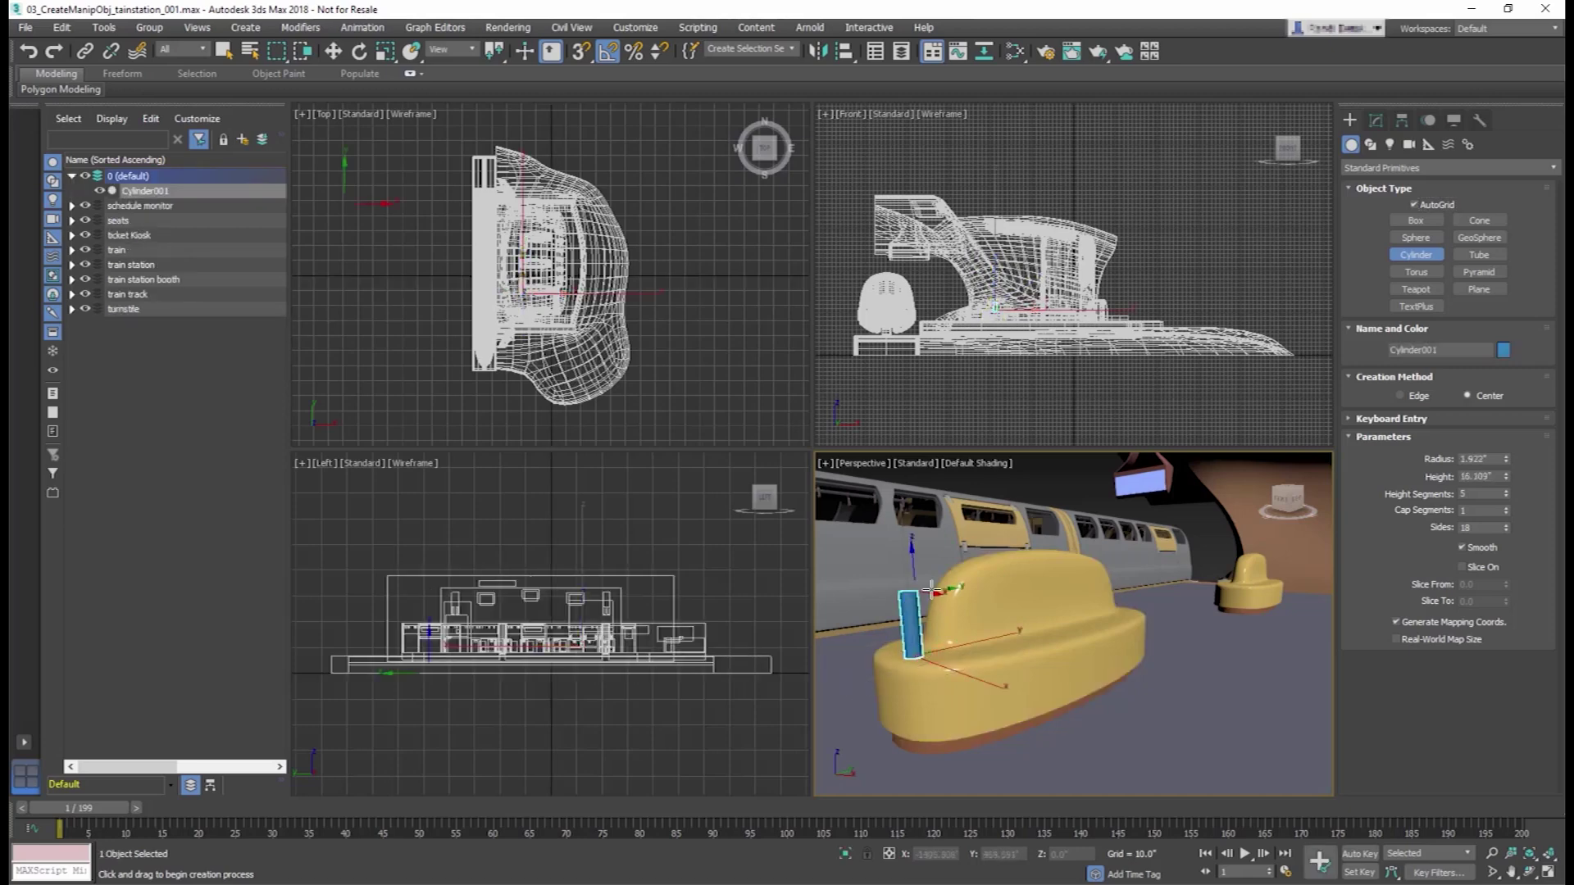
click(1019, 585)
click(1036, 561)
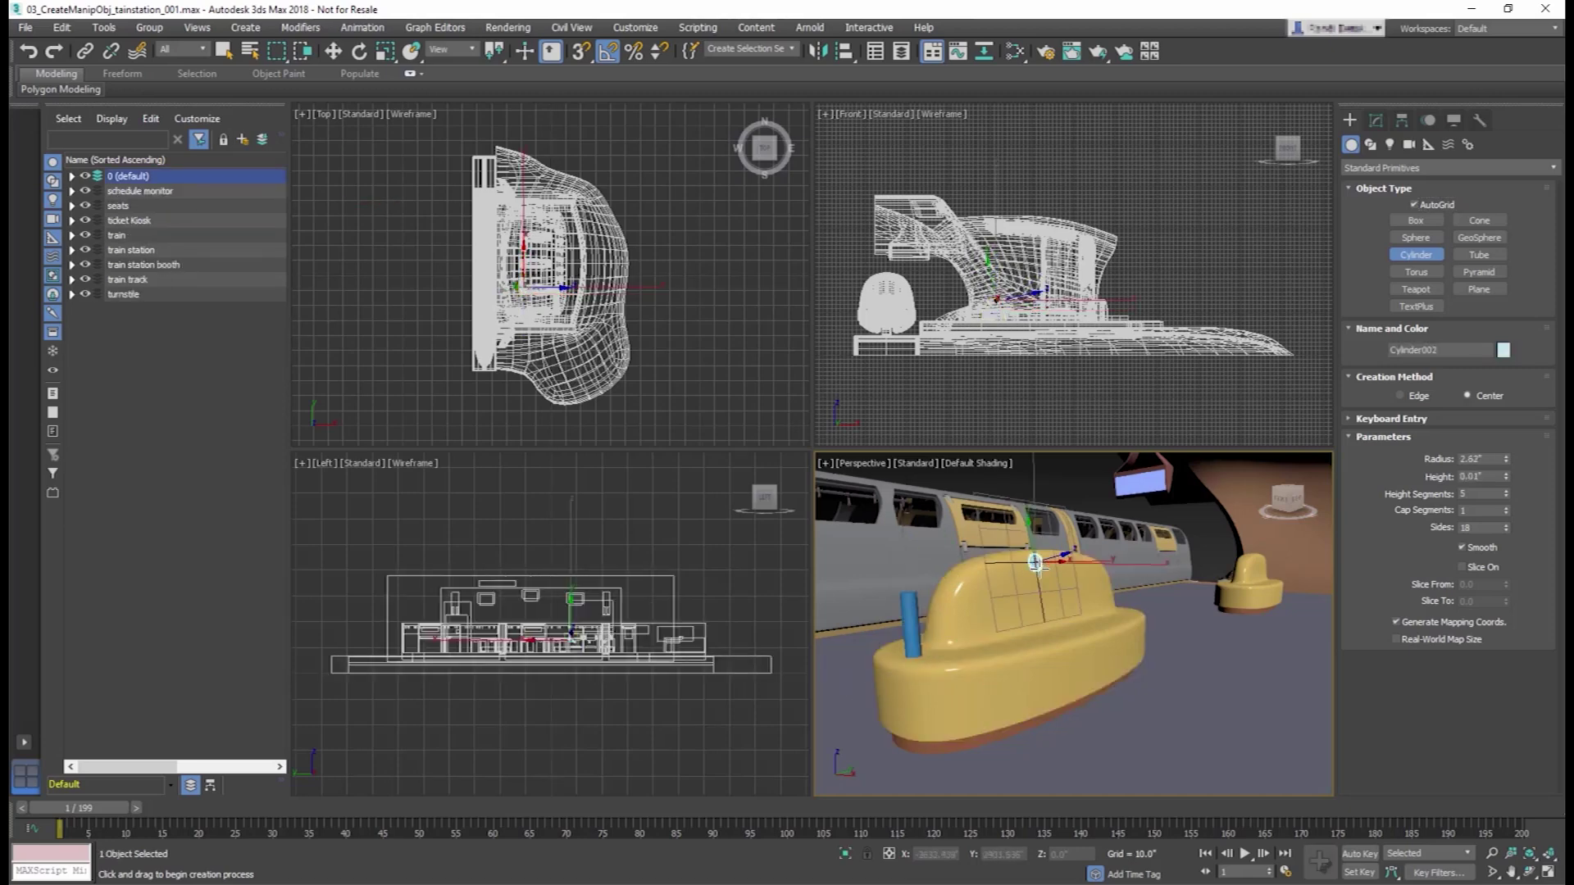
click(1108, 615)
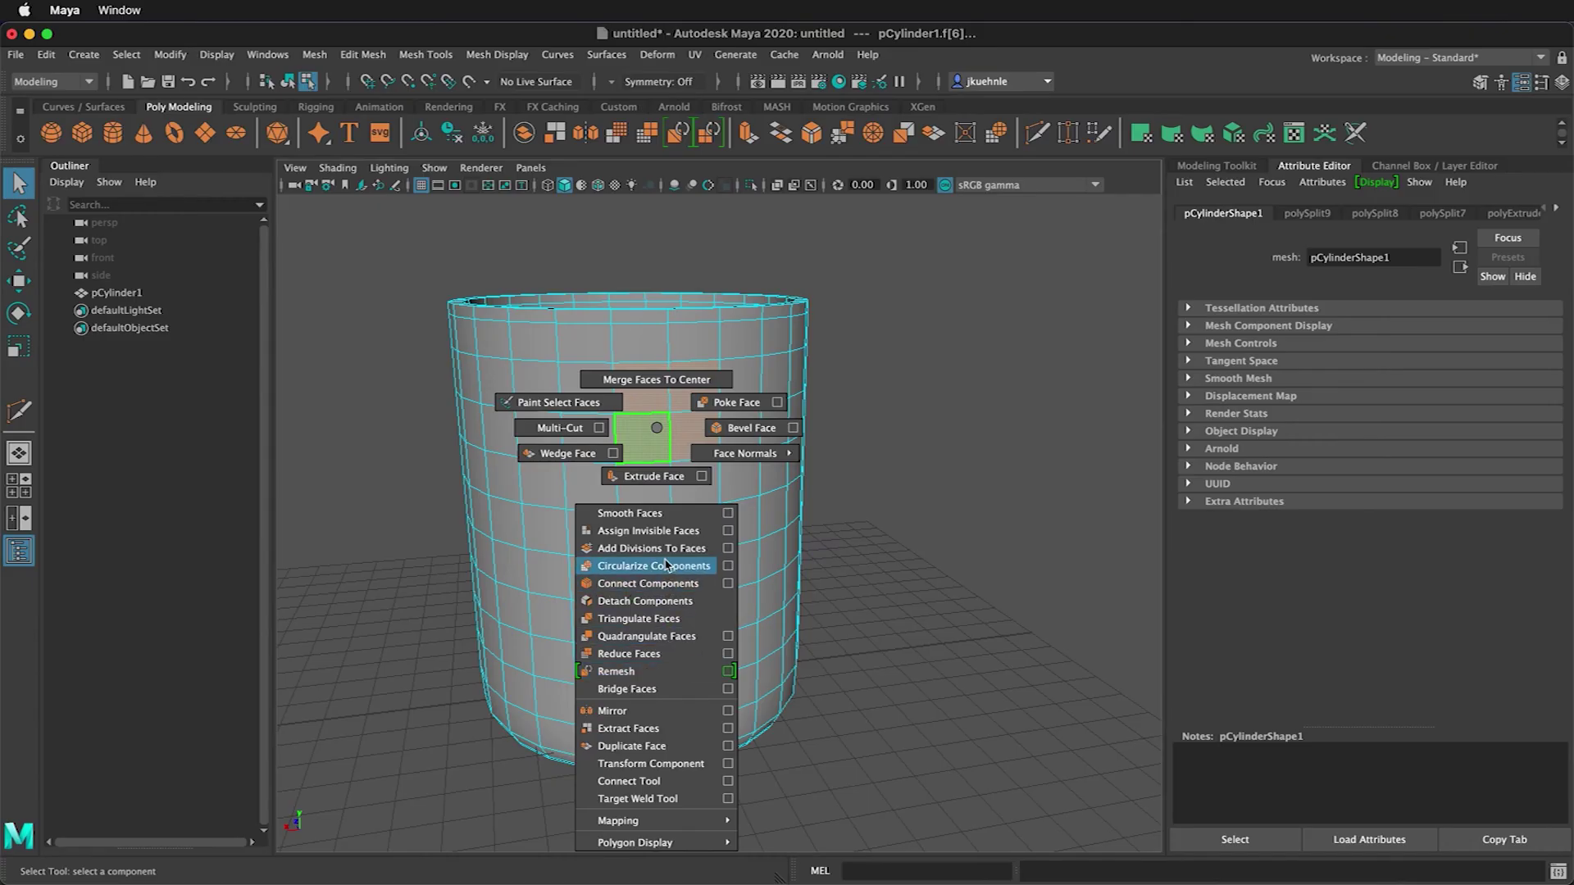
click(666, 564)
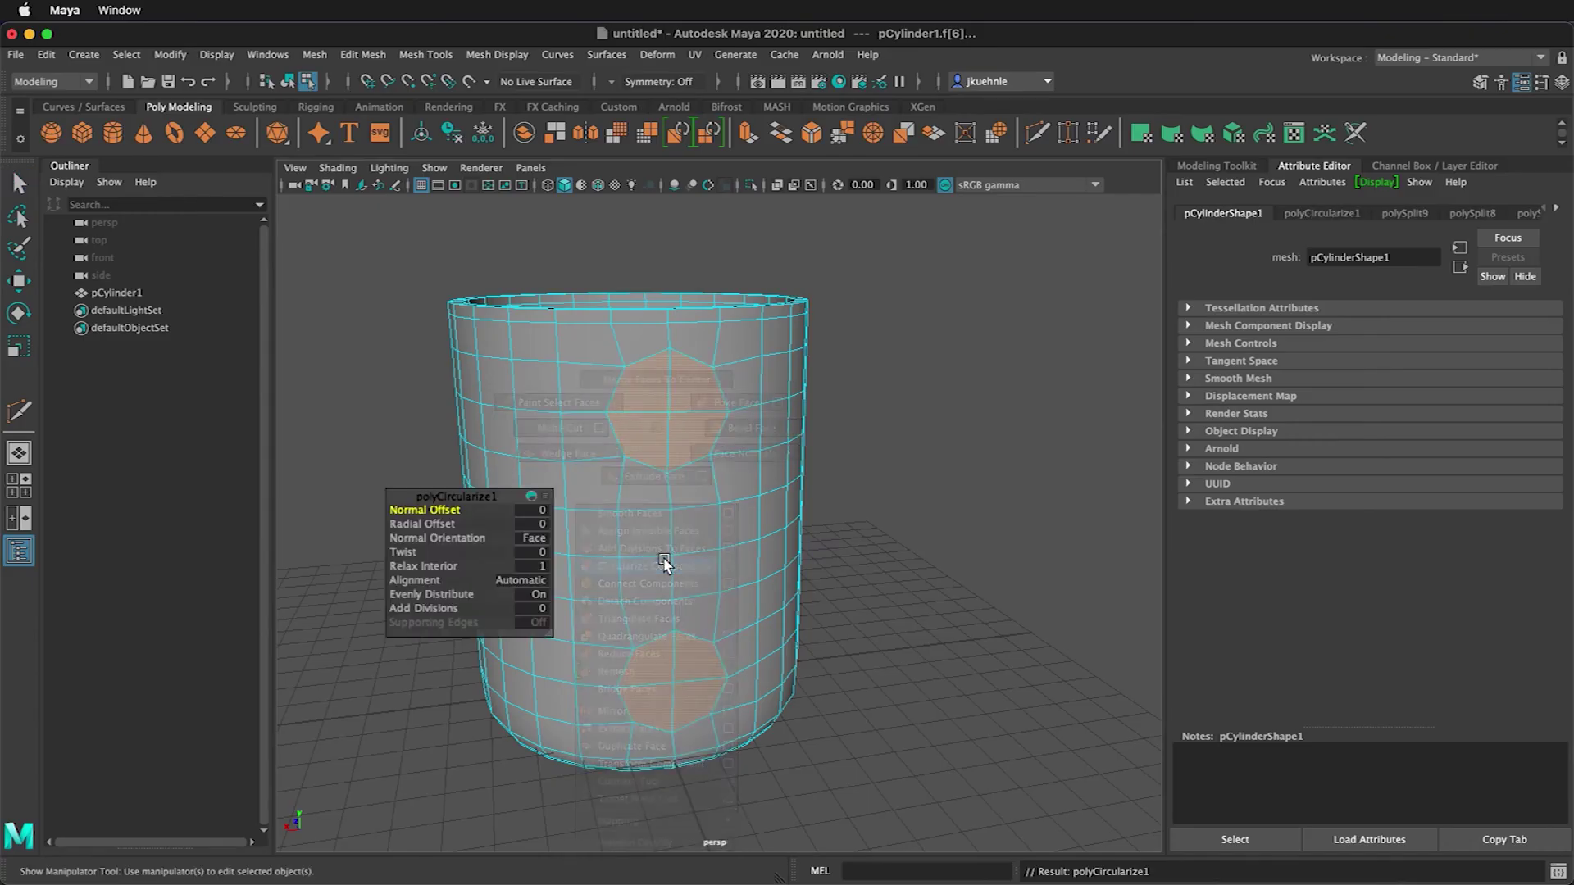
scroll(448, 455, up, 3)
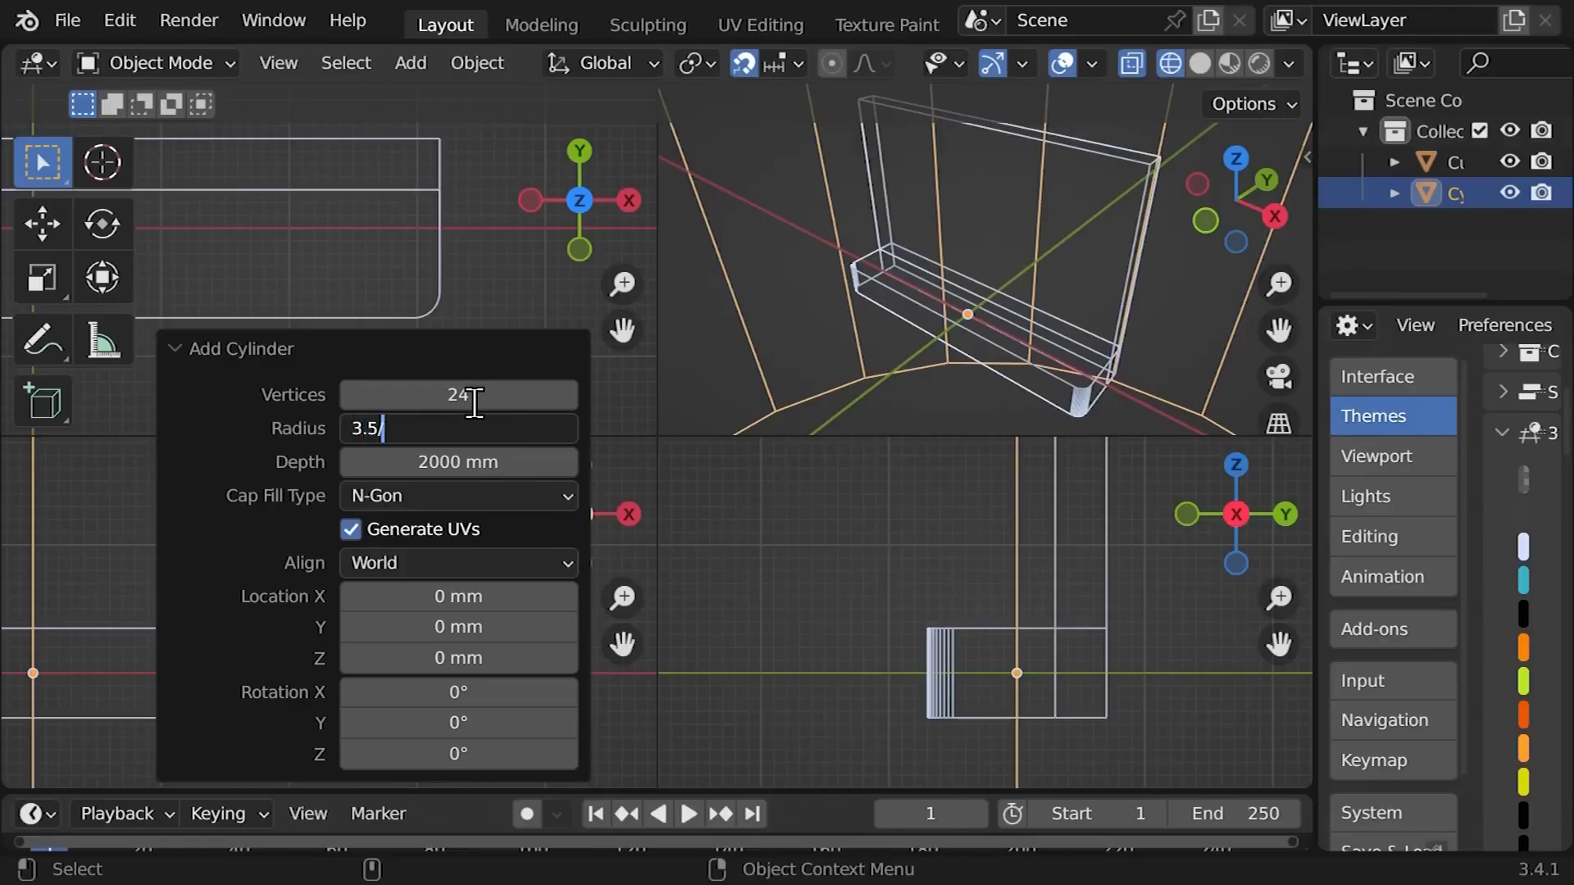
text(2)
Set the cylinder radius to 1.75 mm and depth to 10 mm, then clear the selection
key(Tab)
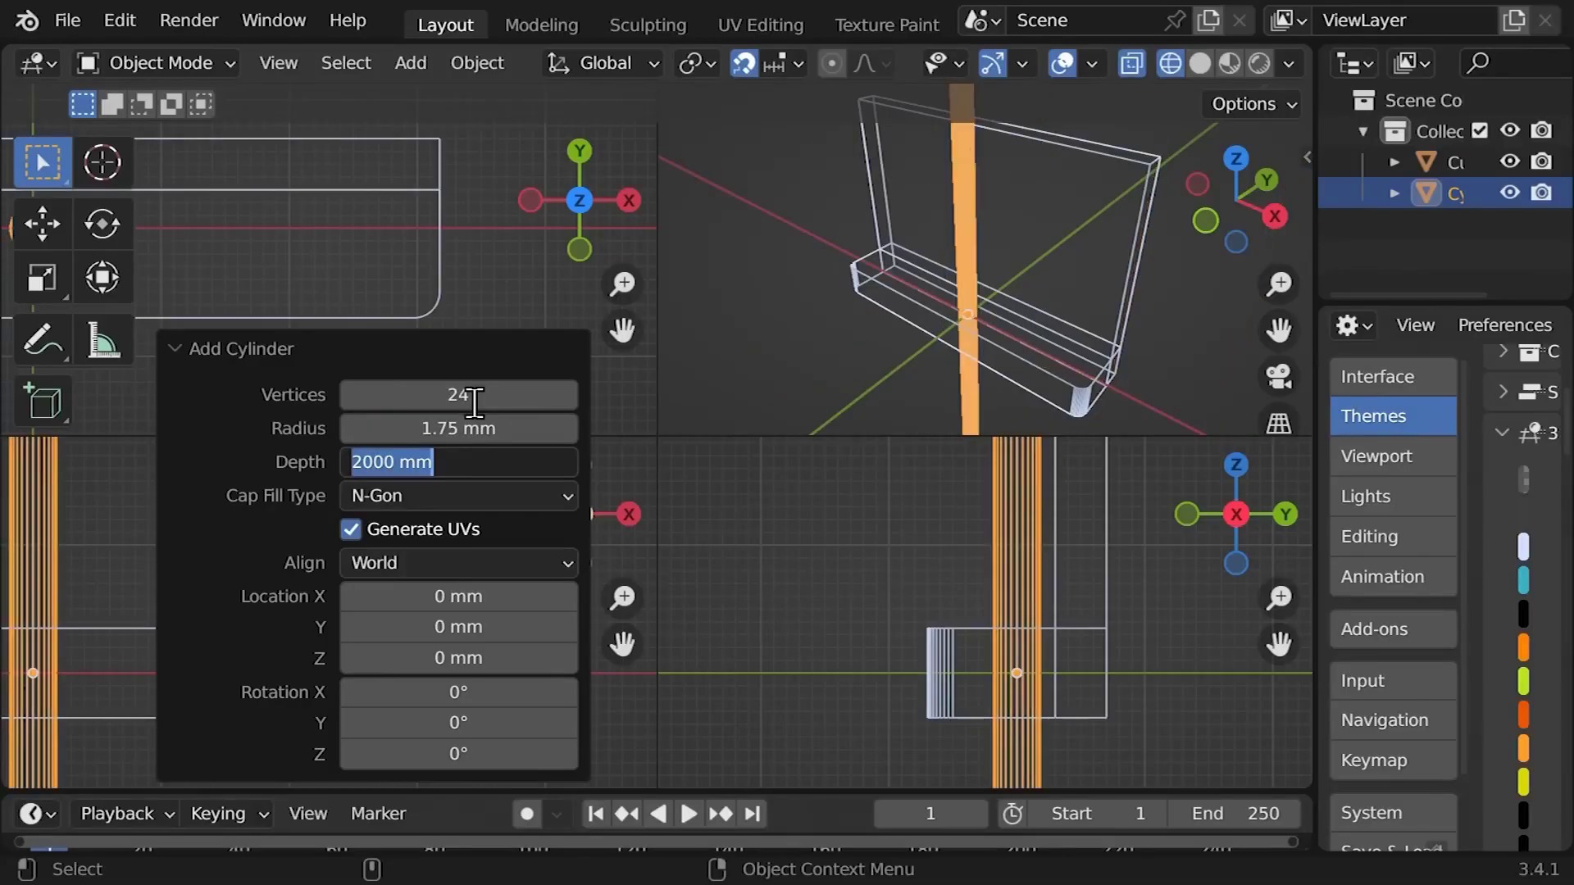
text(10)
key(Return)
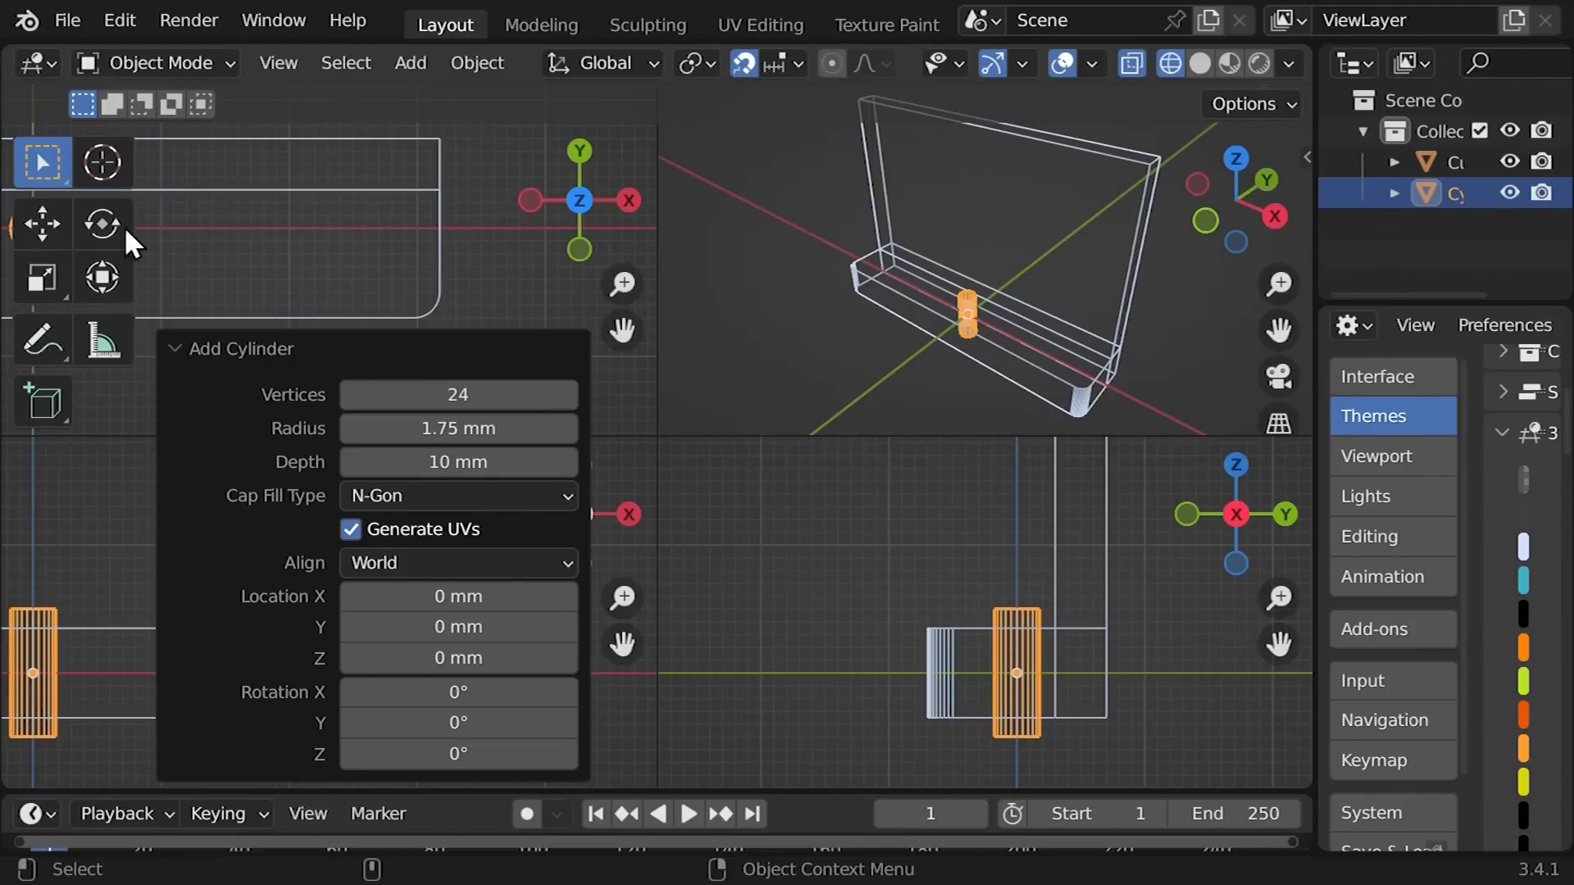
click(42, 223)
click(486, 290)
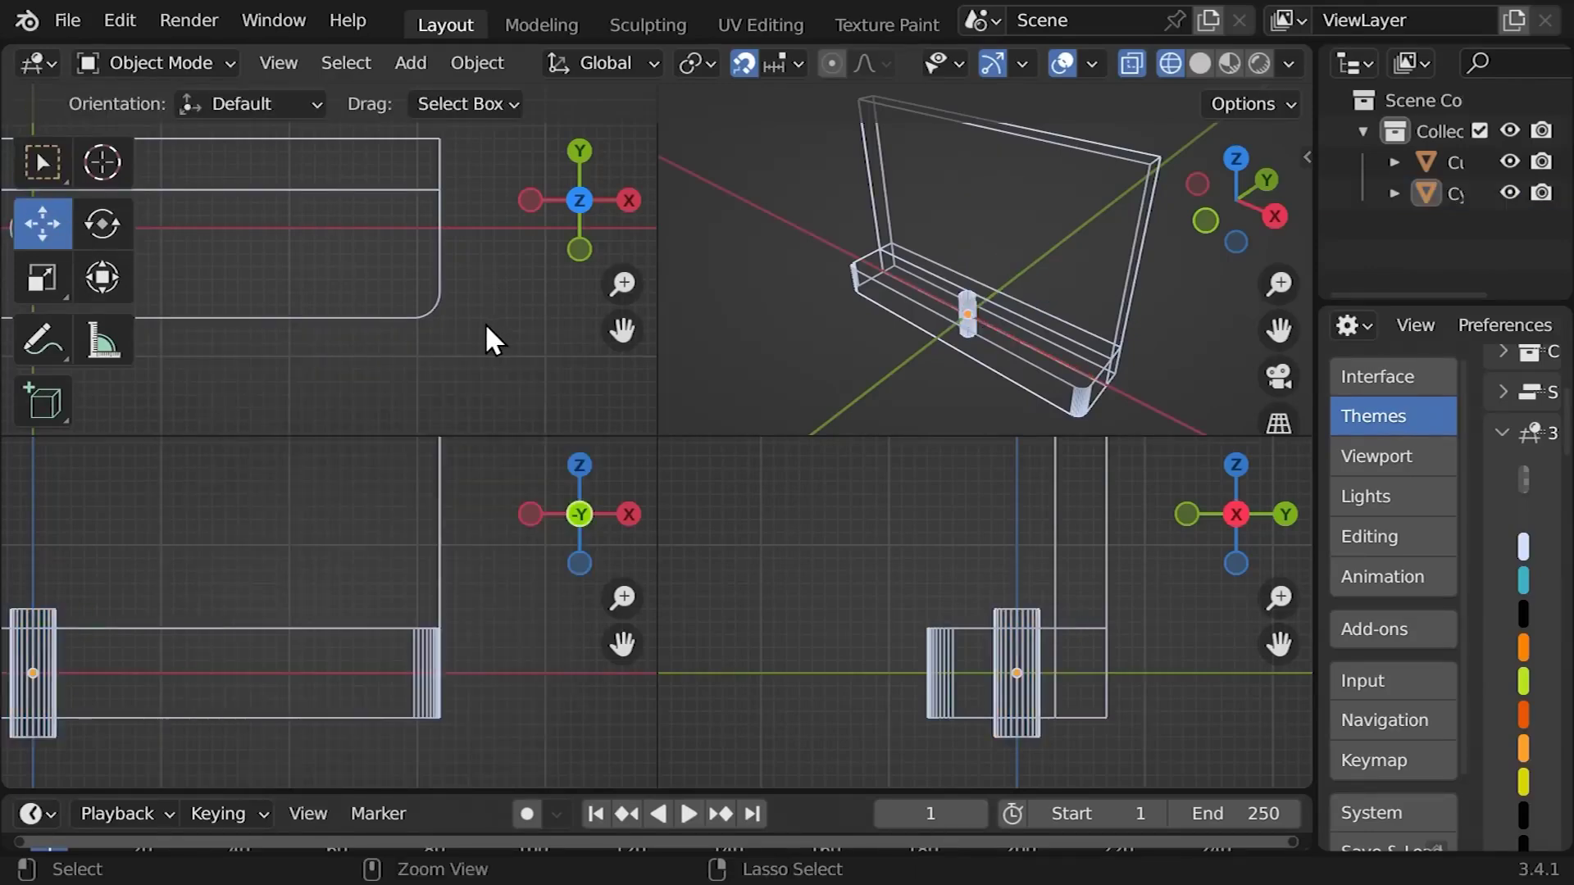
Maximize the viewport to Top view, center the bench outline, and select the cylinder
key(ctrl+alt+q)
key(grave)
click(480, 151)
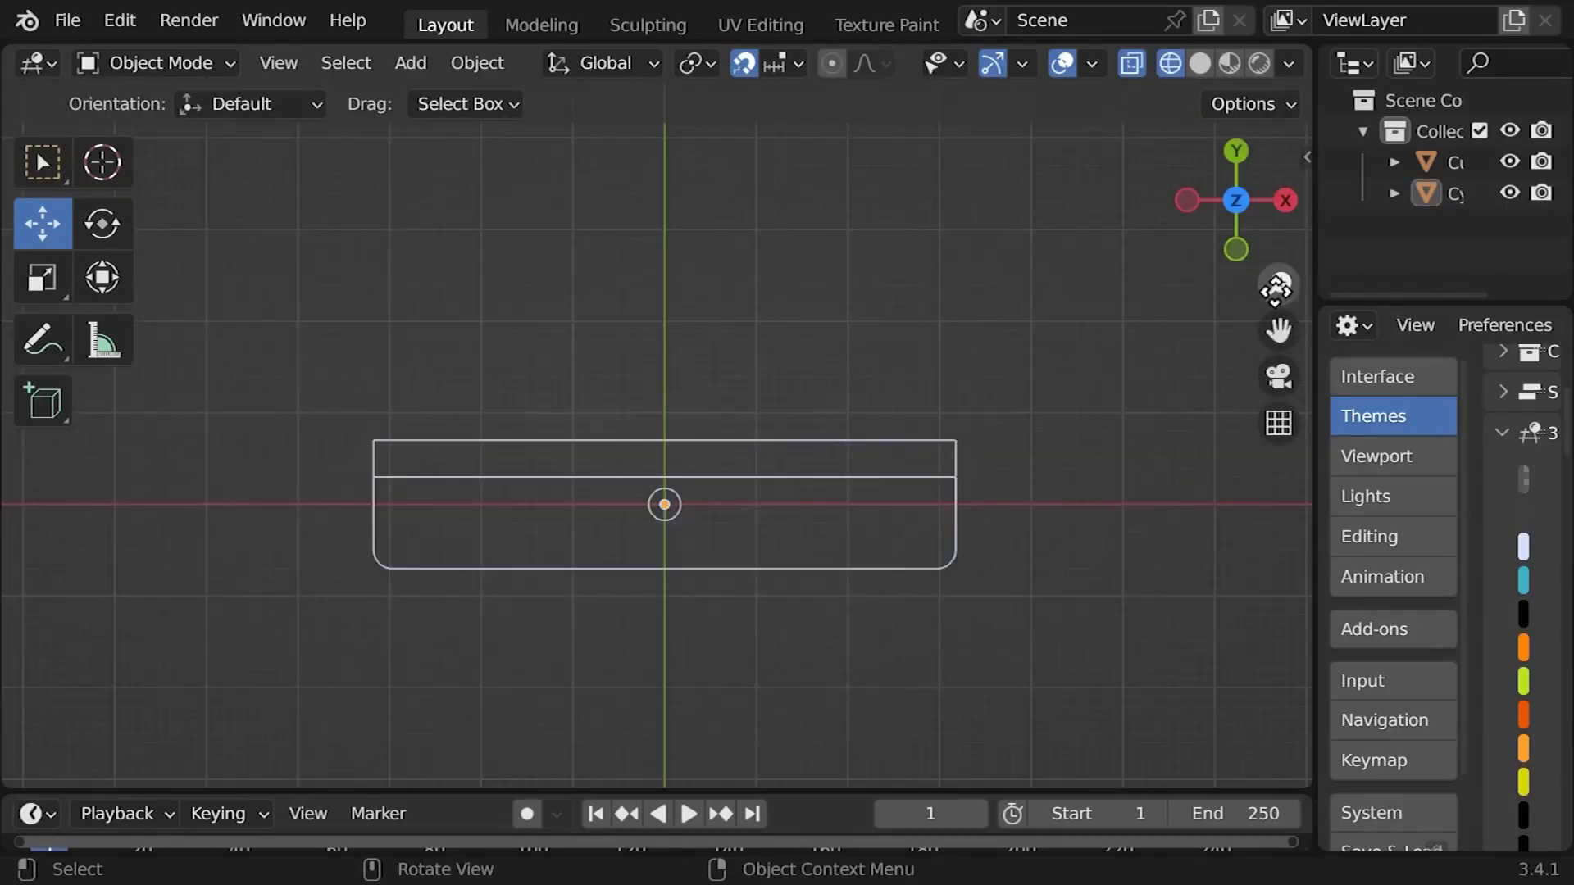
scroll(750, 553, up, 3)
shift+middle_drag(749, 612, 750, 457)
click(684, 409)
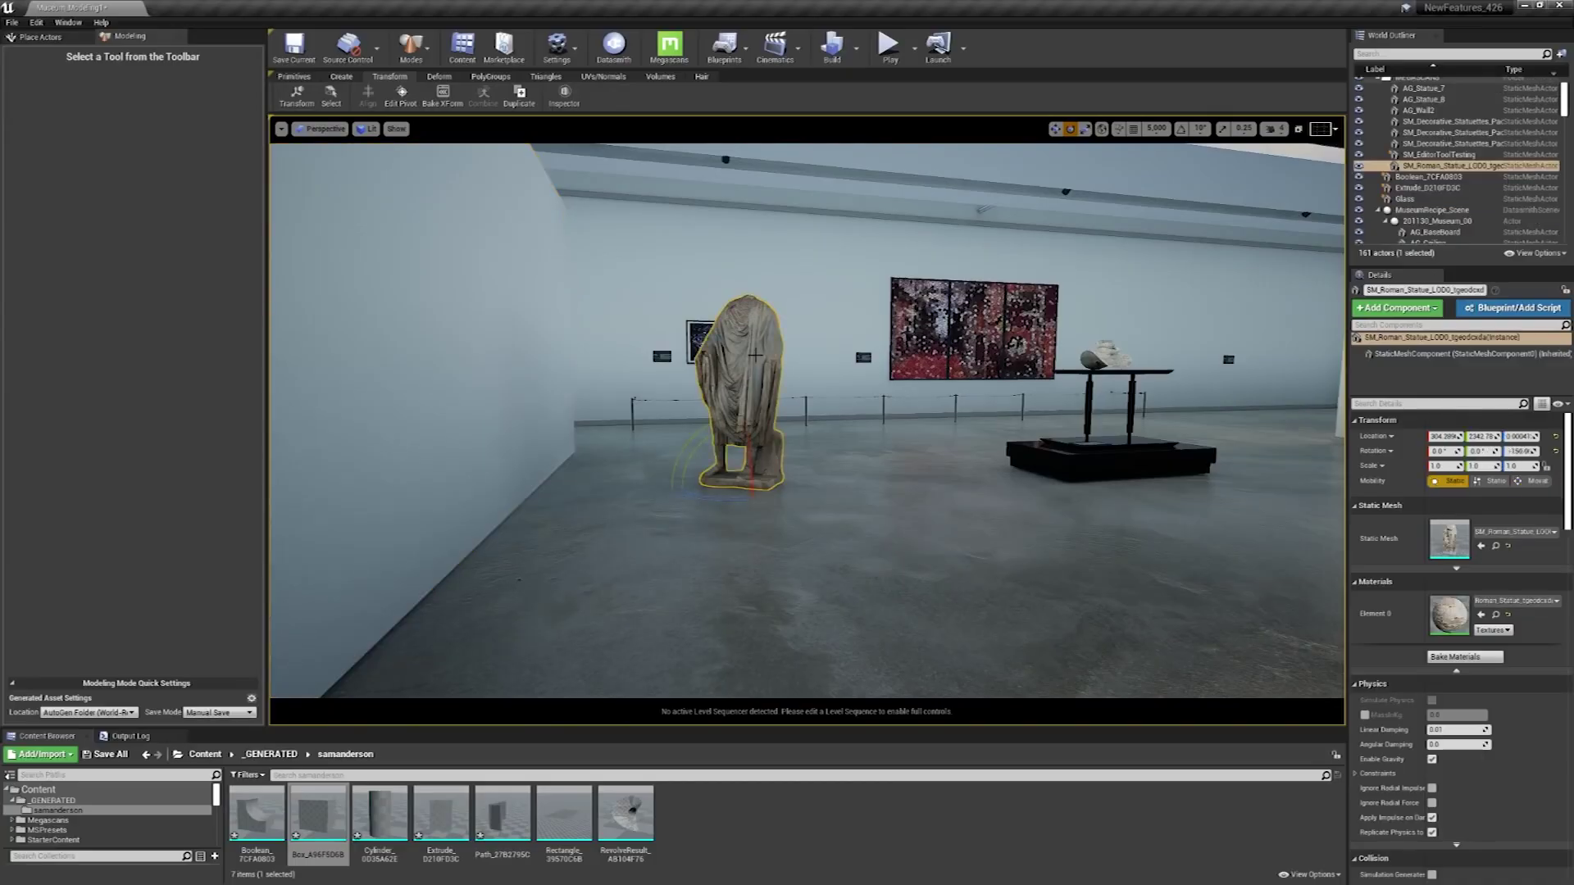
Activate the Mesh Selection tool on the selected Roman statue
click(331, 96)
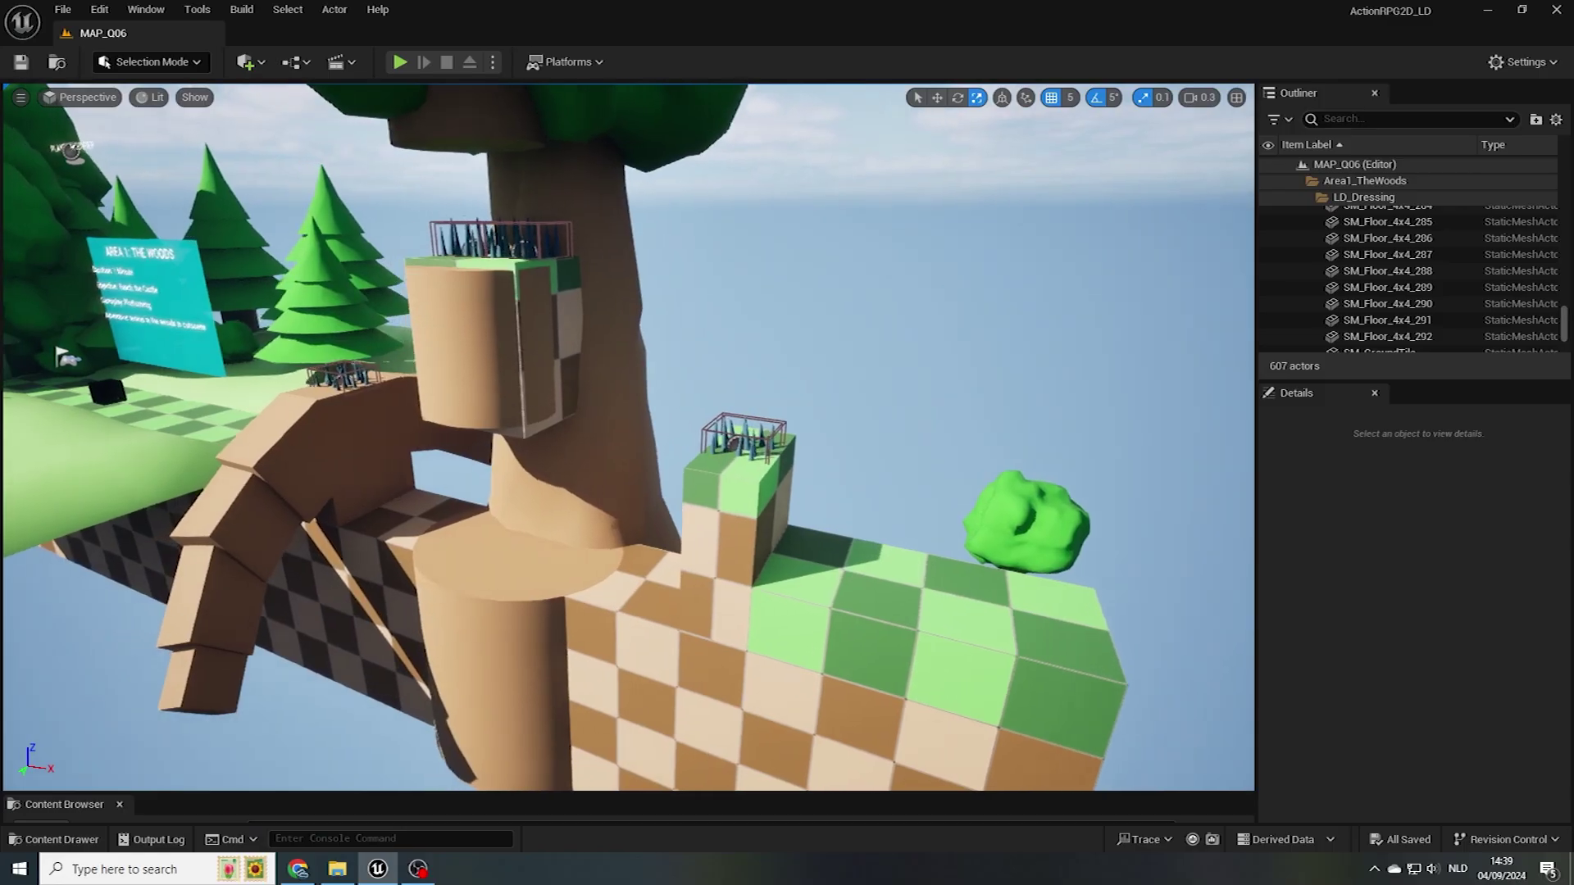
key(a)
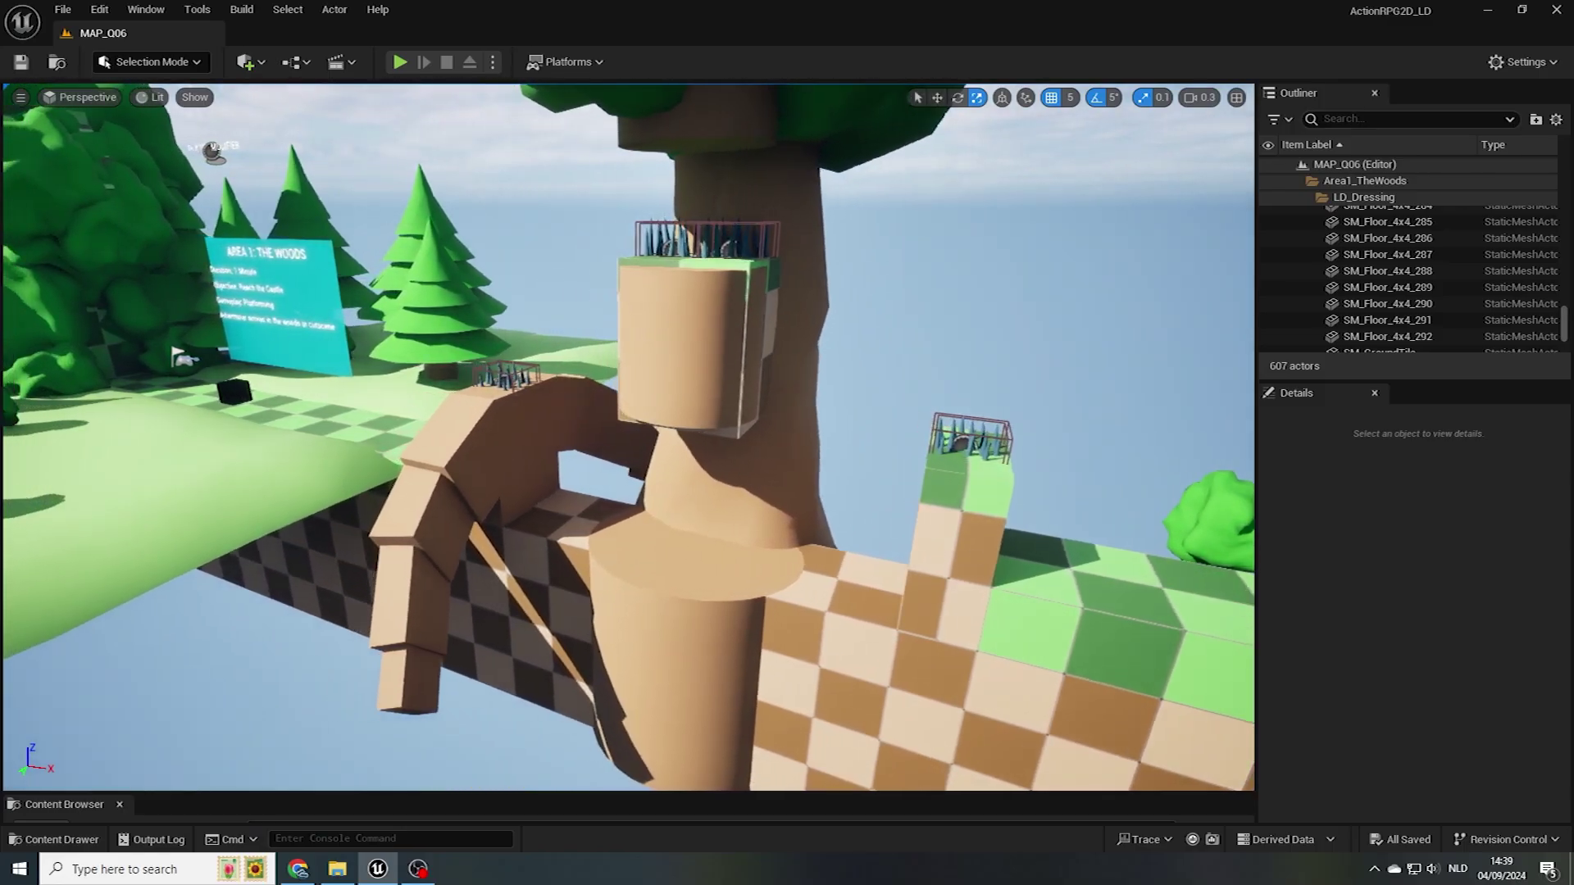
key(a)
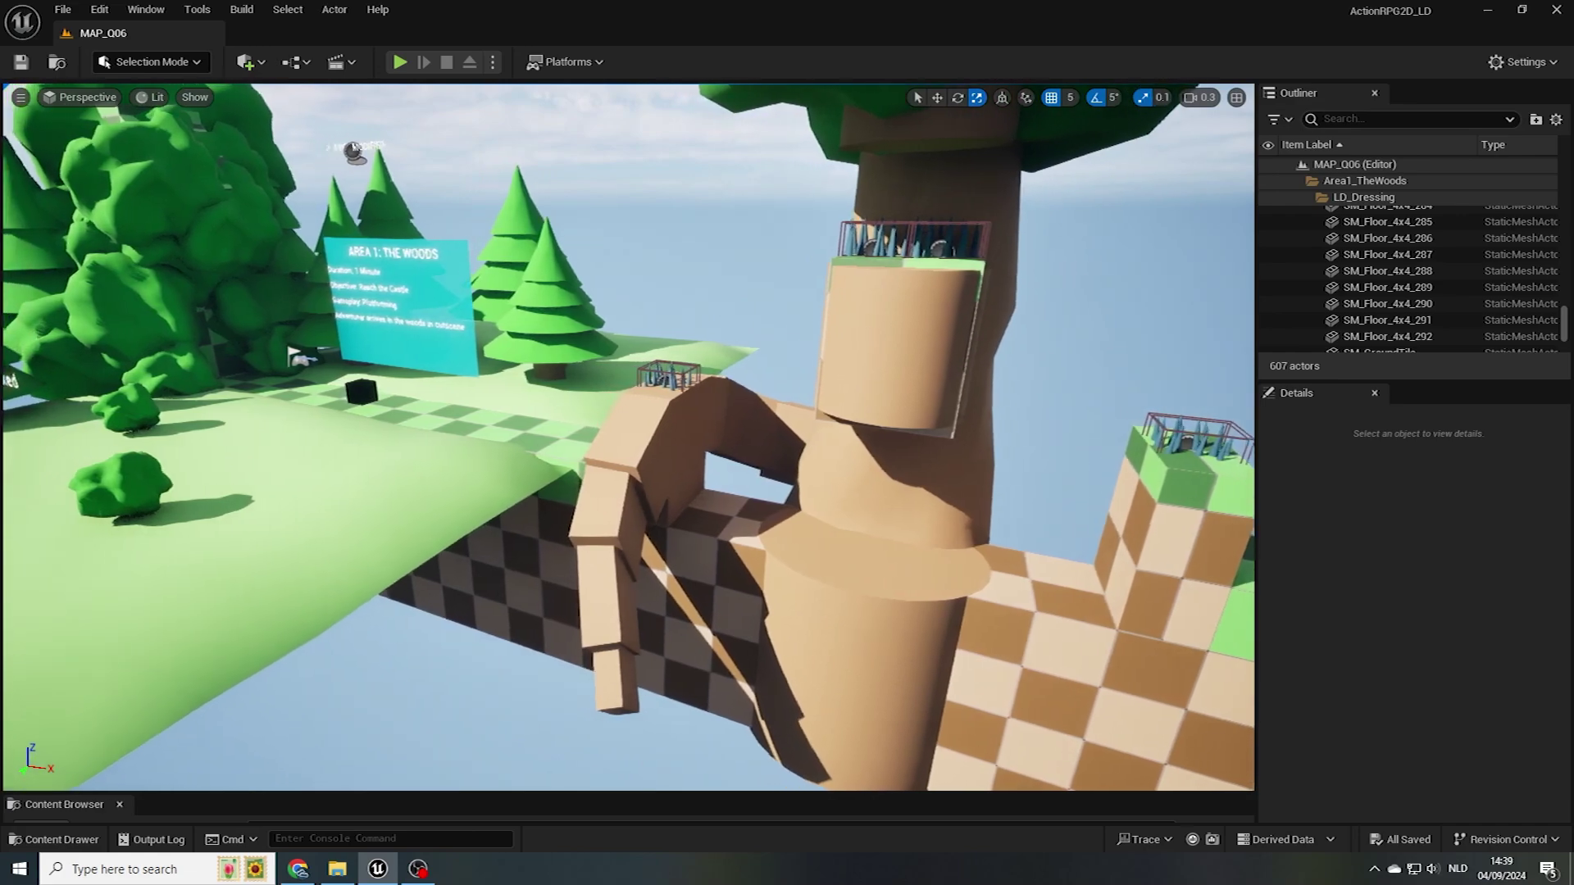
key(a)
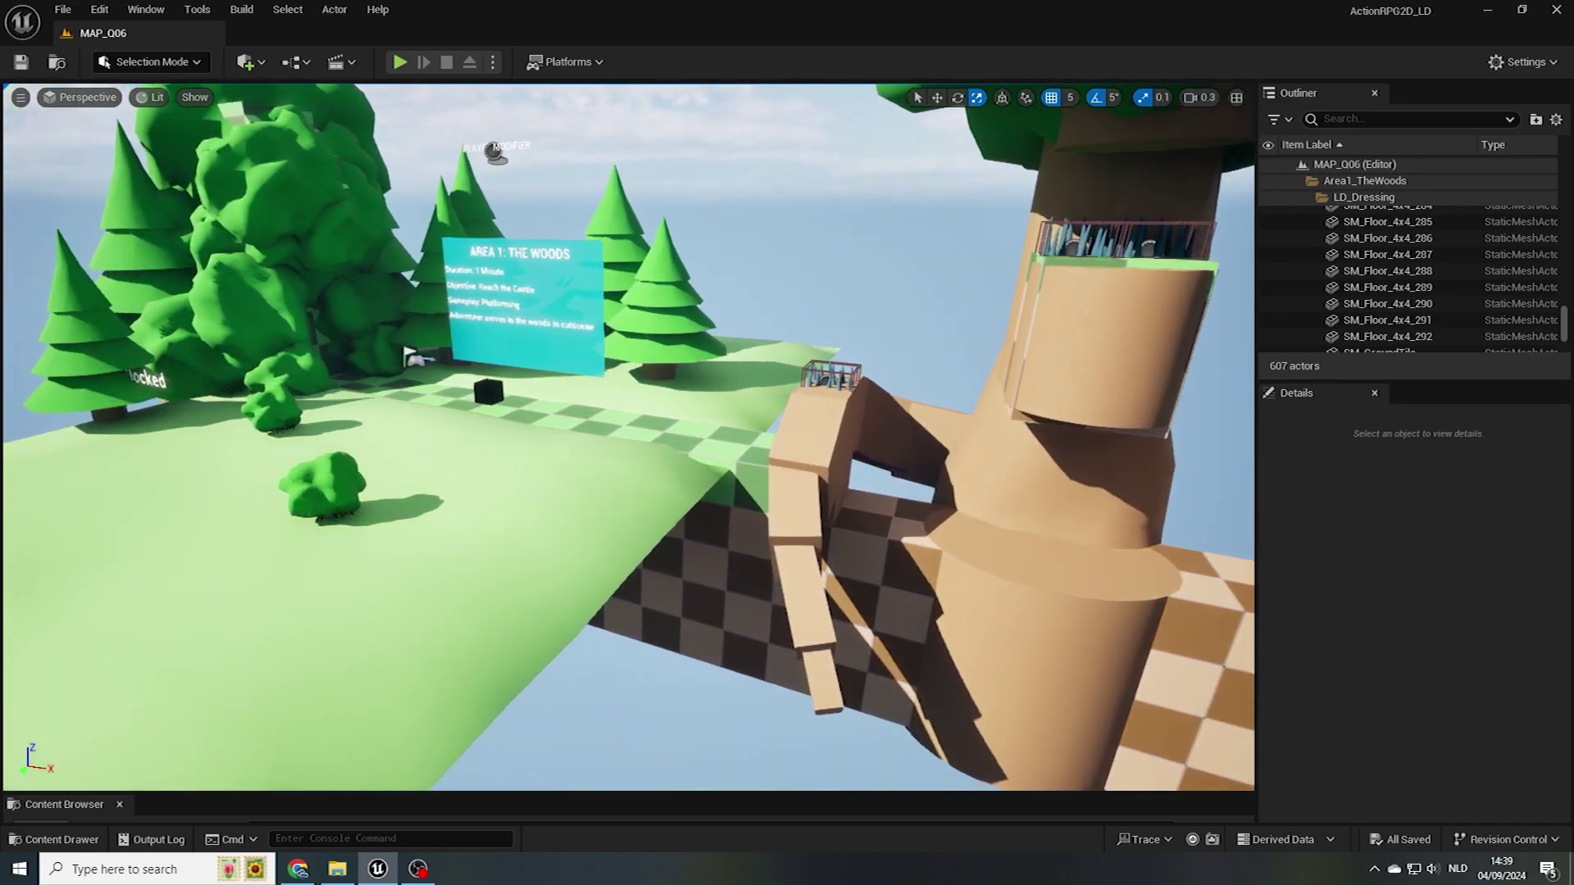
key(d)
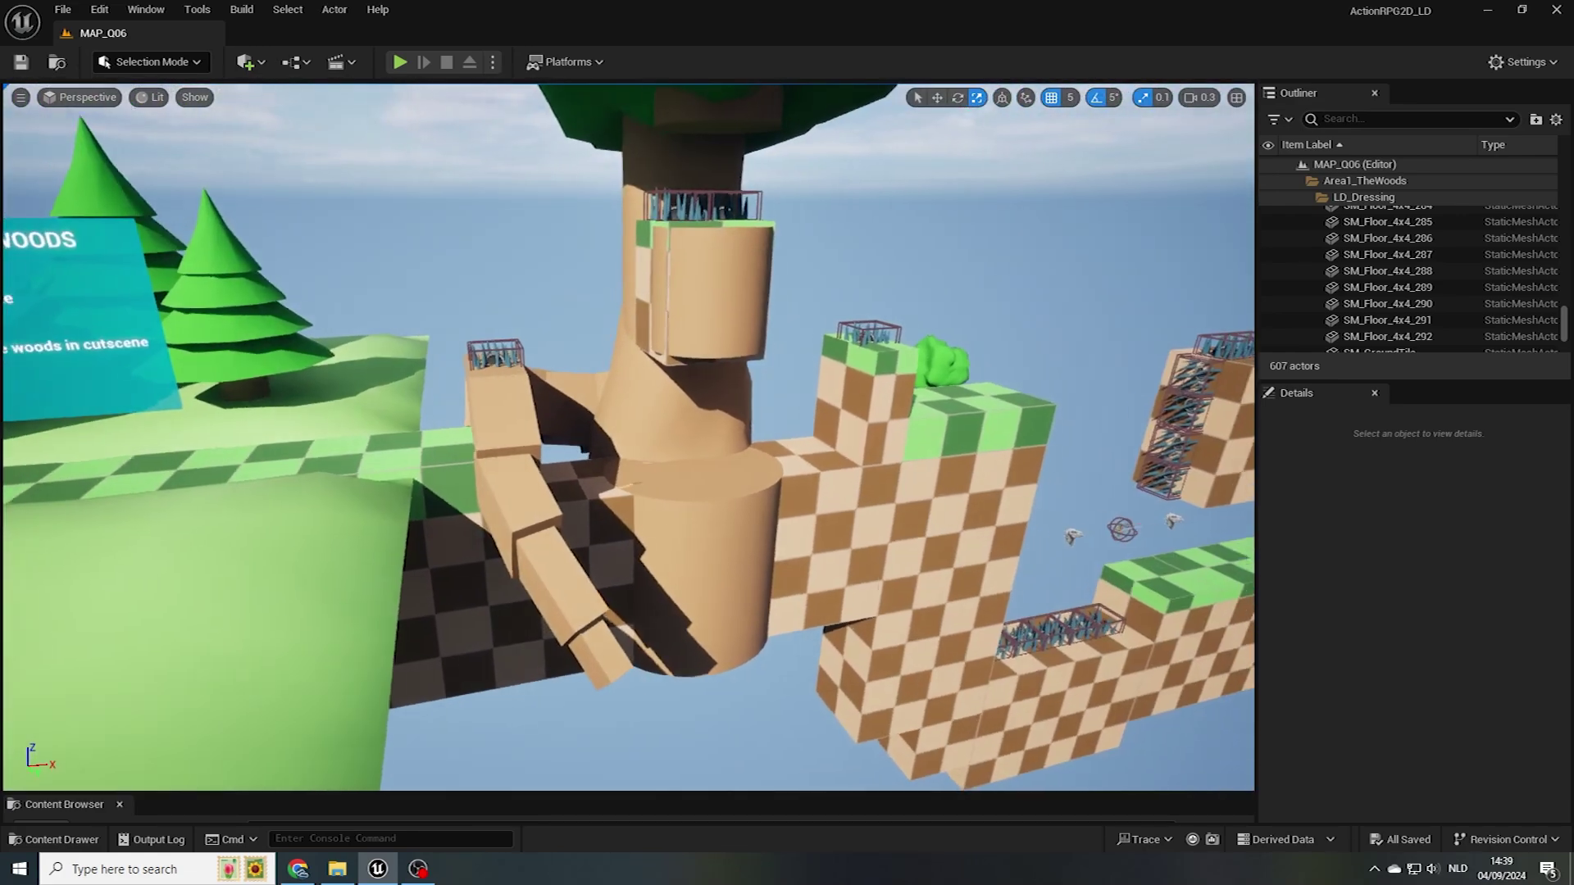
key(d)
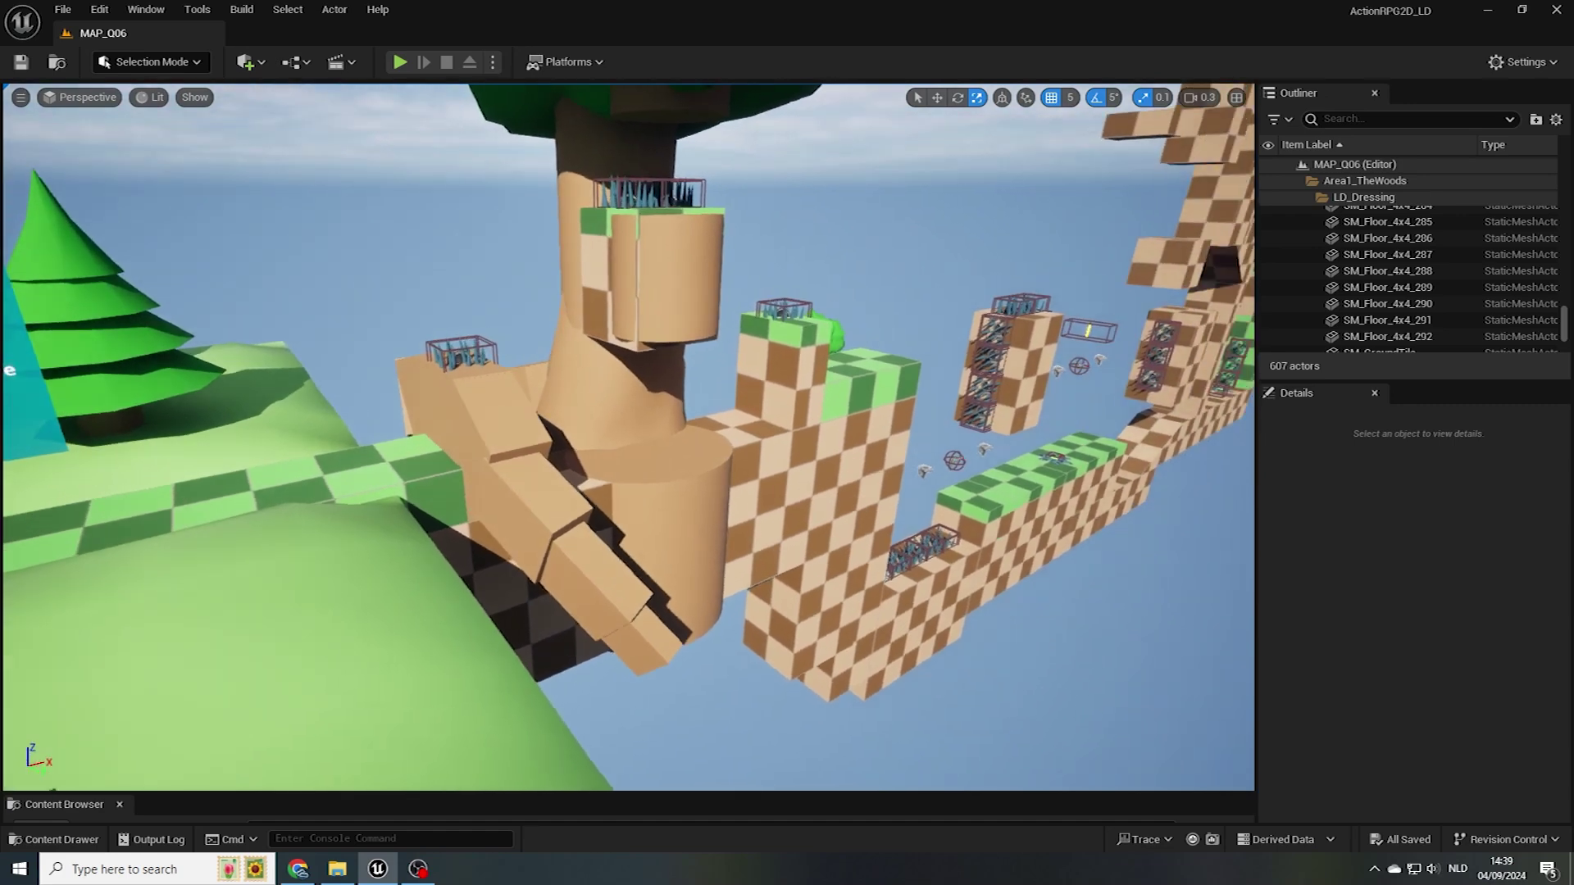
key(a)
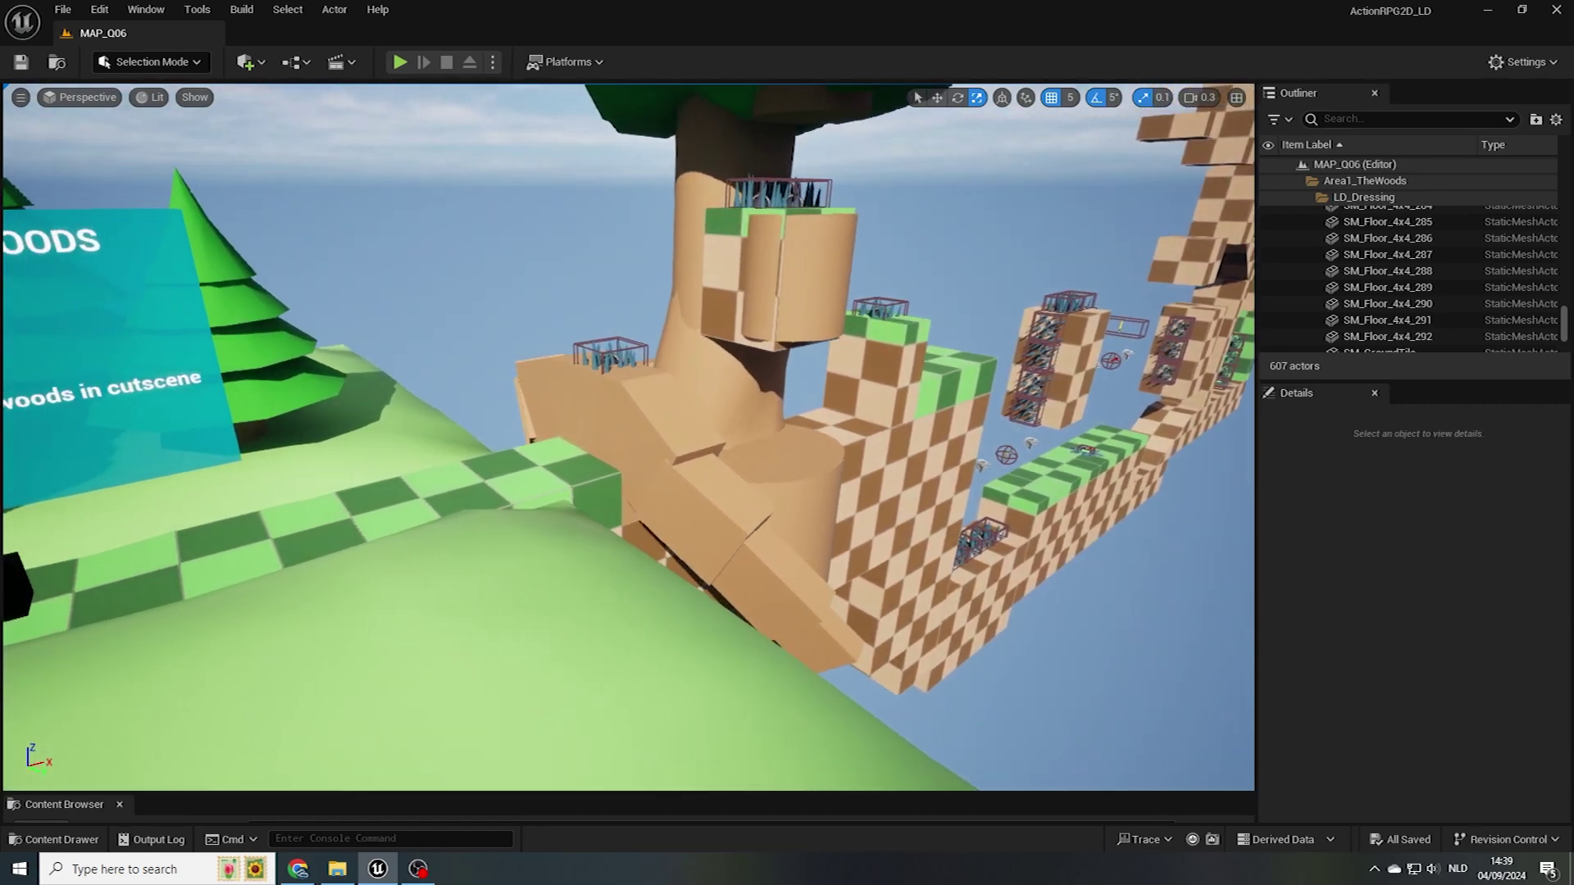
key(a)
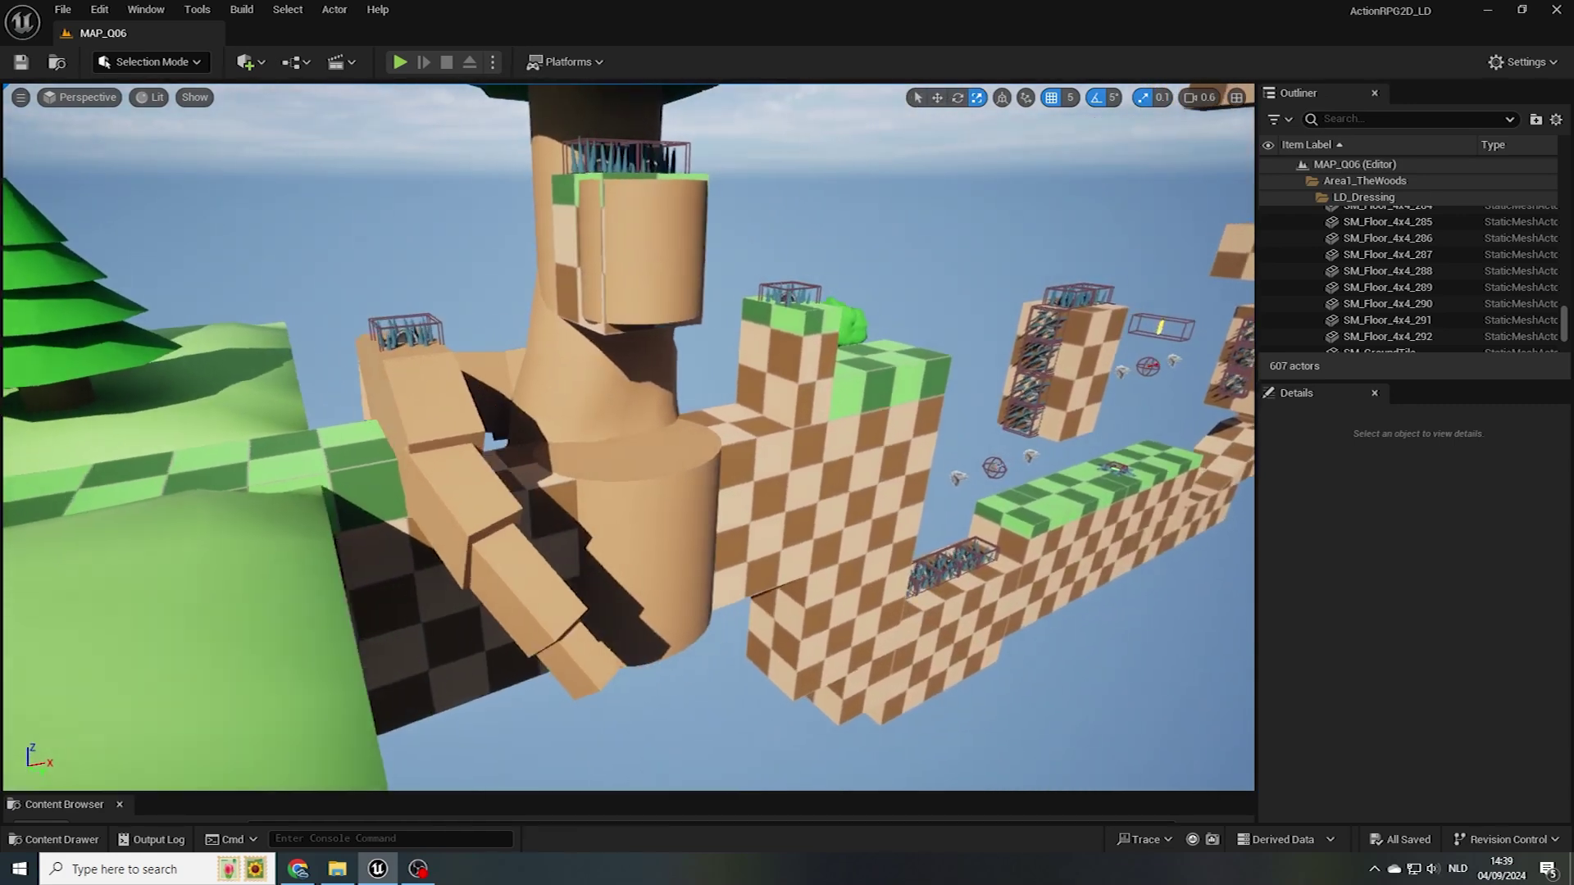
key(d)
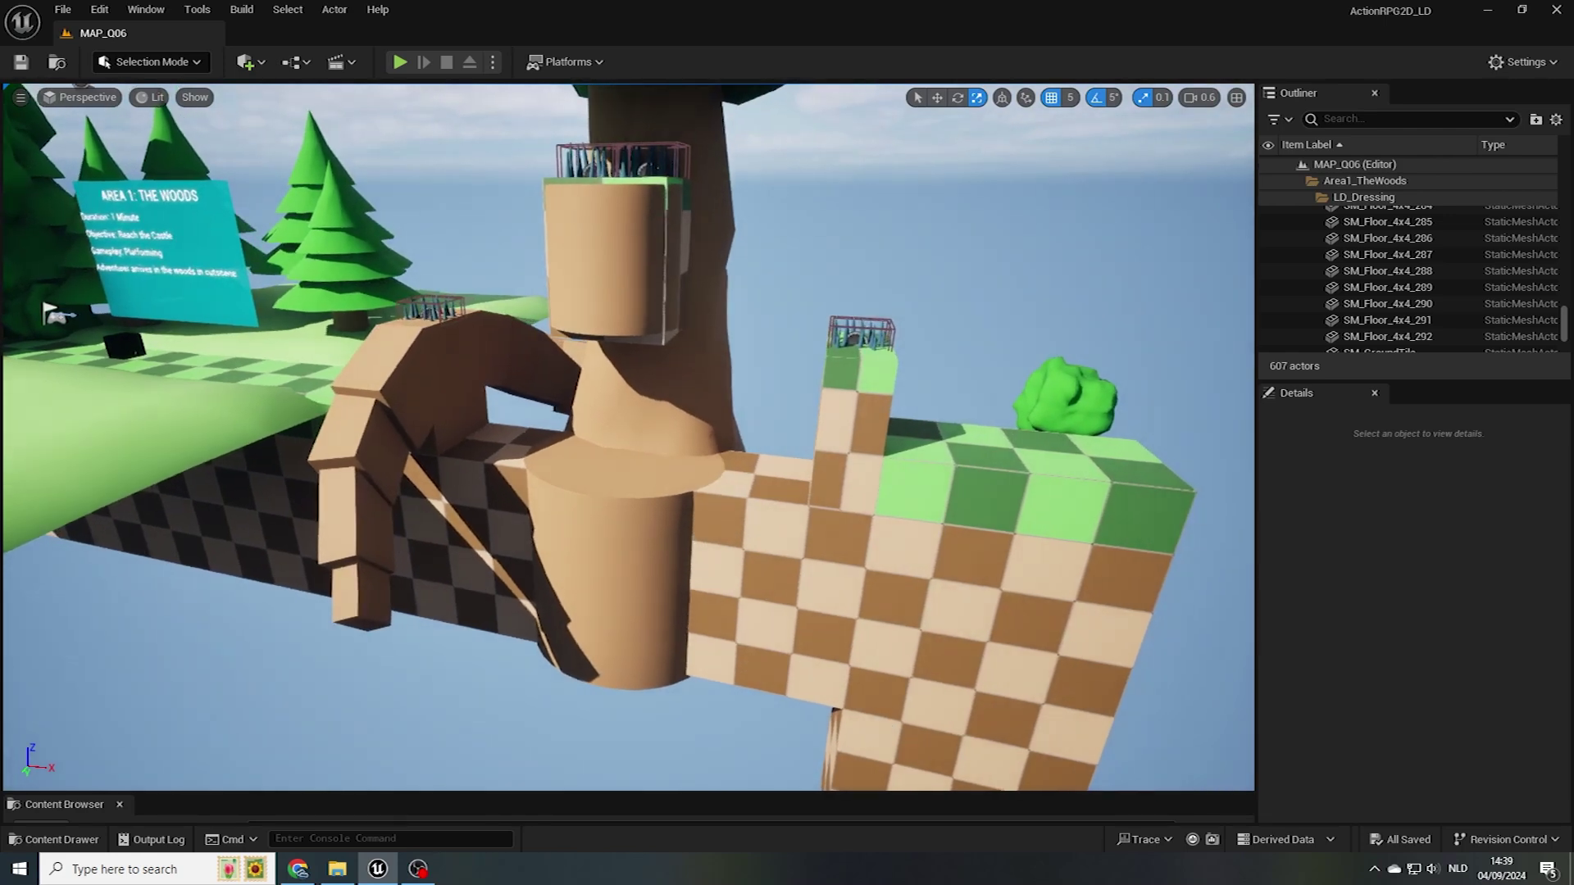
click(169, 62)
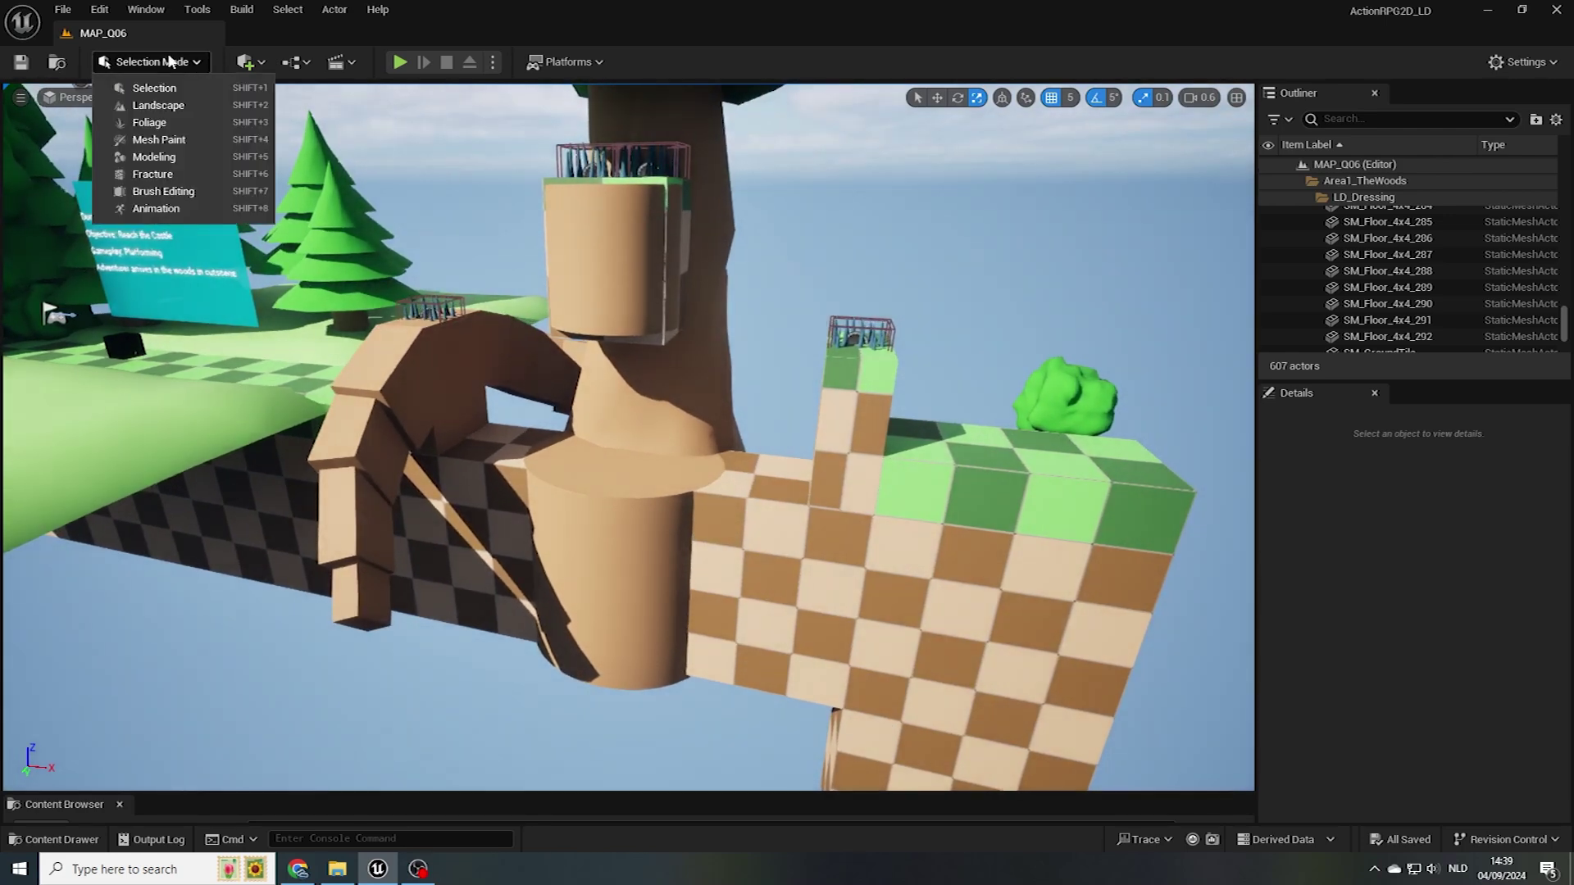
Switch to Modeling mode and enable the Modeling Tools Editor Mode plugin
click(153, 156)
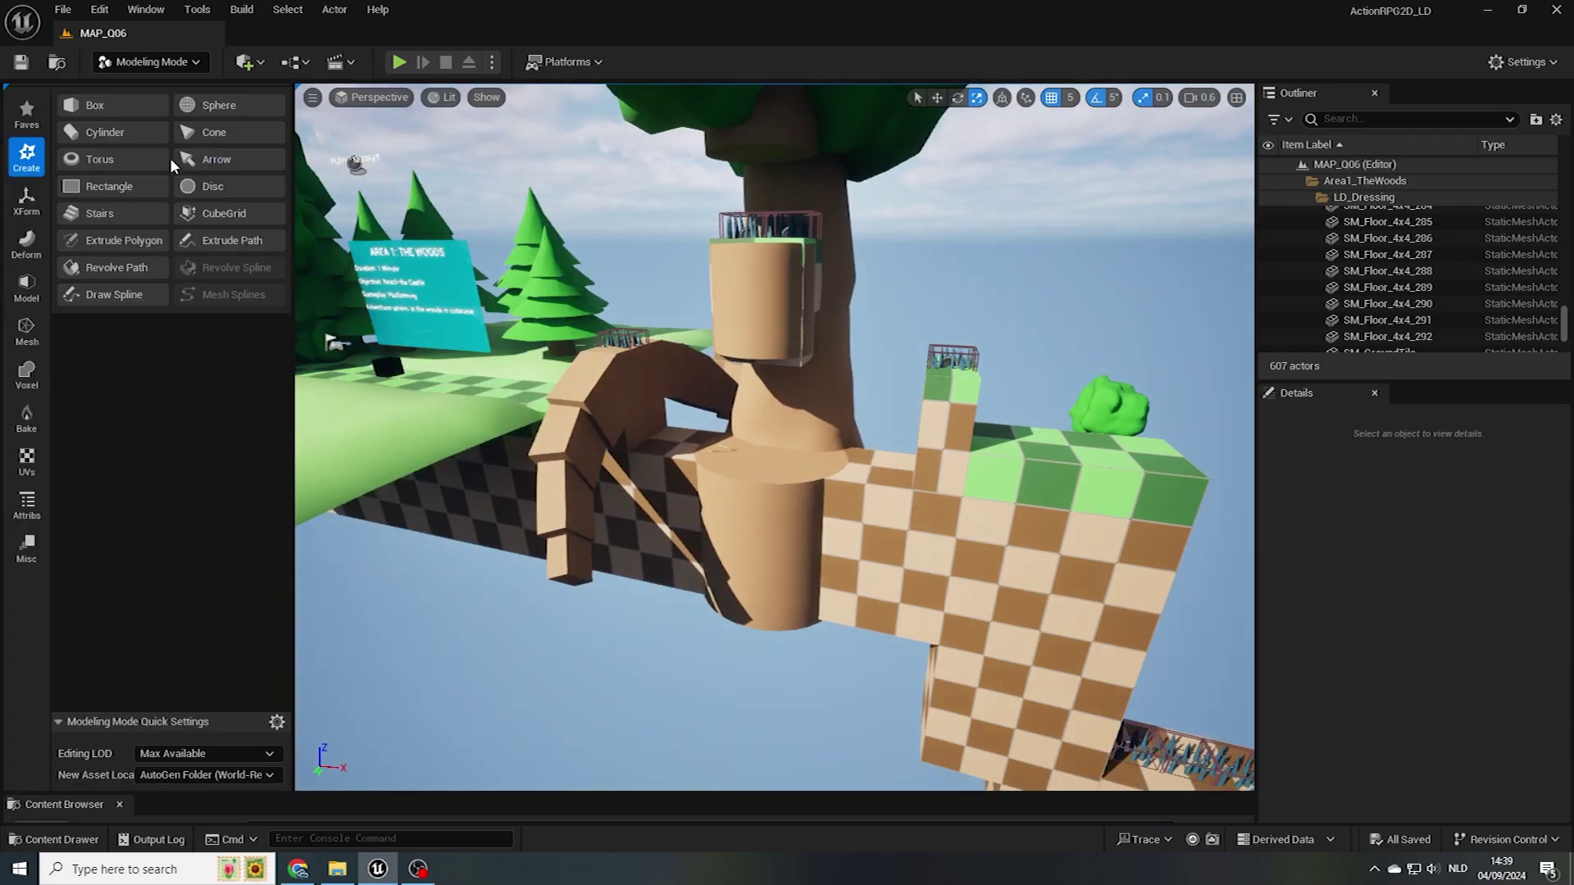
click(99, 10)
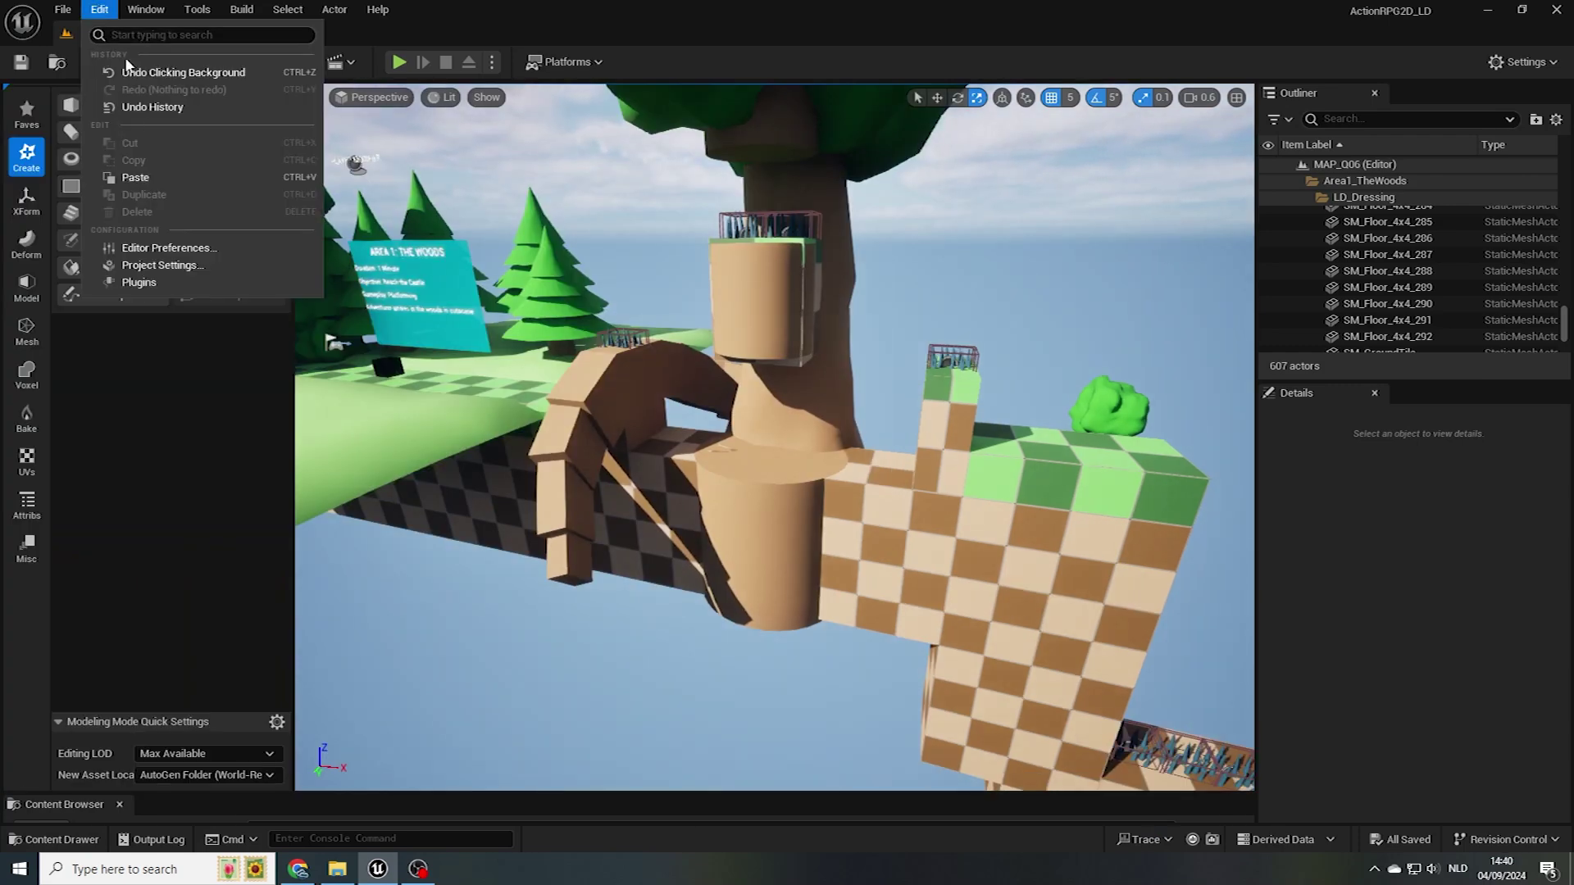
click(139, 282)
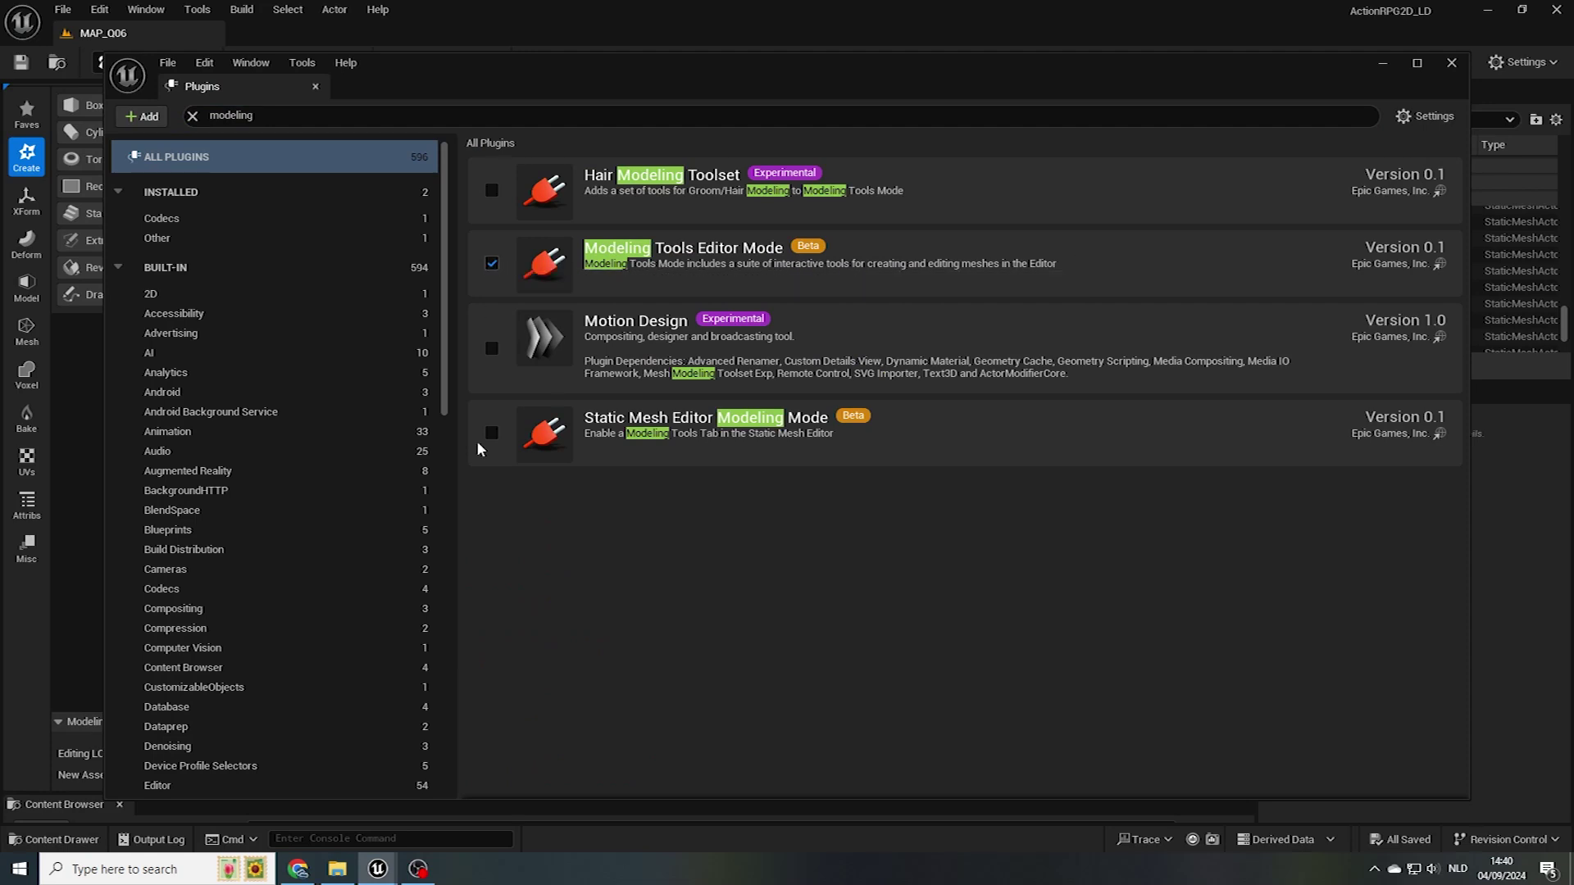
click(1451, 62)
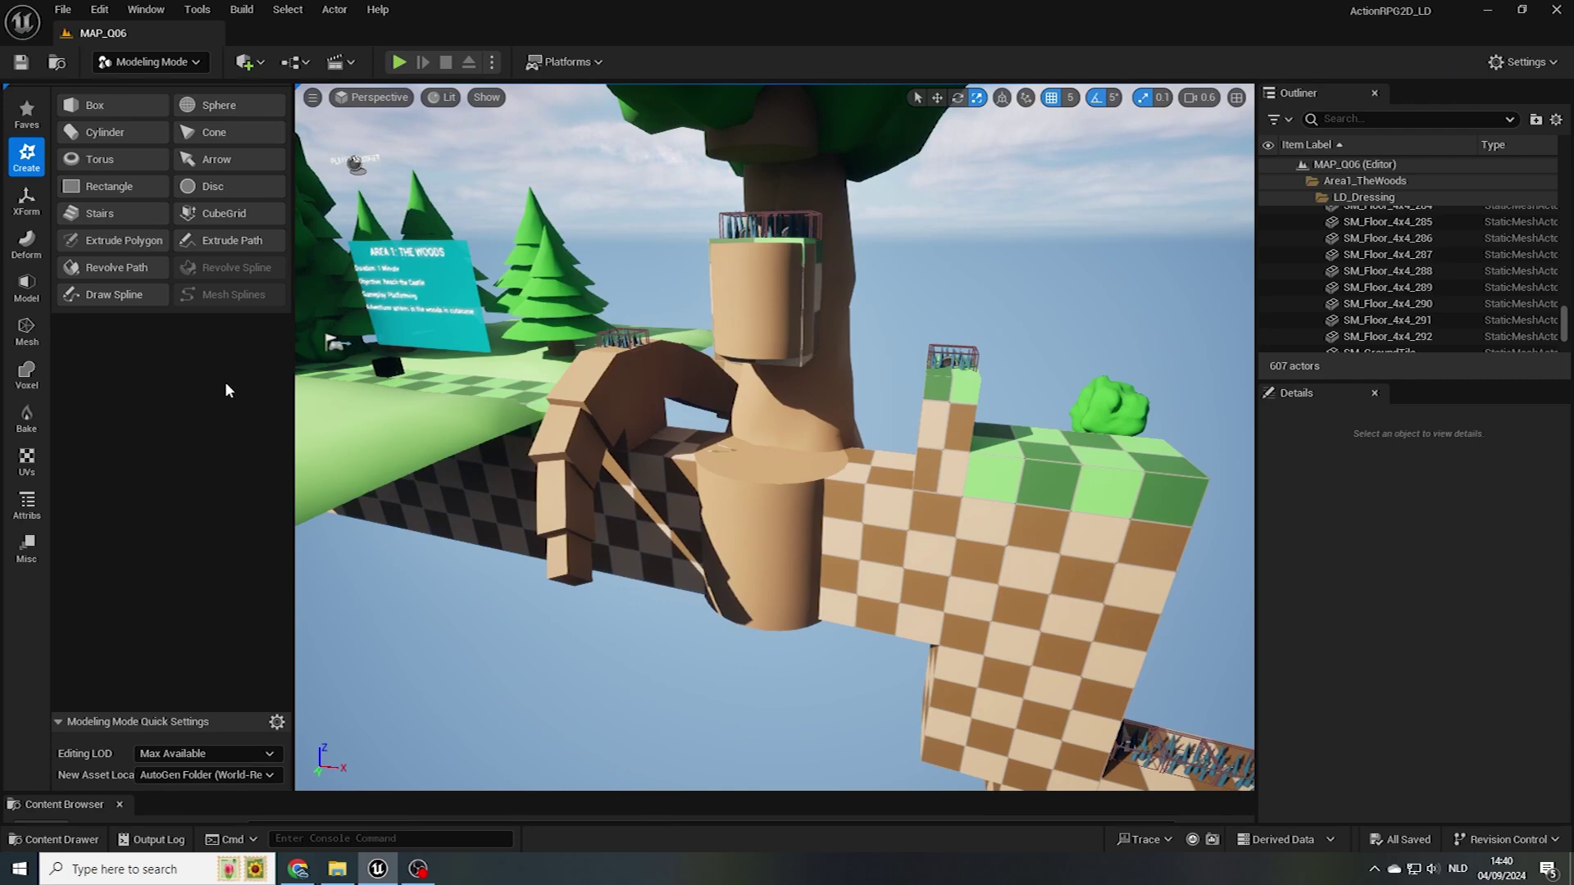
Place a Cylinder shape against the tree trunk beside the green path
click(114, 139)
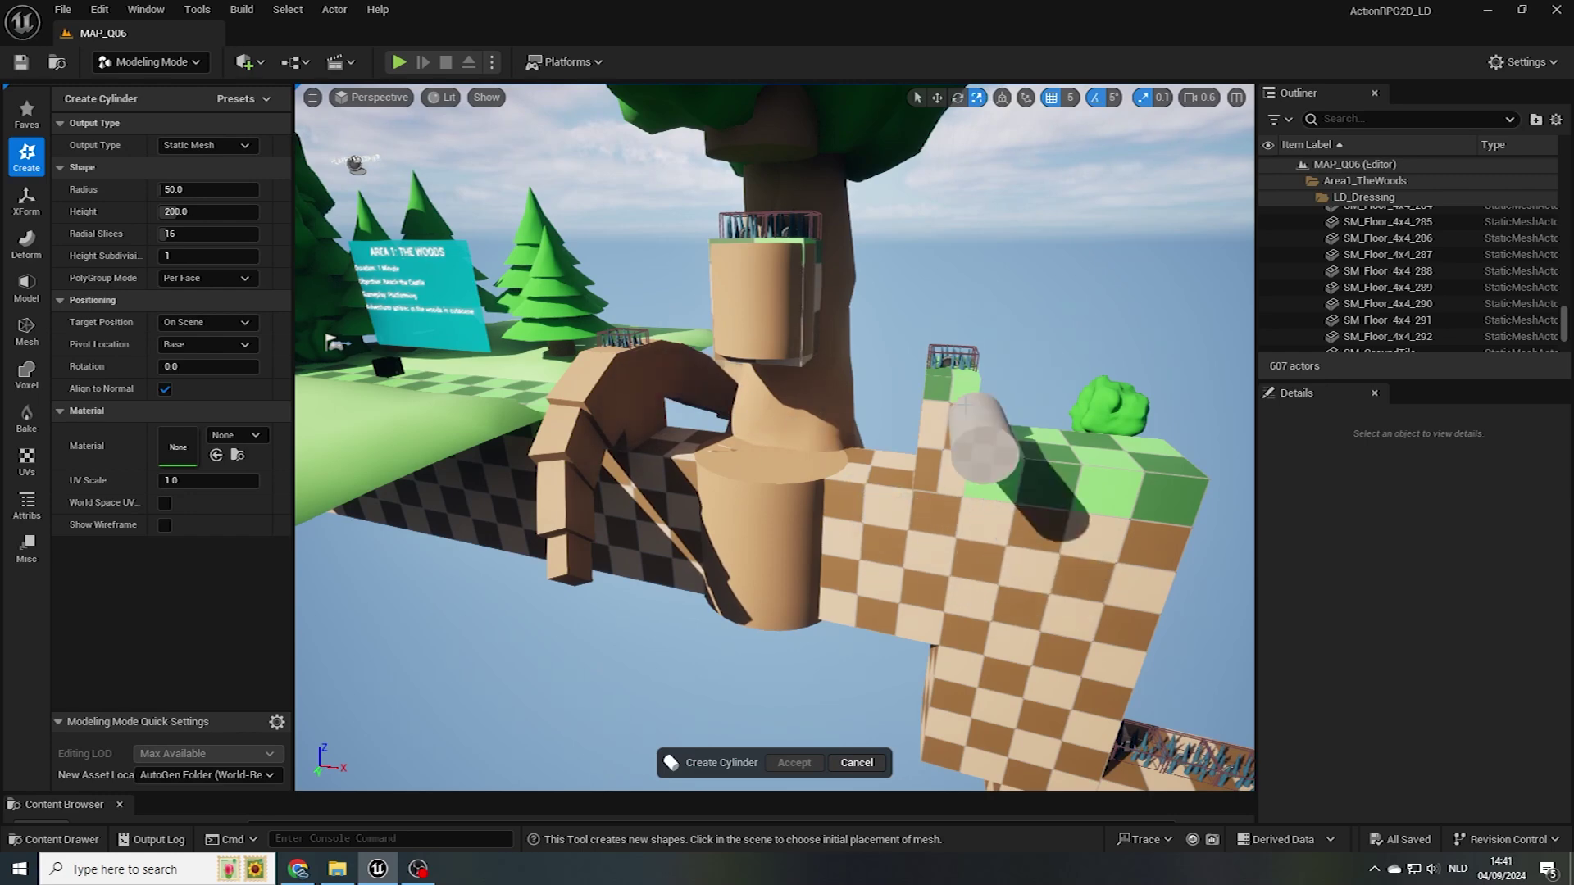
right_drag(948, 414, 929, 418)
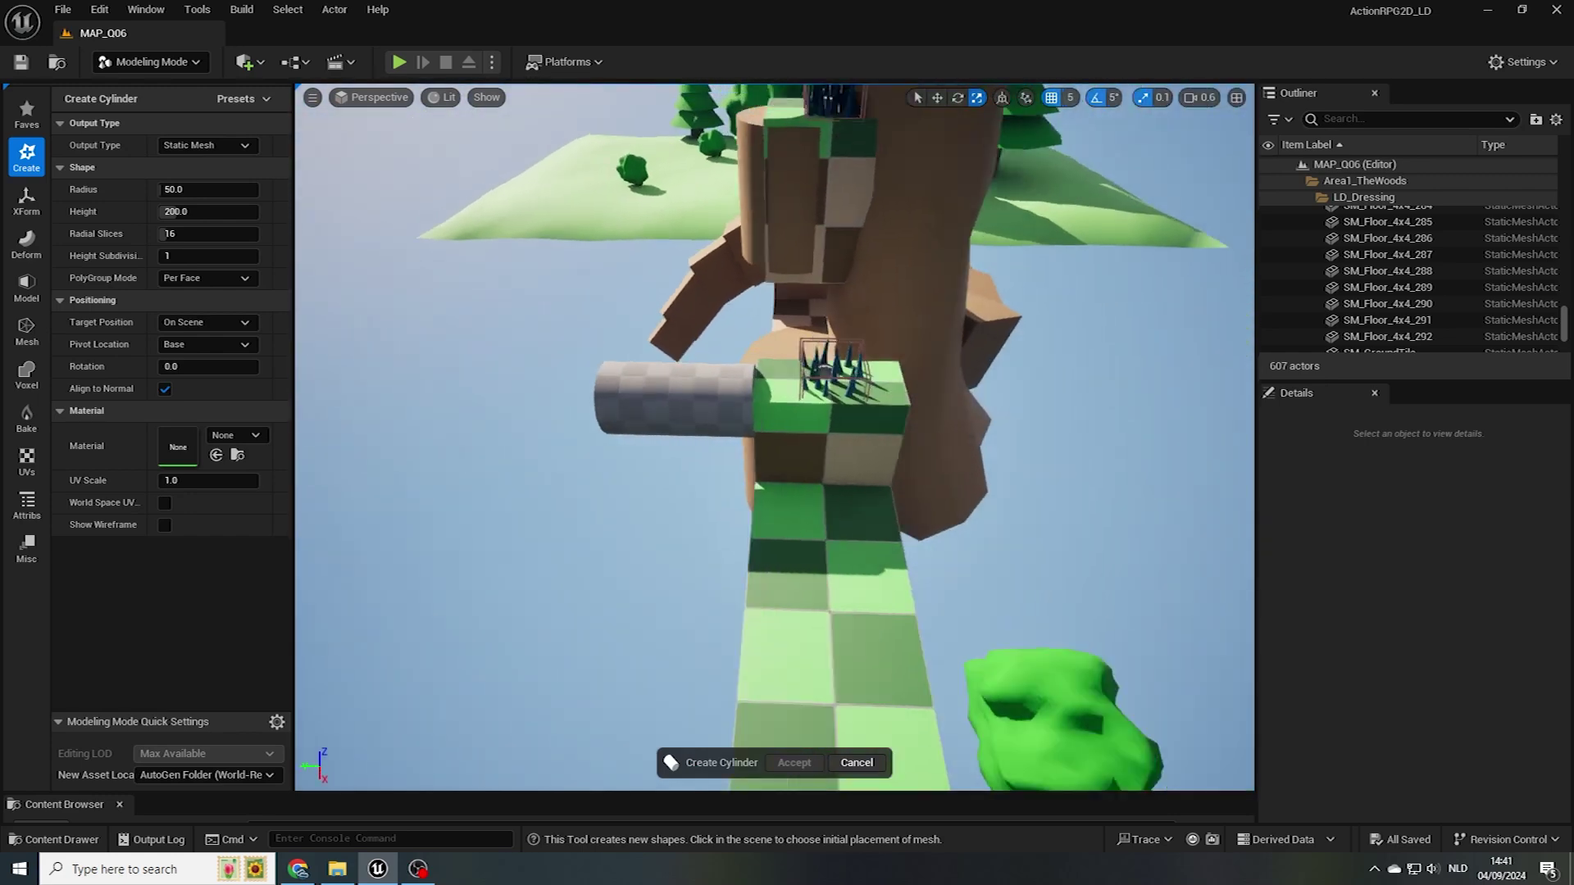
right_drag(929, 418, 837, 388)
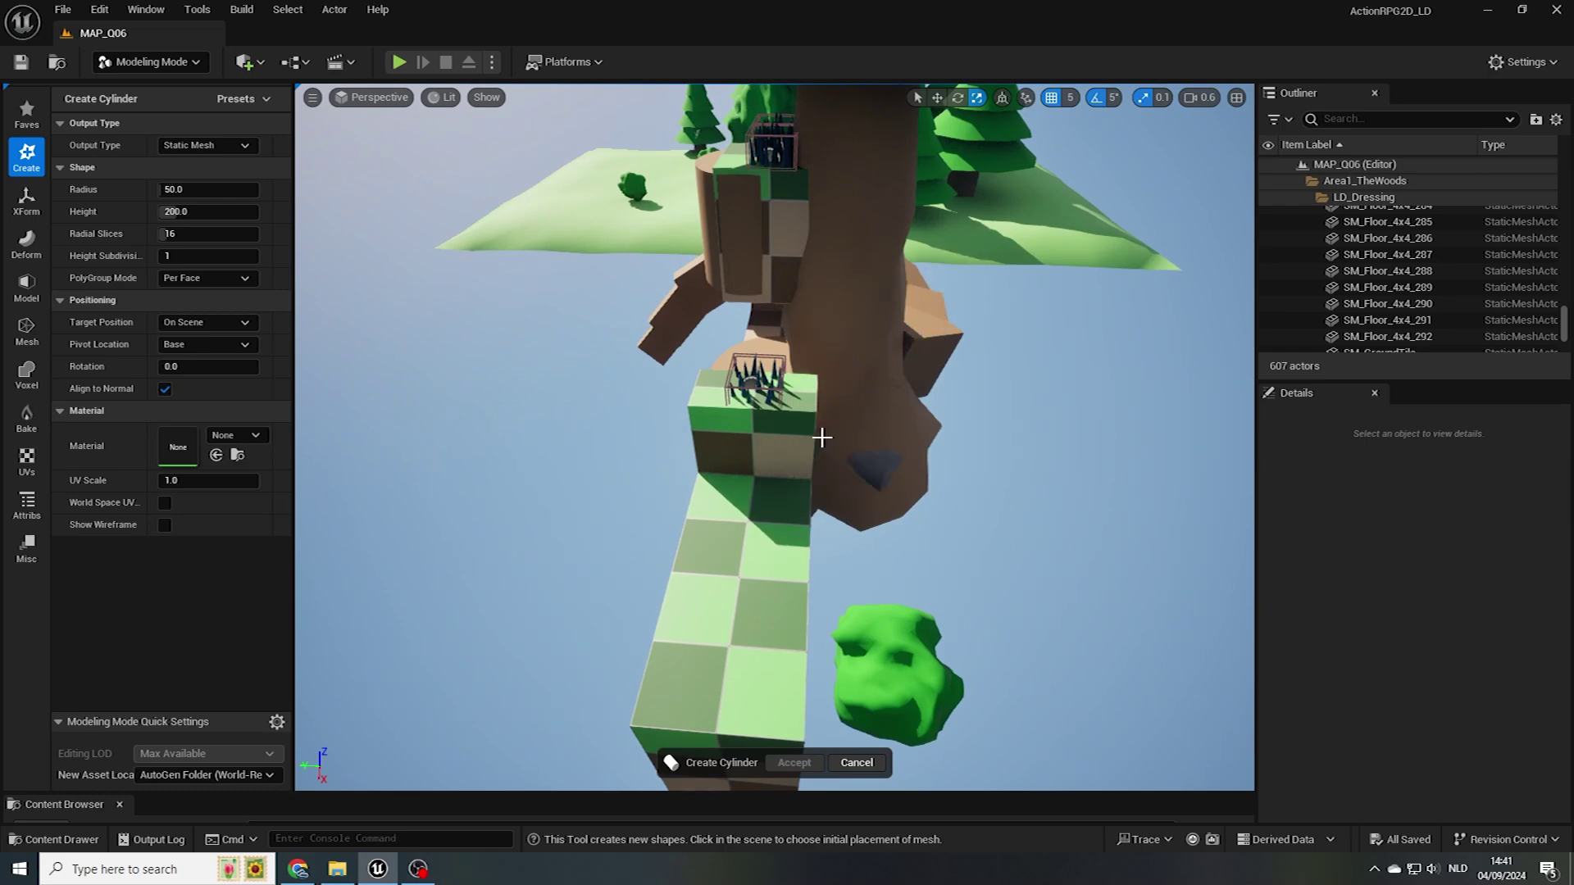
right_drag(822, 420, 706, 467)
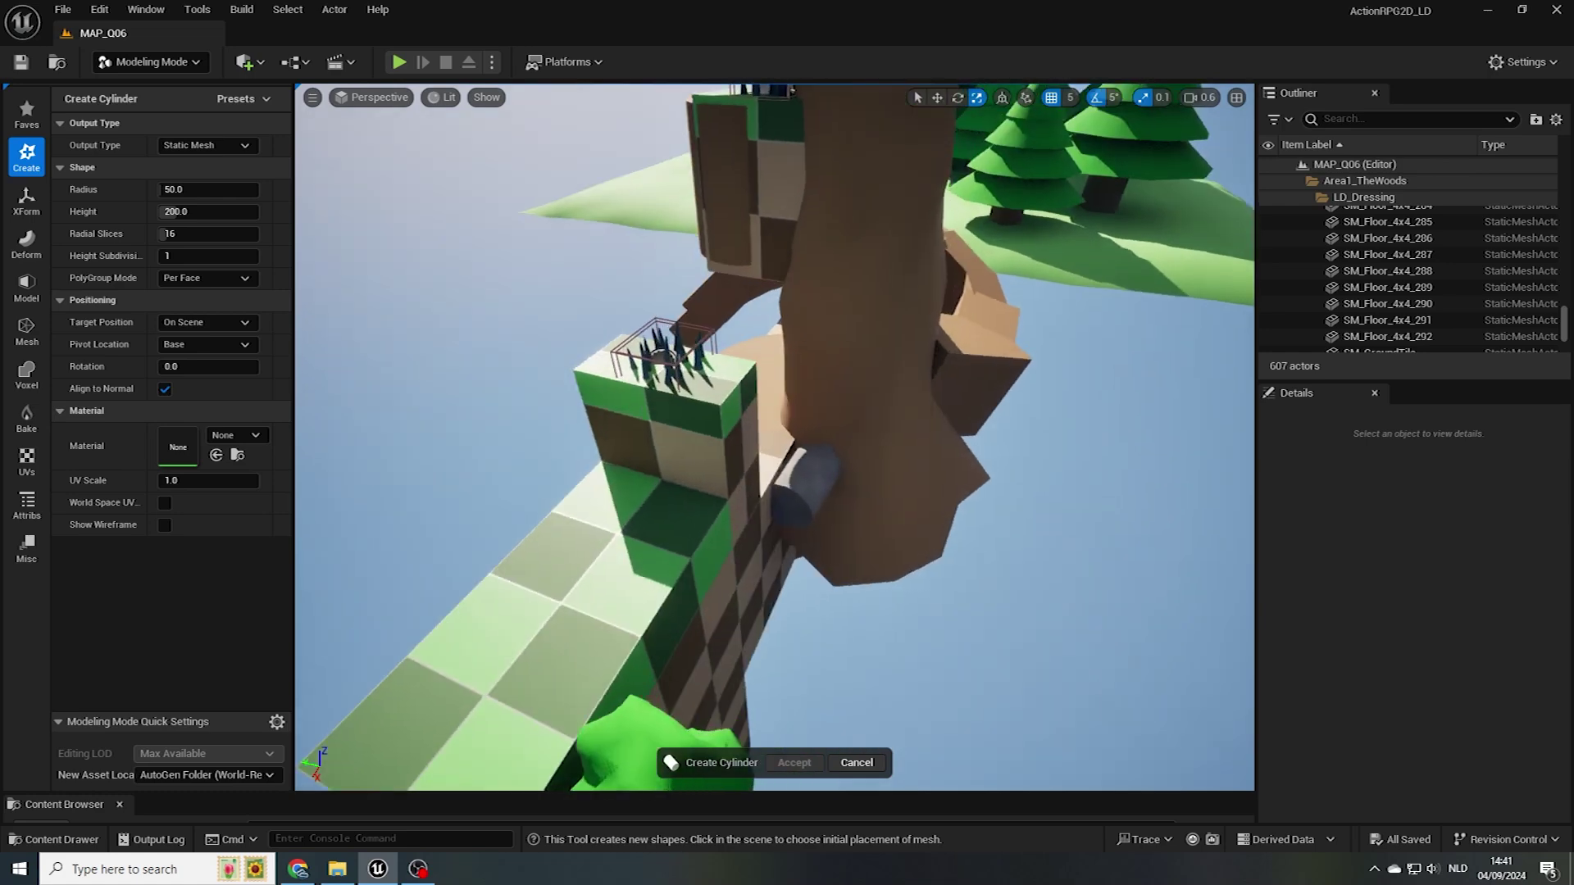
click(708, 467)
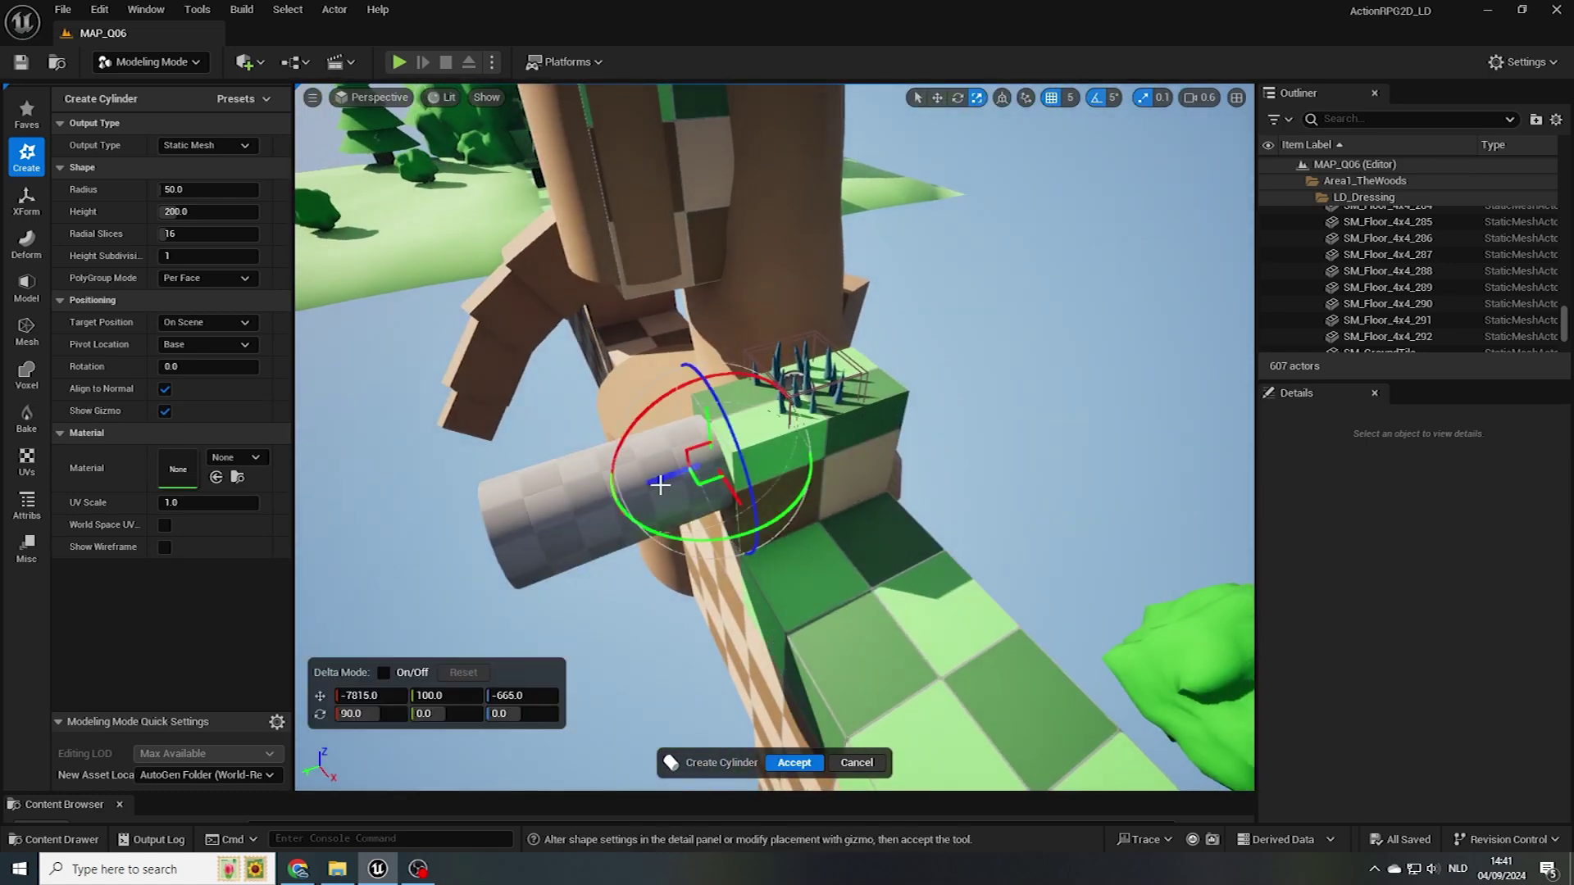
Push the pending cylinder deeper into the tree trunk and rotate it upright
right_drag(660, 485, 834, 400)
key(w)
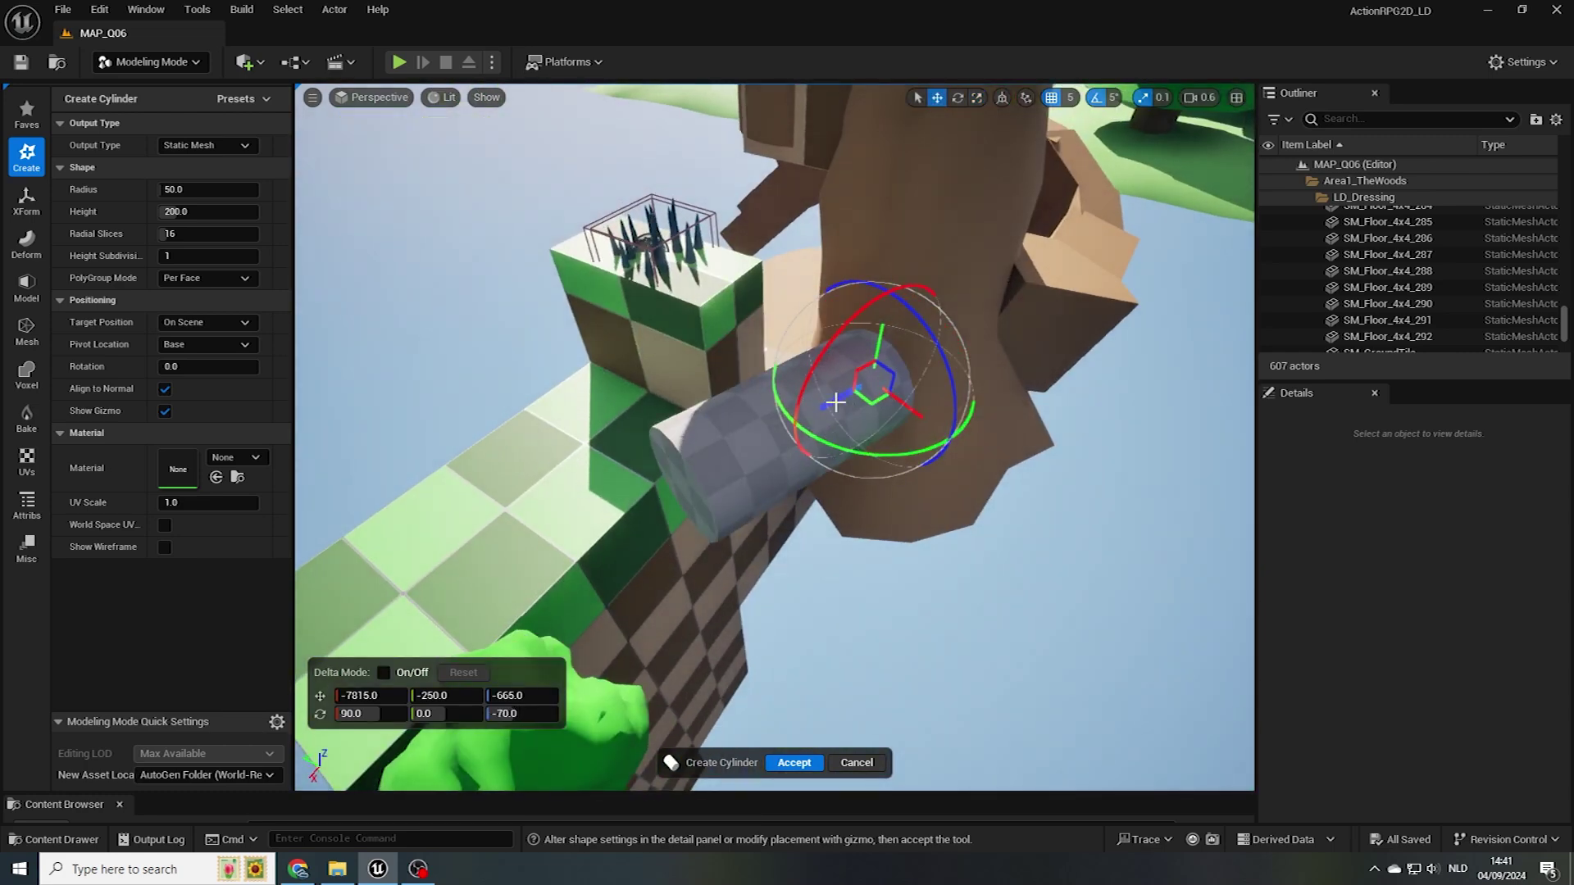
drag(836, 401, 928, 445)
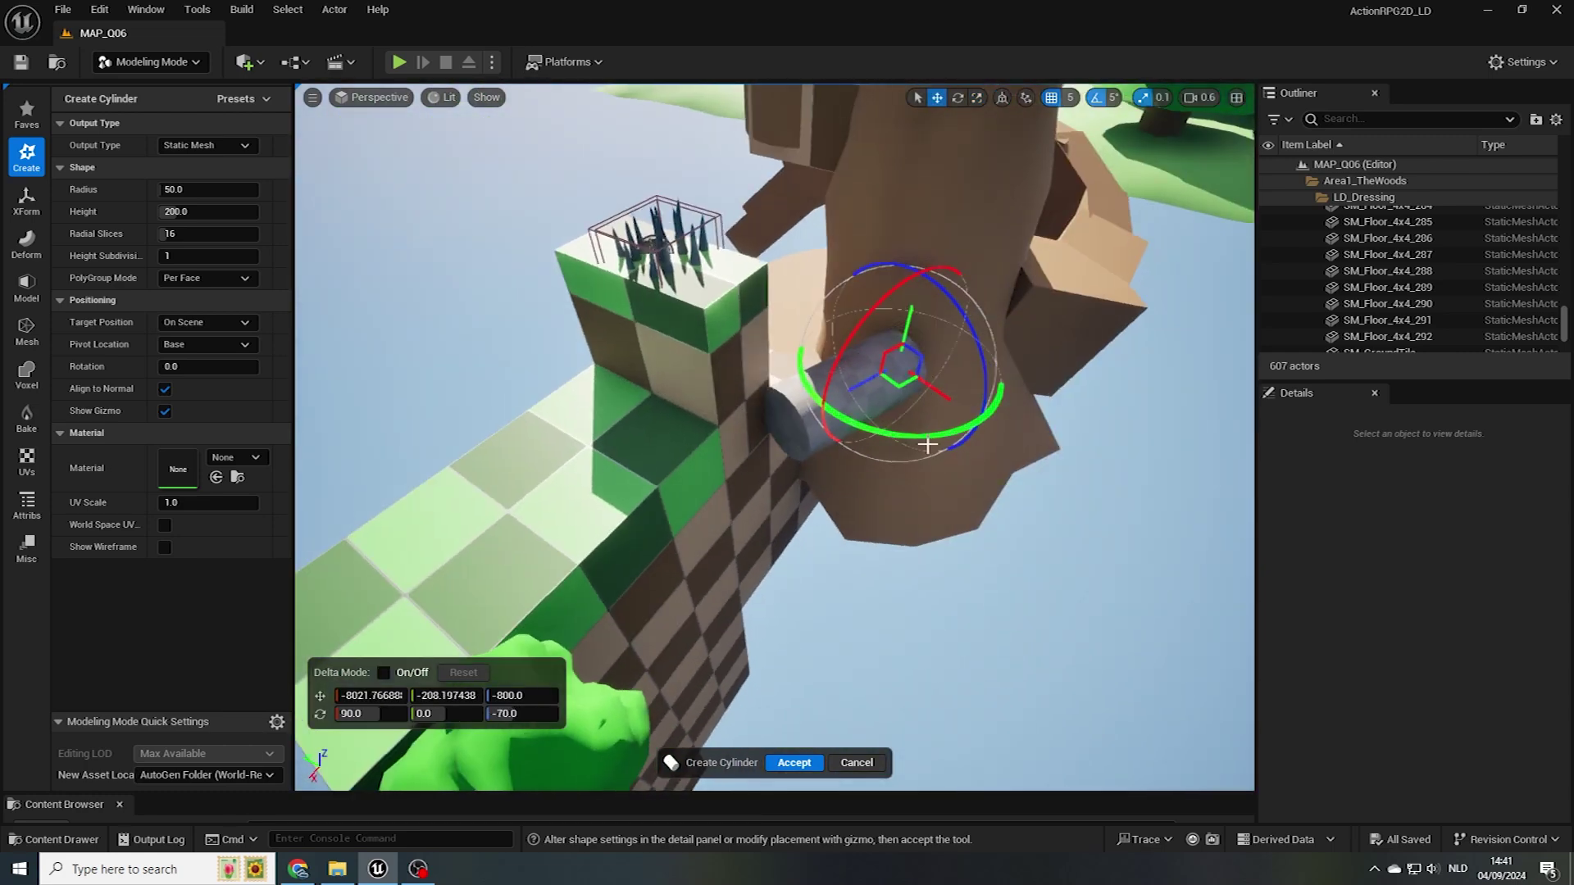
right_drag(928, 445, 889, 439)
drag(890, 439, 792, 273)
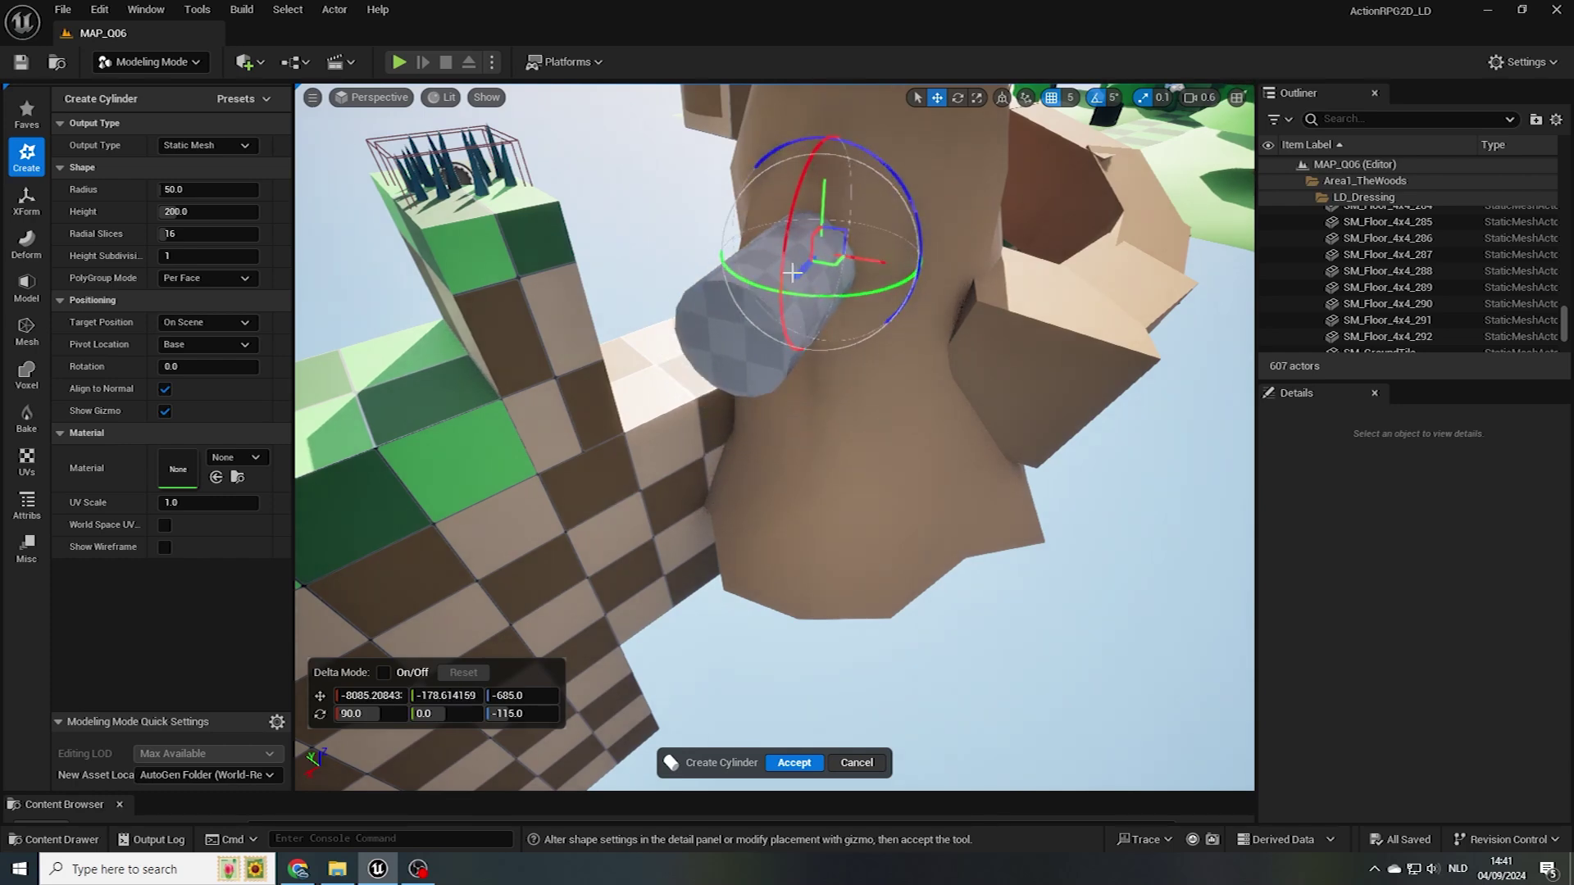
drag(792, 271, 788, 392)
right_drag(788, 392, 788, 392)
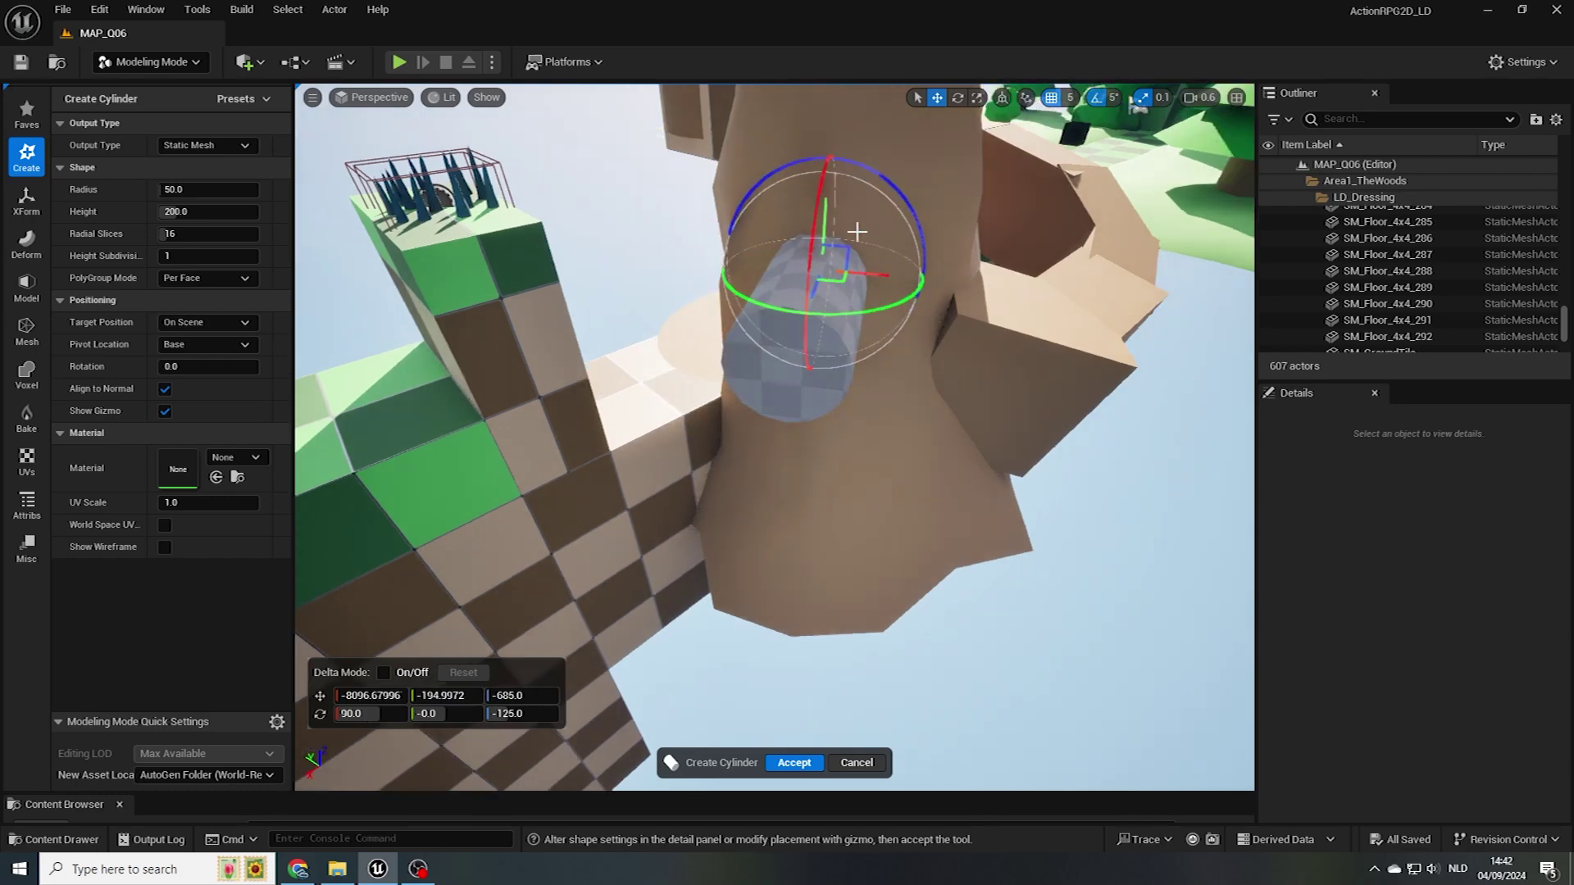
Set the cylinder's radius to 100 and height to 100
click(197, 189)
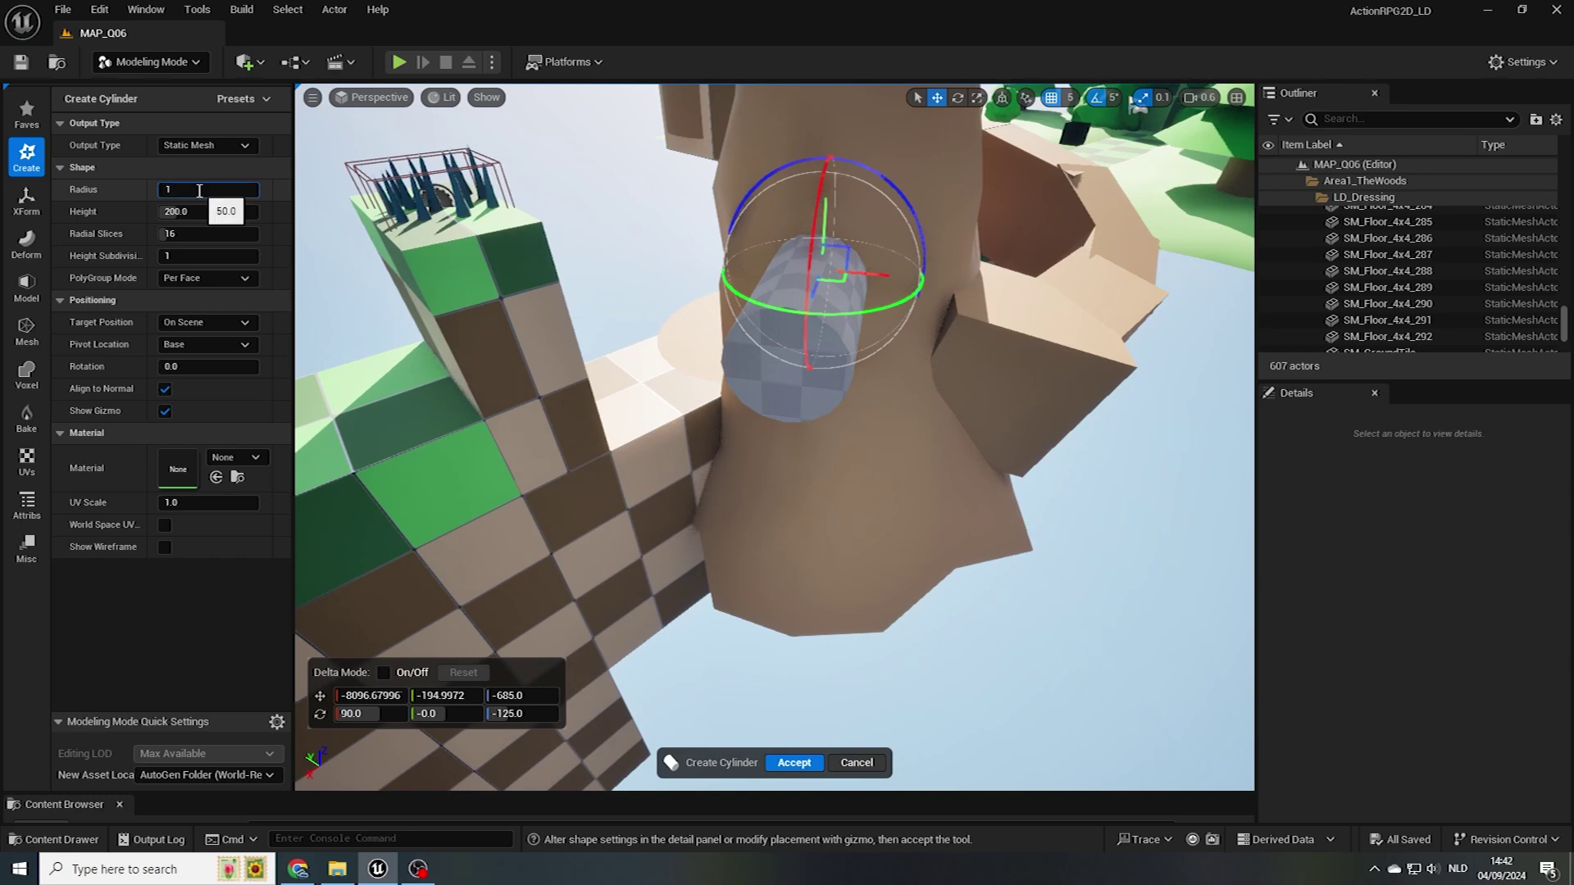
key(Return)
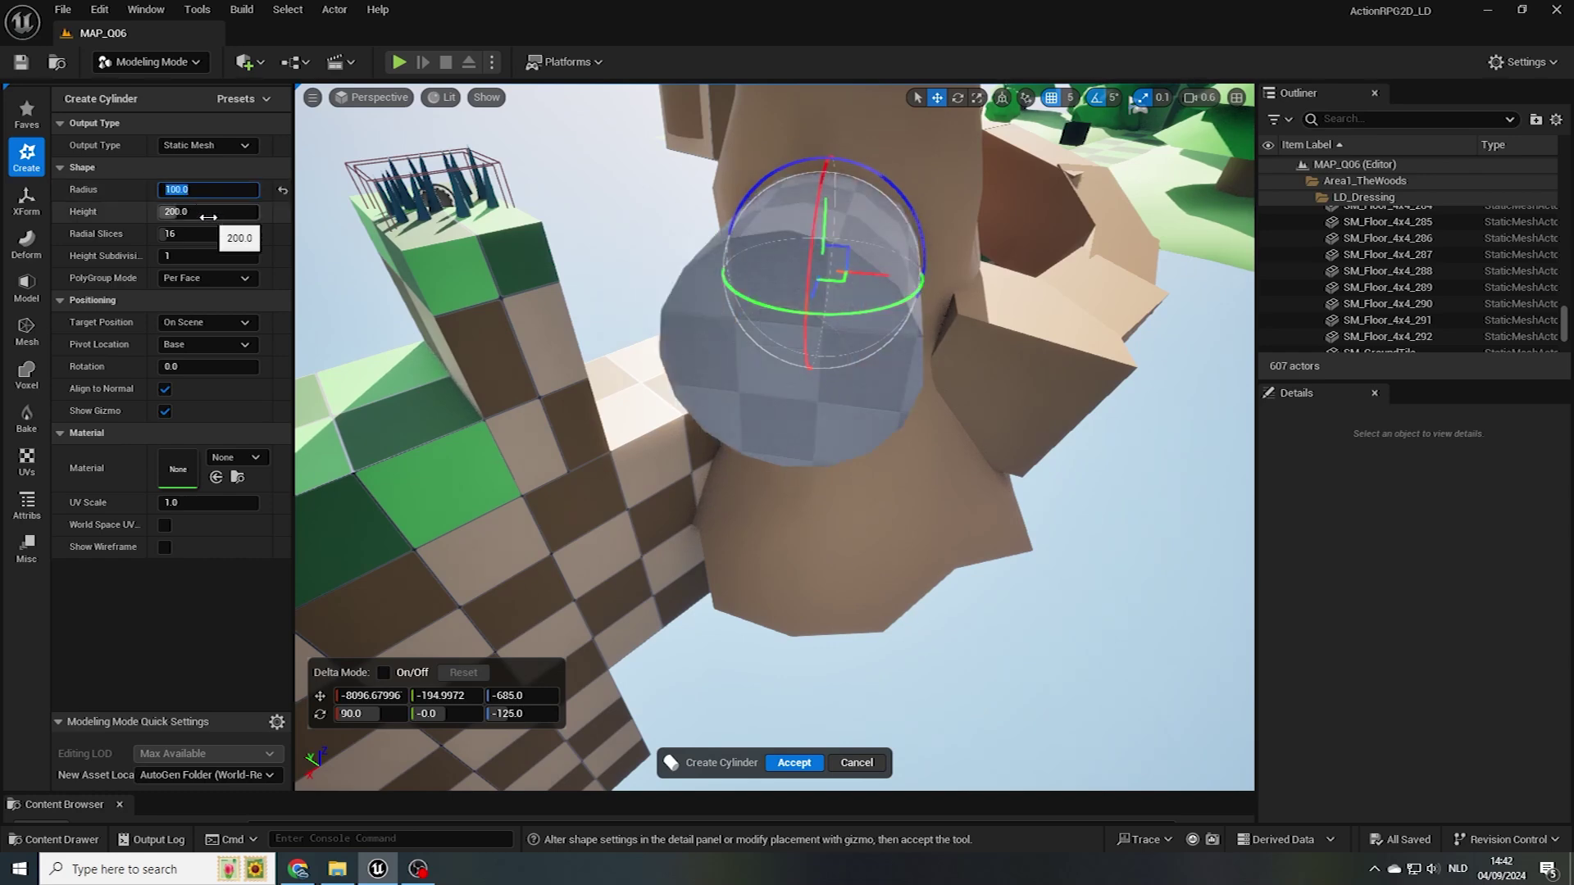
click(208, 217)
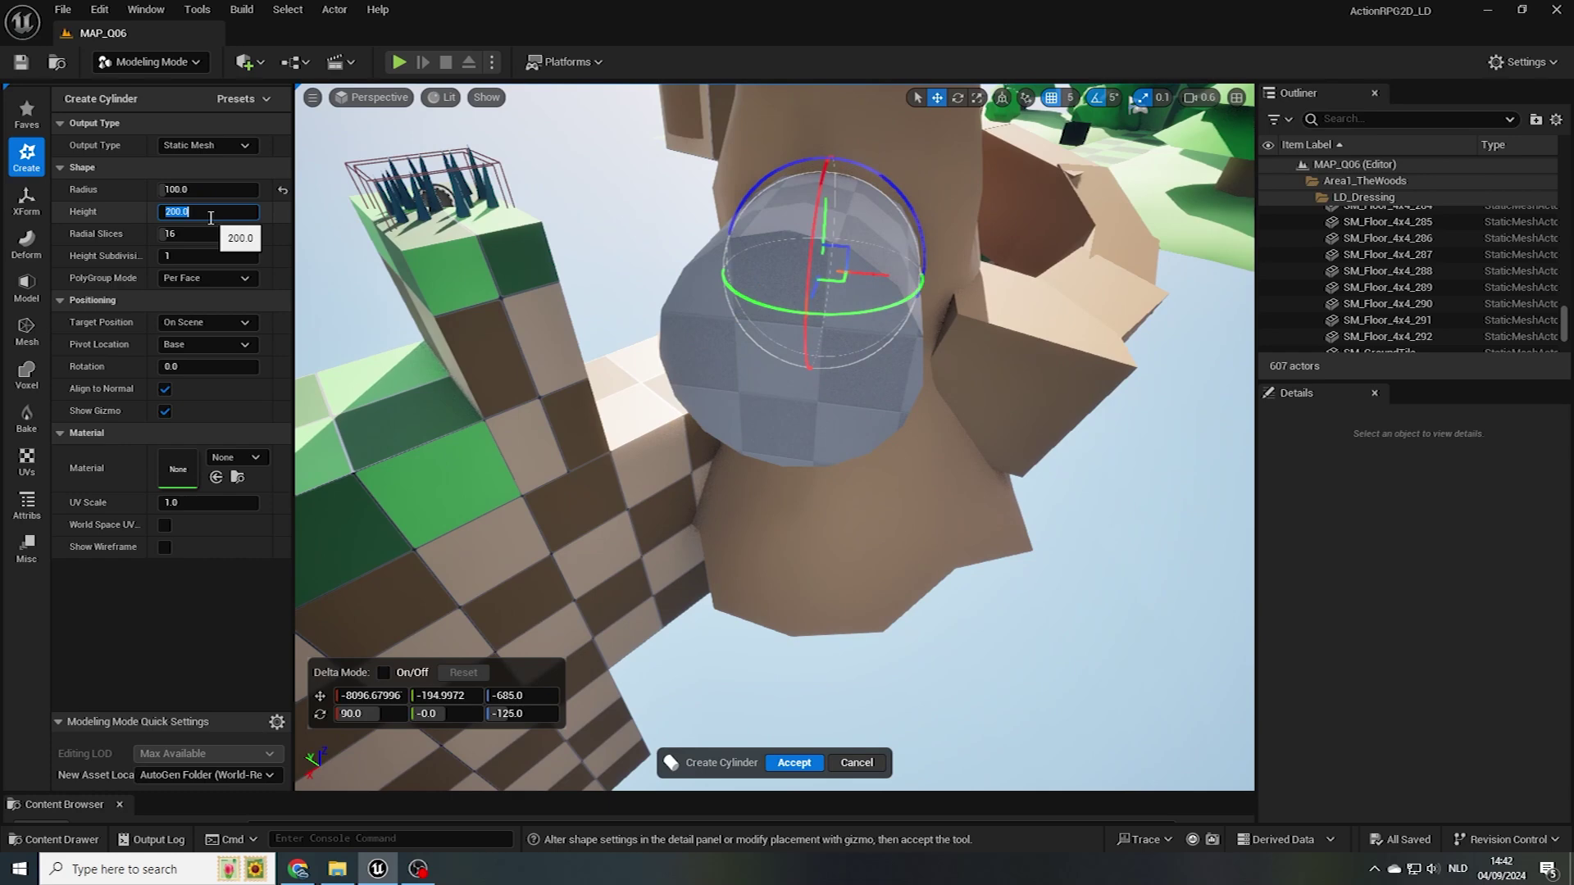
key(Return)
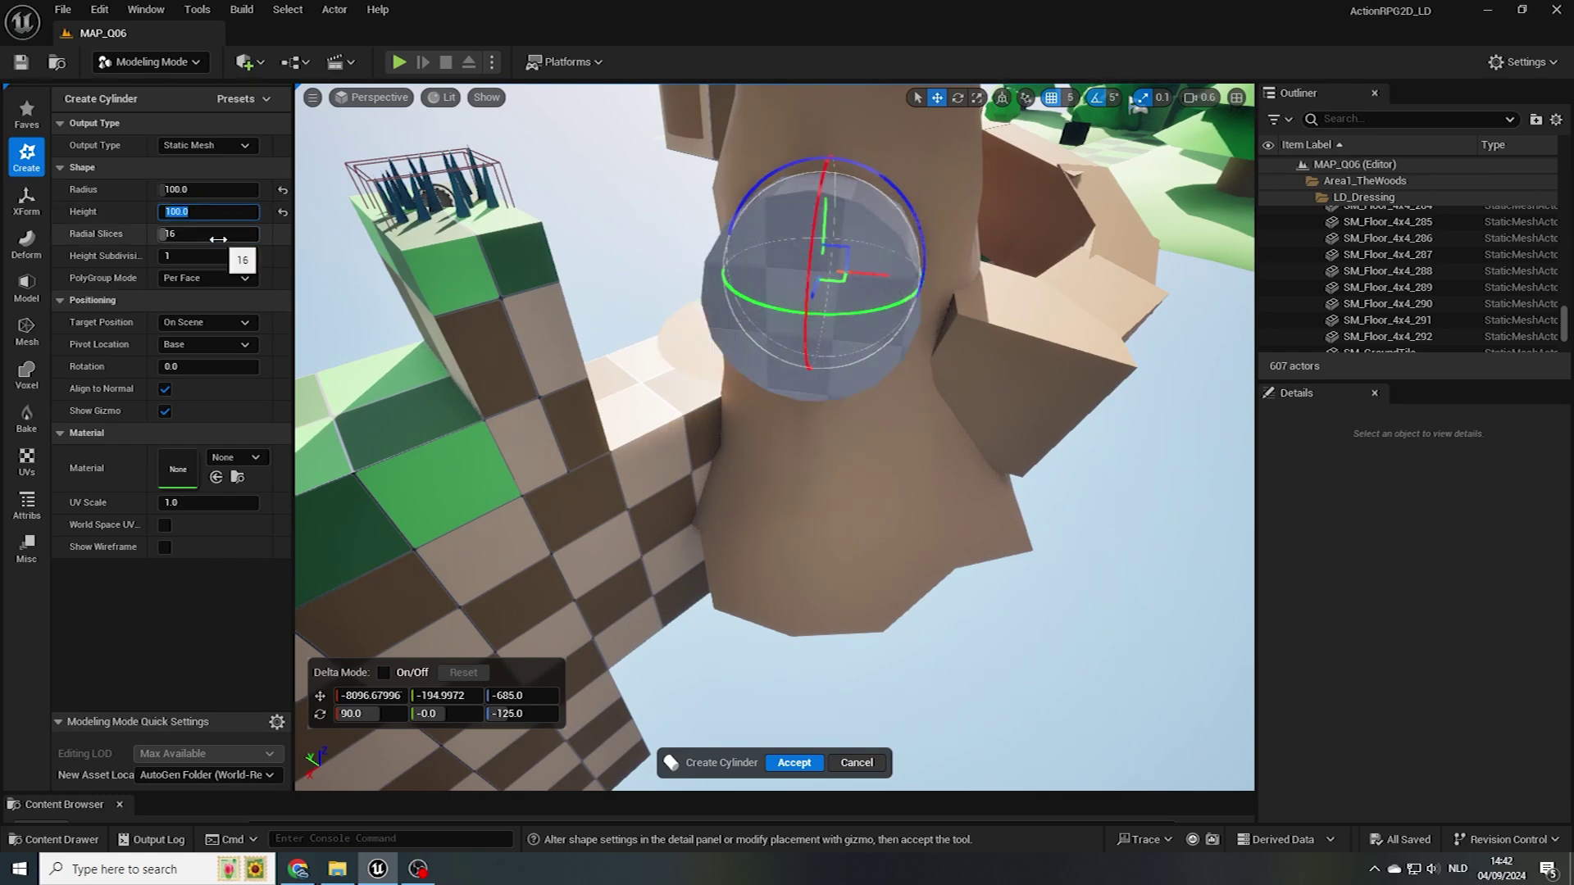
right_drag(319, 312, 319, 369)
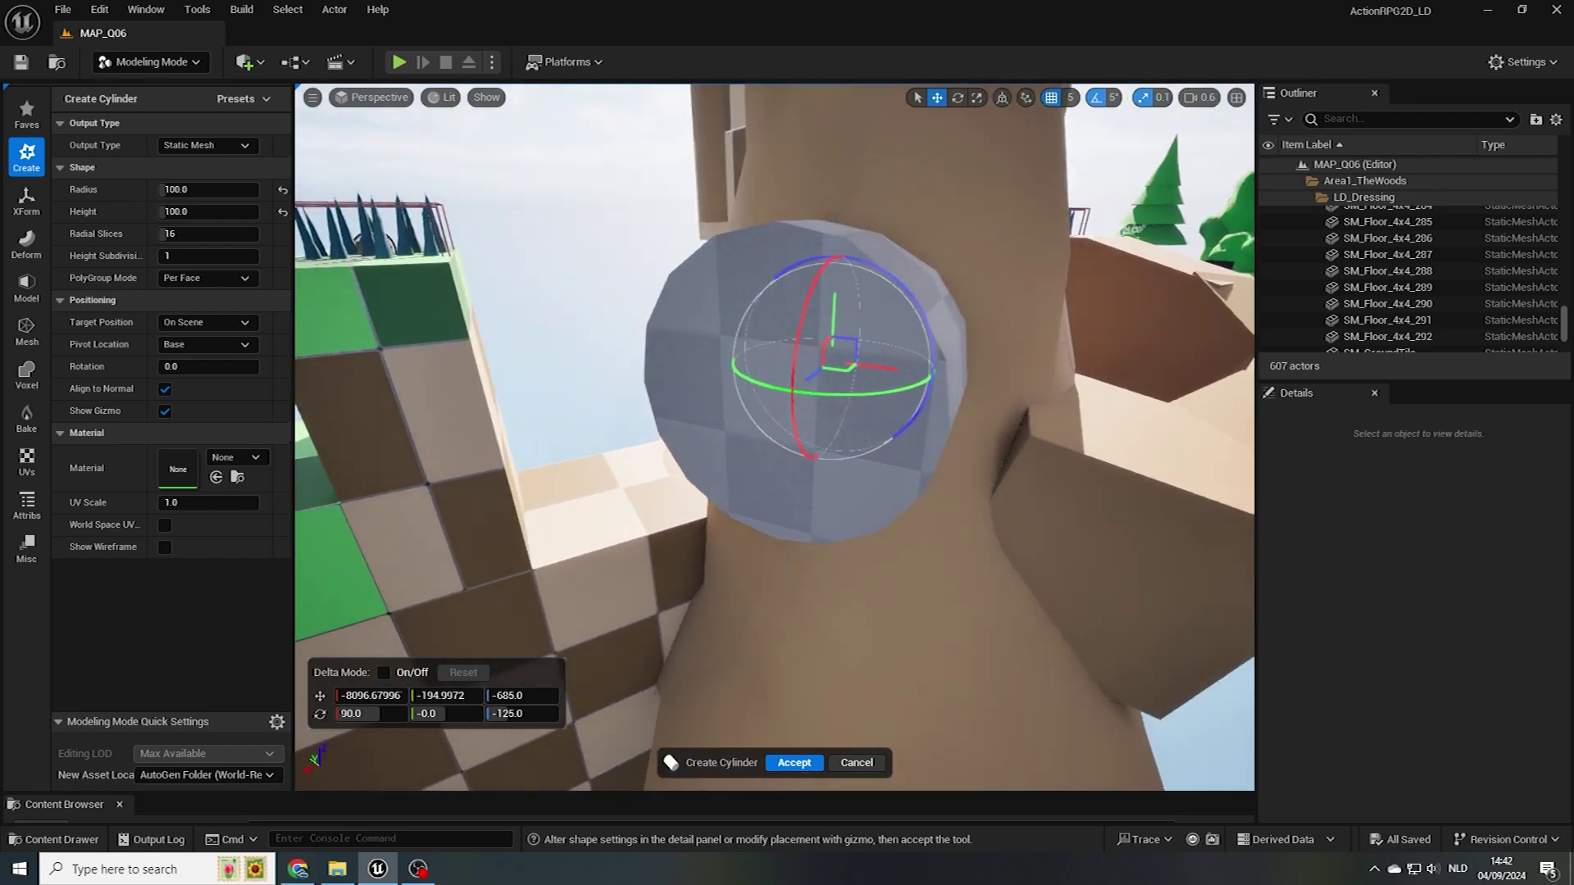
Try several Radial Slices counts for the cylinder and settle on 8
click(210, 234)
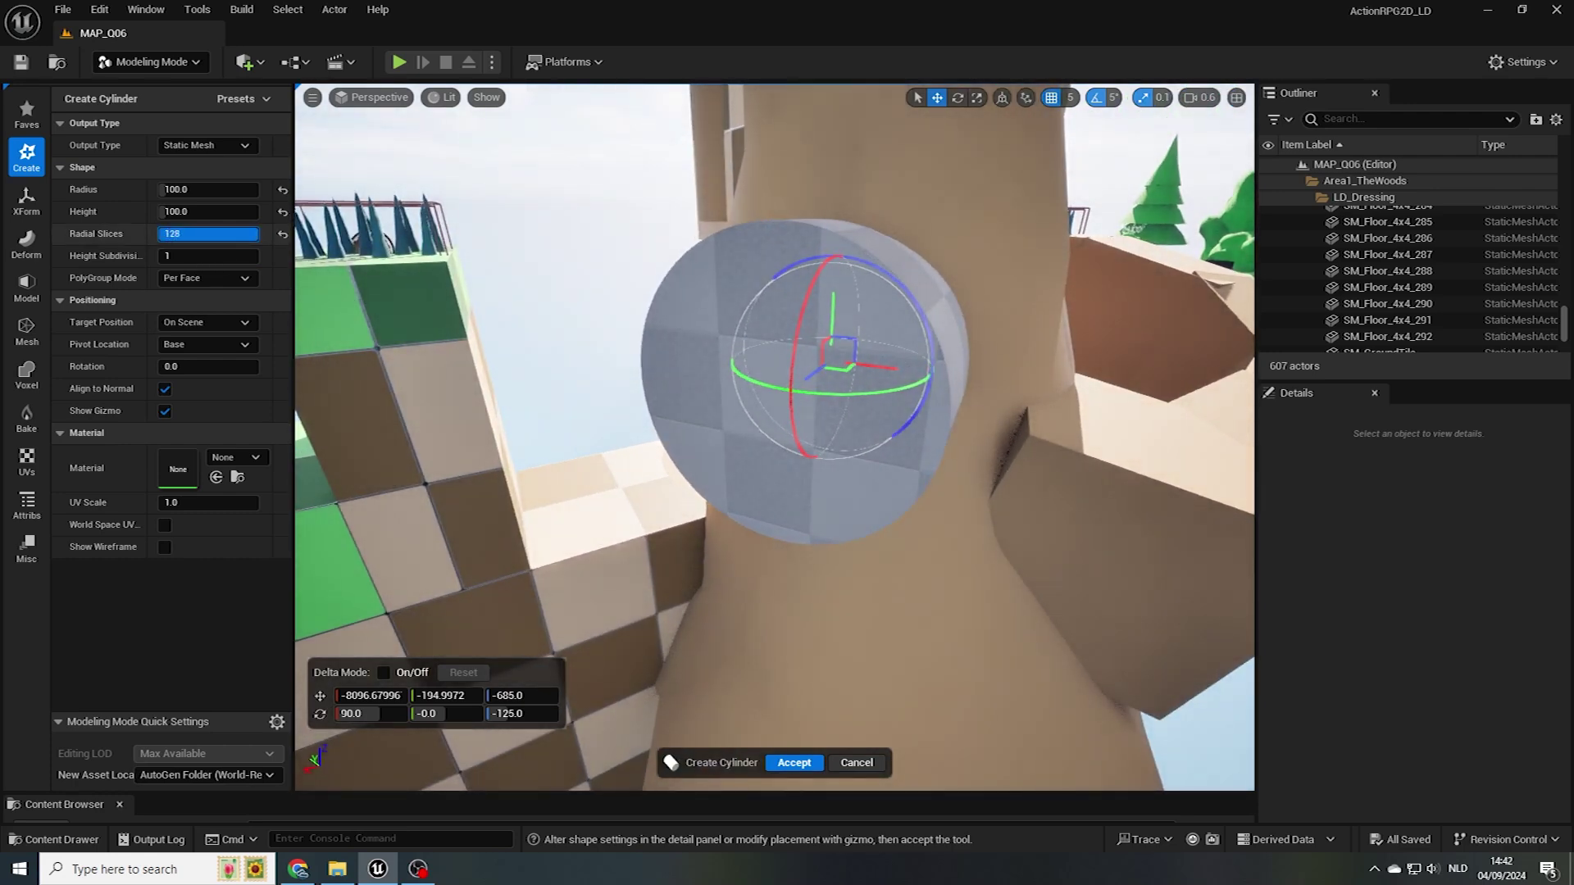
text(9)
key(Return)
text(21)
key(Return)
drag(210, 233, 219, 234)
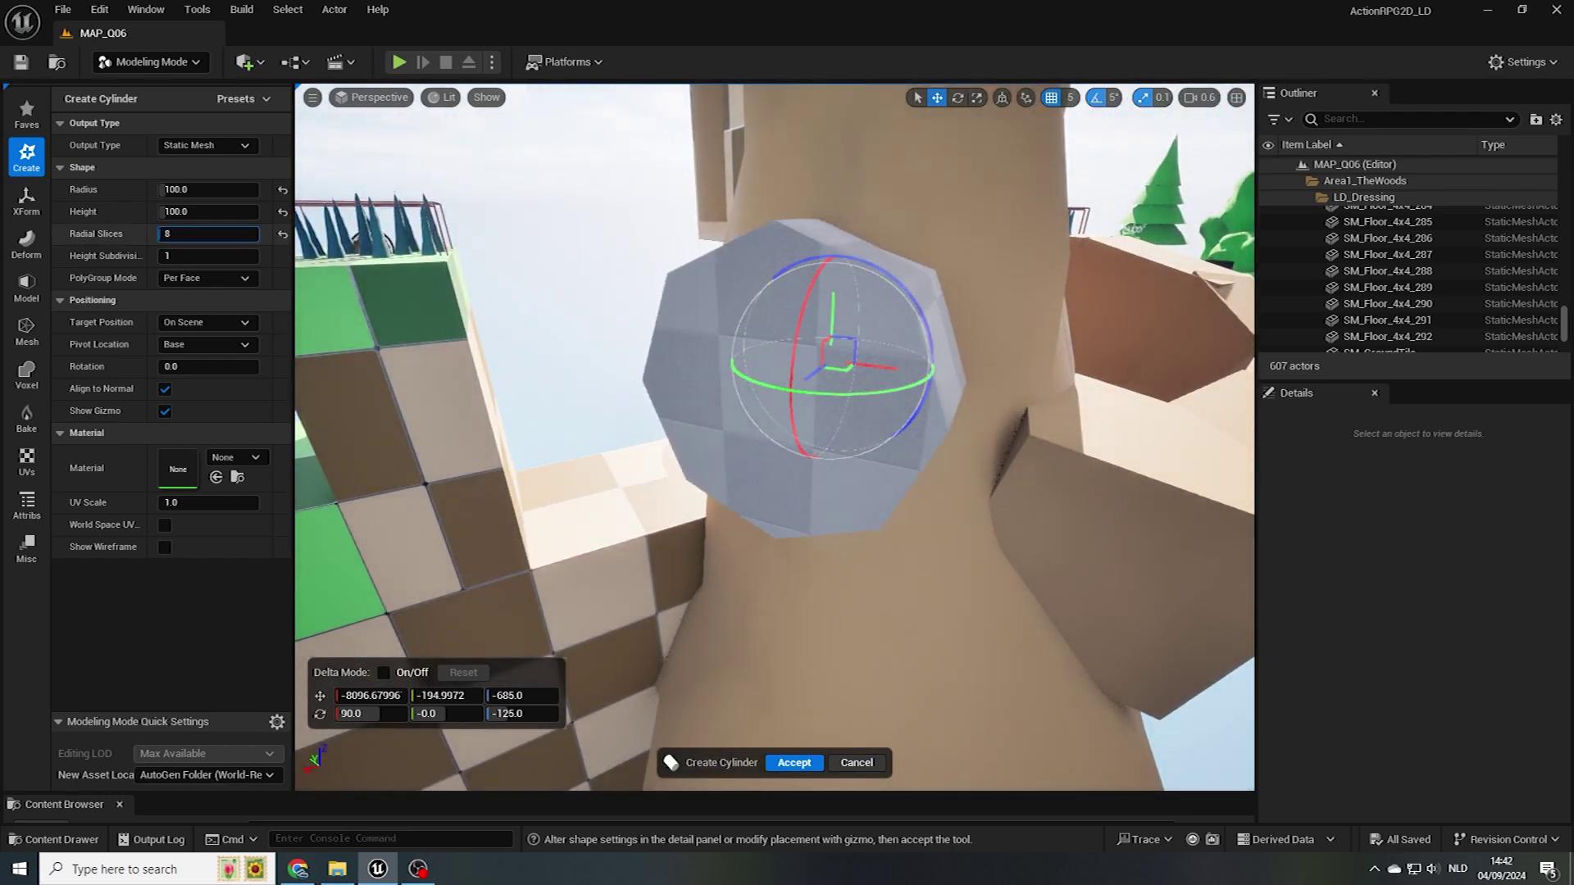
text(1)
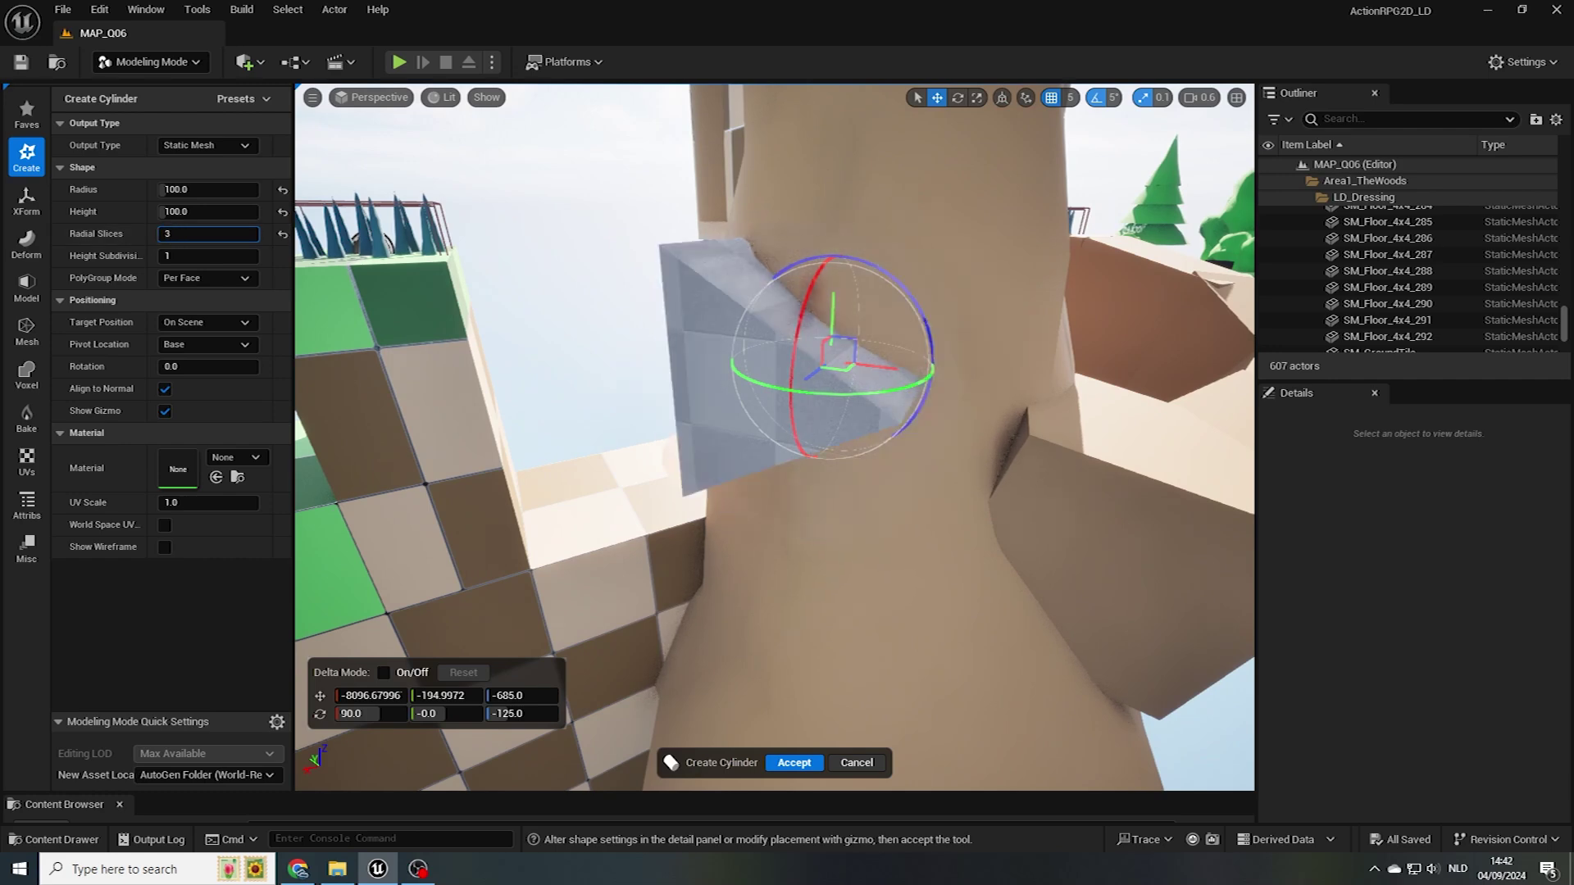
text(1)
key(BackSpace)
key(BackSpace)
text(5)
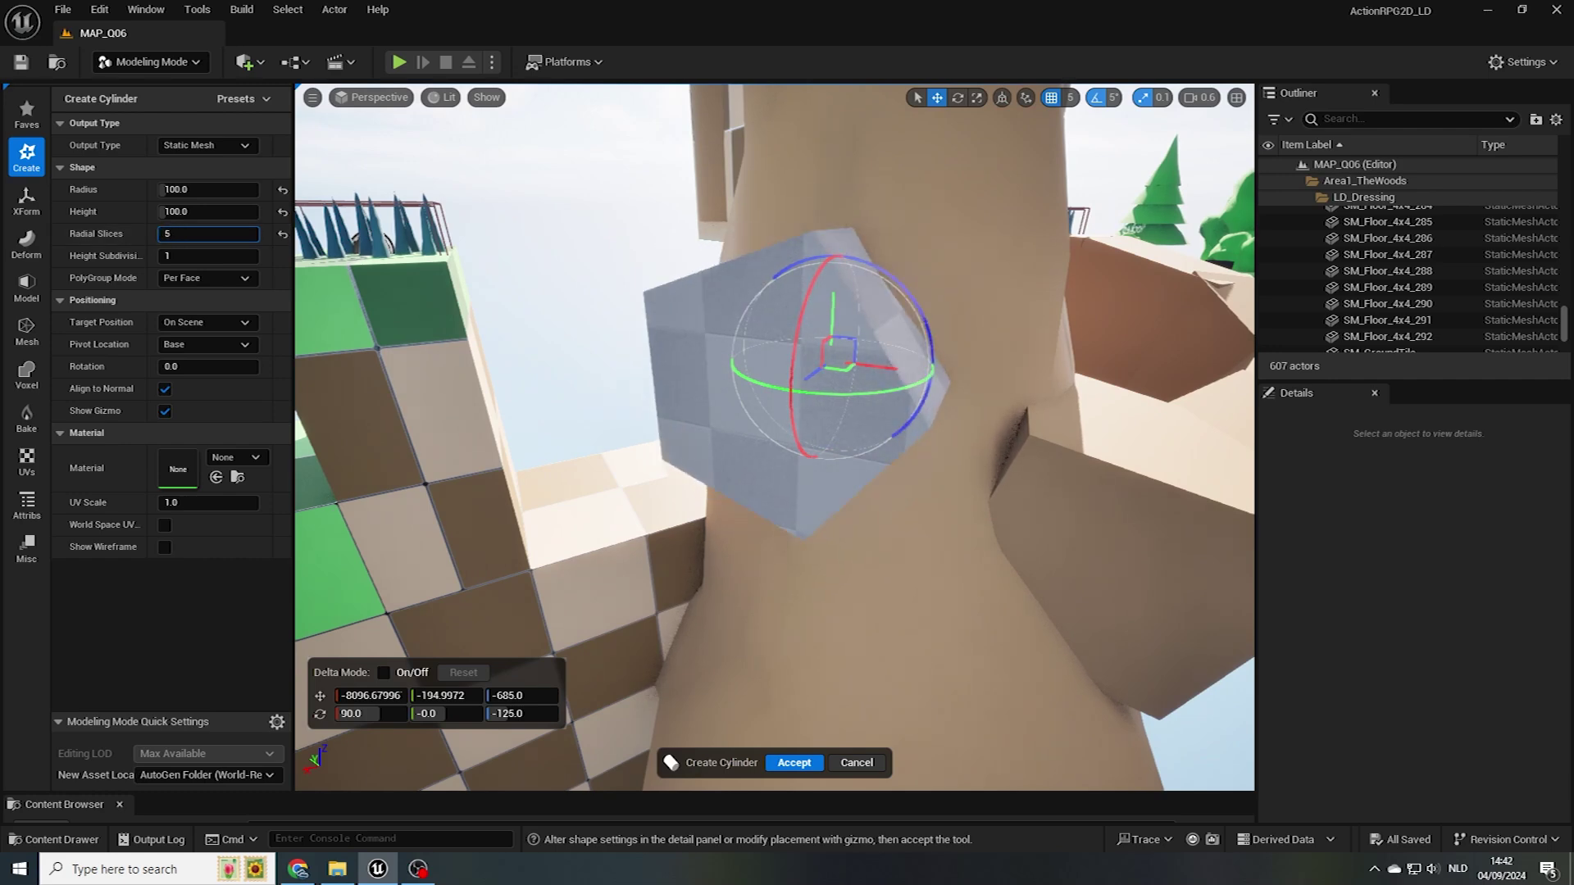
key(BackSpace)
text(3)
key(BackSpace)
text(16)
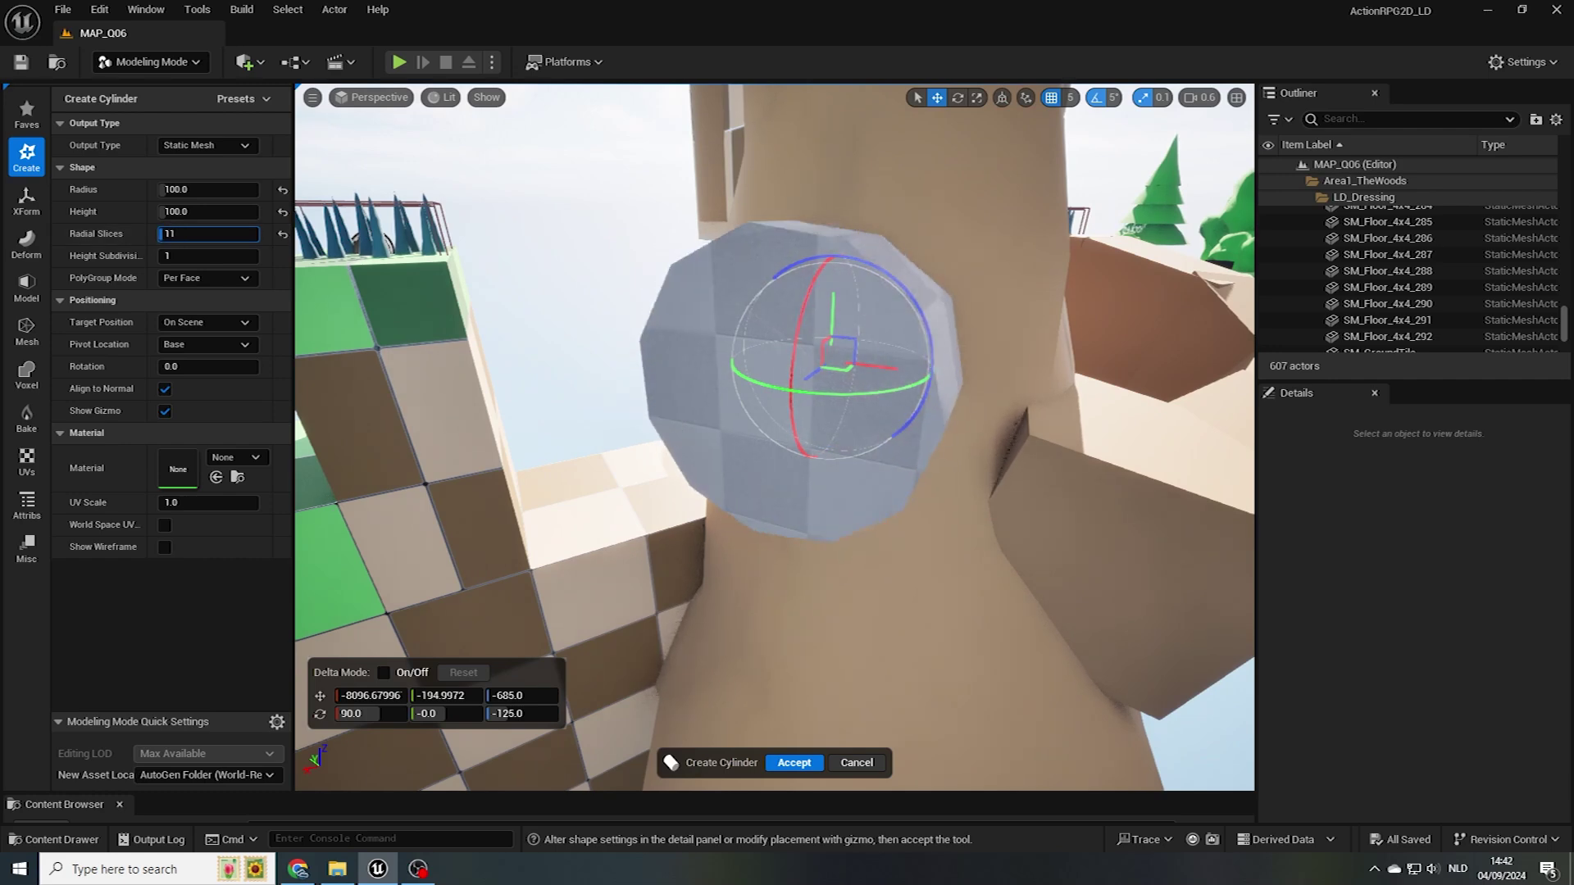
click(198, 229)
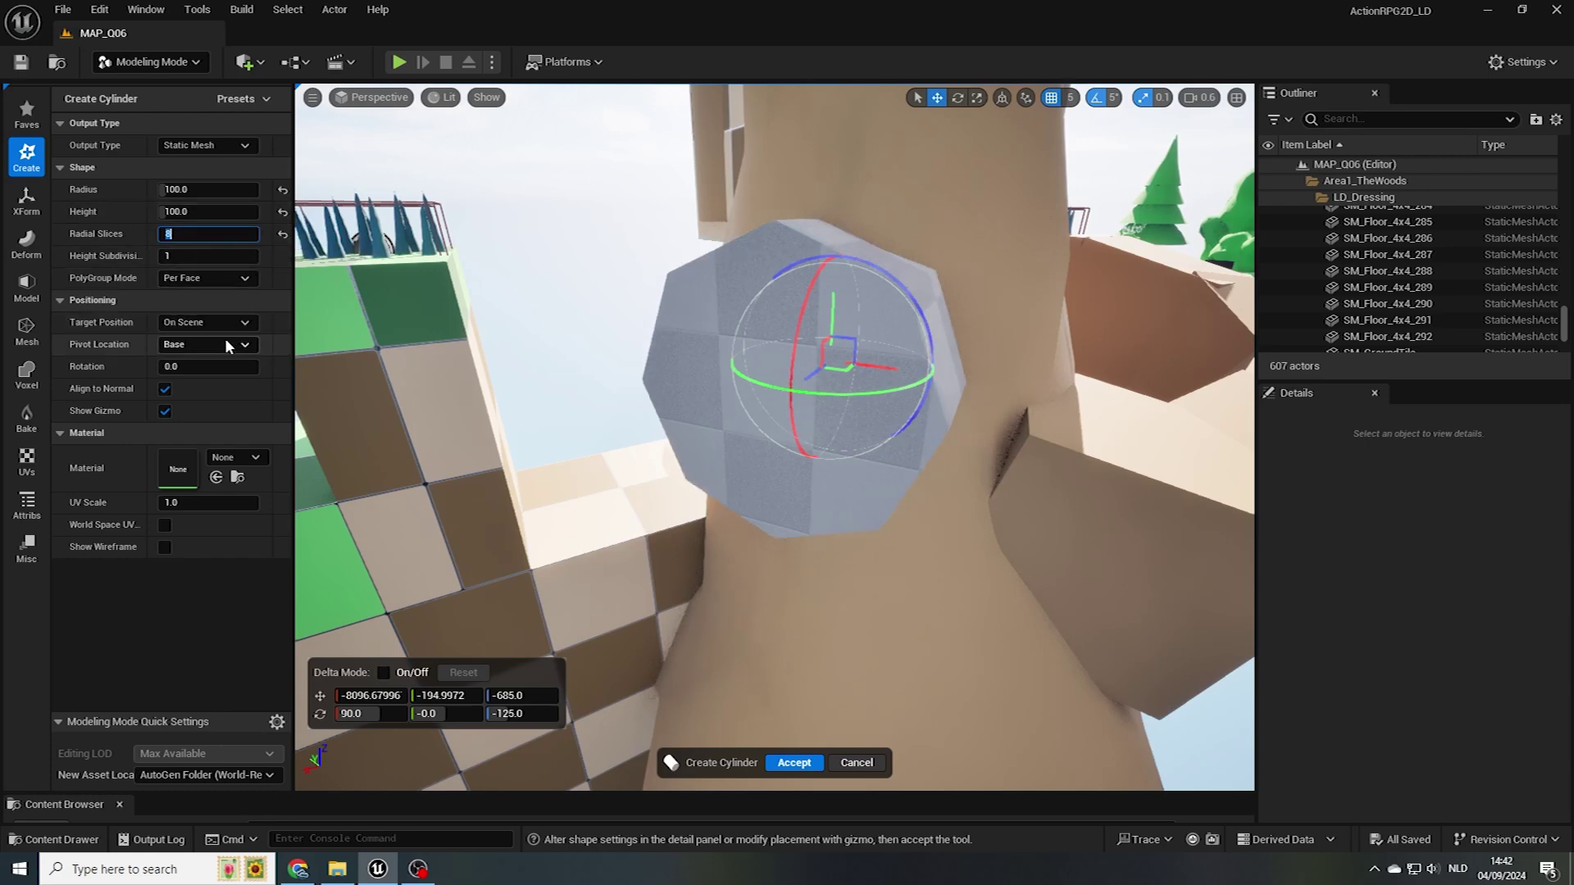
Apply the M_BasicBrown material to the pending cylinder
click(228, 459)
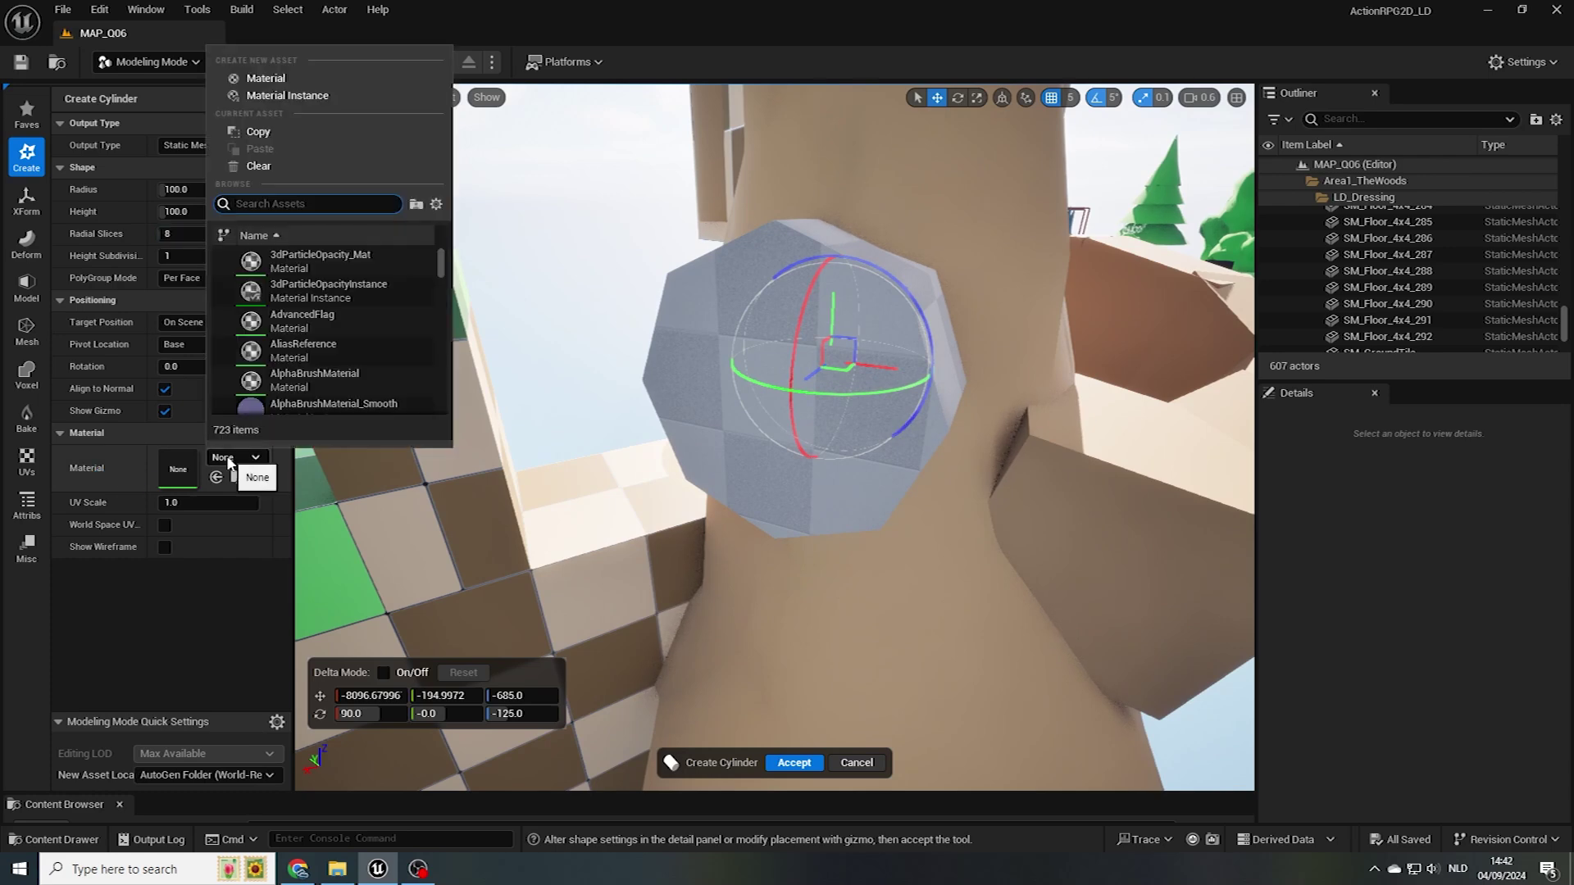
text(basic br)
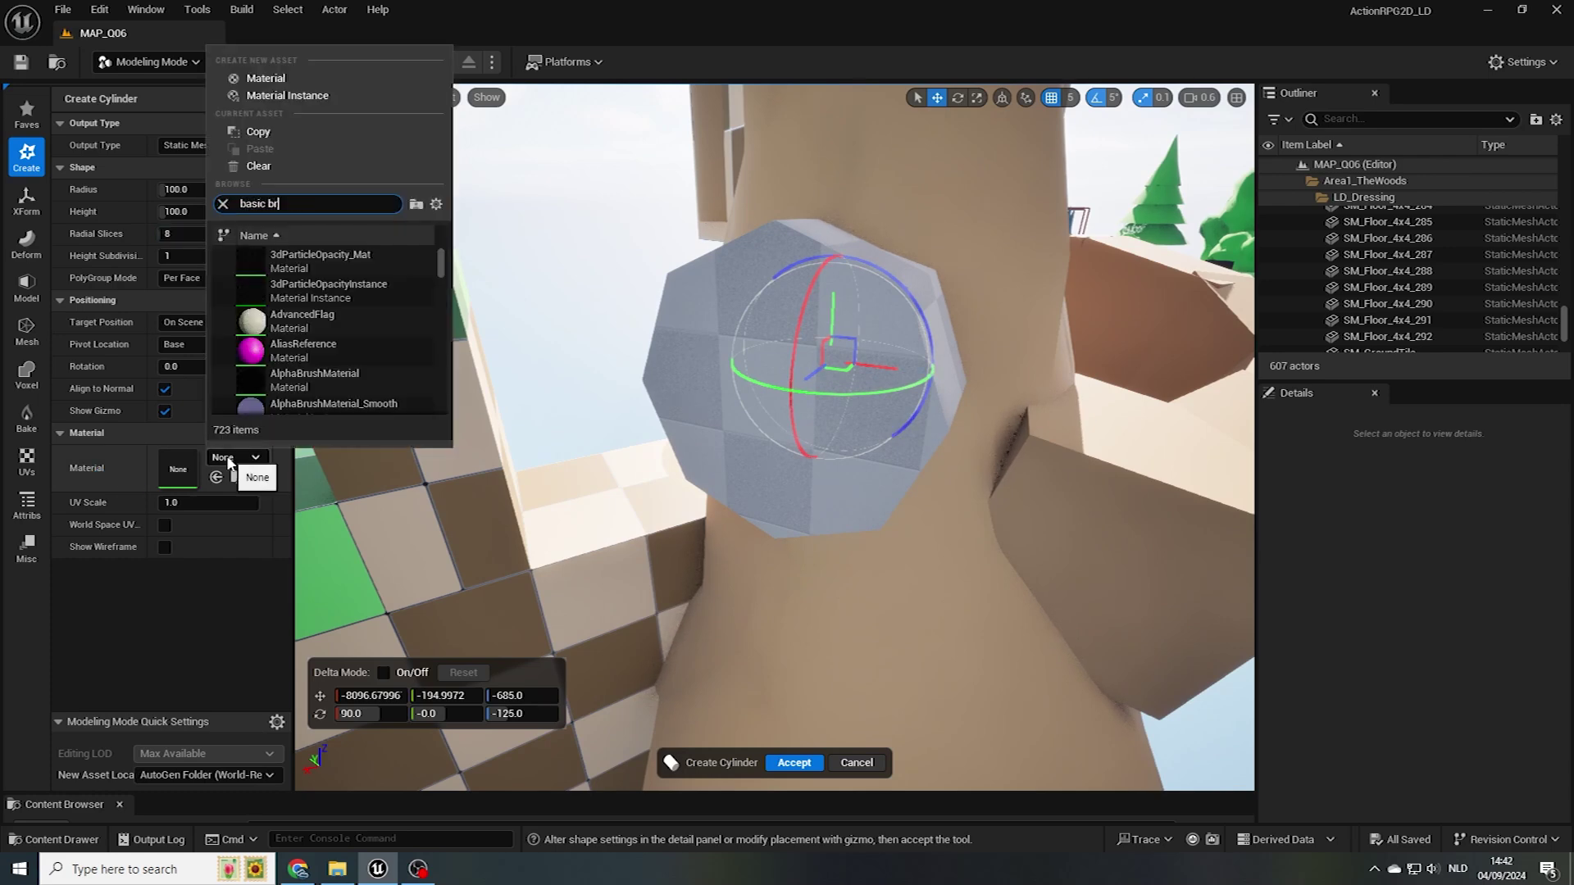
text(own)
click(304, 256)
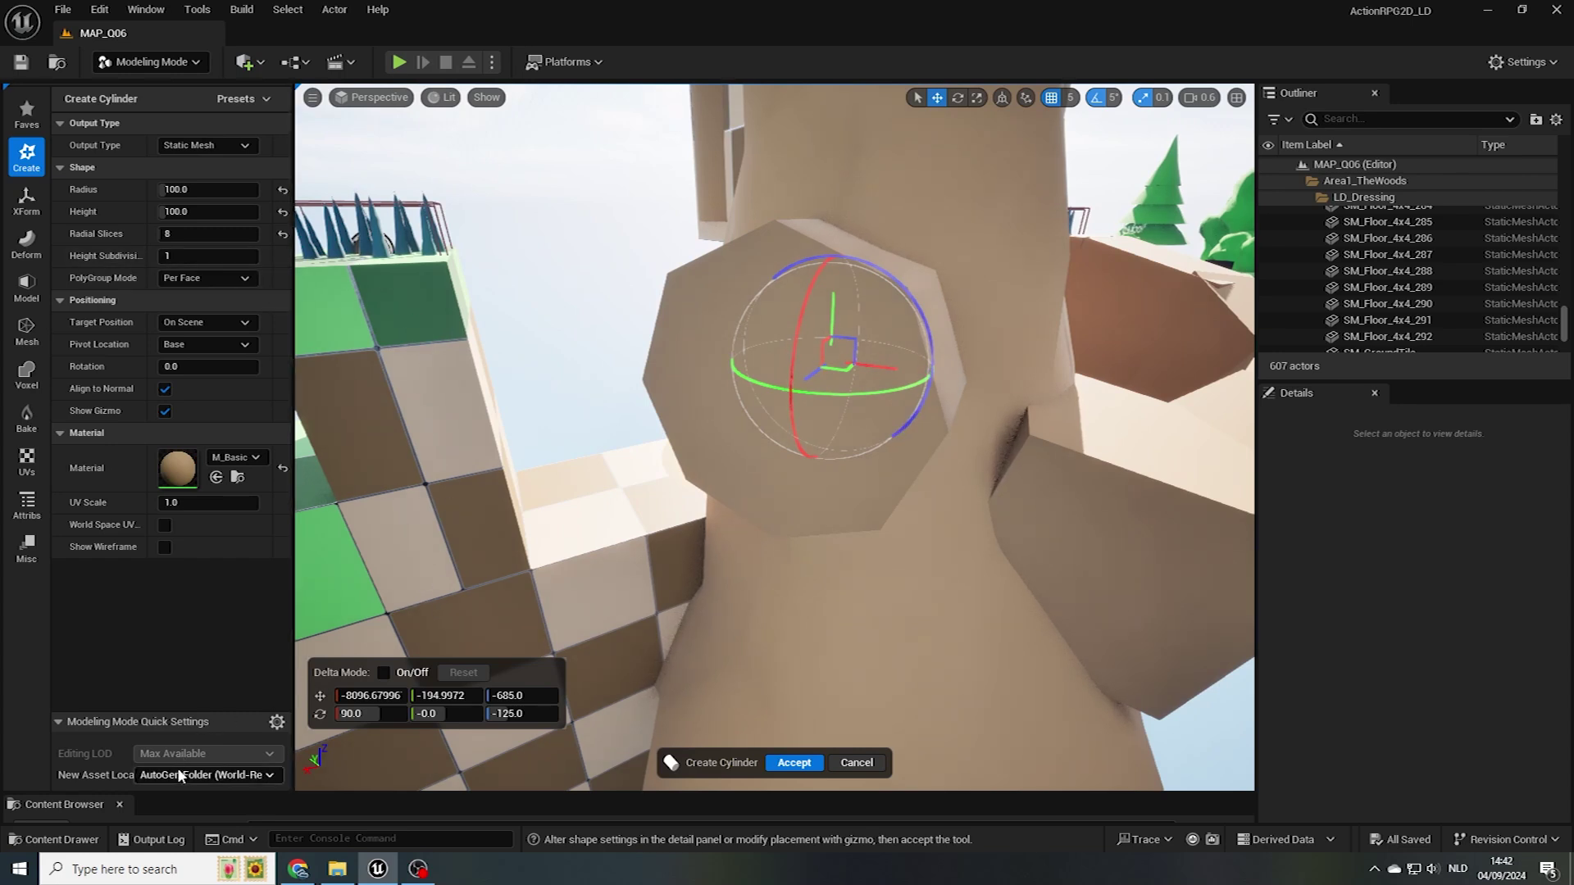
Set the New Asset Location to Current Folder
click(212, 780)
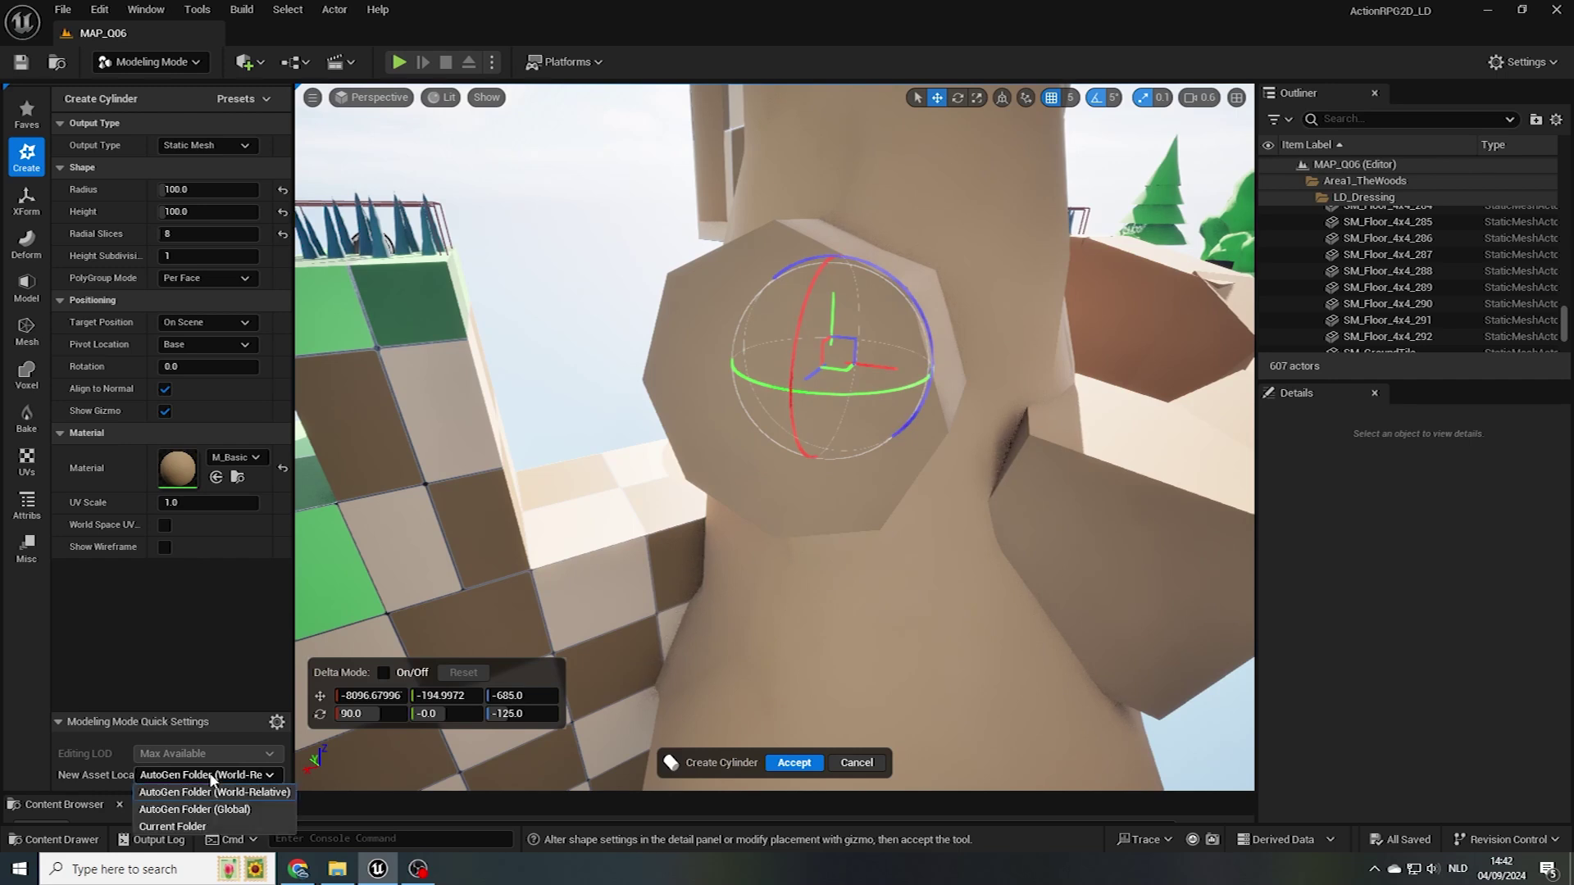
click(173, 825)
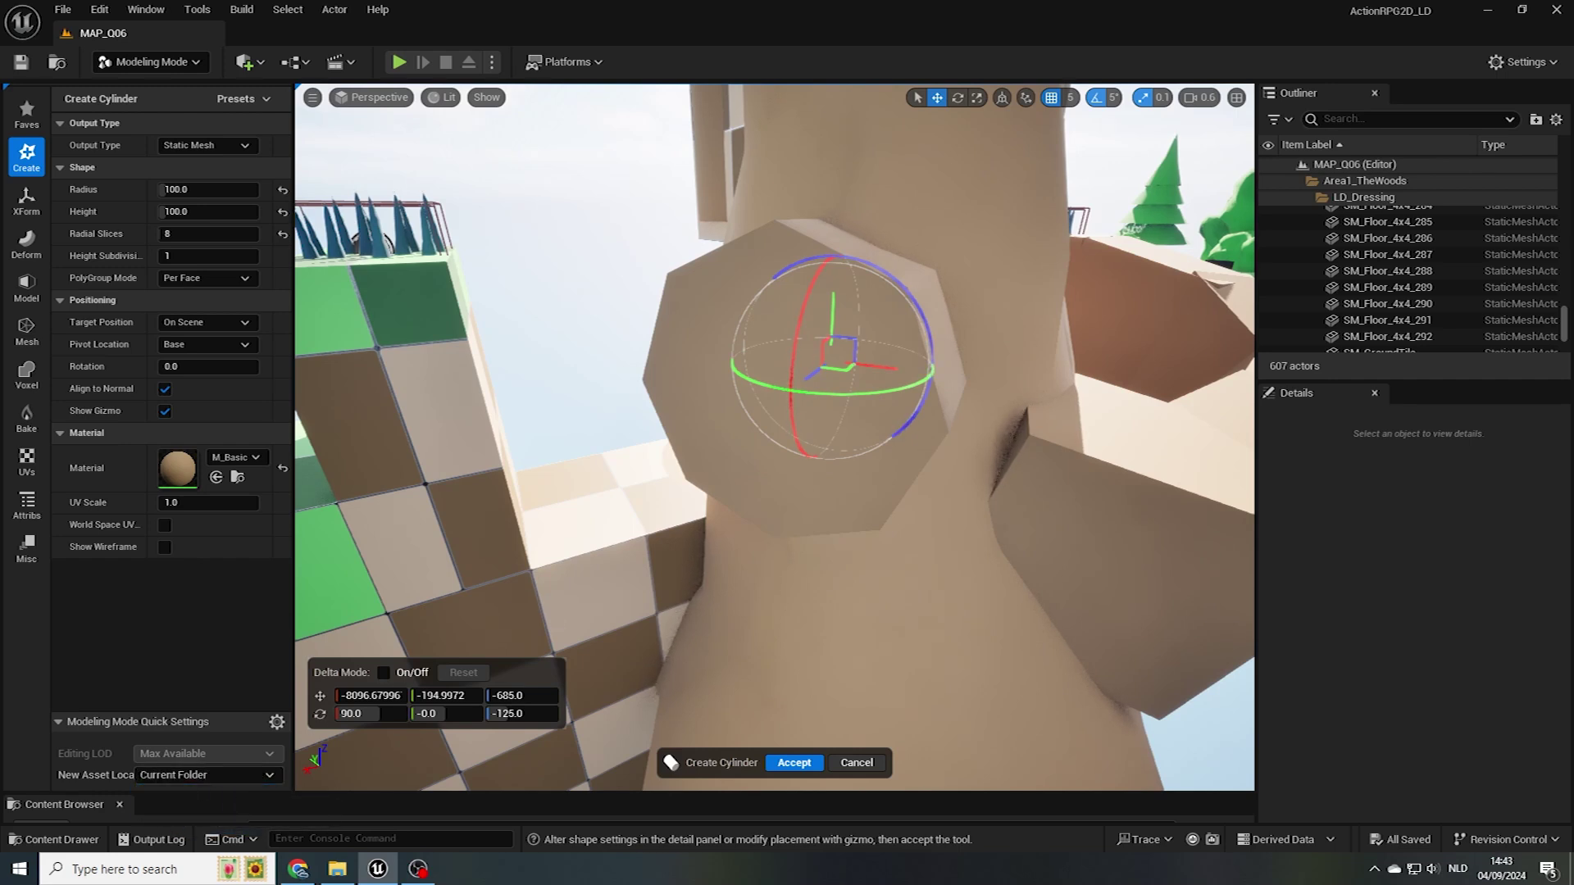
right_drag(531, 603, 531, 603)
Make Content > LD_DressingMeshes the current folder in the Content Drawer
key(ctrl+space)
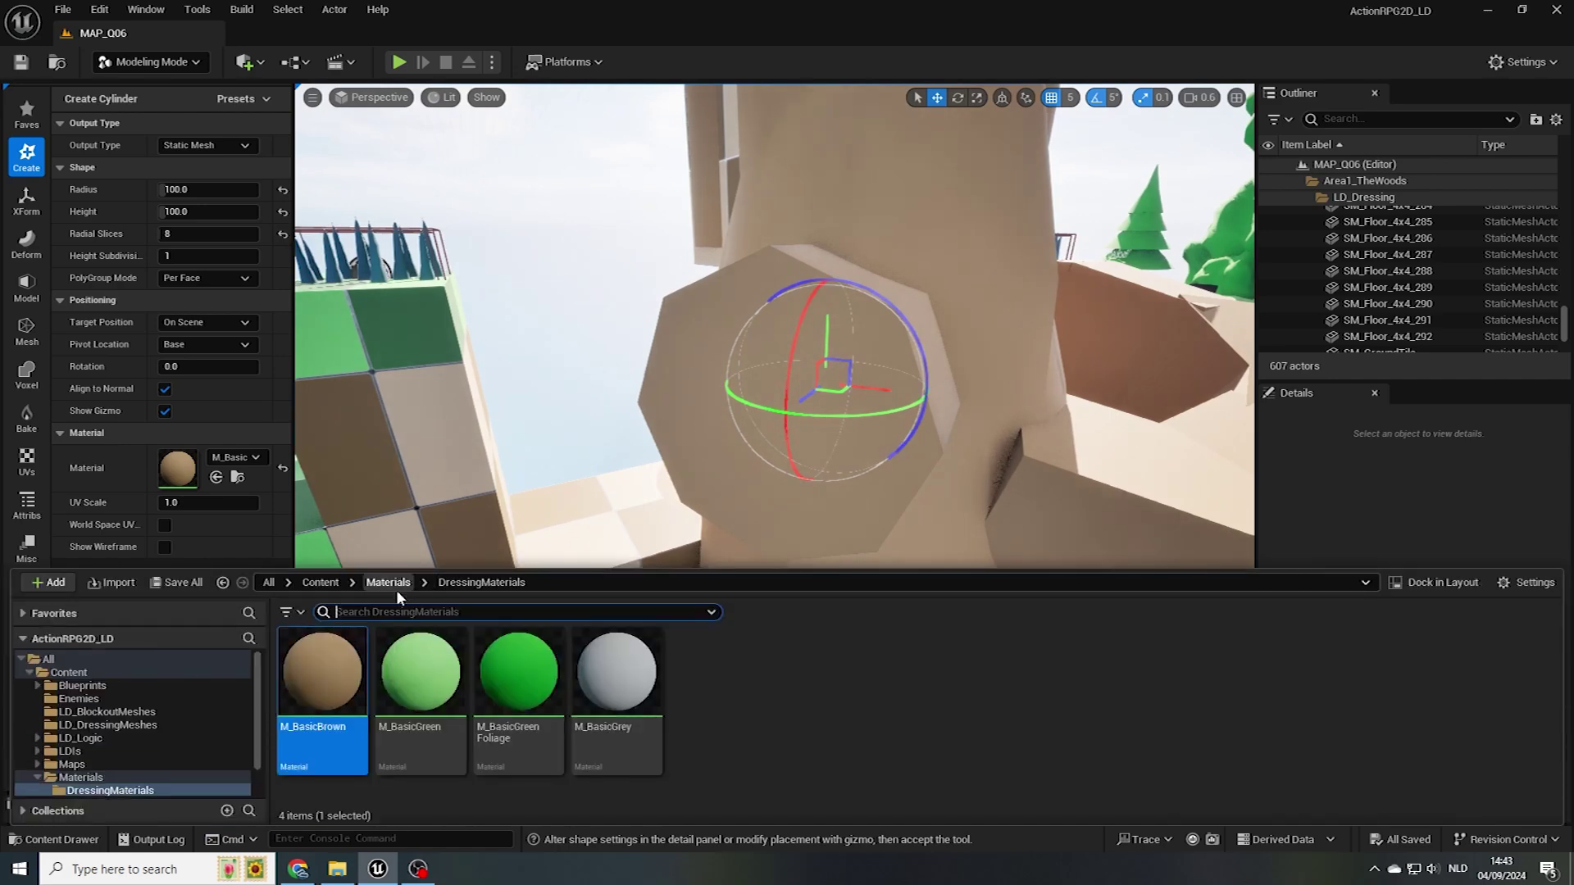
click(319, 582)
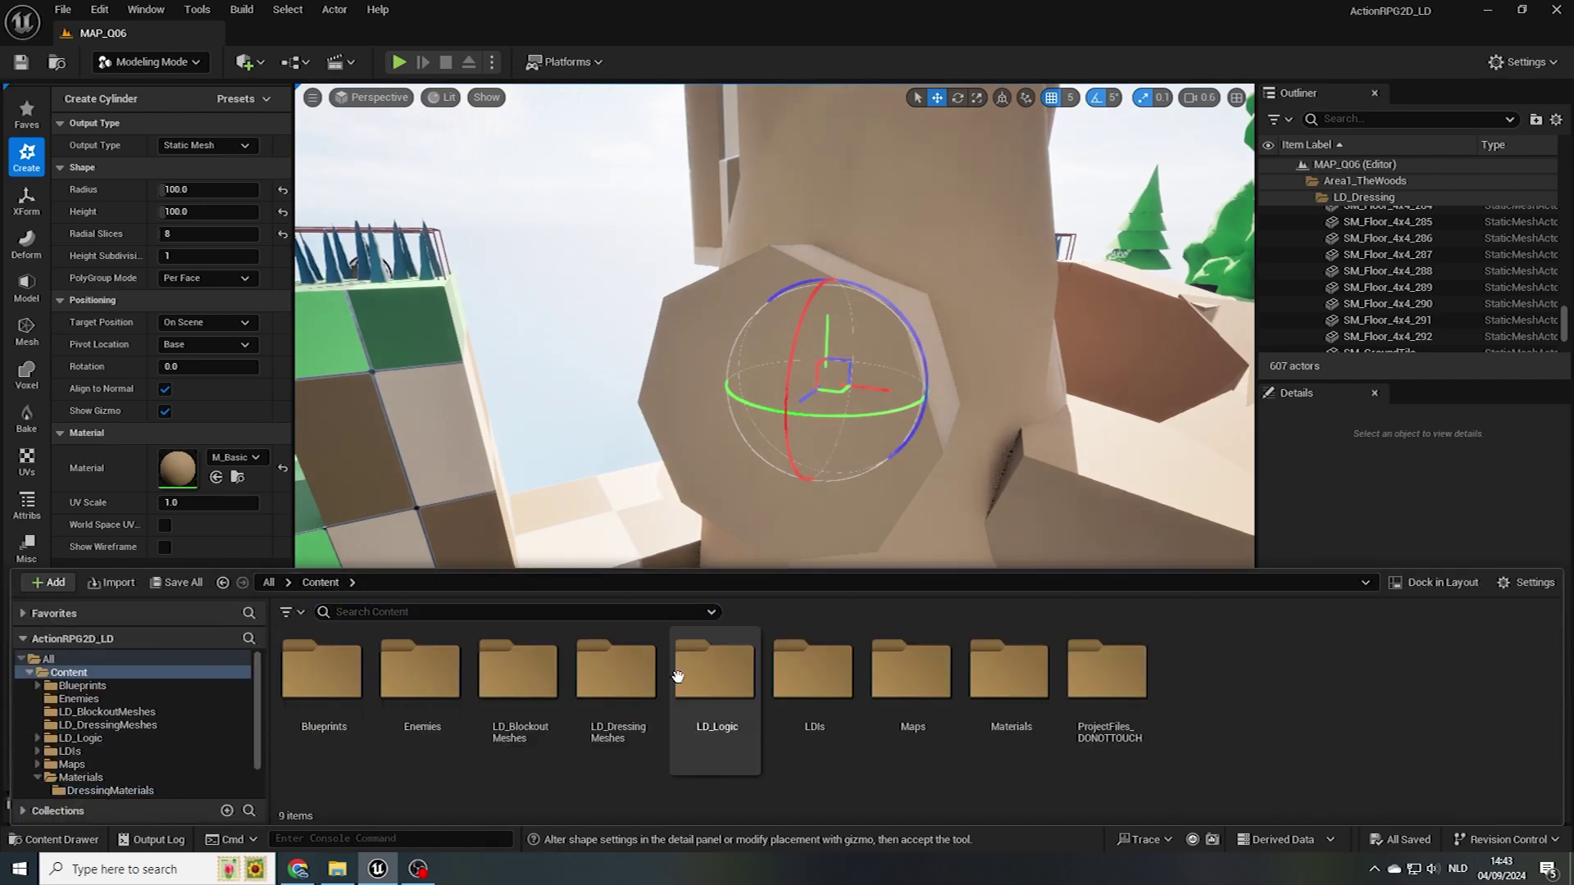
double_click(638, 673)
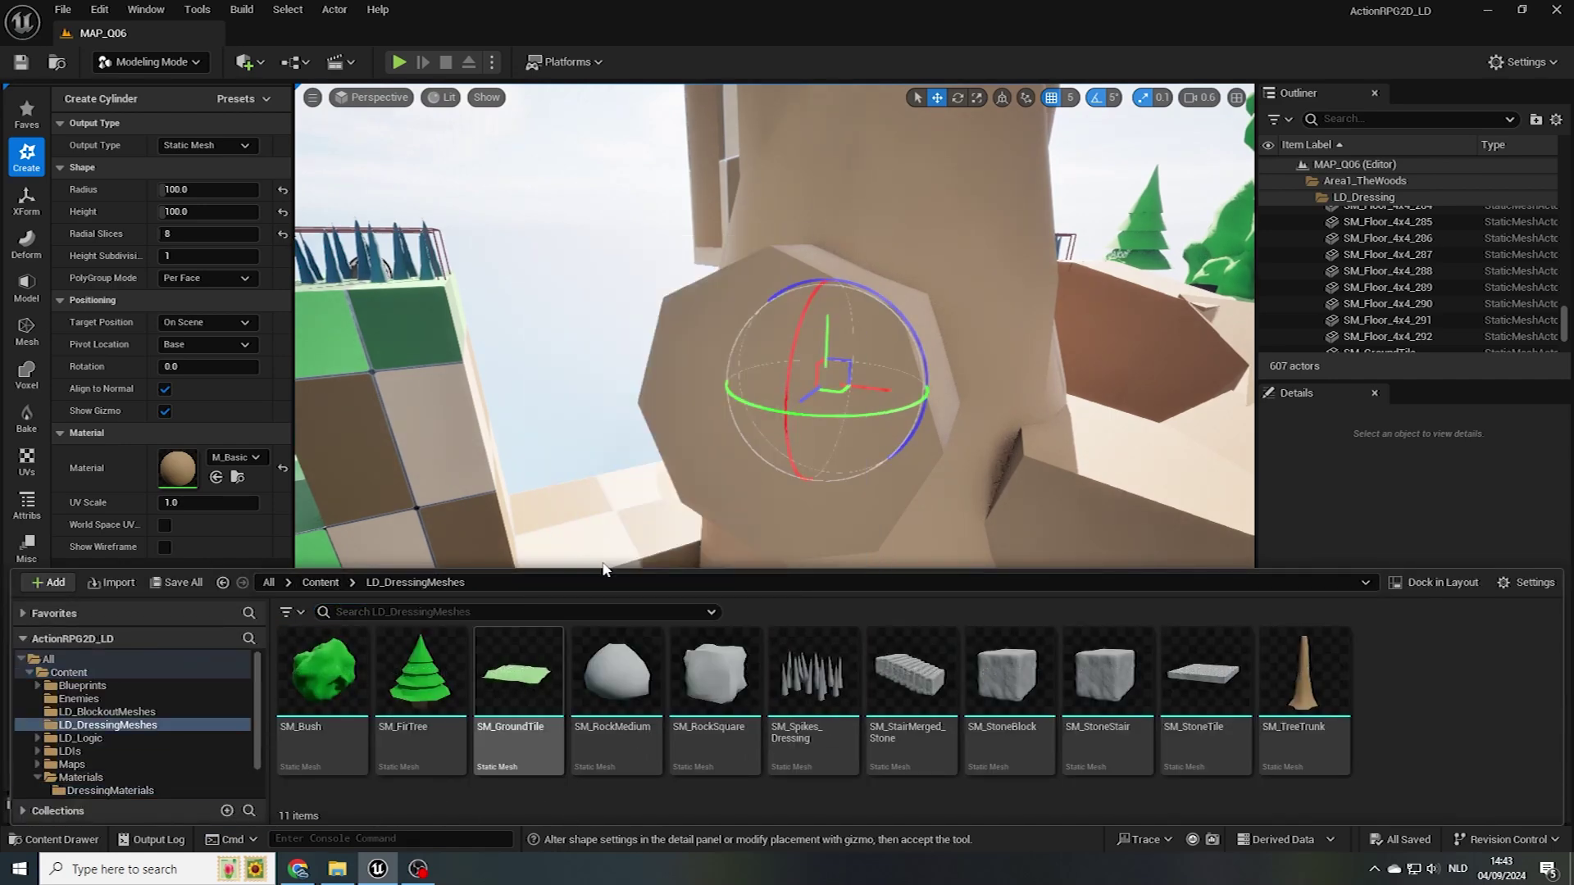
right_drag(594, 468, 594, 468)
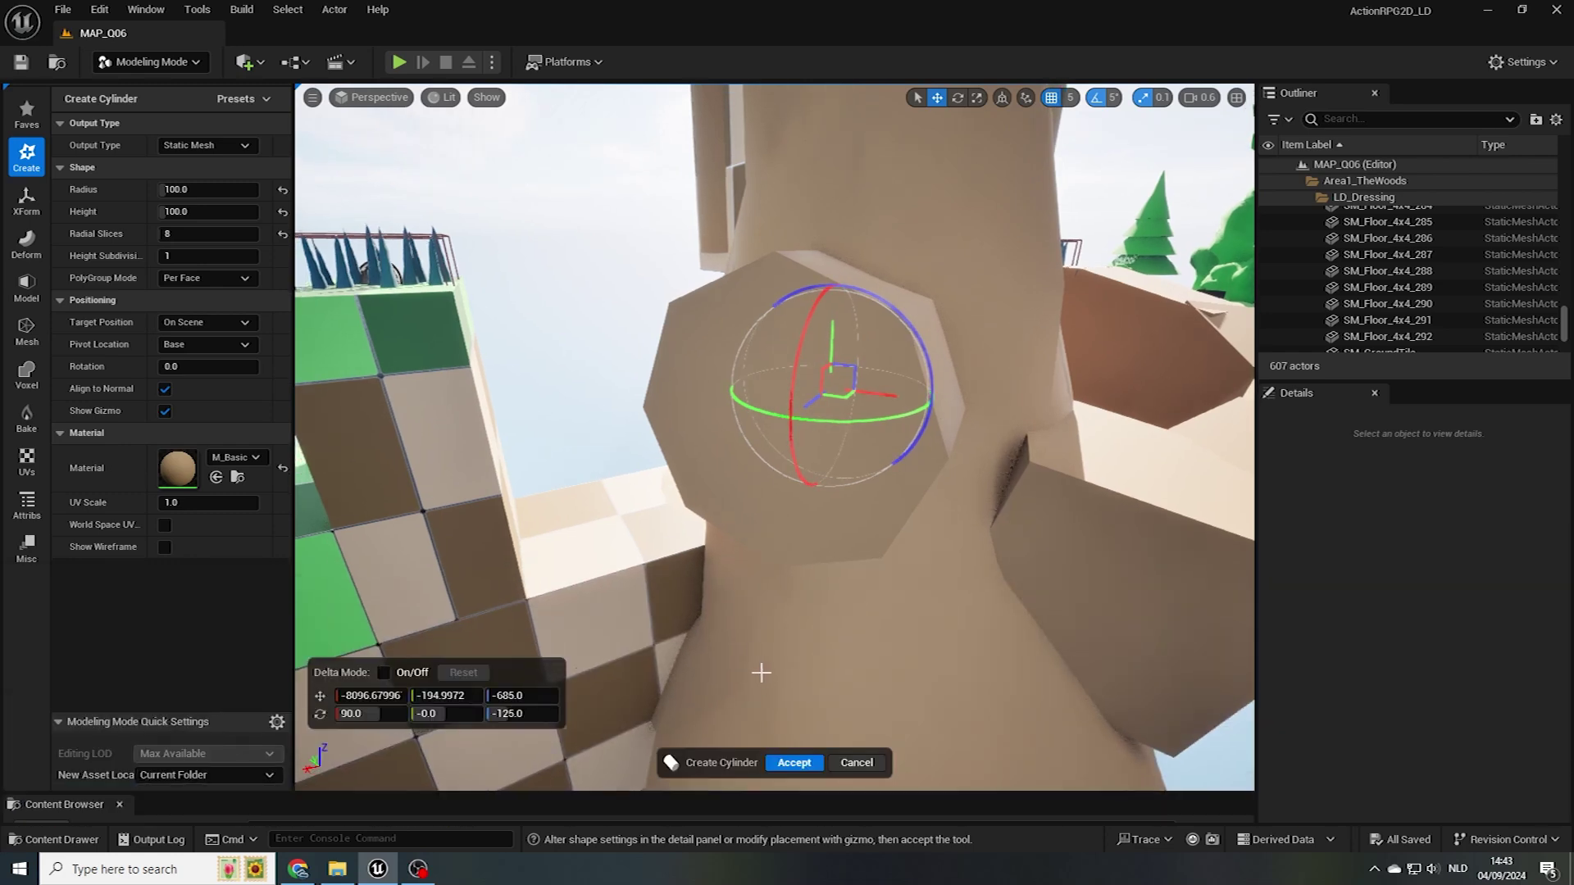
Accept the brown cylinder as a static mesh and select its asset in LD_DressingMeshes
click(795, 763)
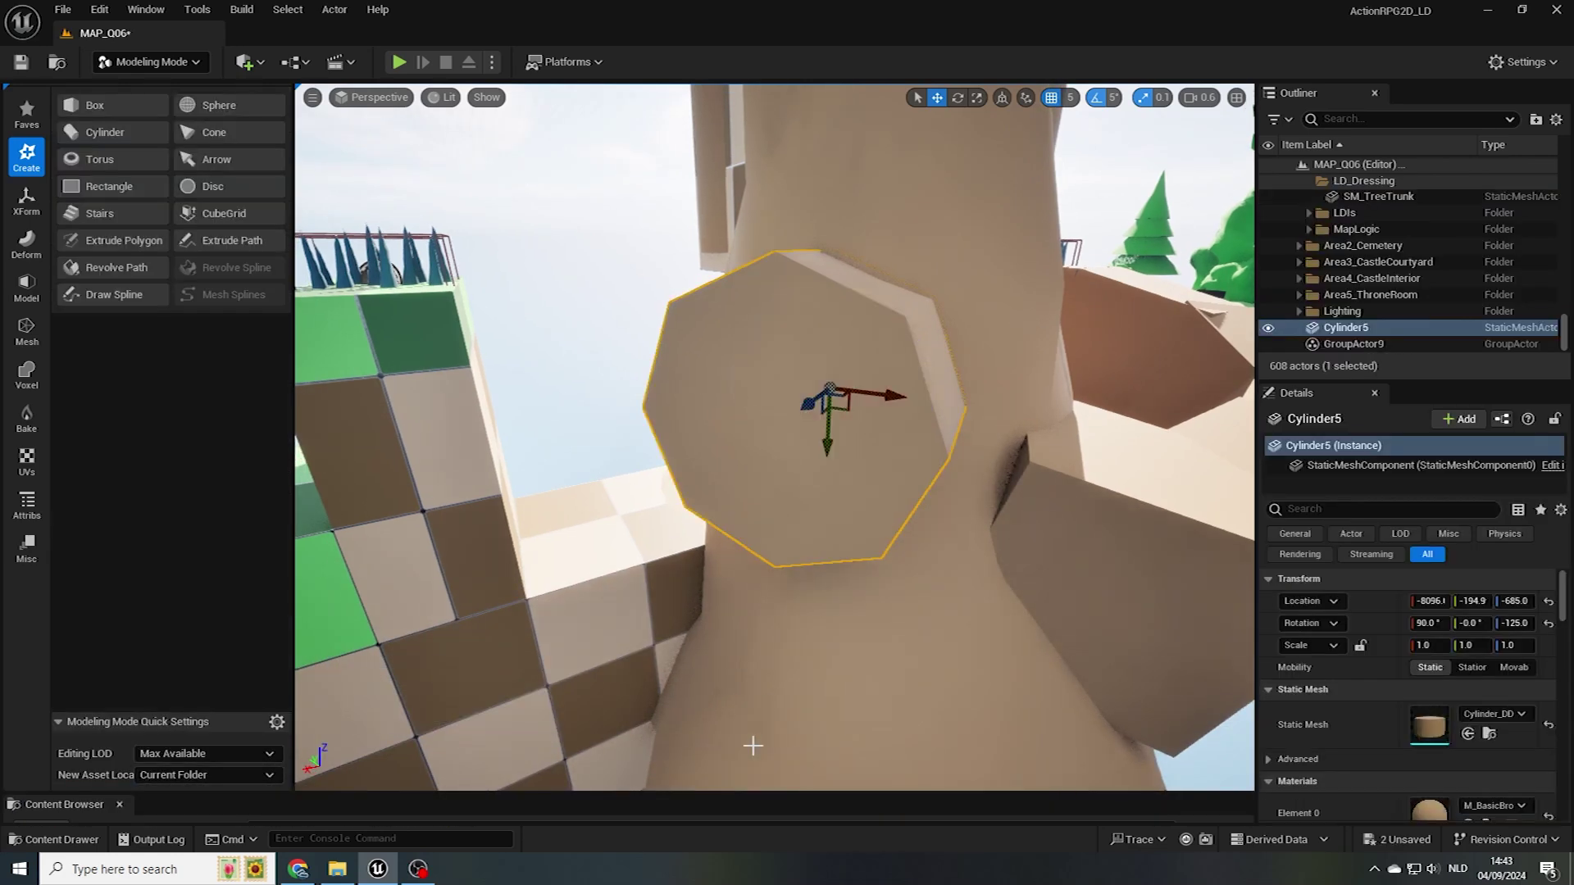
key(ctrl+space)
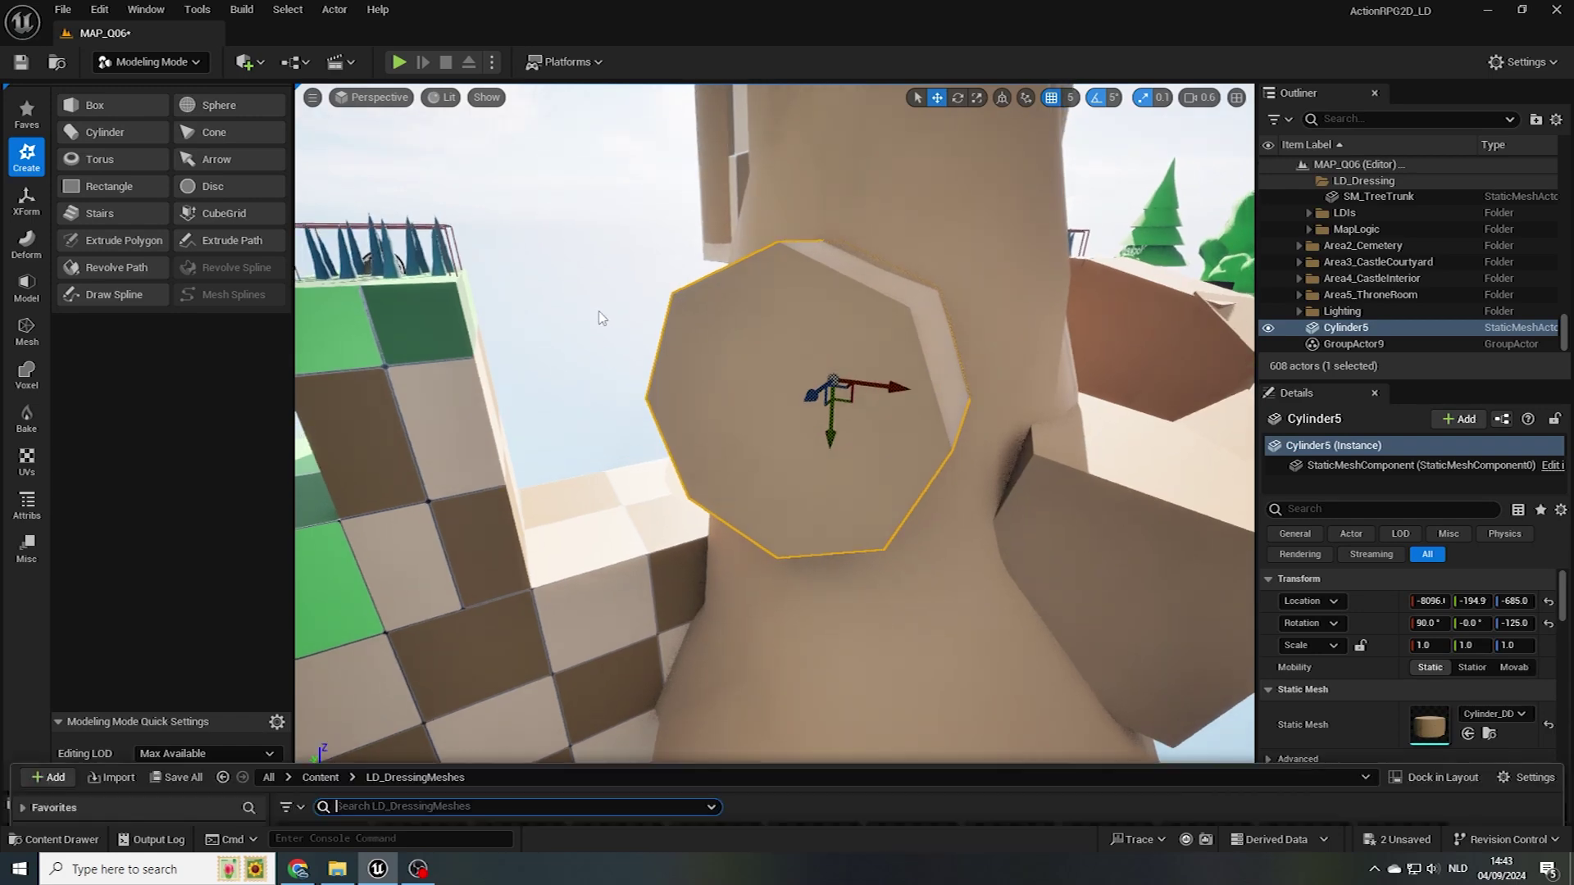
right_drag(776, 369, 775, 368)
key(ctrl+space)
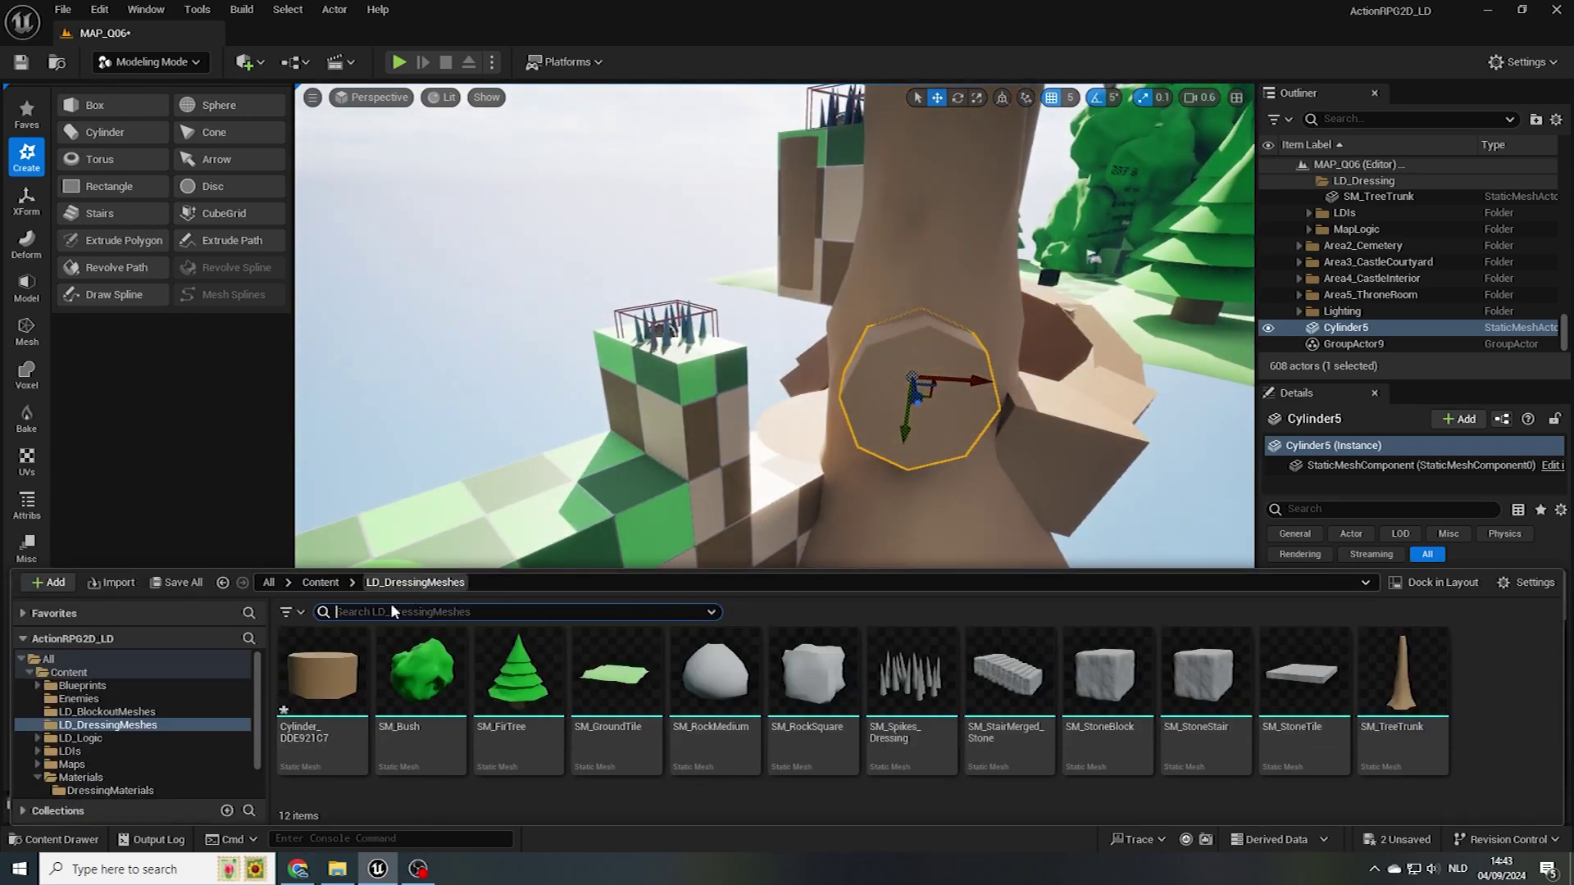
key(ctrl+space)
click(522, 490)
key(ctrl+space)
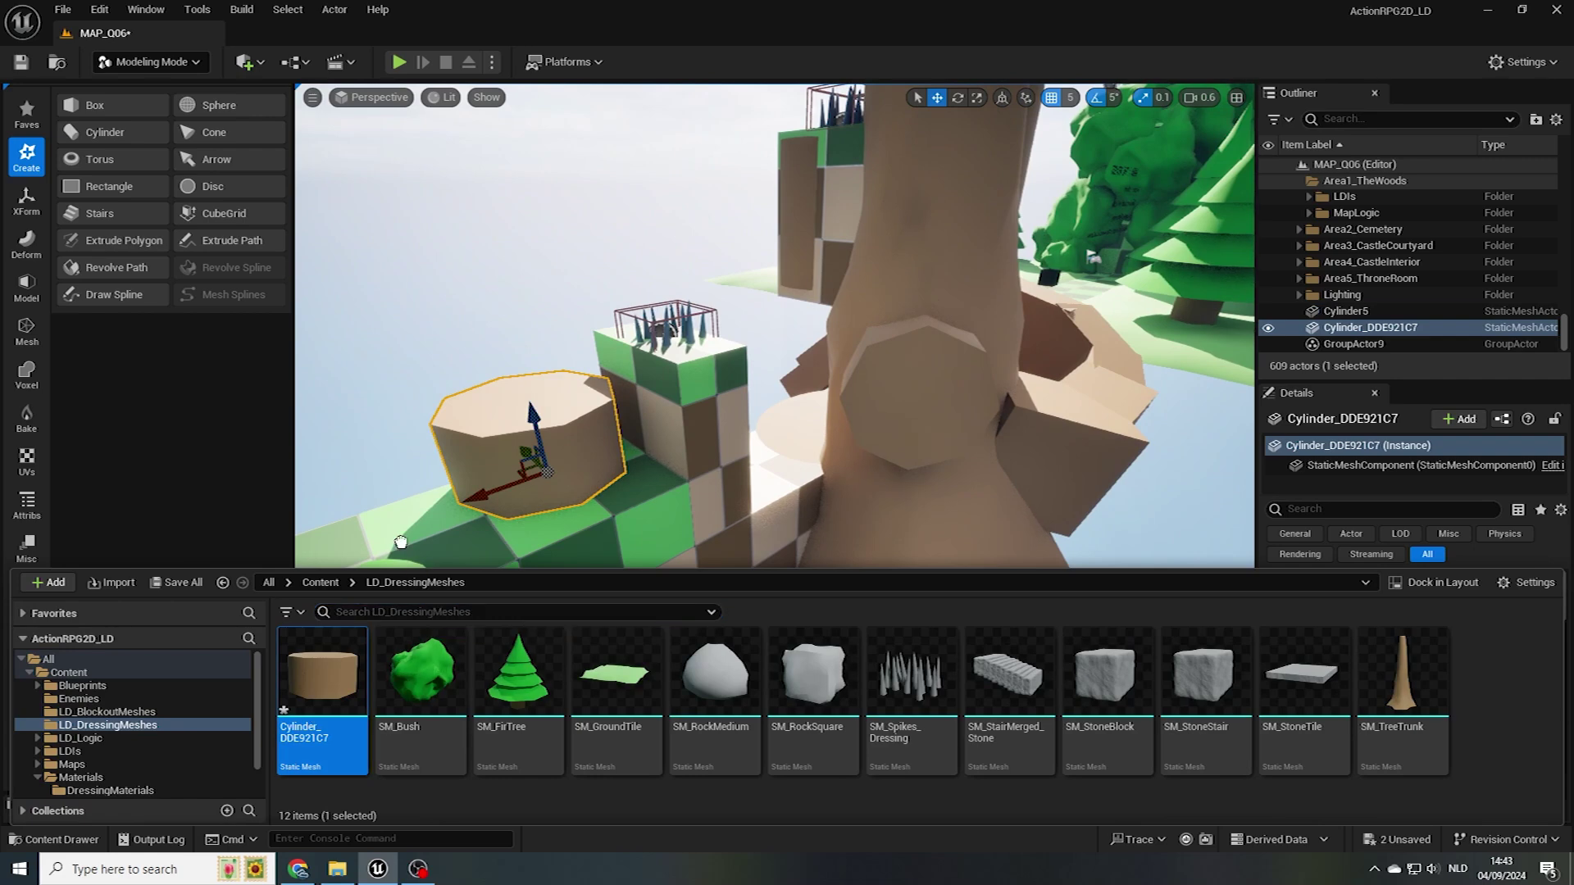
Place a trial cylinder at 1.6 scale by the grass block, then delete the extra branches
drag(322, 702, 355, 503)
right_drag(355, 502, 456, 451)
key(r)
mouse_move(432, 457)
mouse_down()
mouse_move(504, 500)
mouse_move(587, 270)
mouse_up()
key(e)
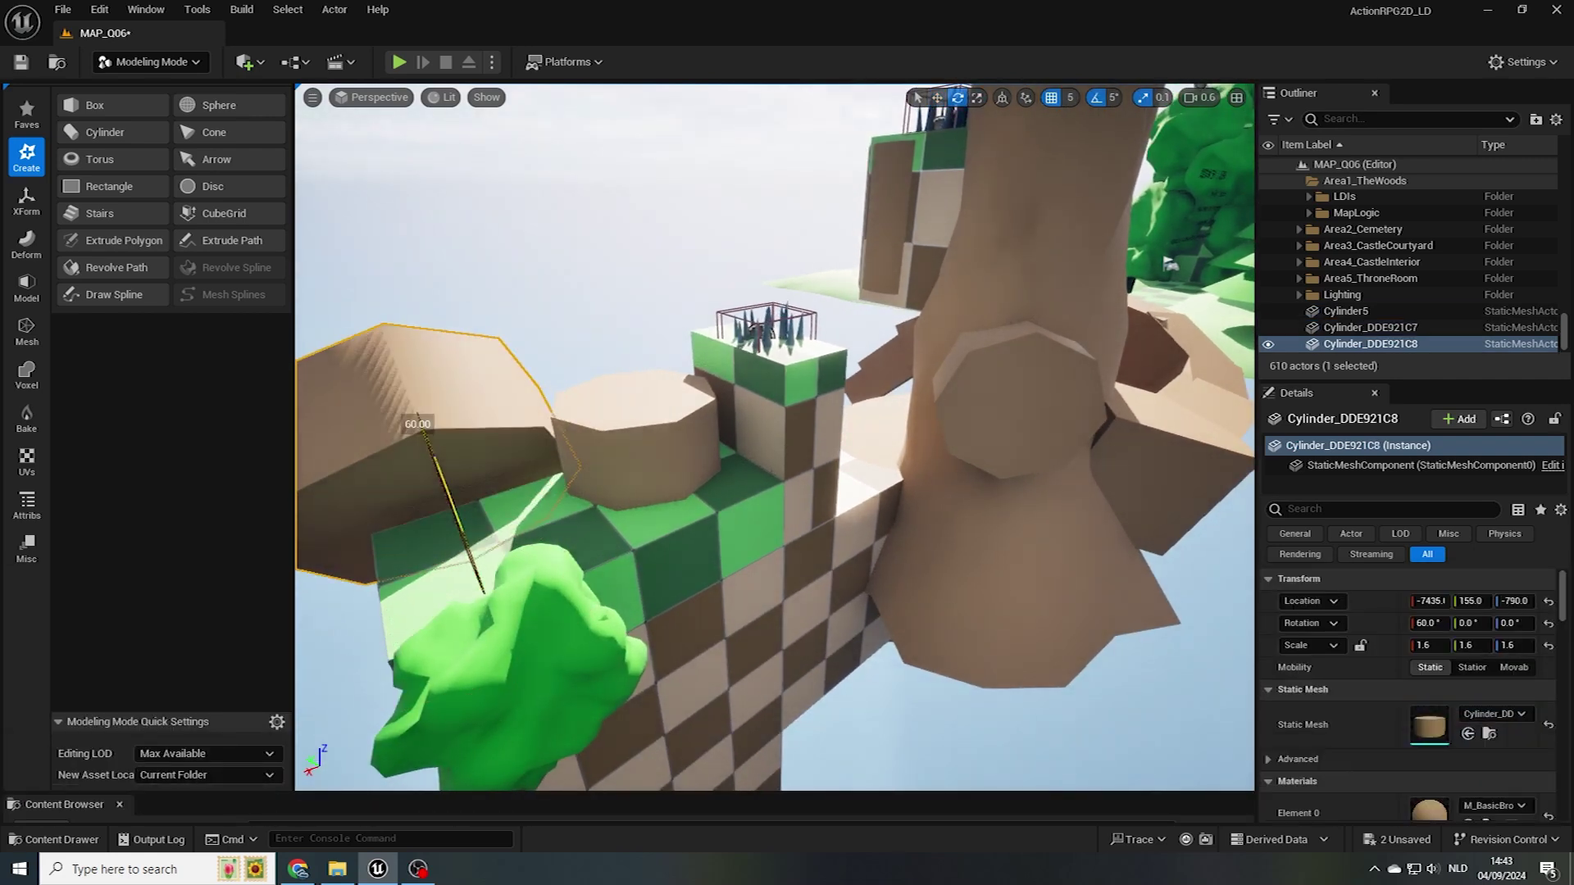
mouse_move(585, 271)
right_down()
mouse_move(788, 645)
mouse_move(715, 571)
right_up()
key(Delete)
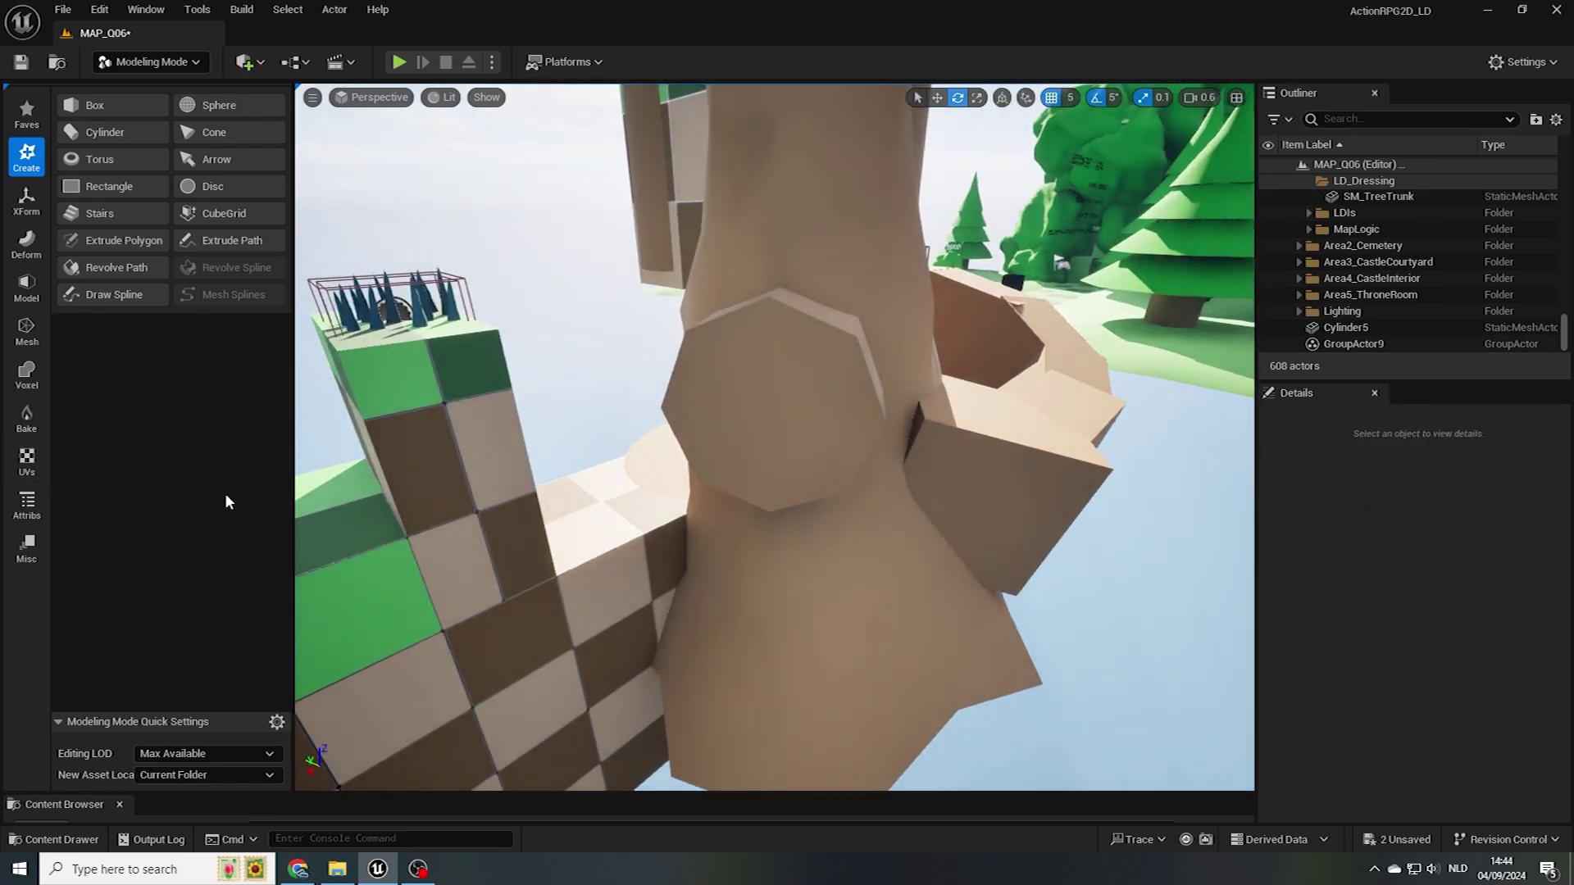
Select the Cylinder5 branch stub and start PolyGroup Edit on it
click(751, 384)
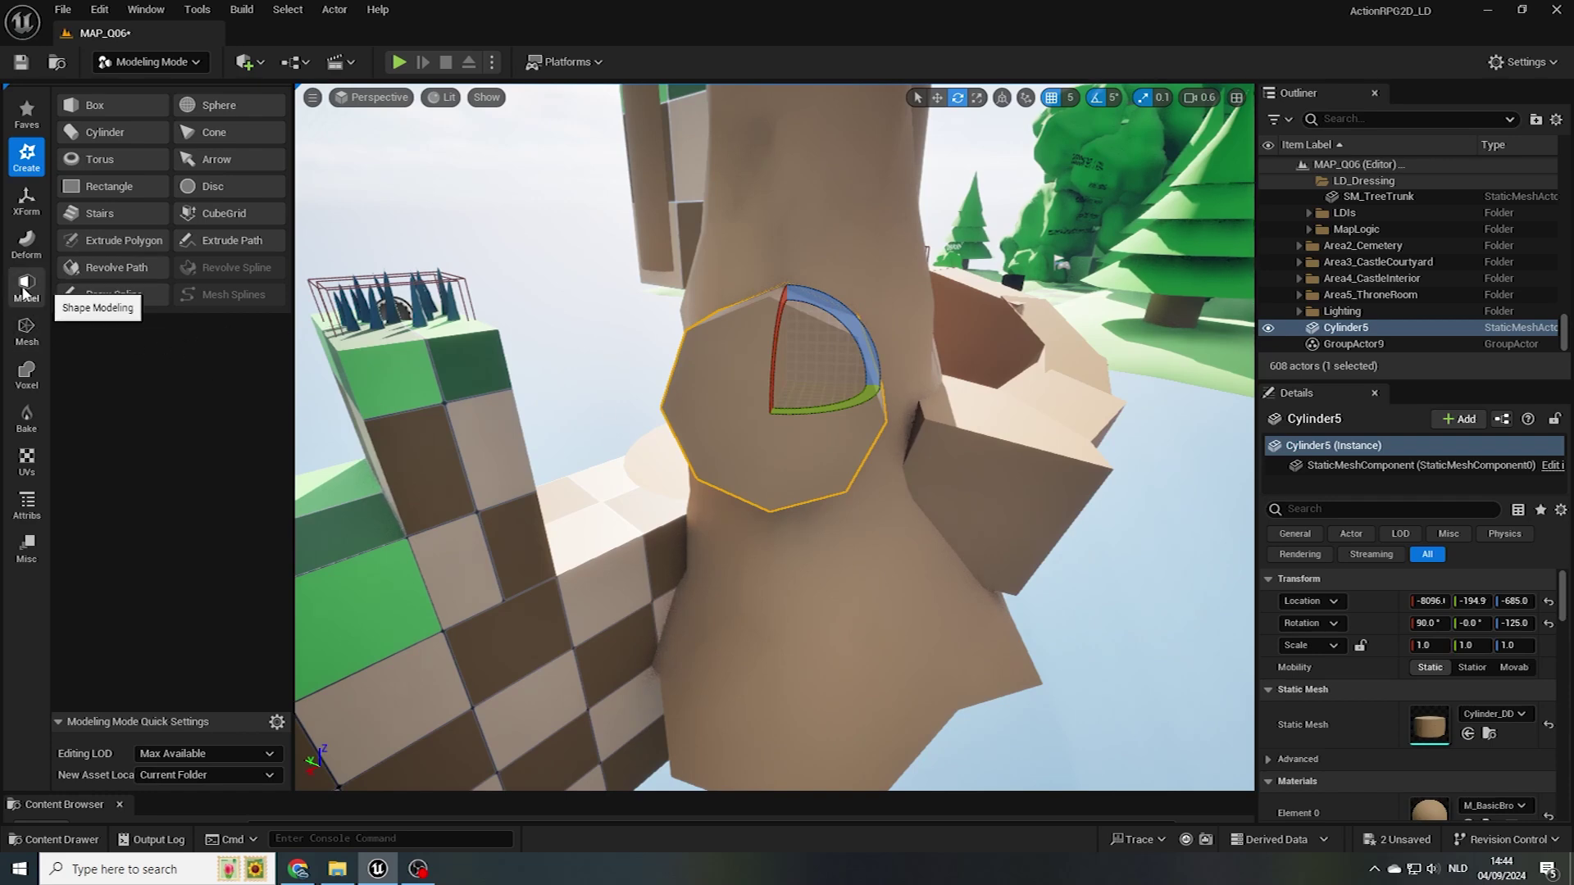
click(24, 293)
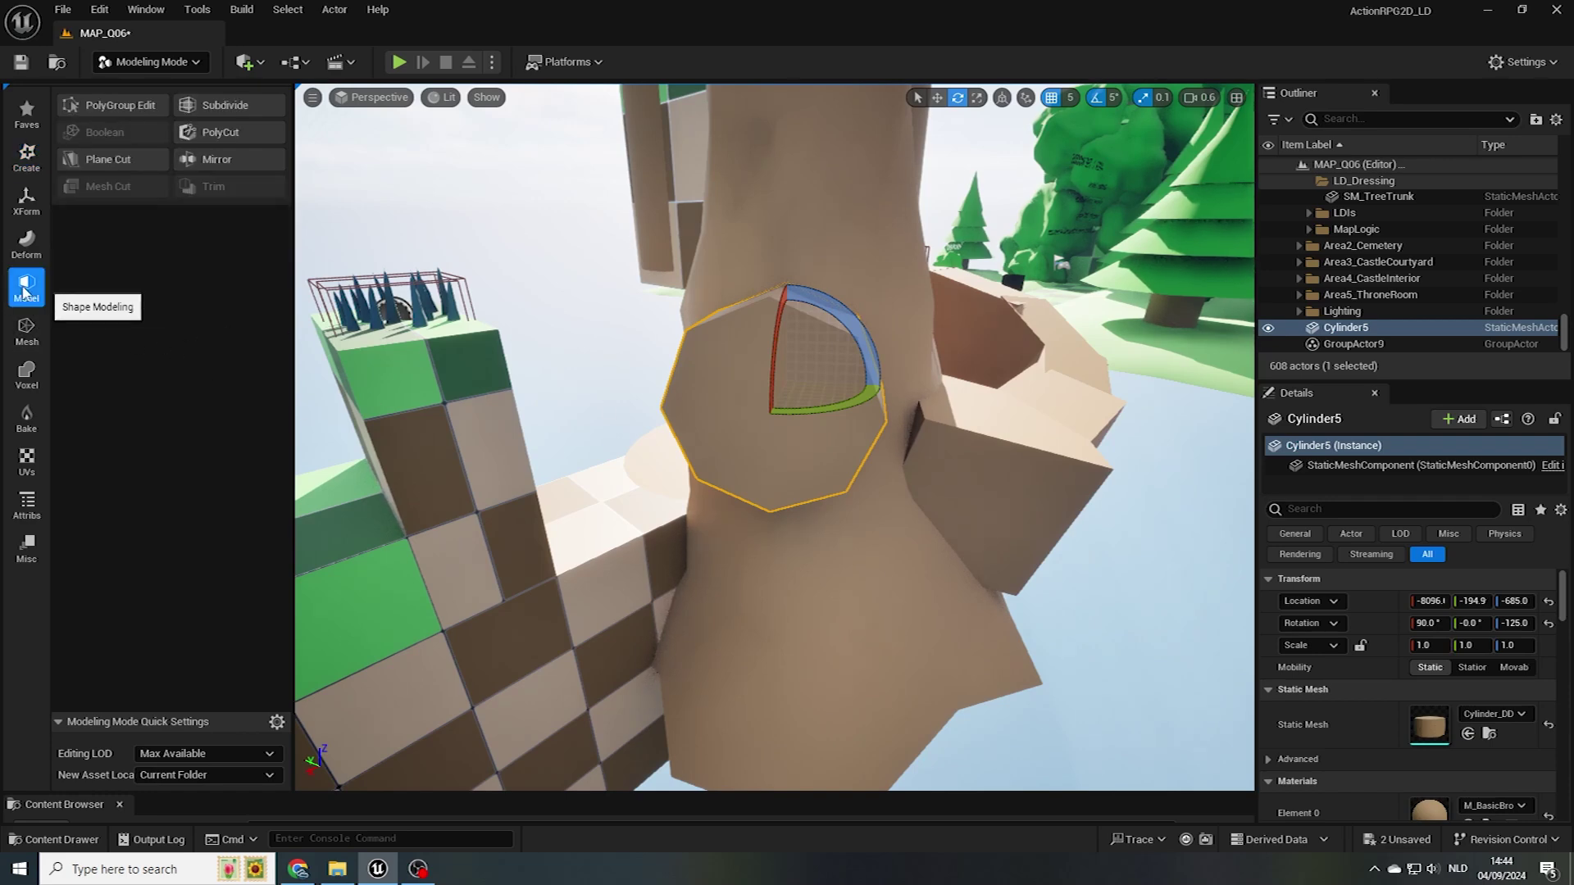
click(119, 115)
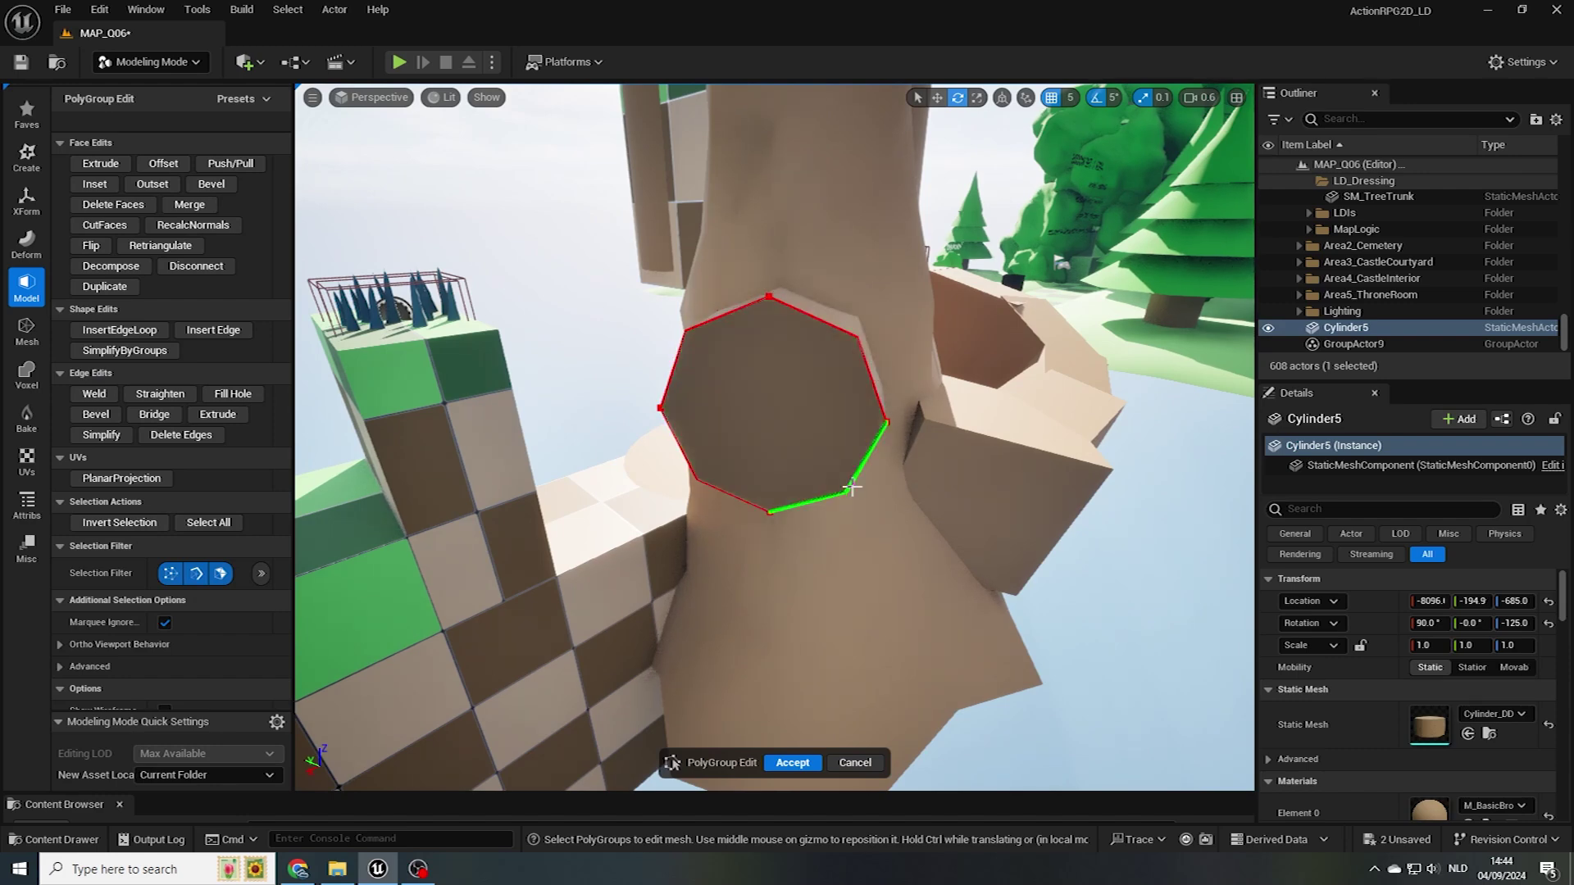
Rotate the stub's octagonal end face to angle into the trunk, keeping full size, and accept
click(796, 411)
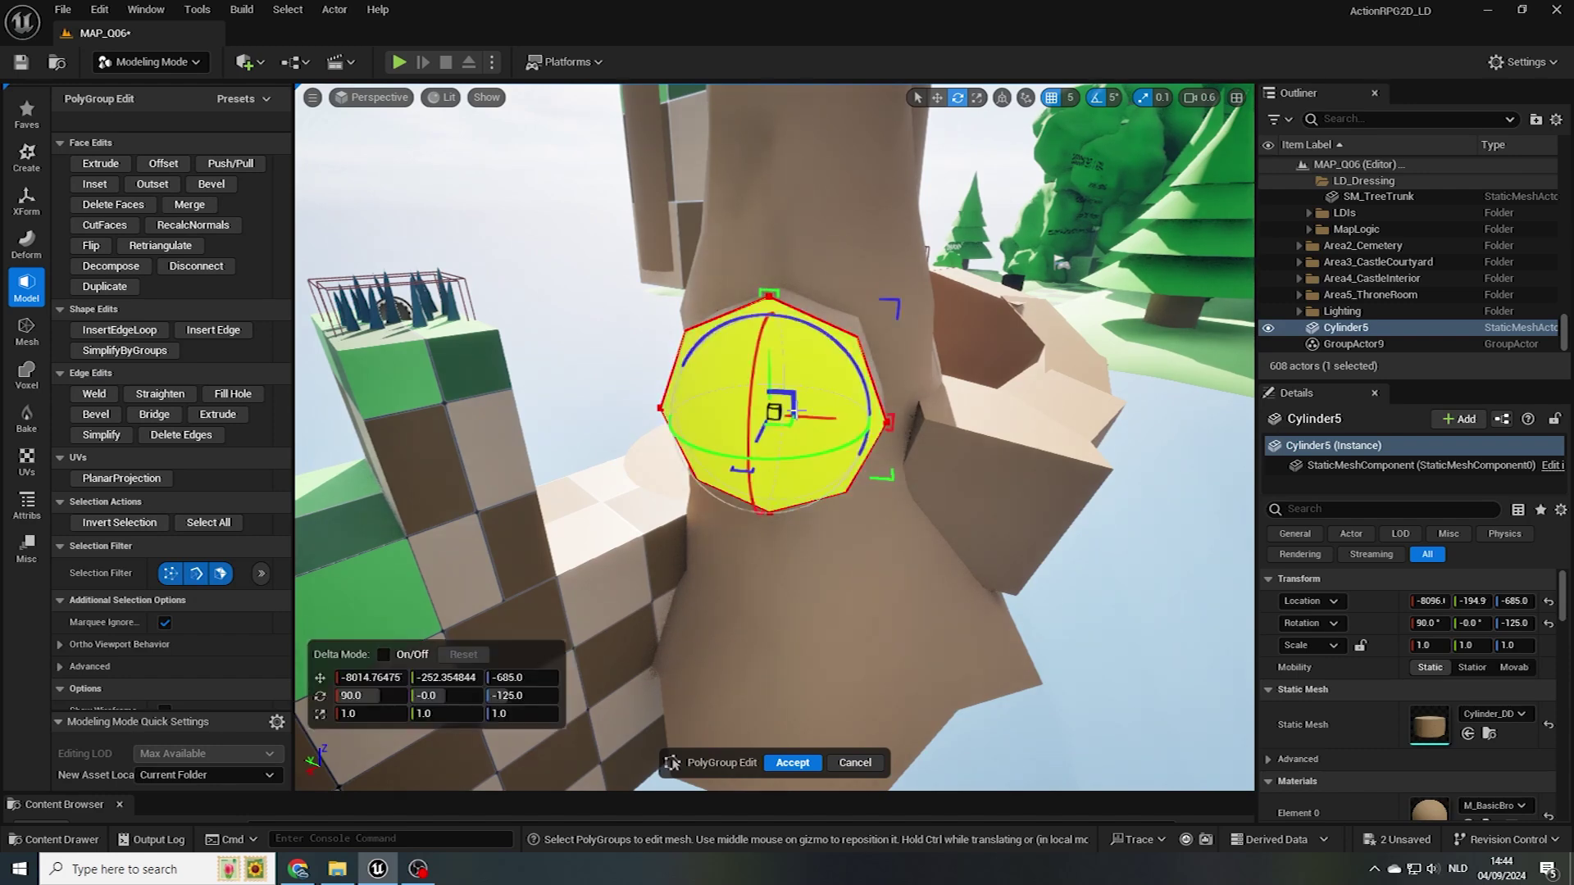
drag(888, 308, 883, 326)
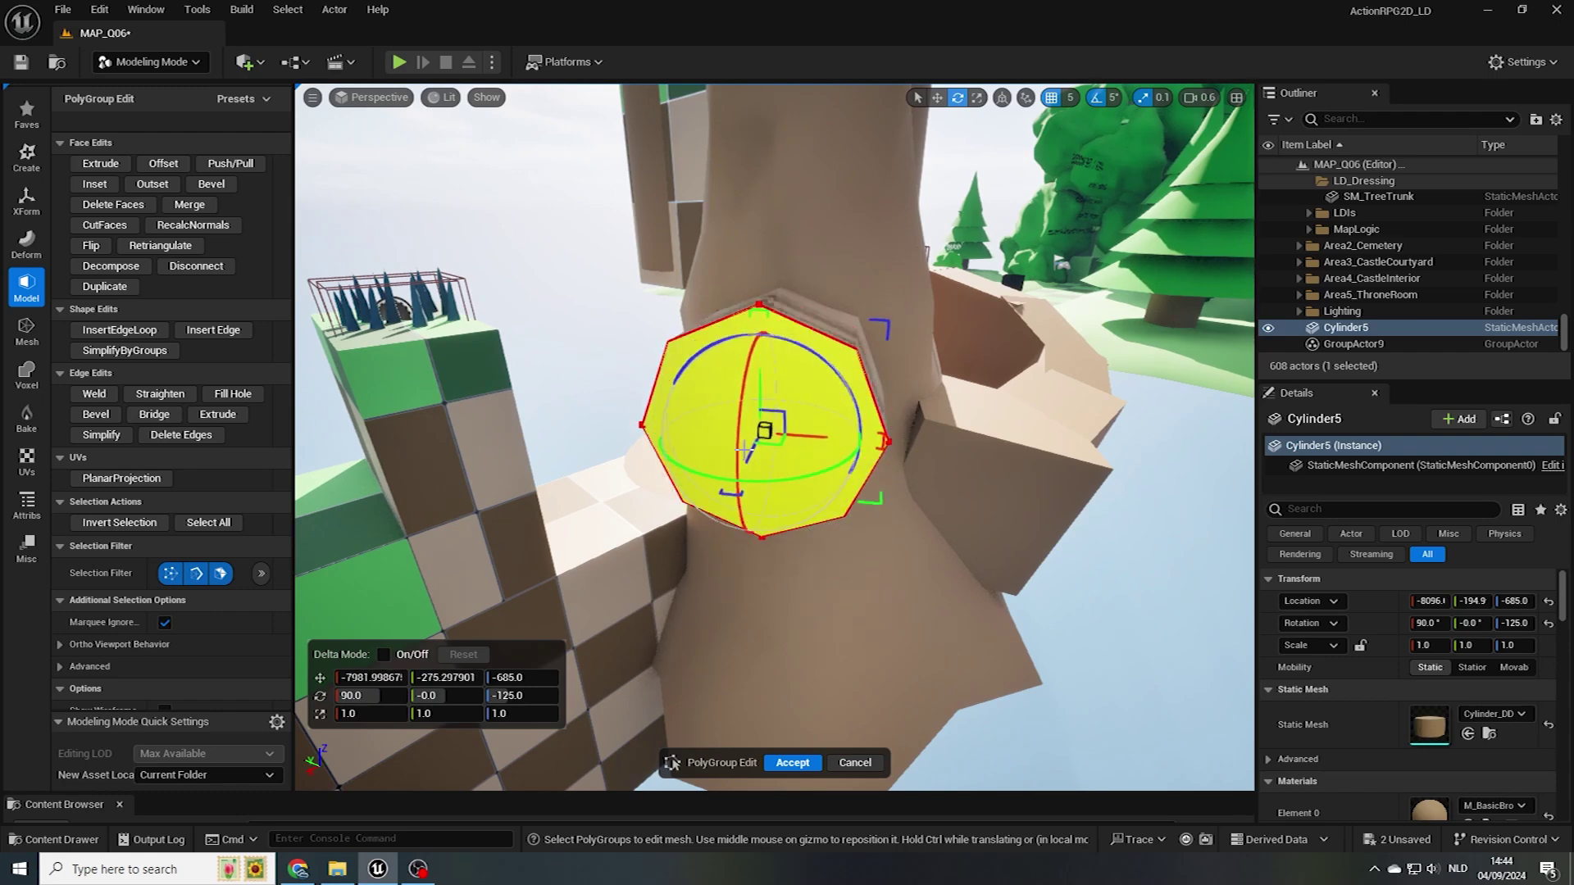
key(ctrl+z)
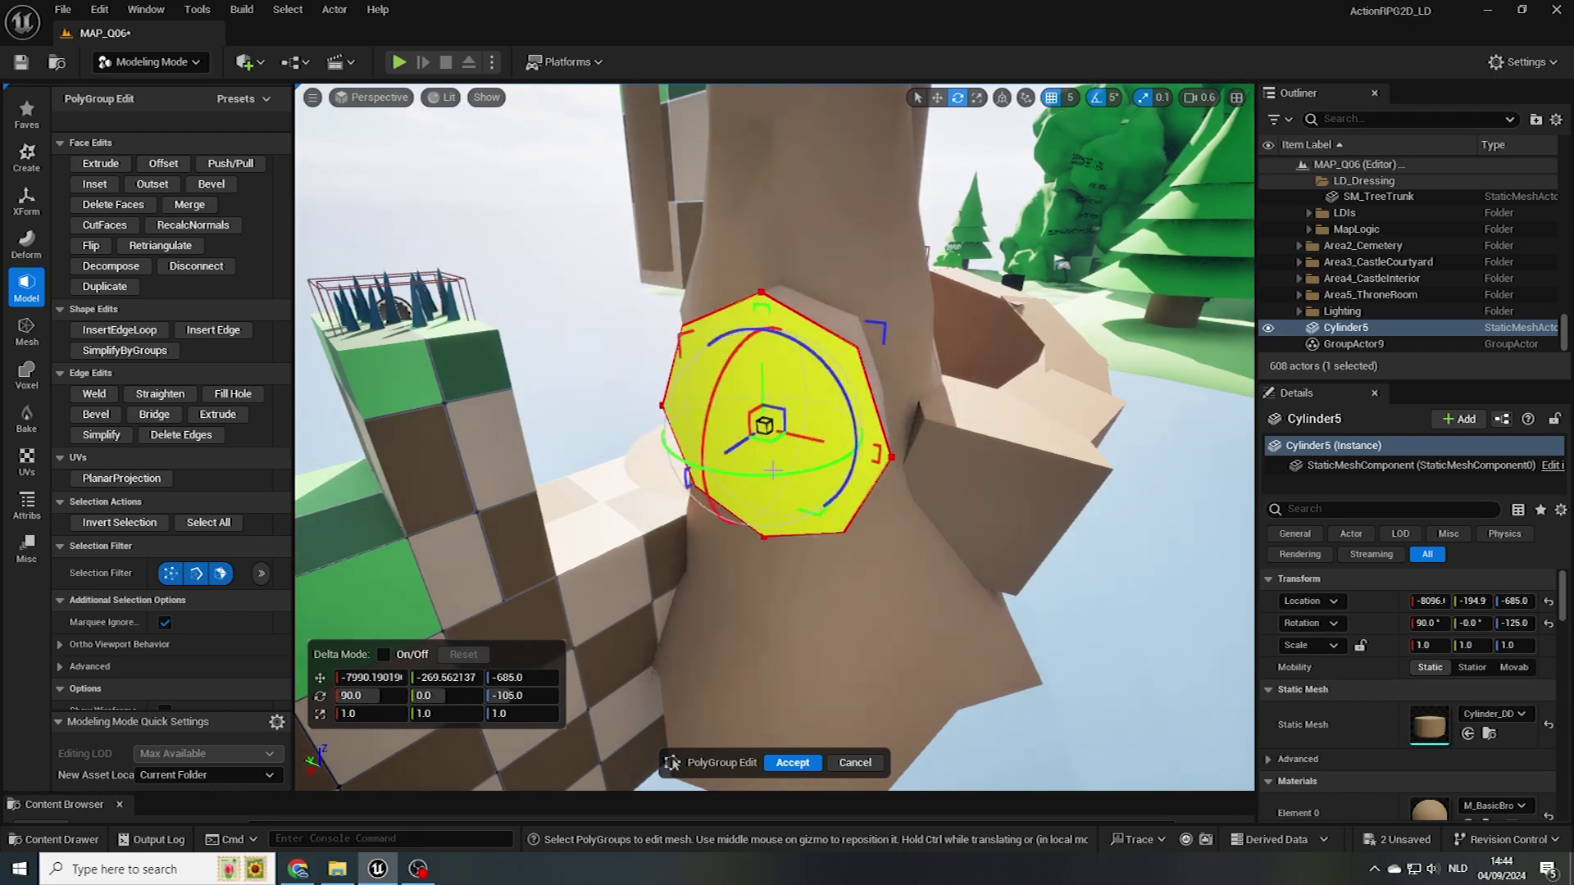
drag(883, 326, 712, 470)
drag(861, 348, 845, 382)
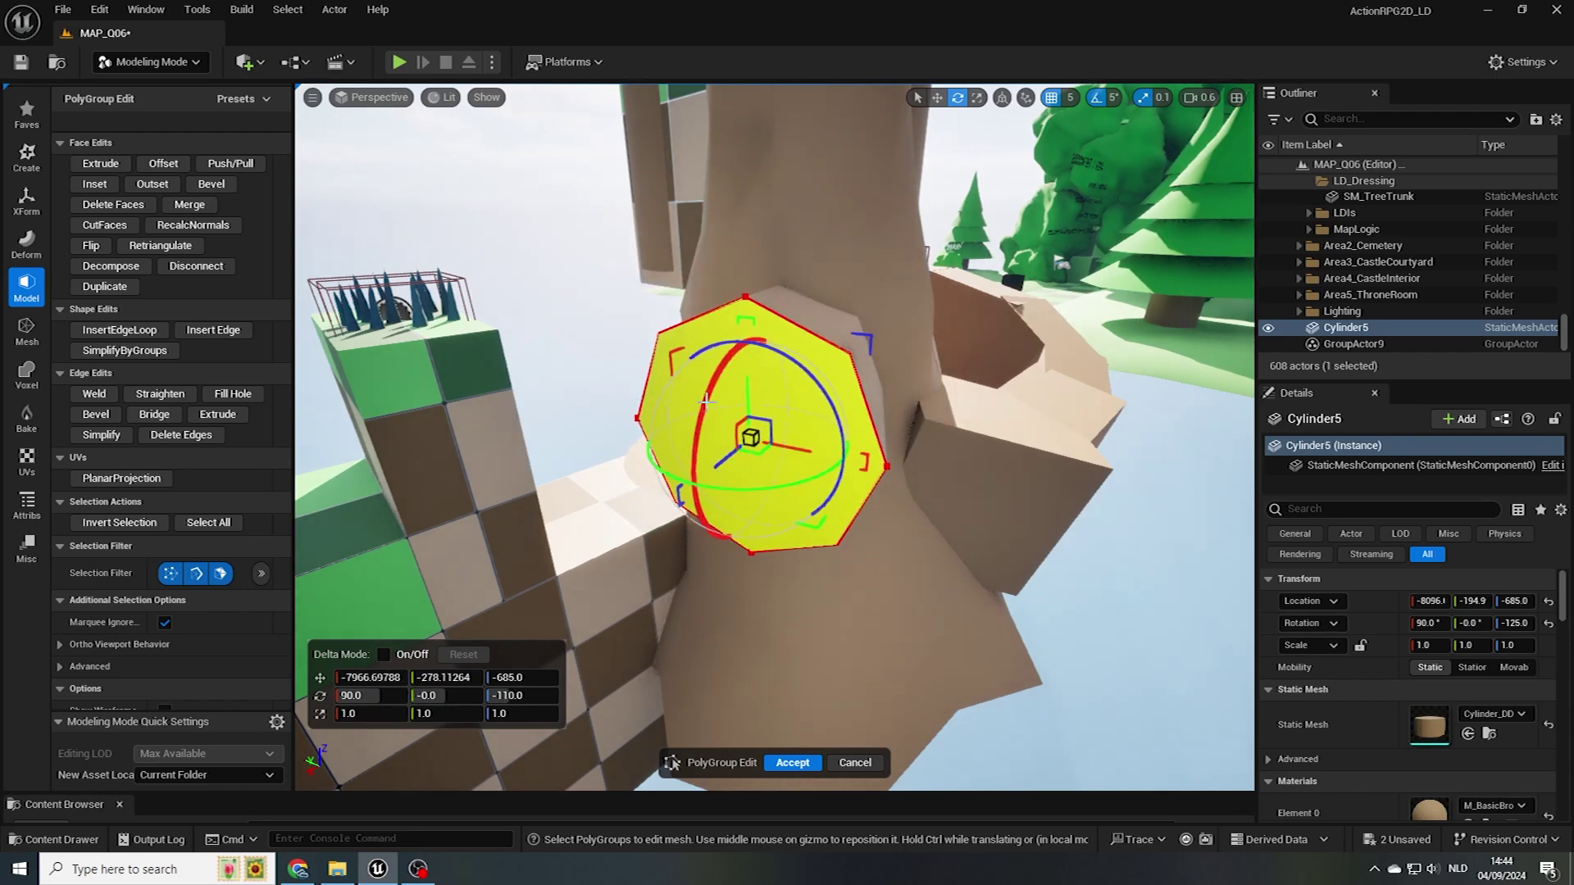
drag(844, 383, 853, 378)
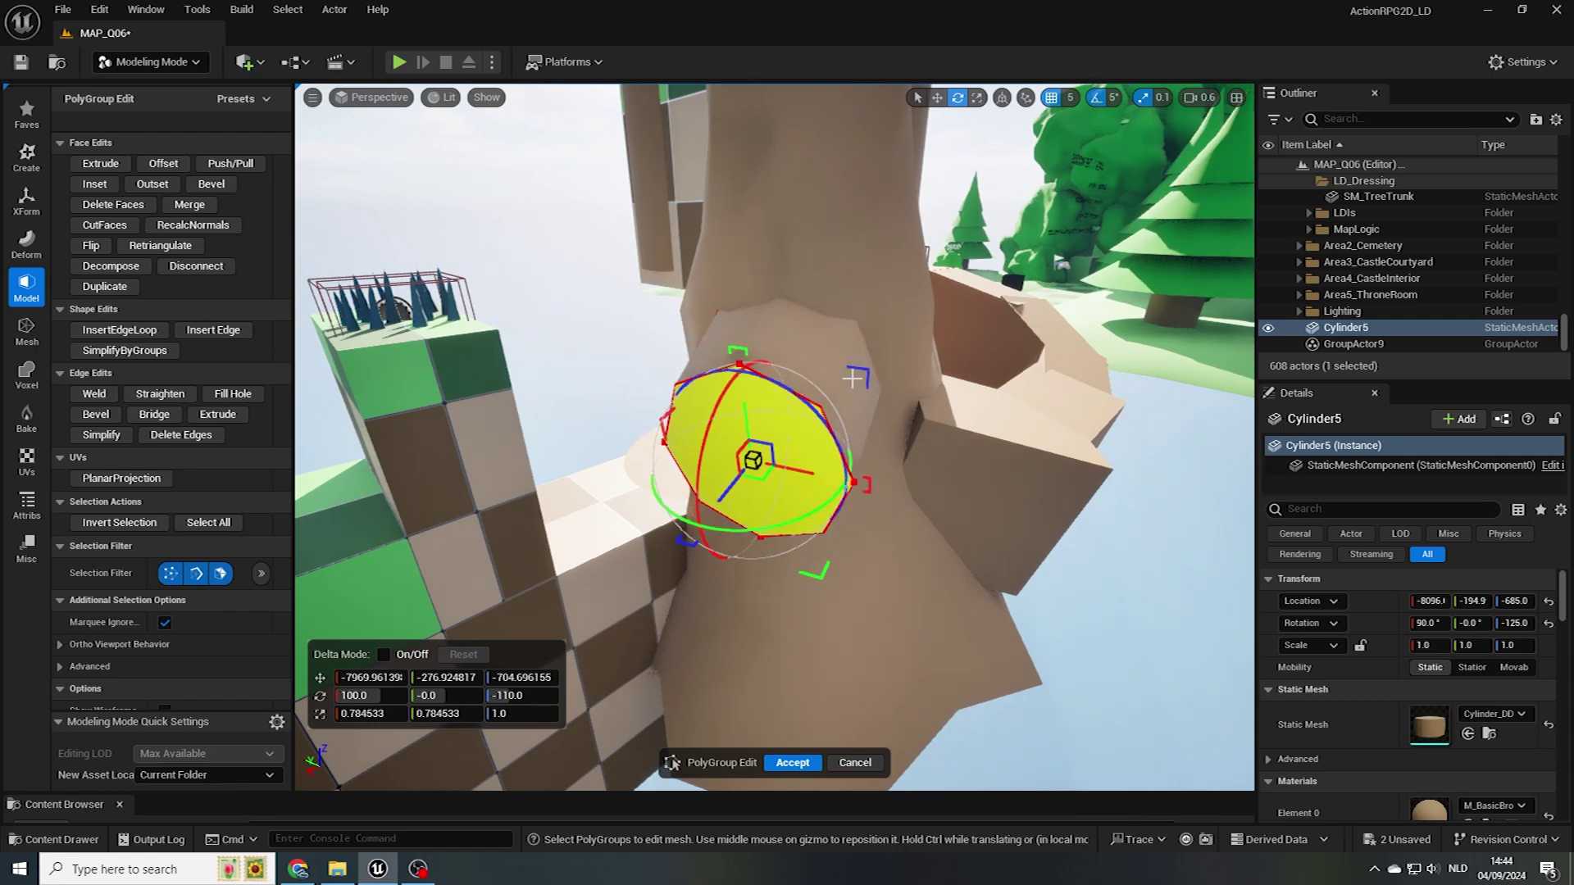
key(ctrl+z)
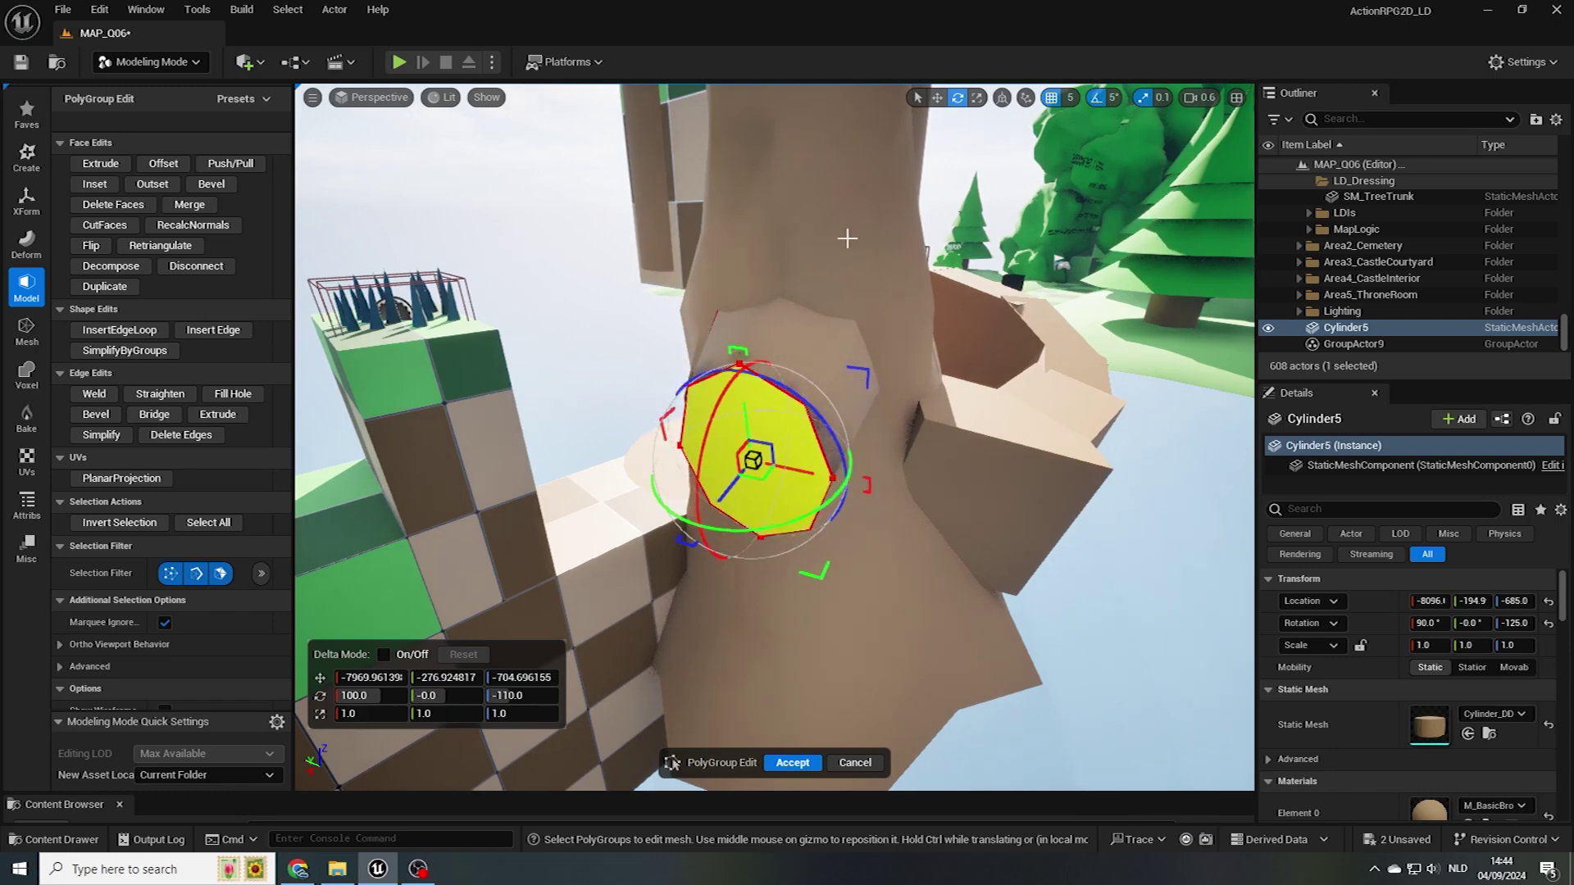
click(787, 763)
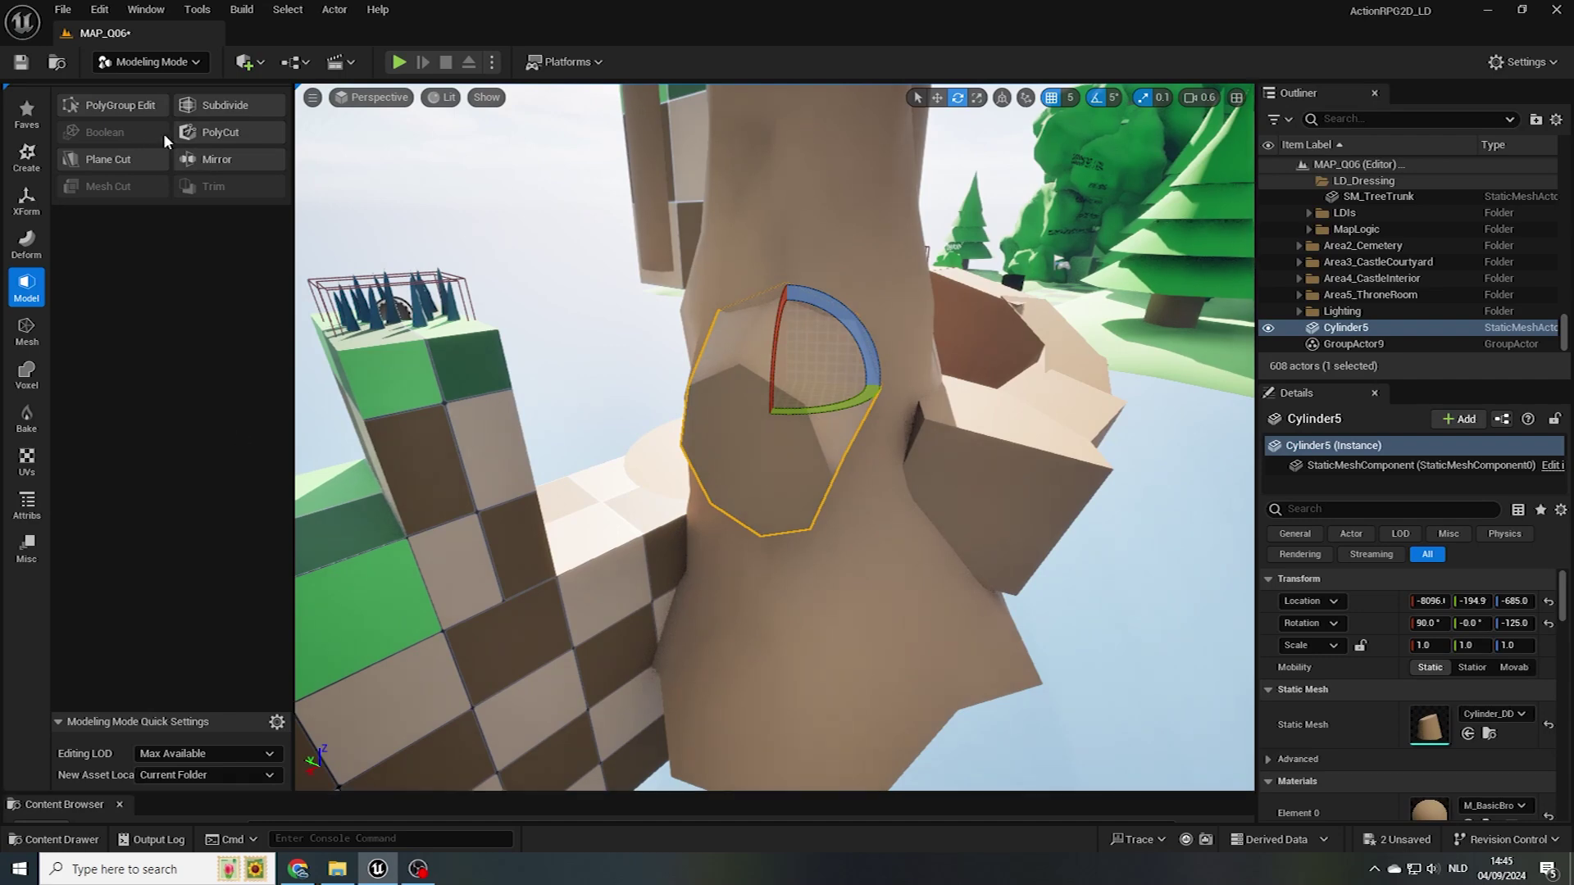
Select the branch's octagonal end face and extrude it by one segment
click(117, 105)
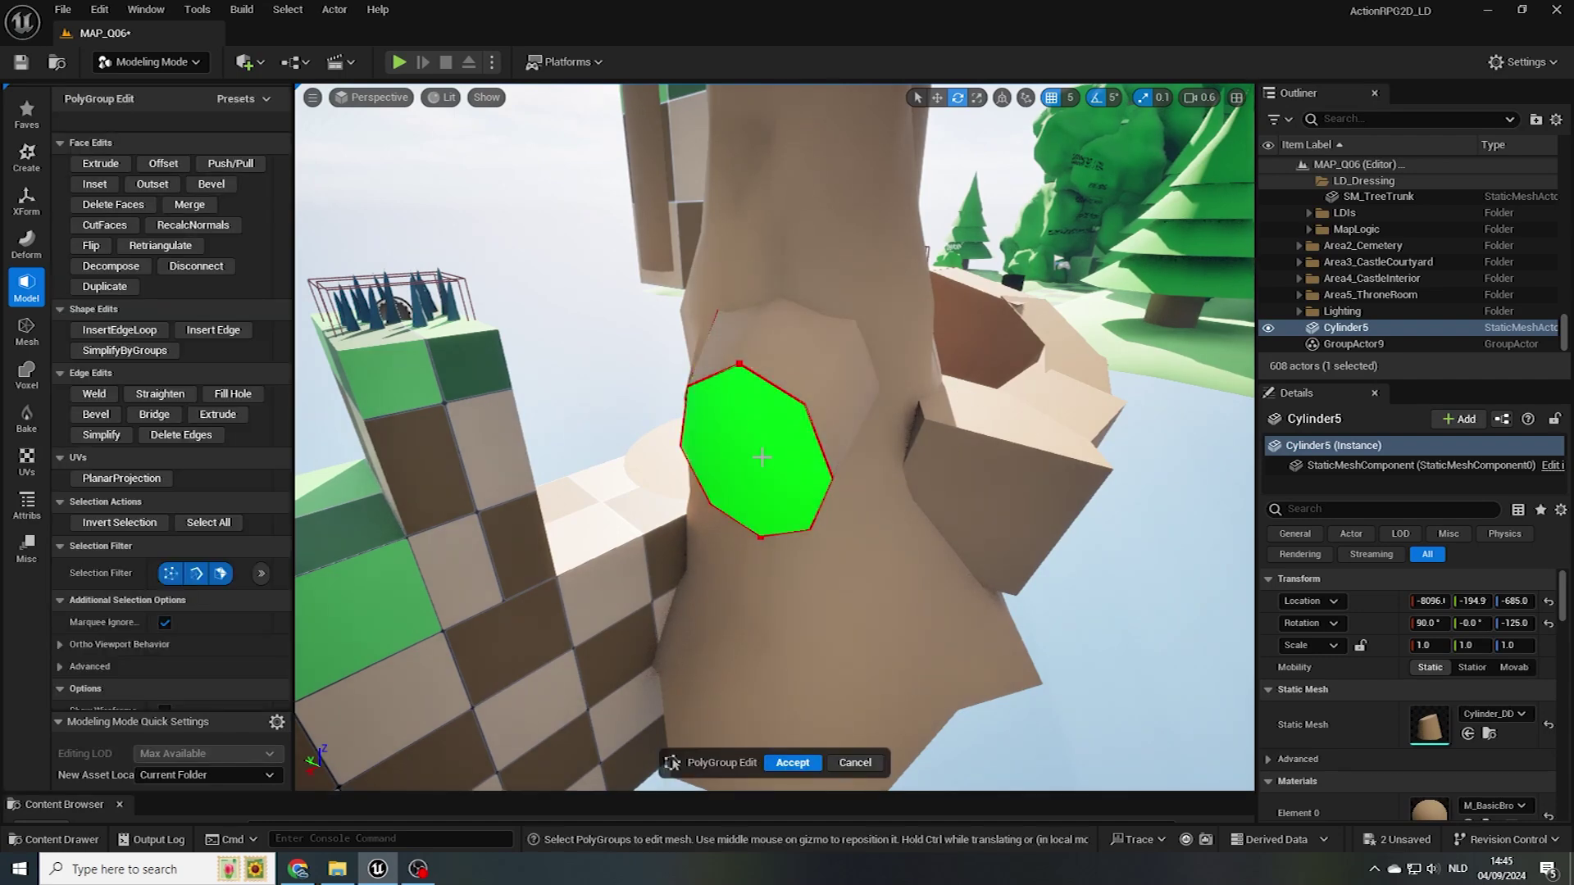
click(778, 454)
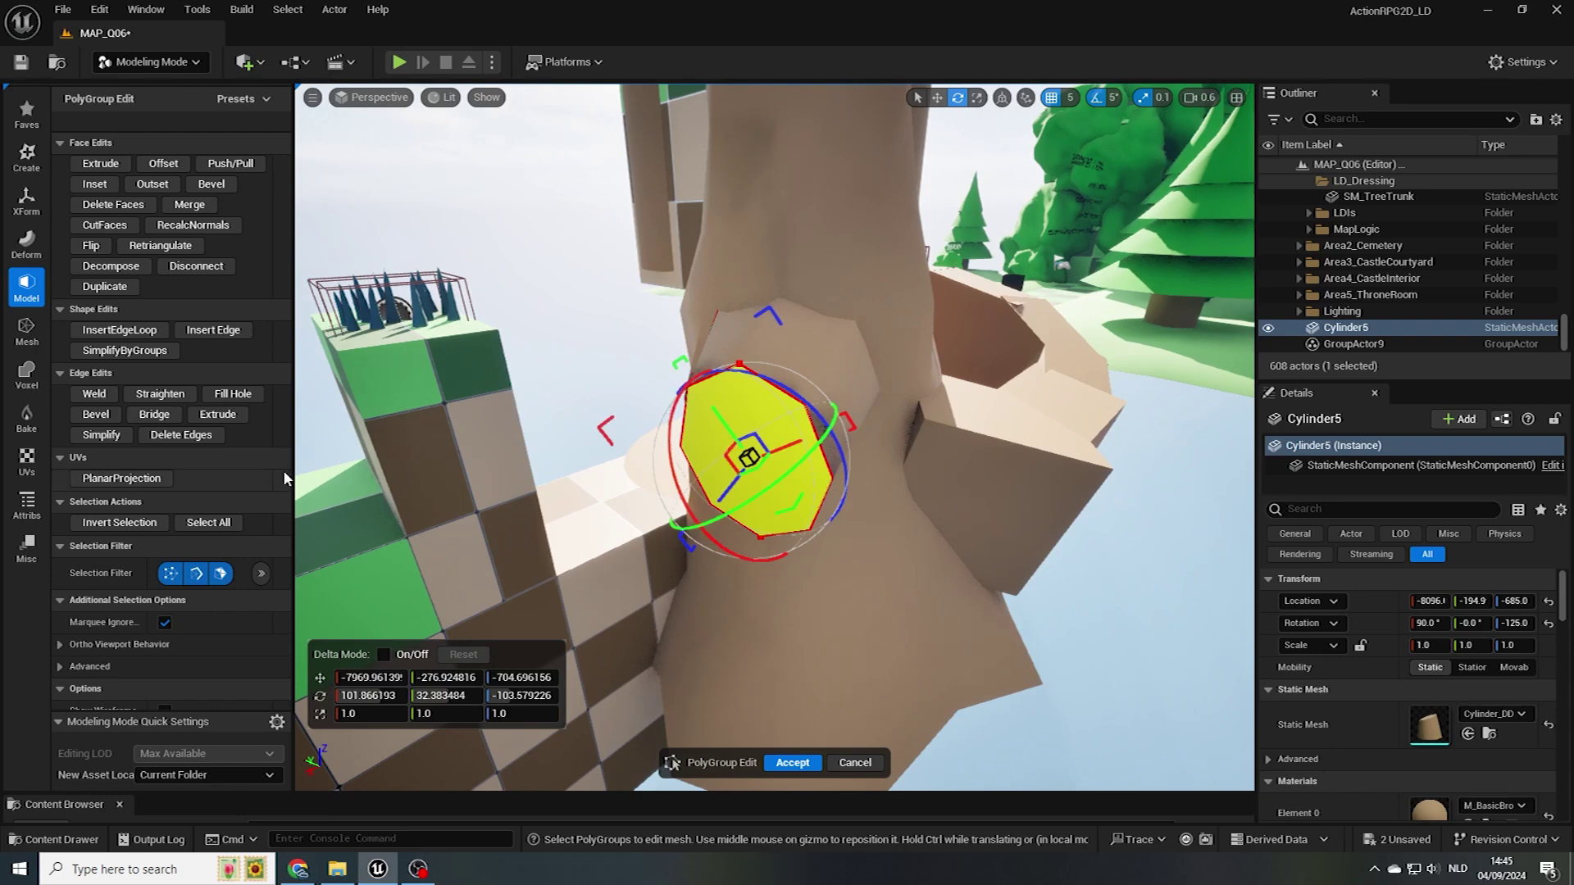
click(103, 164)
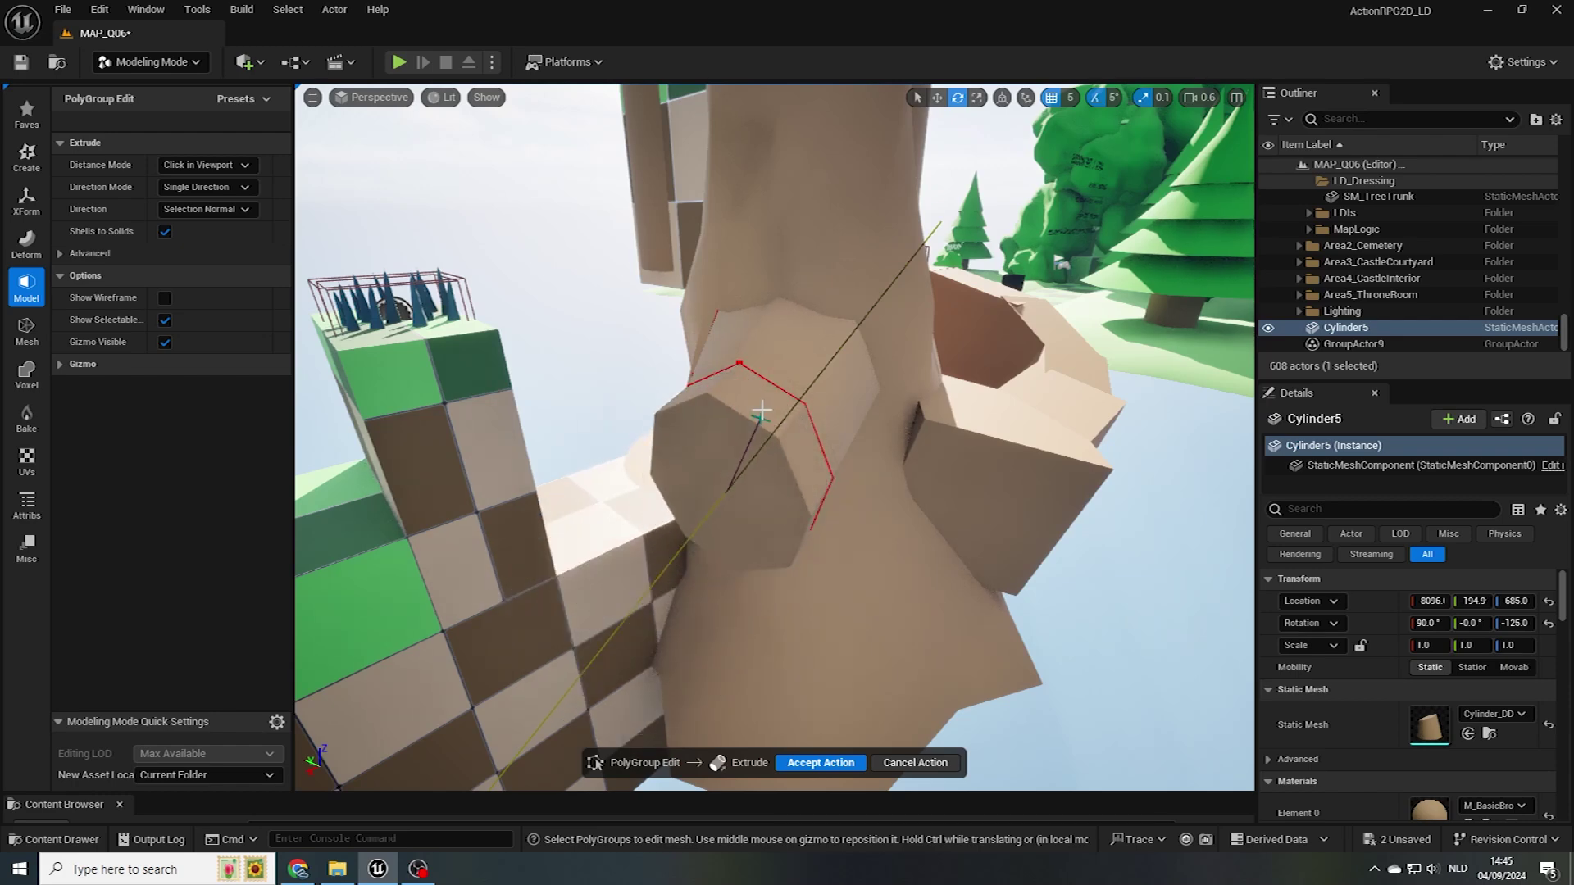
click(738, 439)
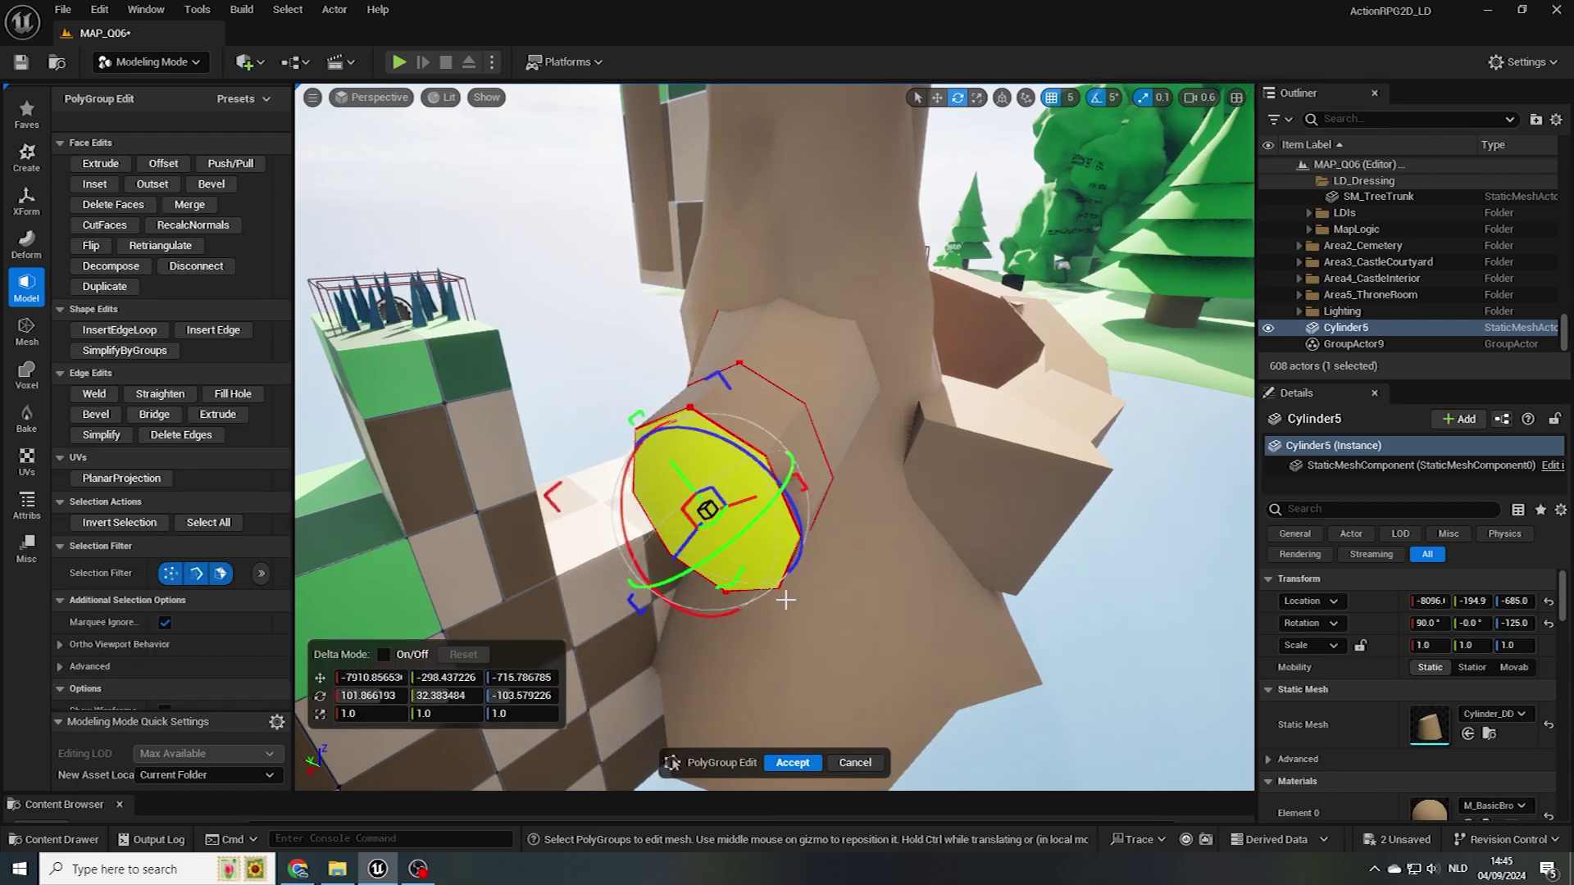
mouse_move(785, 598)
alt+mouse_down()
mouse_move(927, 369)
mouse_move(792, 536)
alt+mouse_up()
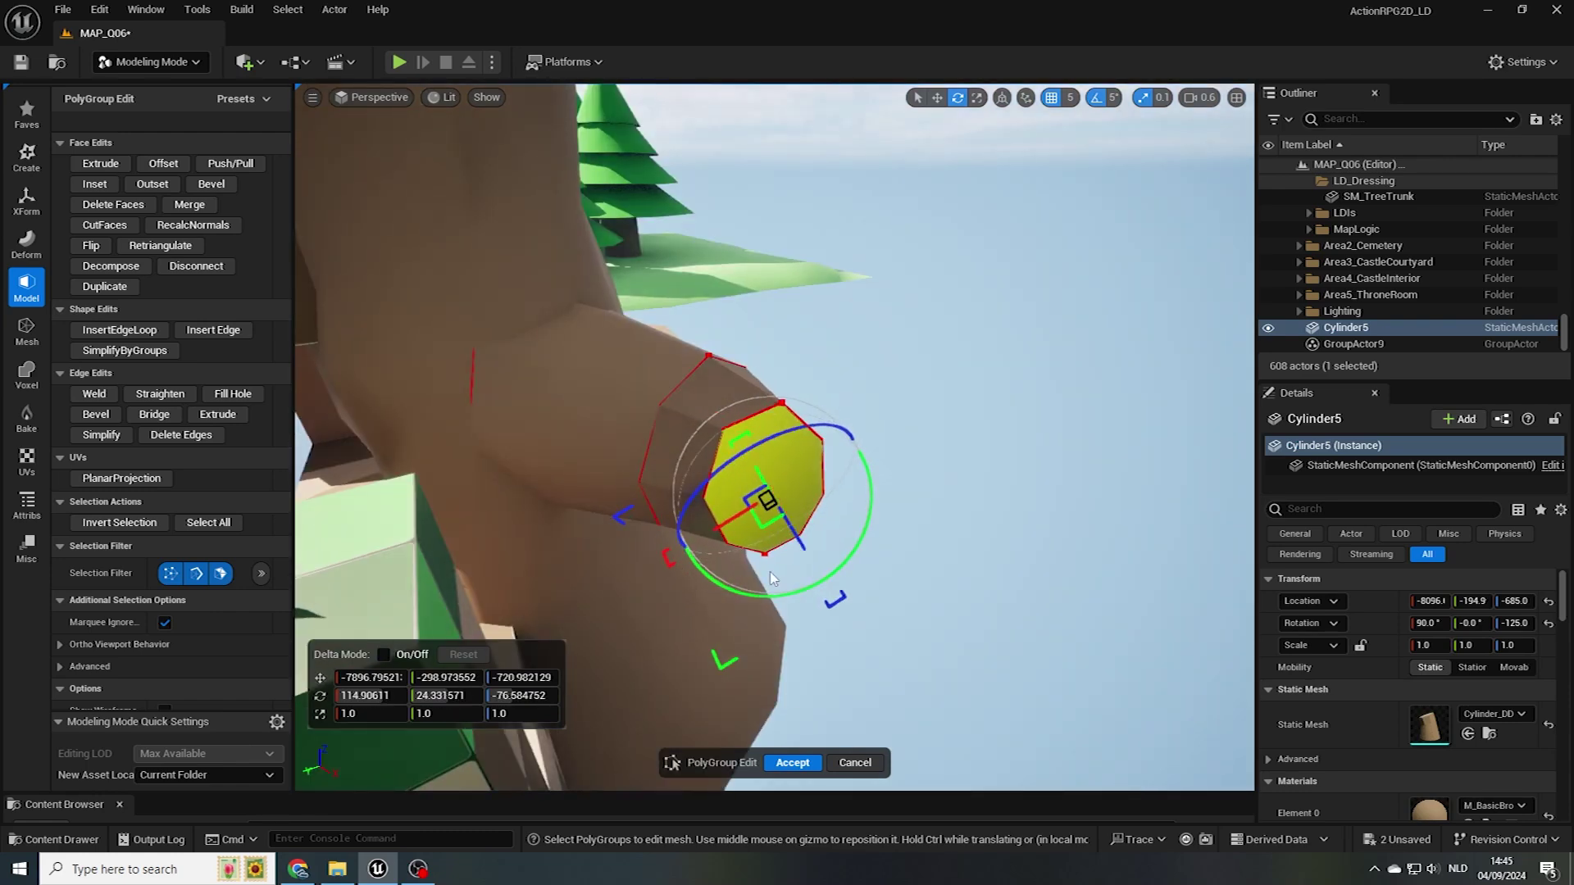
Extrude two more segments from the end face to lengthen the bending branch
click(100, 163)
click(836, 695)
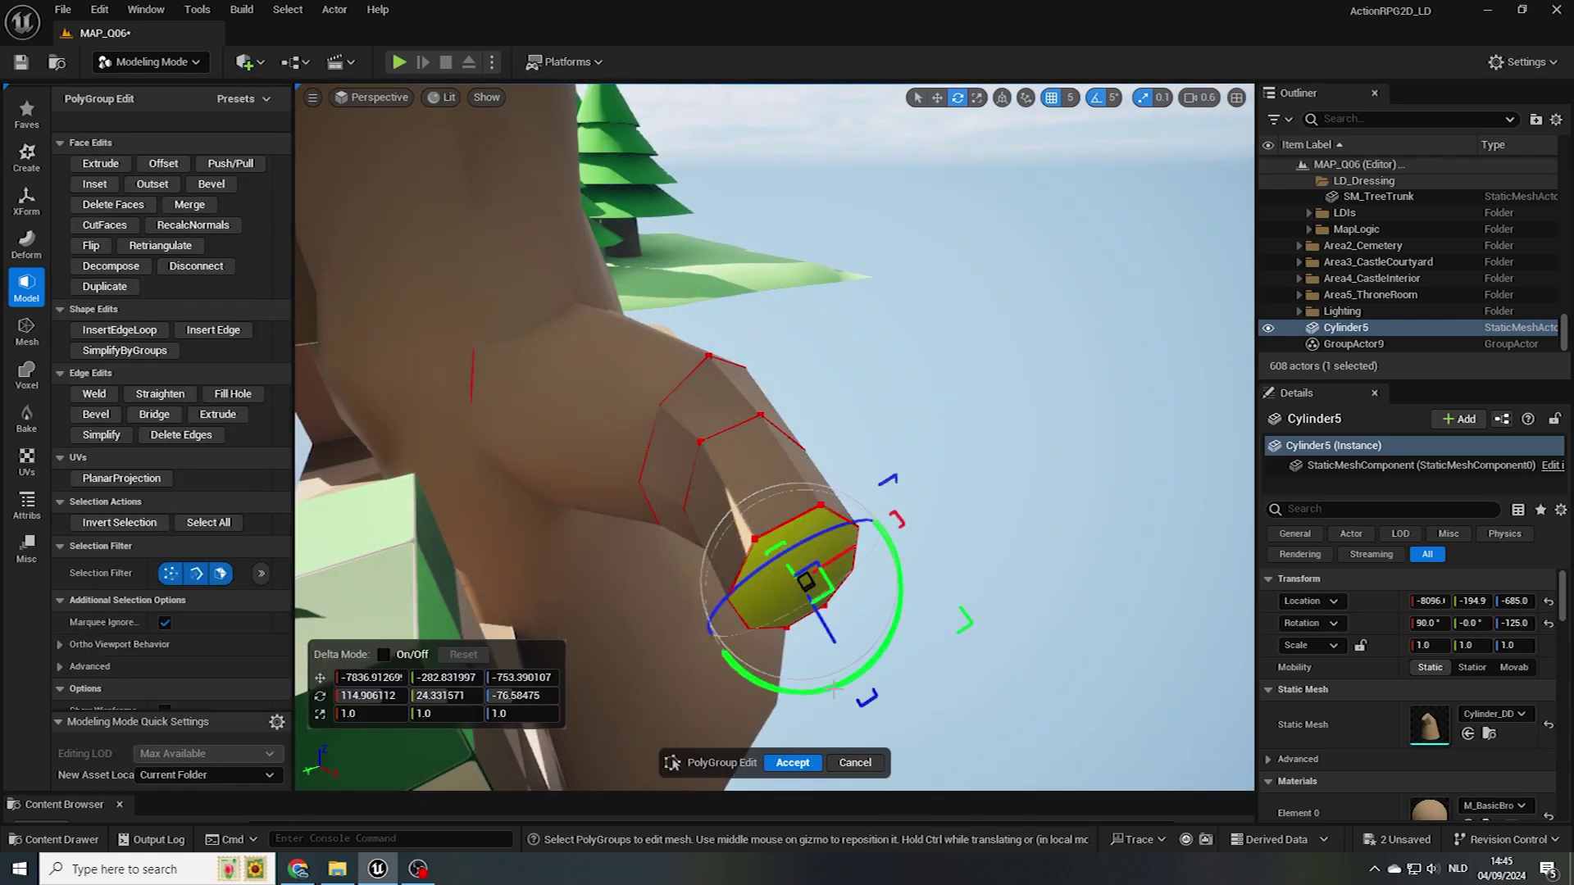
mouse_move(799, 590)
alt+mouse_down()
mouse_move(846, 579)
mouse_move(767, 544)
alt+mouse_up()
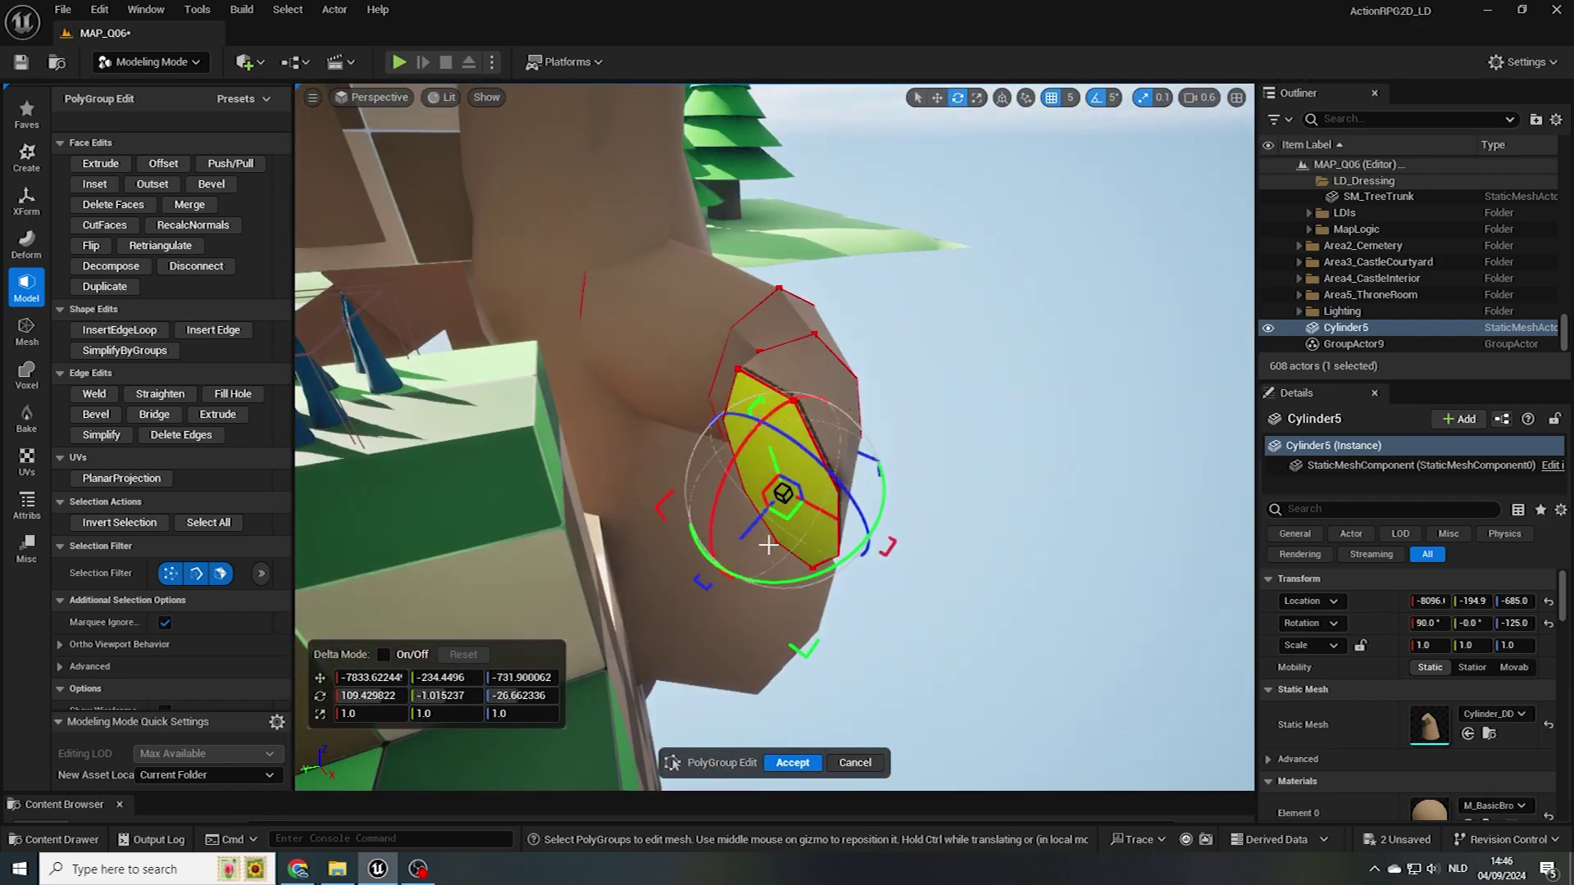
click(100, 163)
click(844, 650)
alt+drag(775, 528, 822, 542)
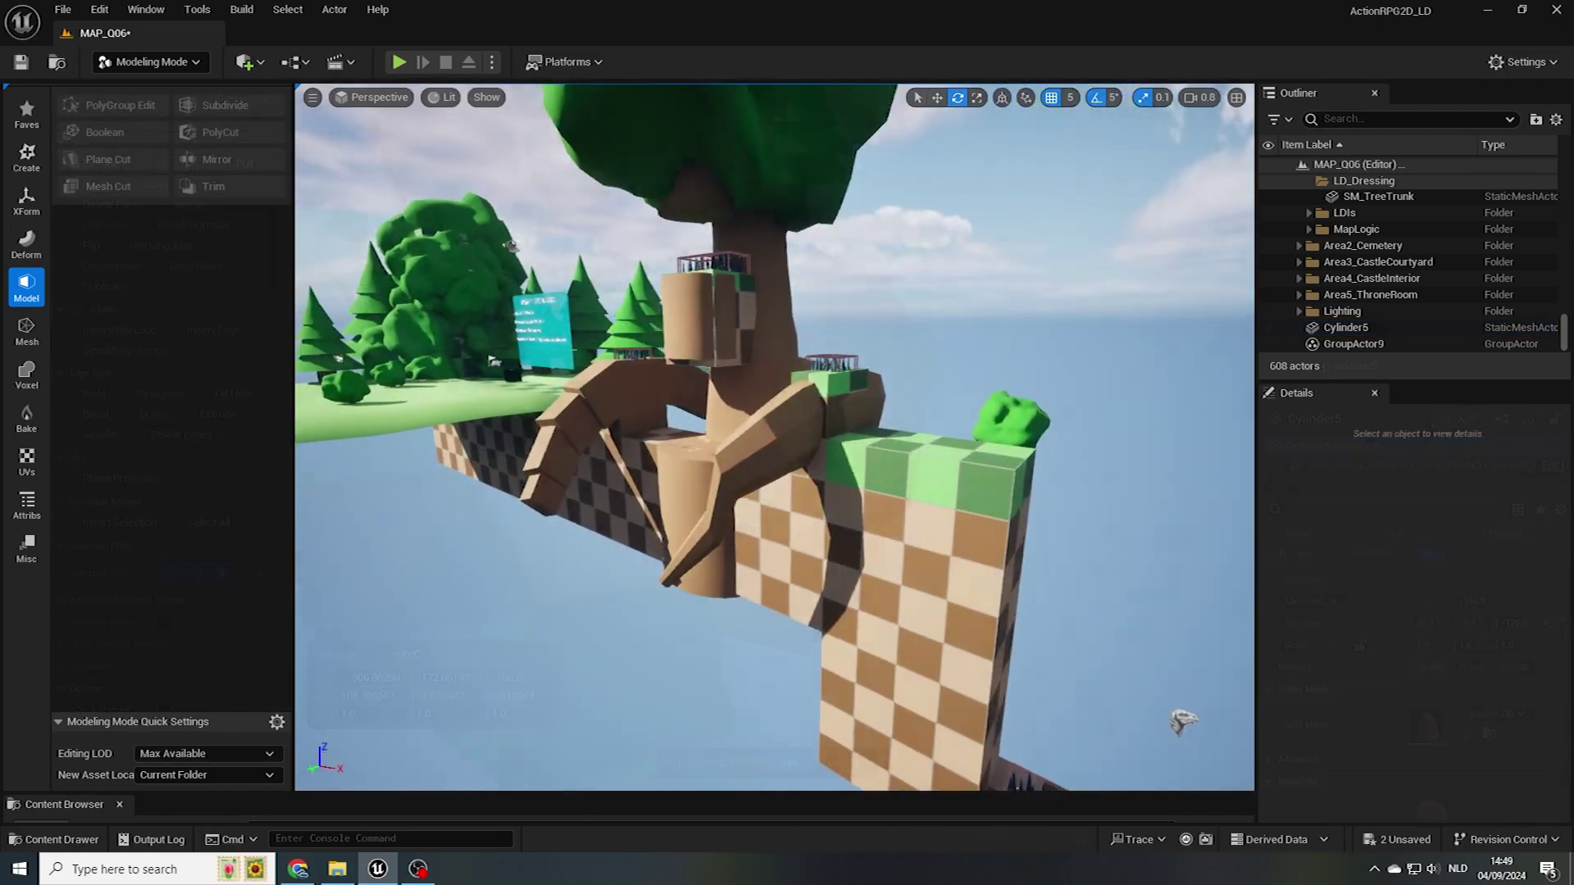
Select the long Cylinder5 branch and pick a face on it in PolyGroup Edit
mouse_move(775, 437)
right_down()
mouse_move(862, 437)
mouse_move(713, 437)
mouse_move(739, 437)
right_up()
click(726, 555)
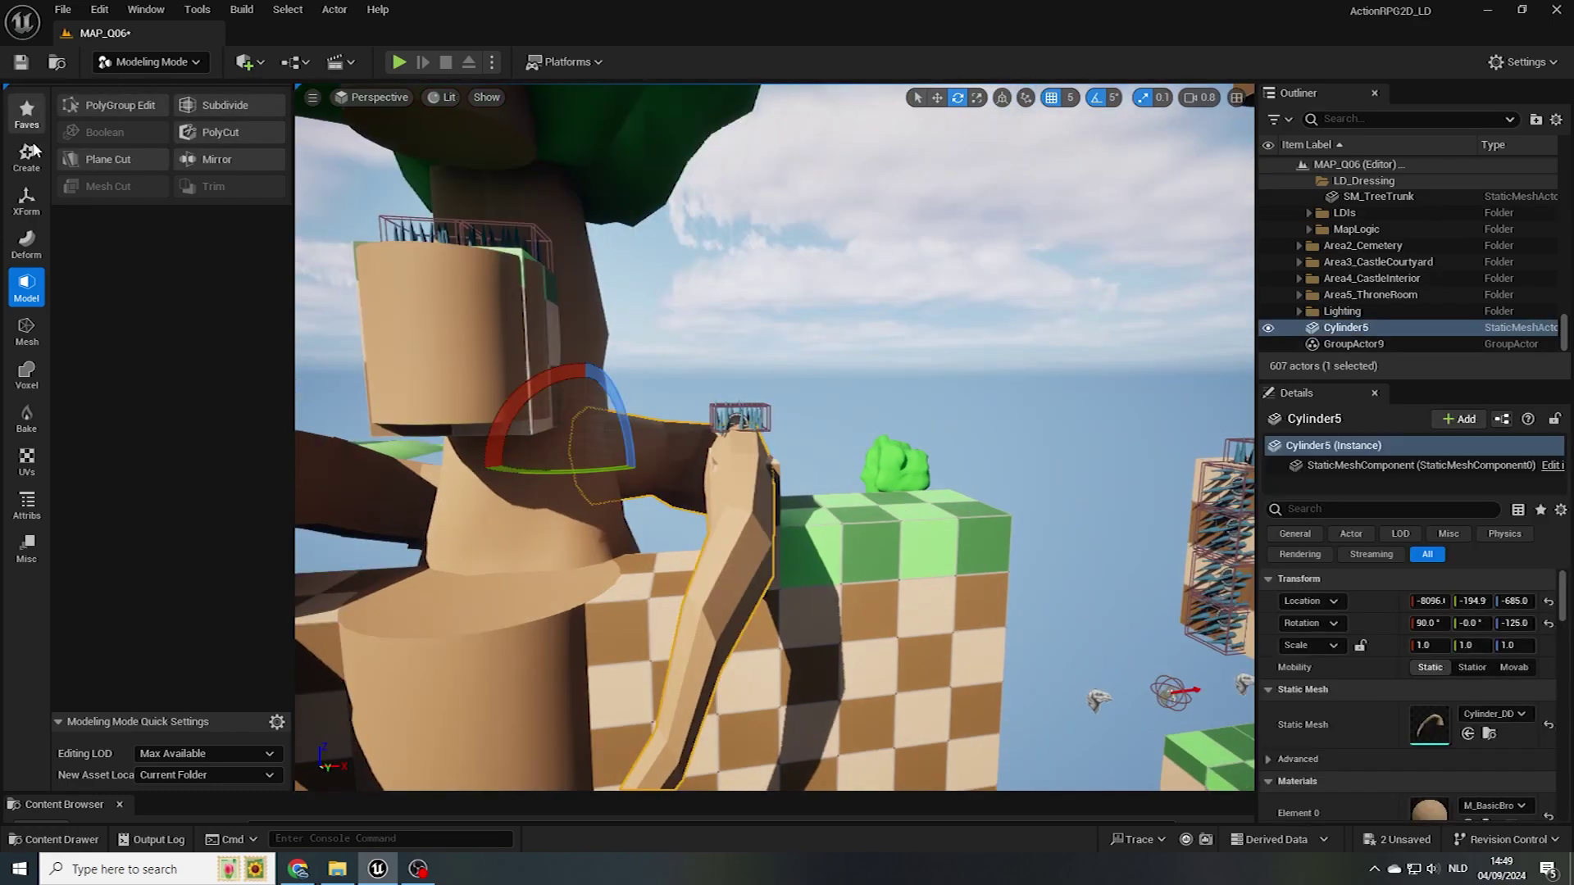
click(103, 108)
right_drag(787, 437, 738, 436)
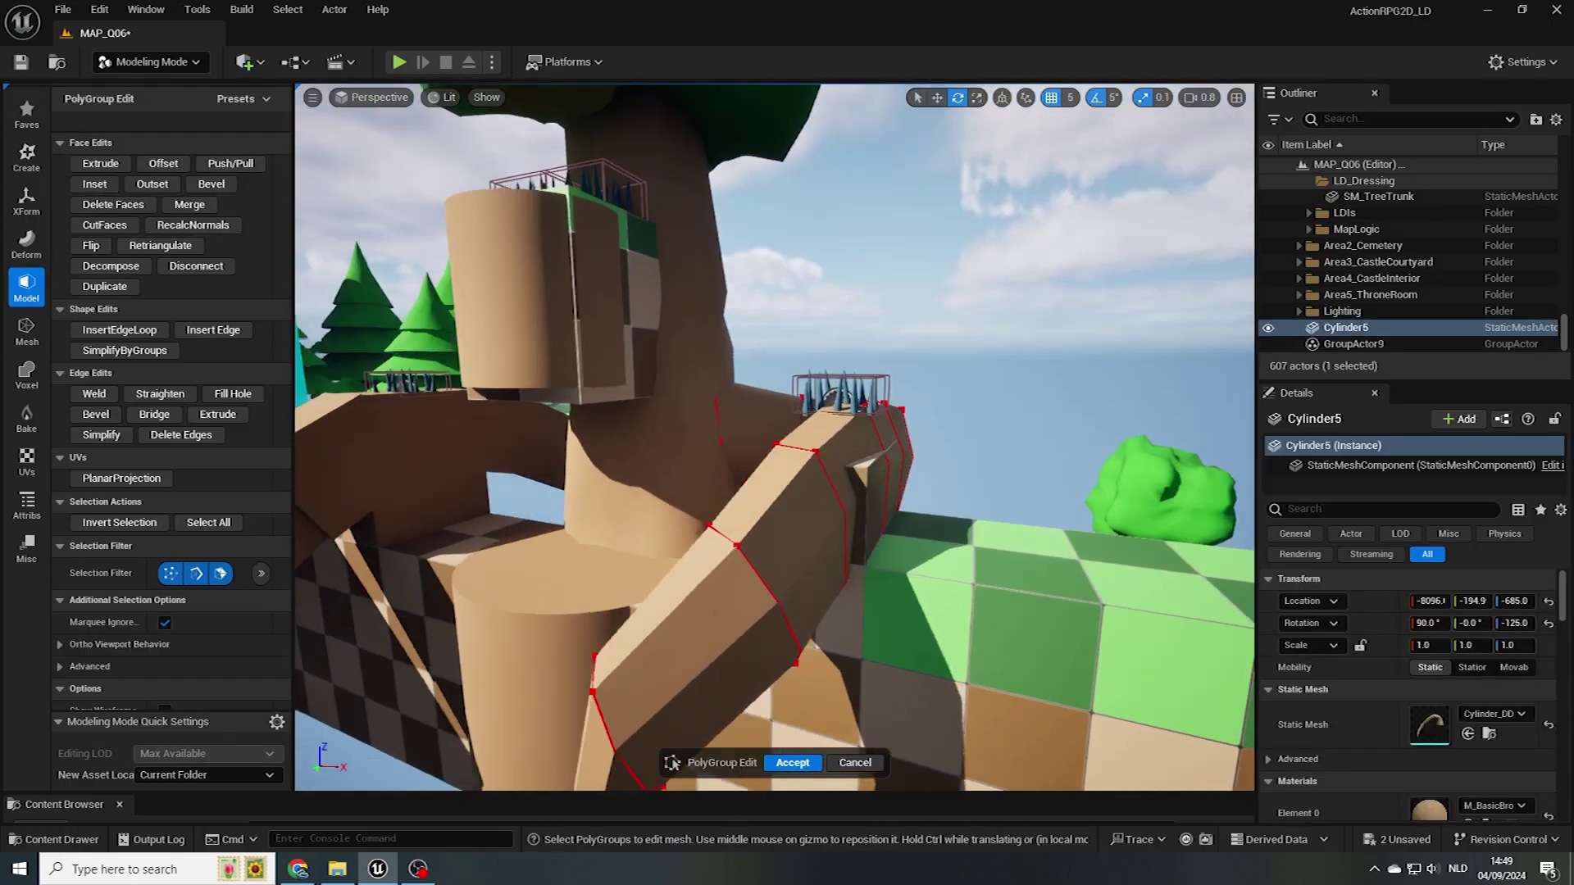
click(702, 443)
right_drag(837, 426, 837, 451)
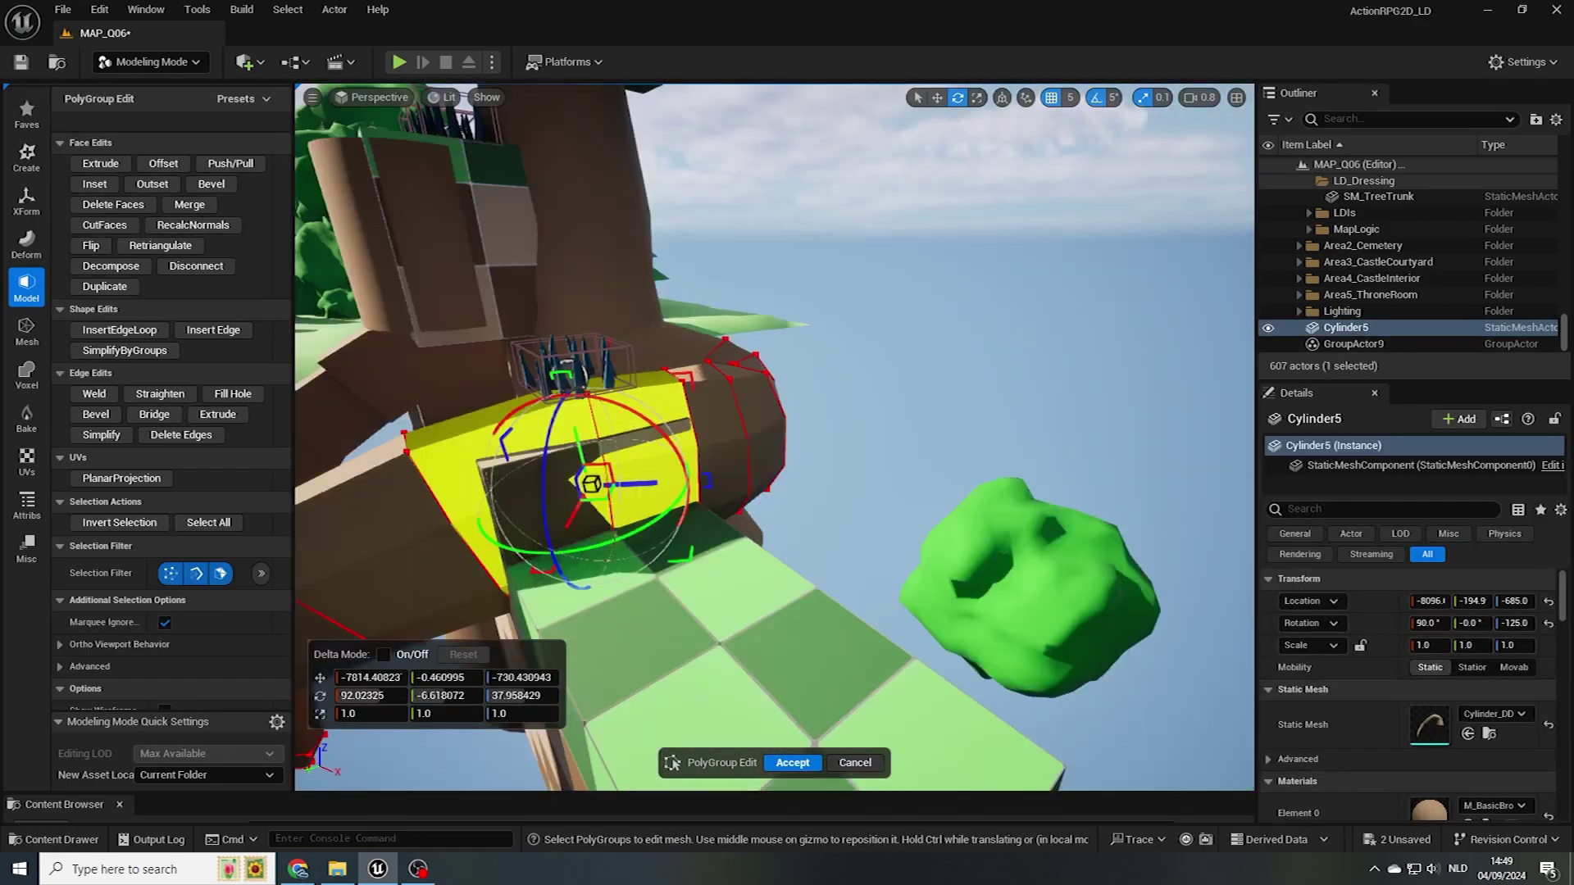
right_drag(788, 437, 529, 463)
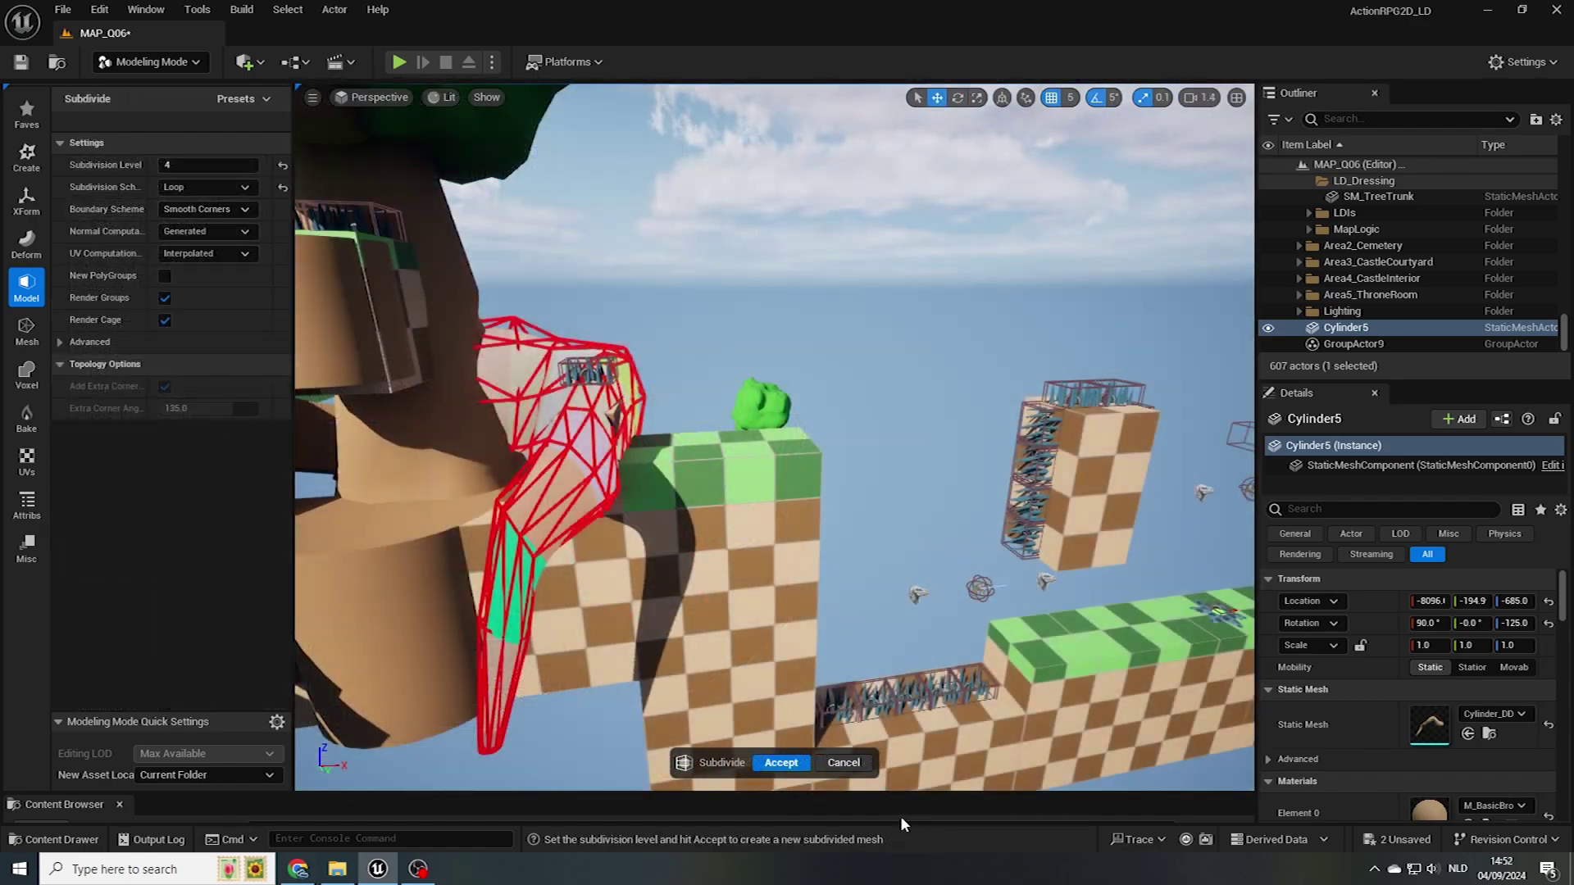
Apply the level-4 subdivision to smooth the branch and look up at the trunk
click(782, 763)
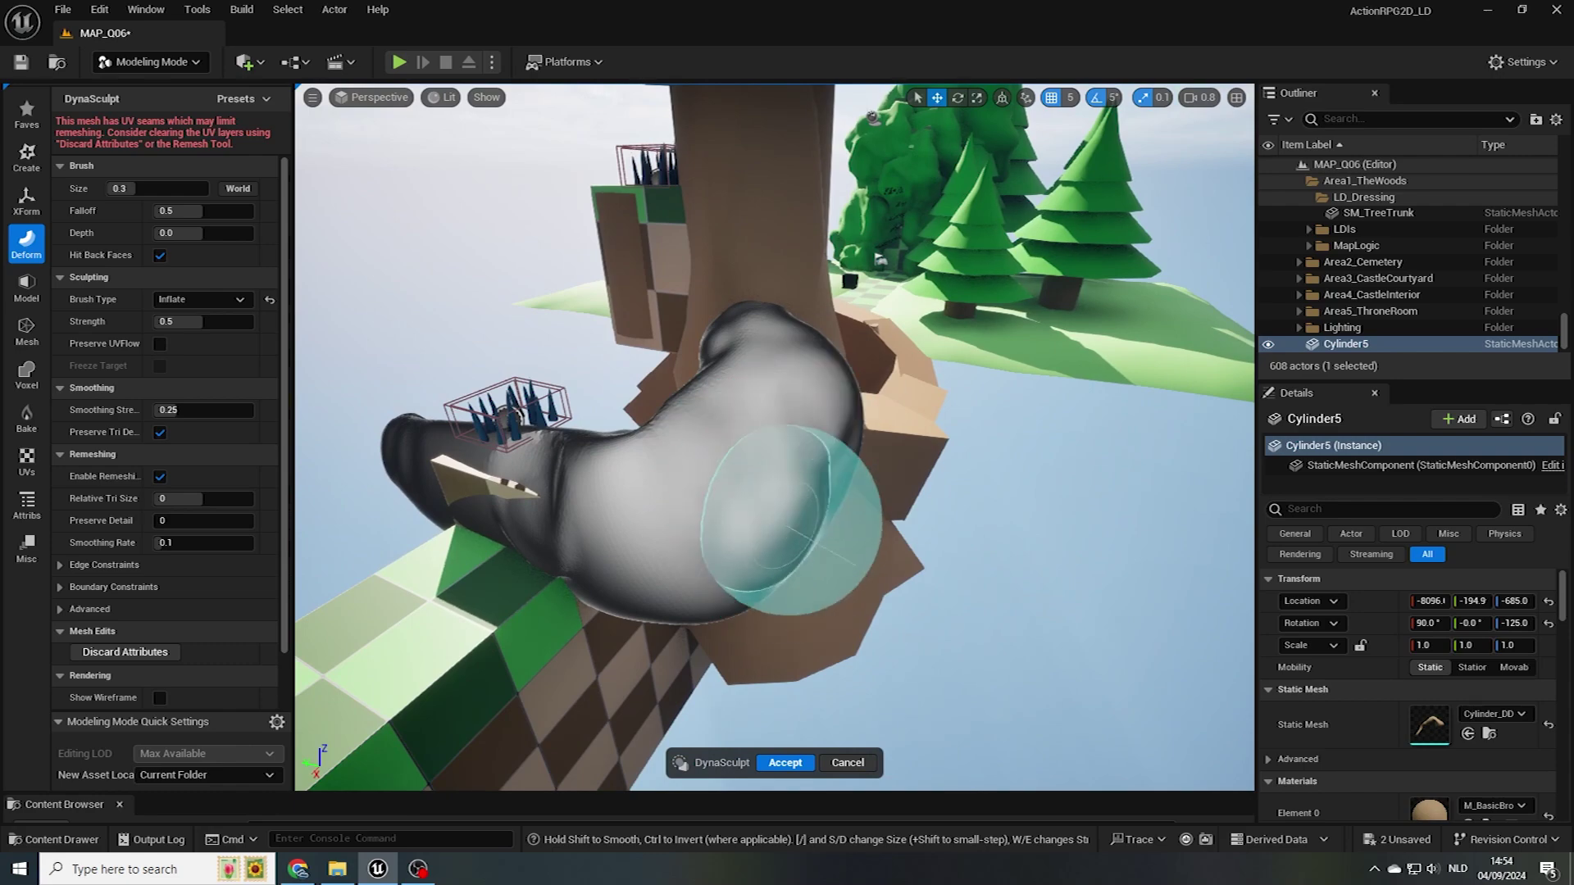
right_drag(748, 468, 837, 473)
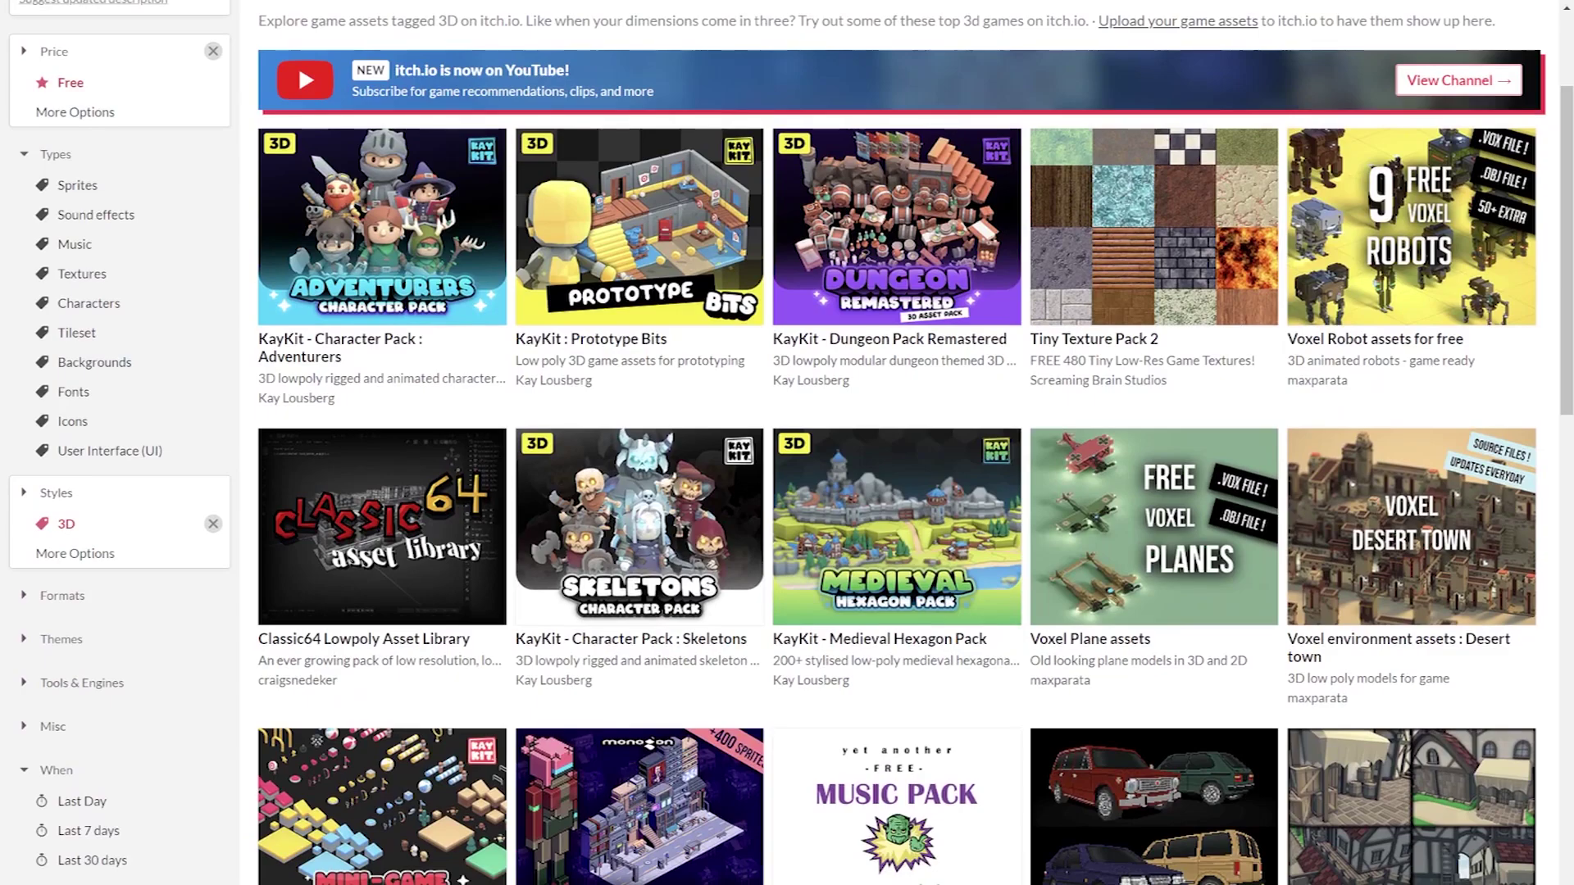
Open the KayKit Dungeon Pack Remastered page on itch.io
click(897, 227)
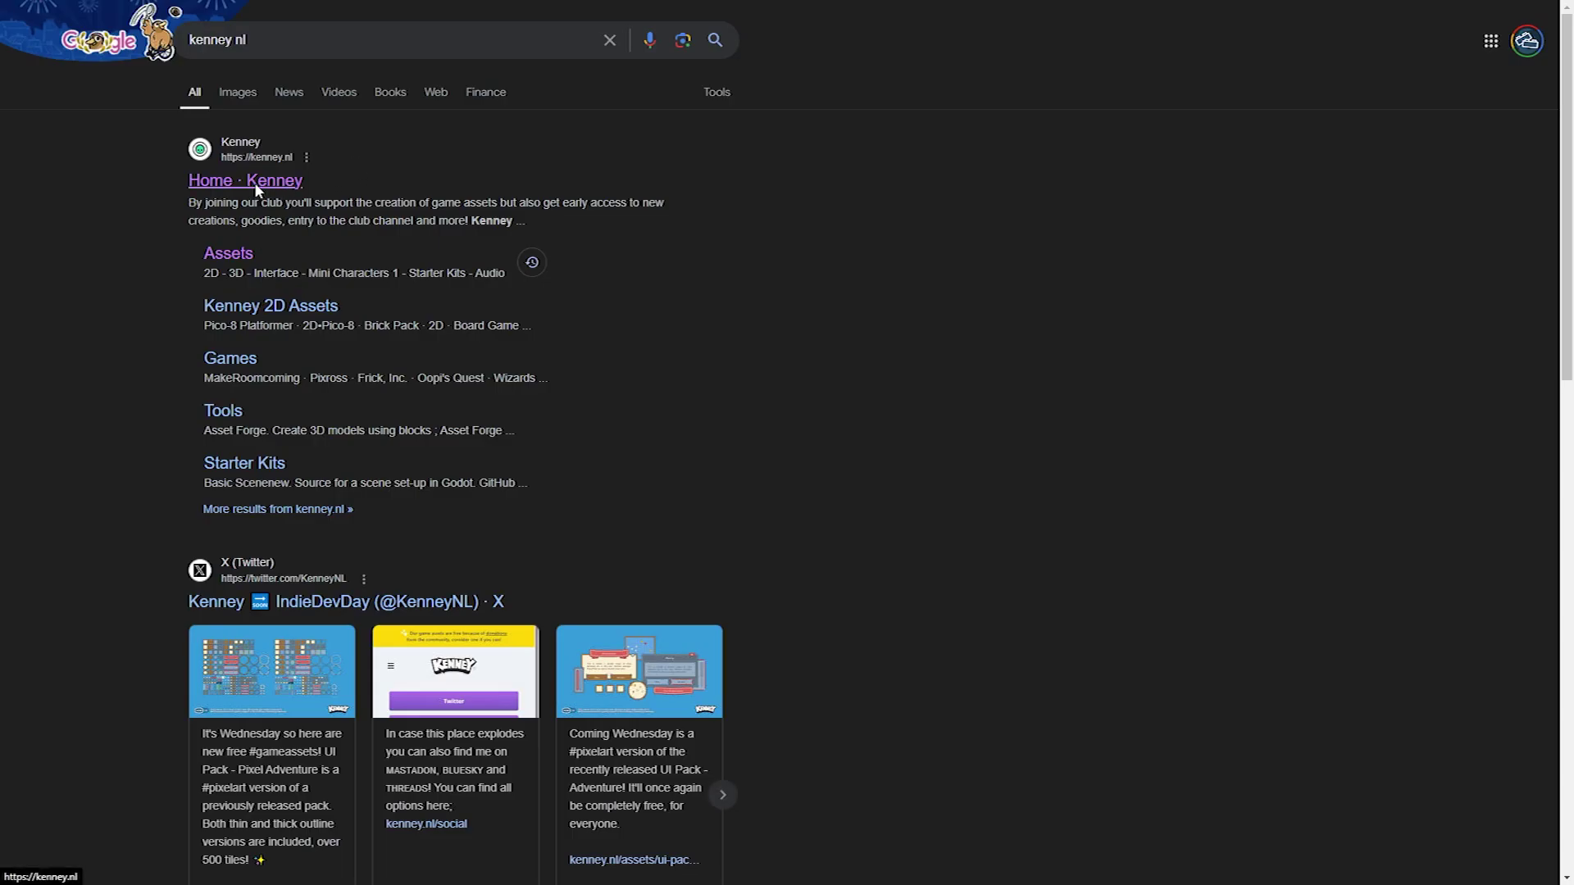
Filter Kenney assets to 3D, open Graveyard Kit on page 2, and download without donating
click(257, 184)
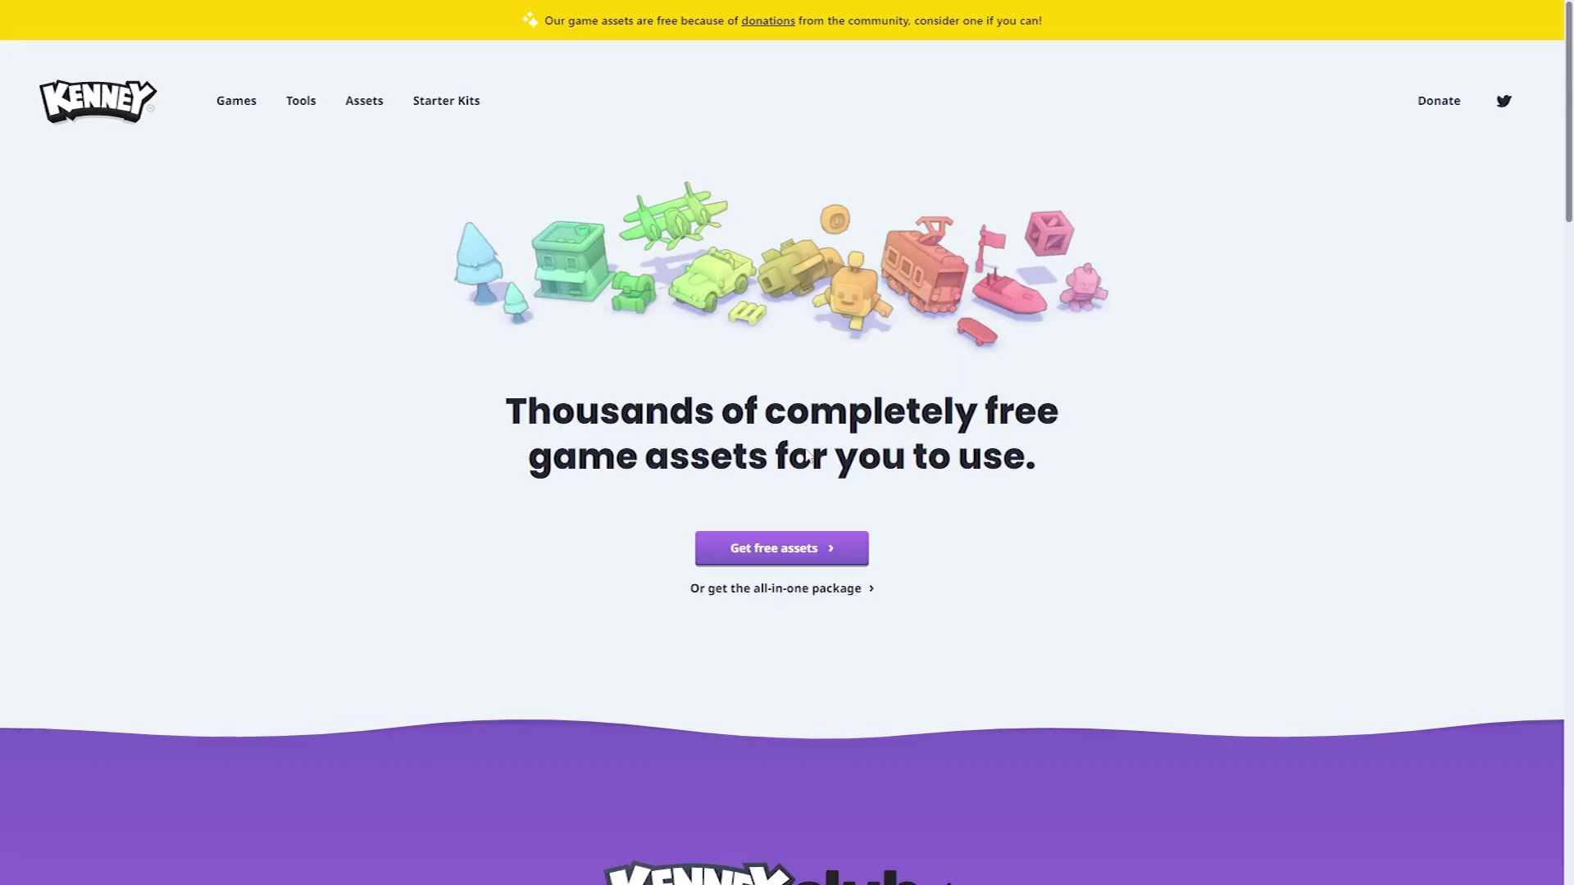
click(389, 113)
click(698, 224)
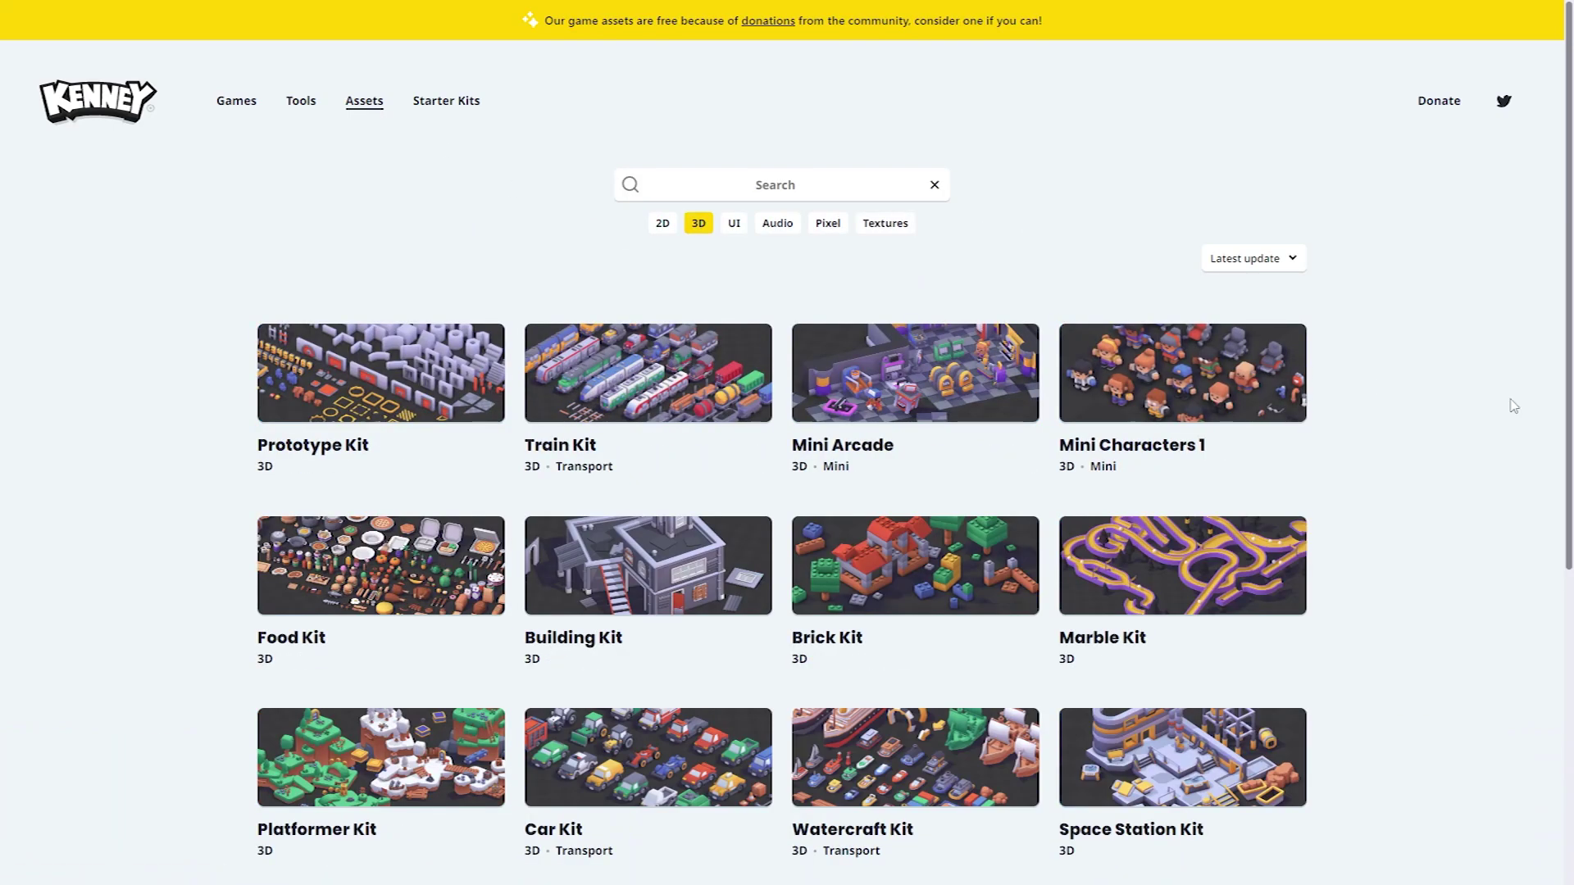
scroll(1511, 404, down, 3)
scroll(1476, 383, down, 4)
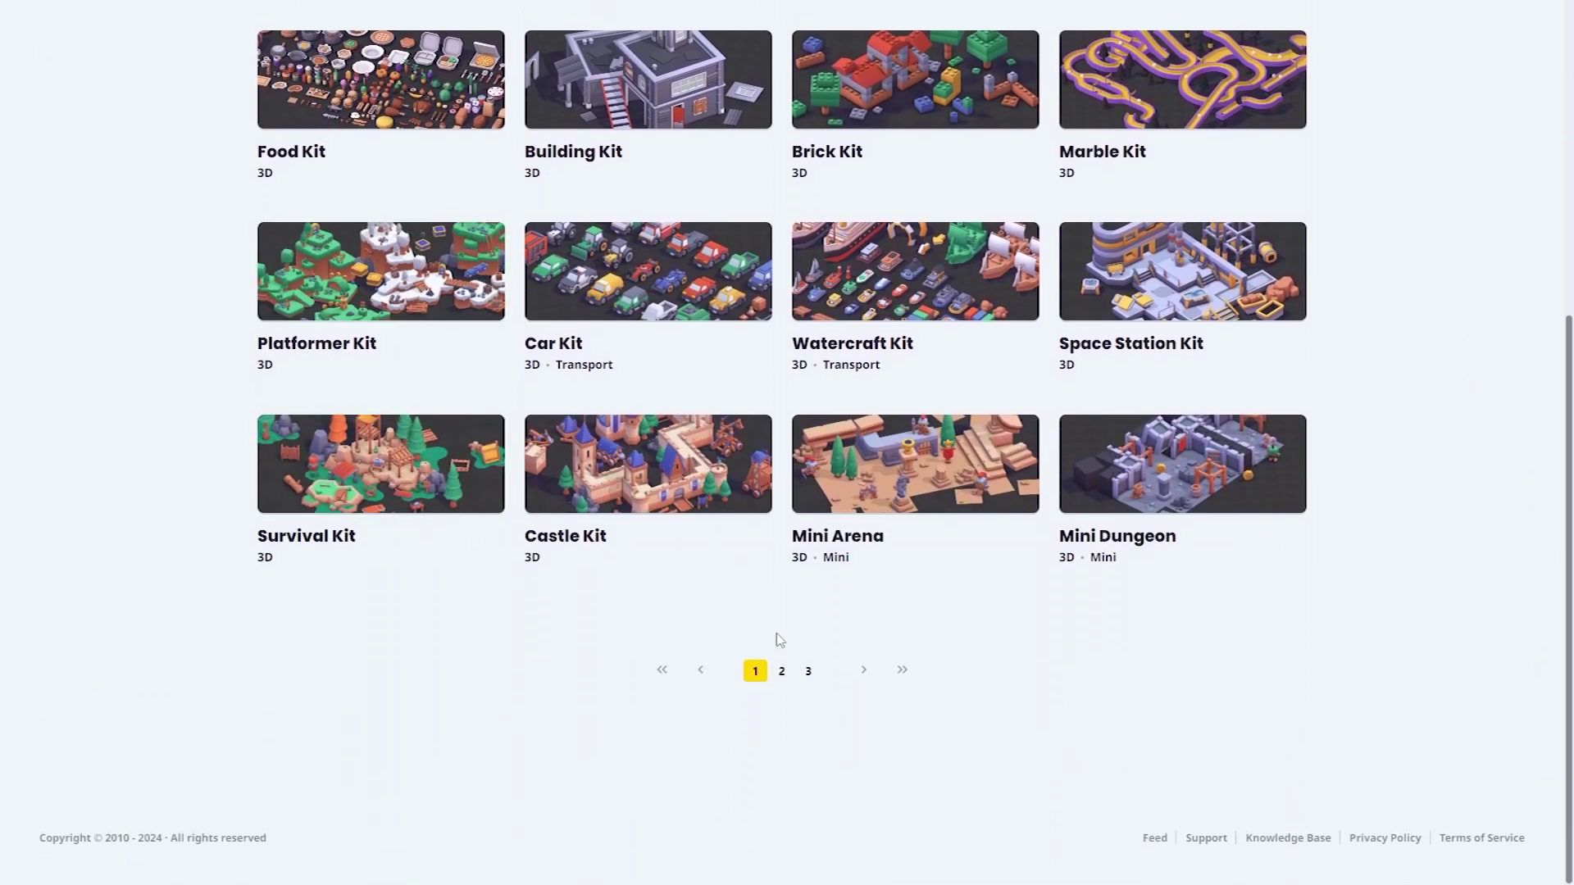
click(780, 671)
scroll(1399, 276, down, 2)
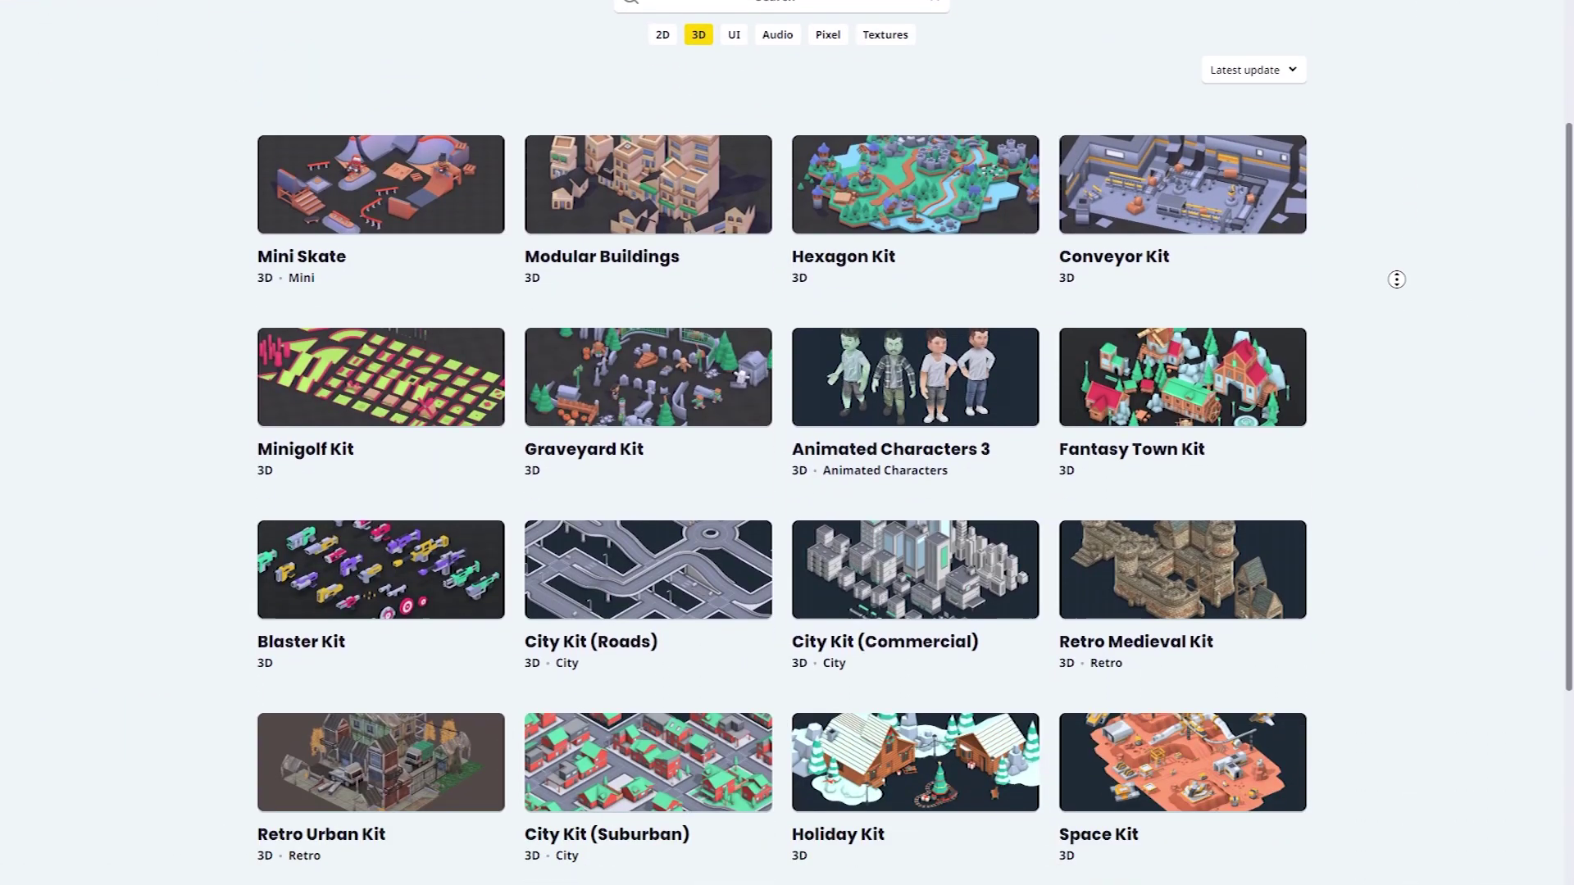
click(629, 394)
click(332, 568)
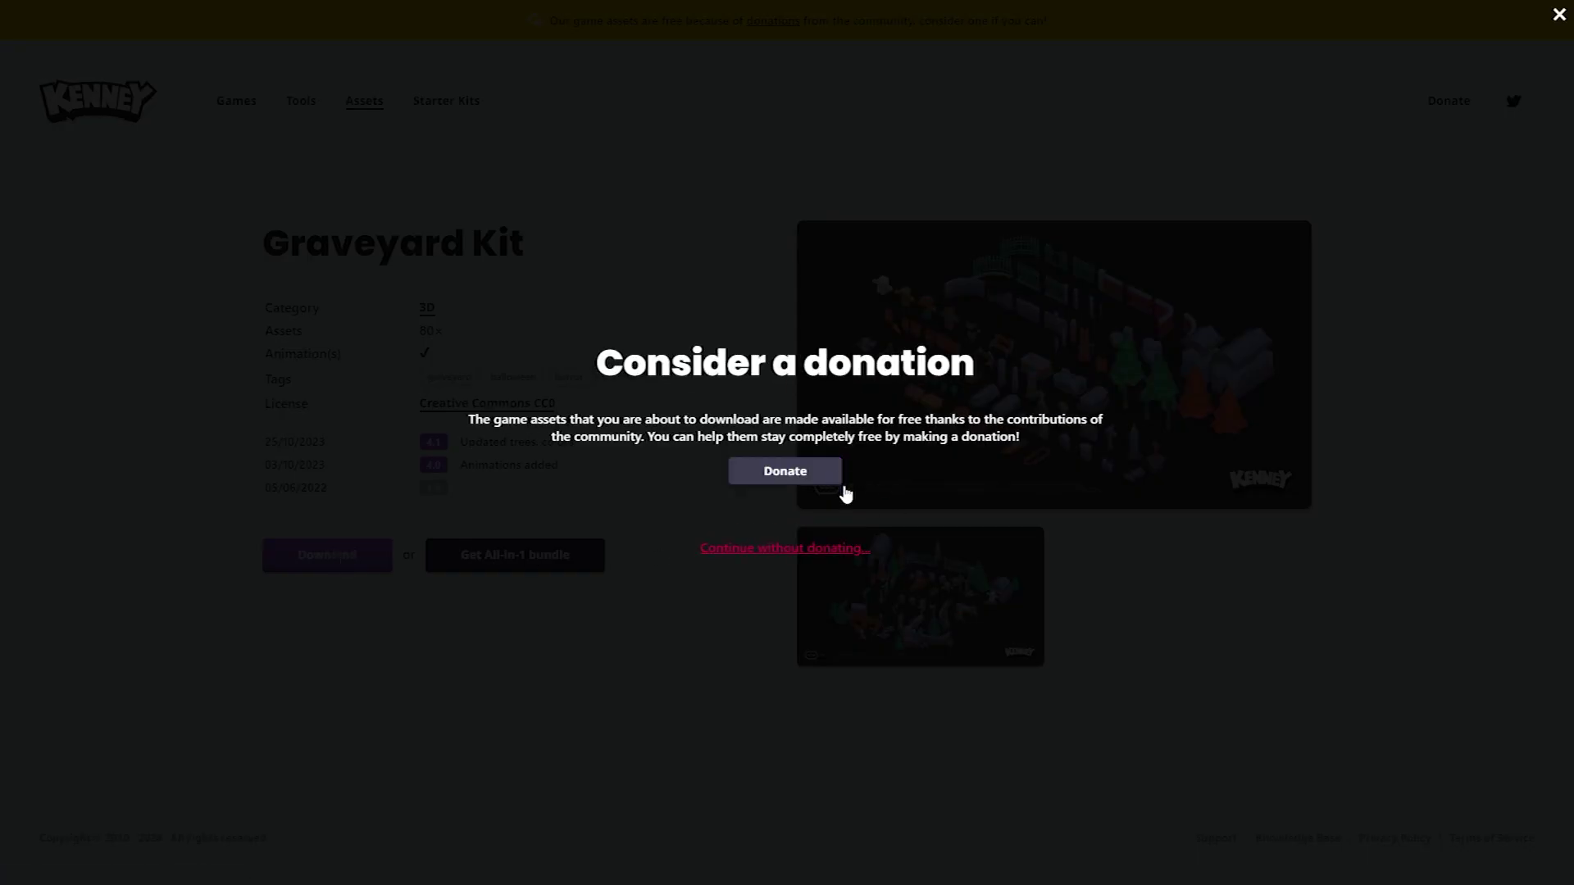
click(785, 547)
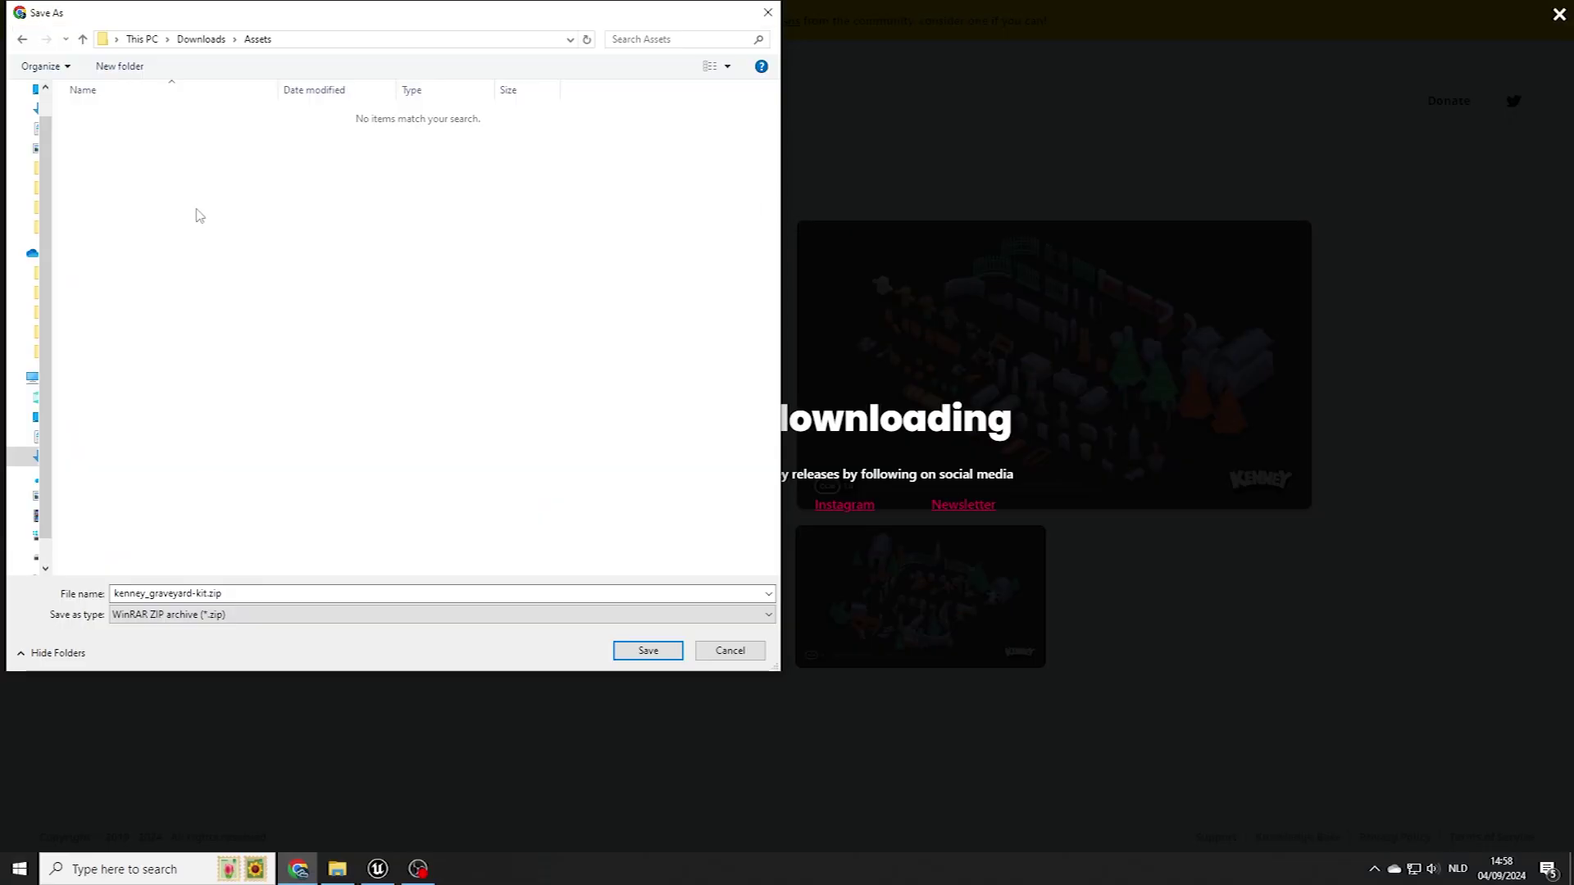
Save the Graveyard Kit zip to Assets, extract it, and open Models > FBX format
click(655, 658)
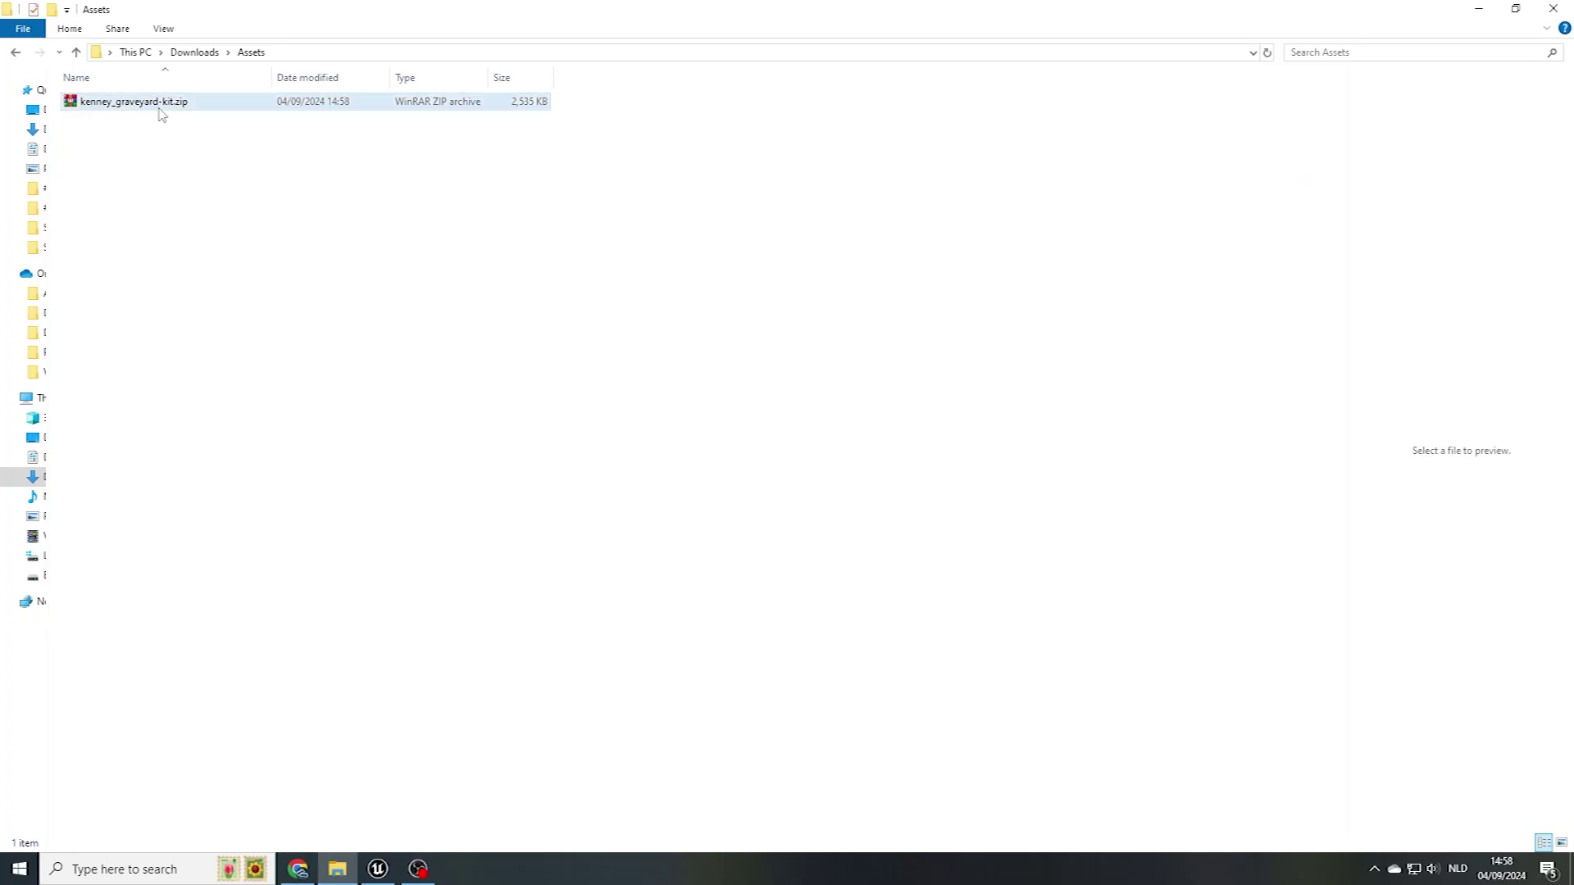
right_click(160, 111)
click(255, 194)
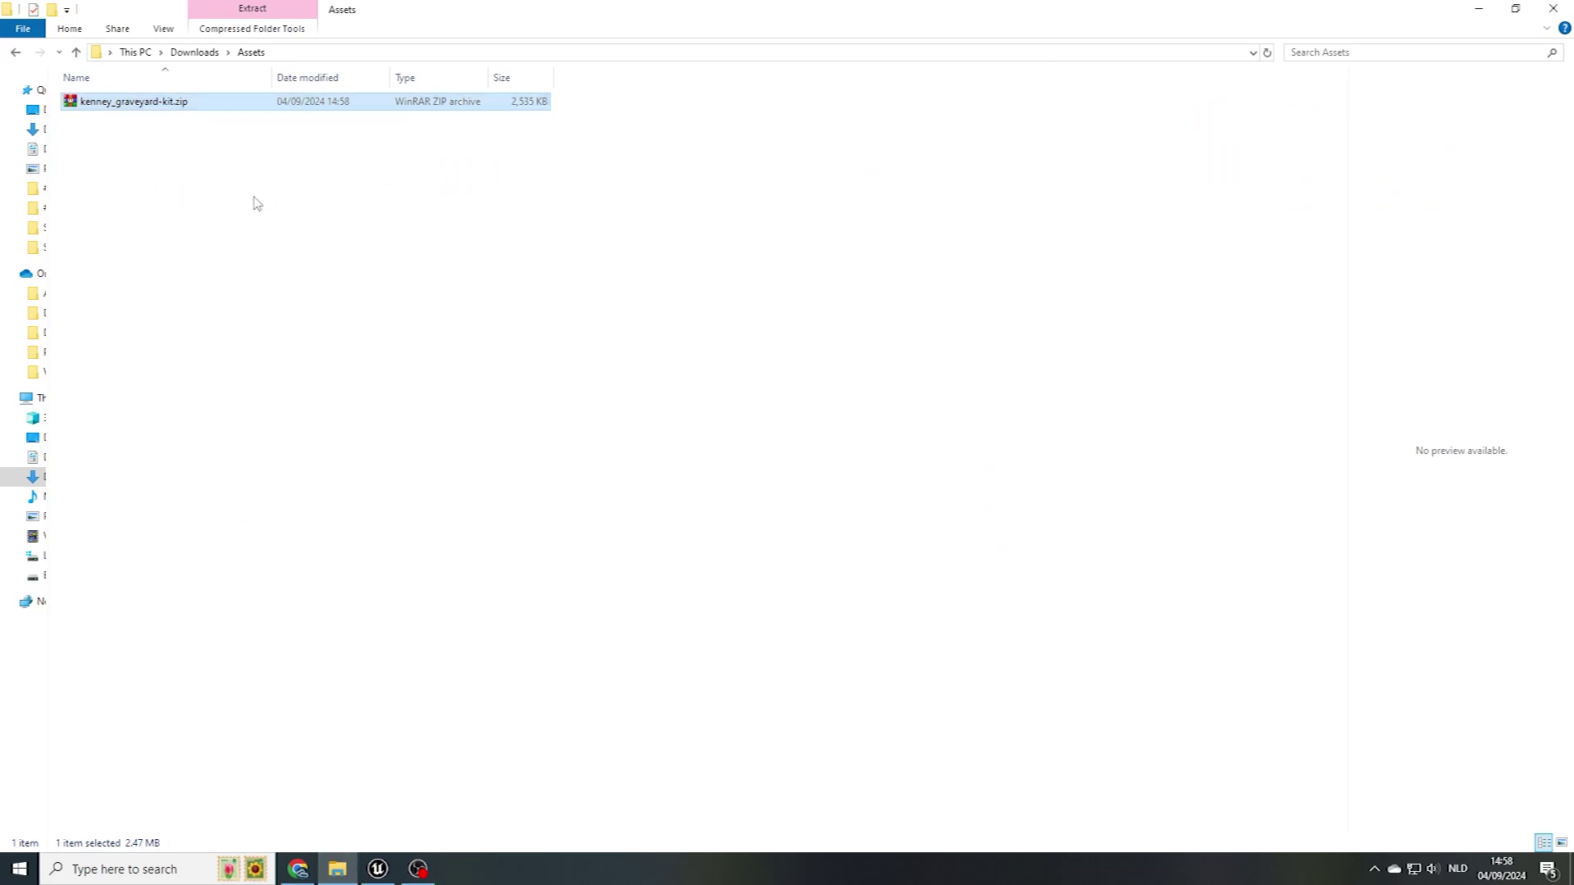
double_click(123, 103)
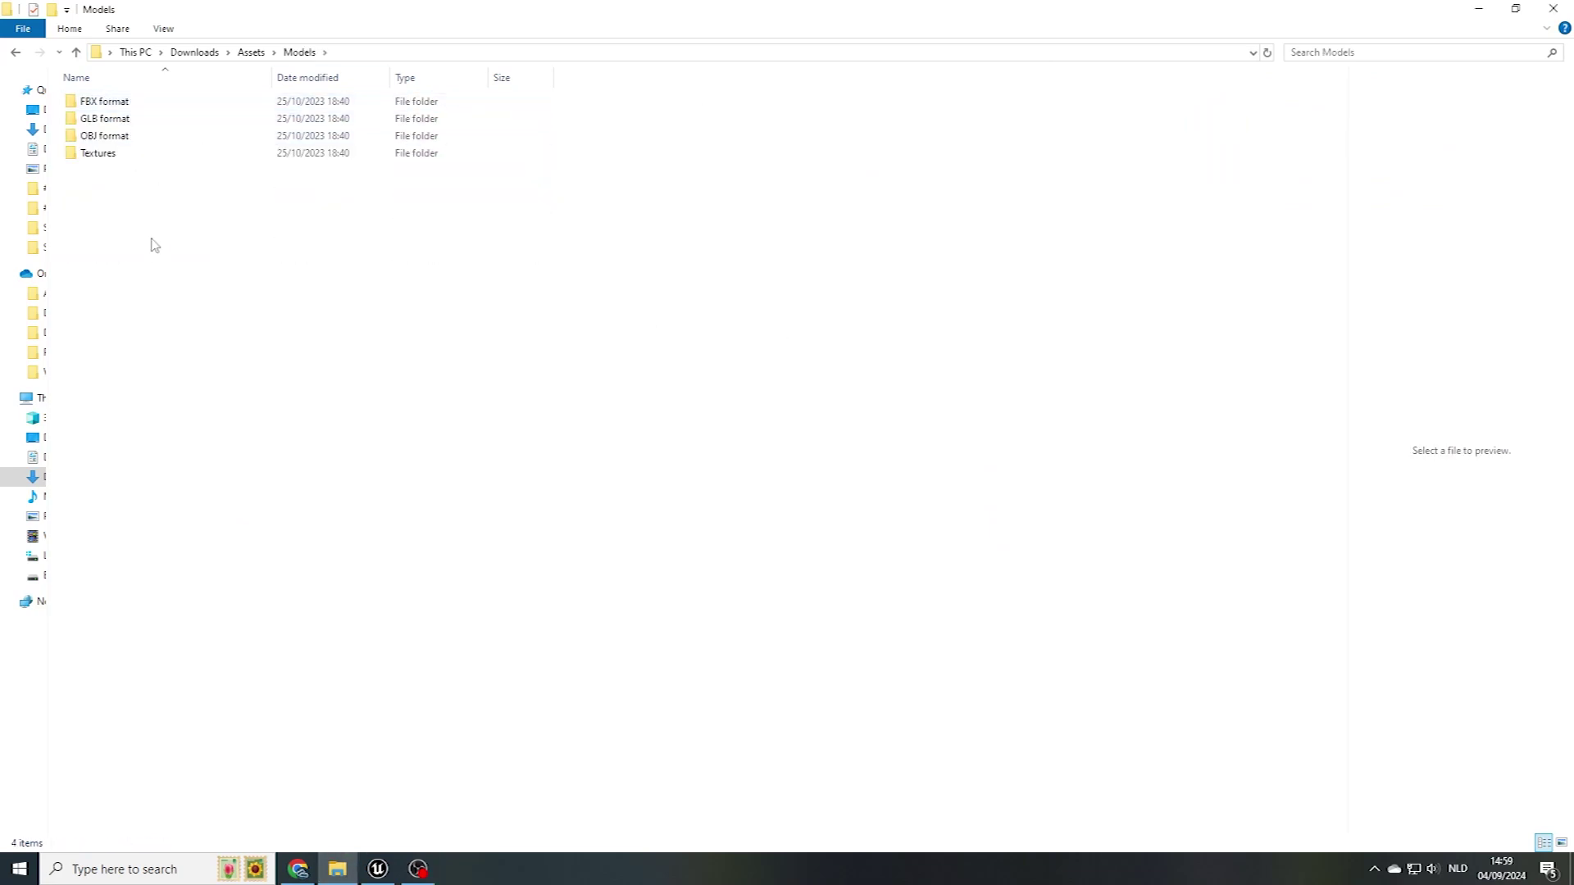
double_click(108, 103)
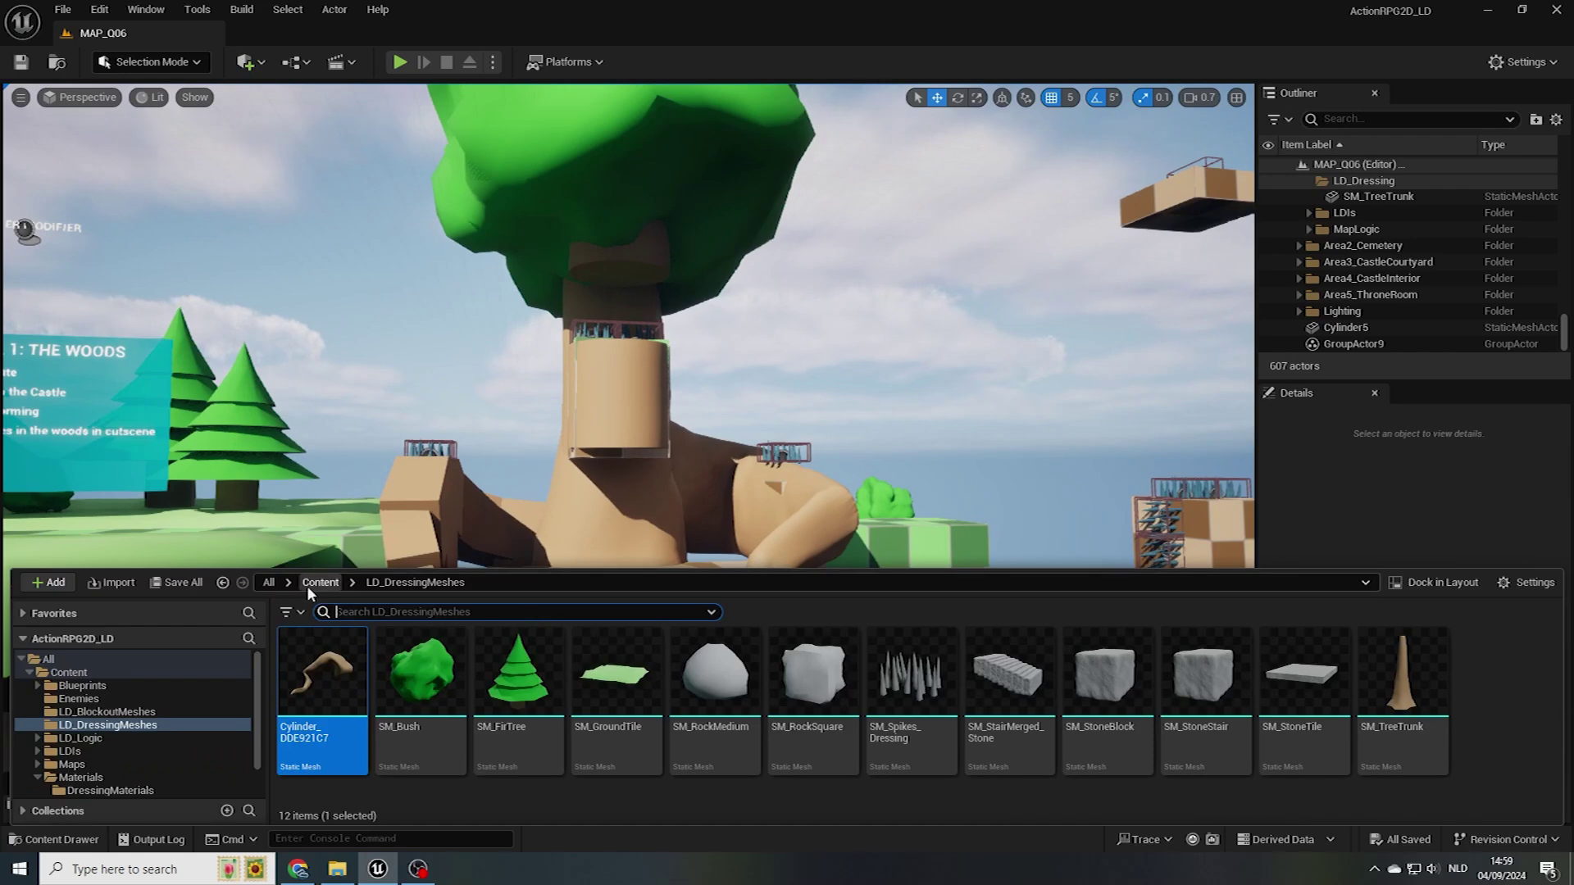
Create and open a new KenneyNL_Graveyard folder in the Content Browser
right_click(502, 796)
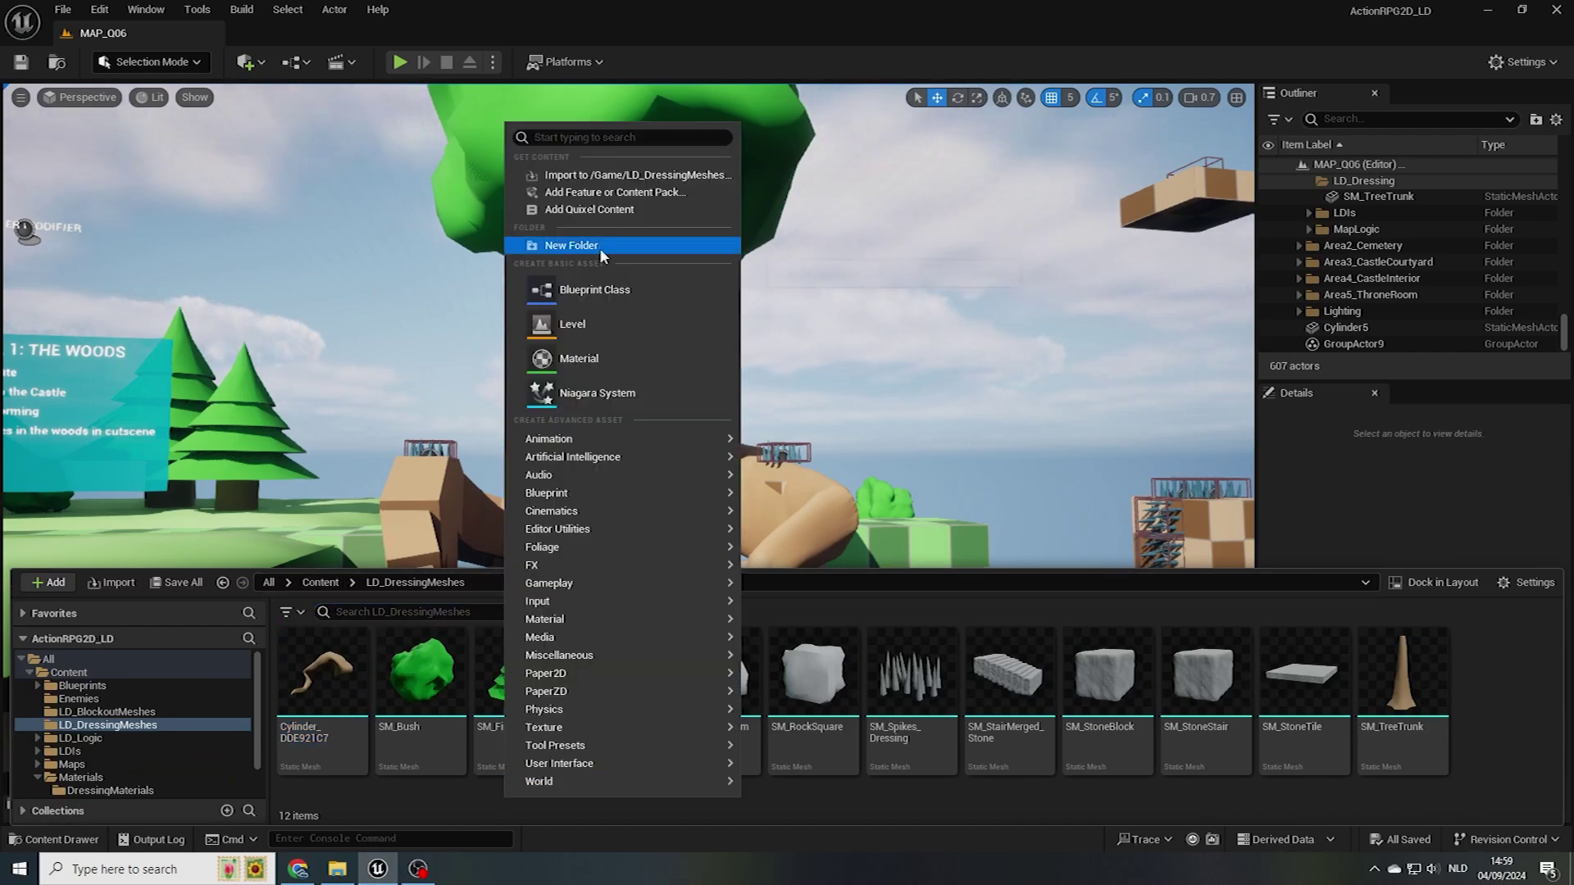
click(598, 247)
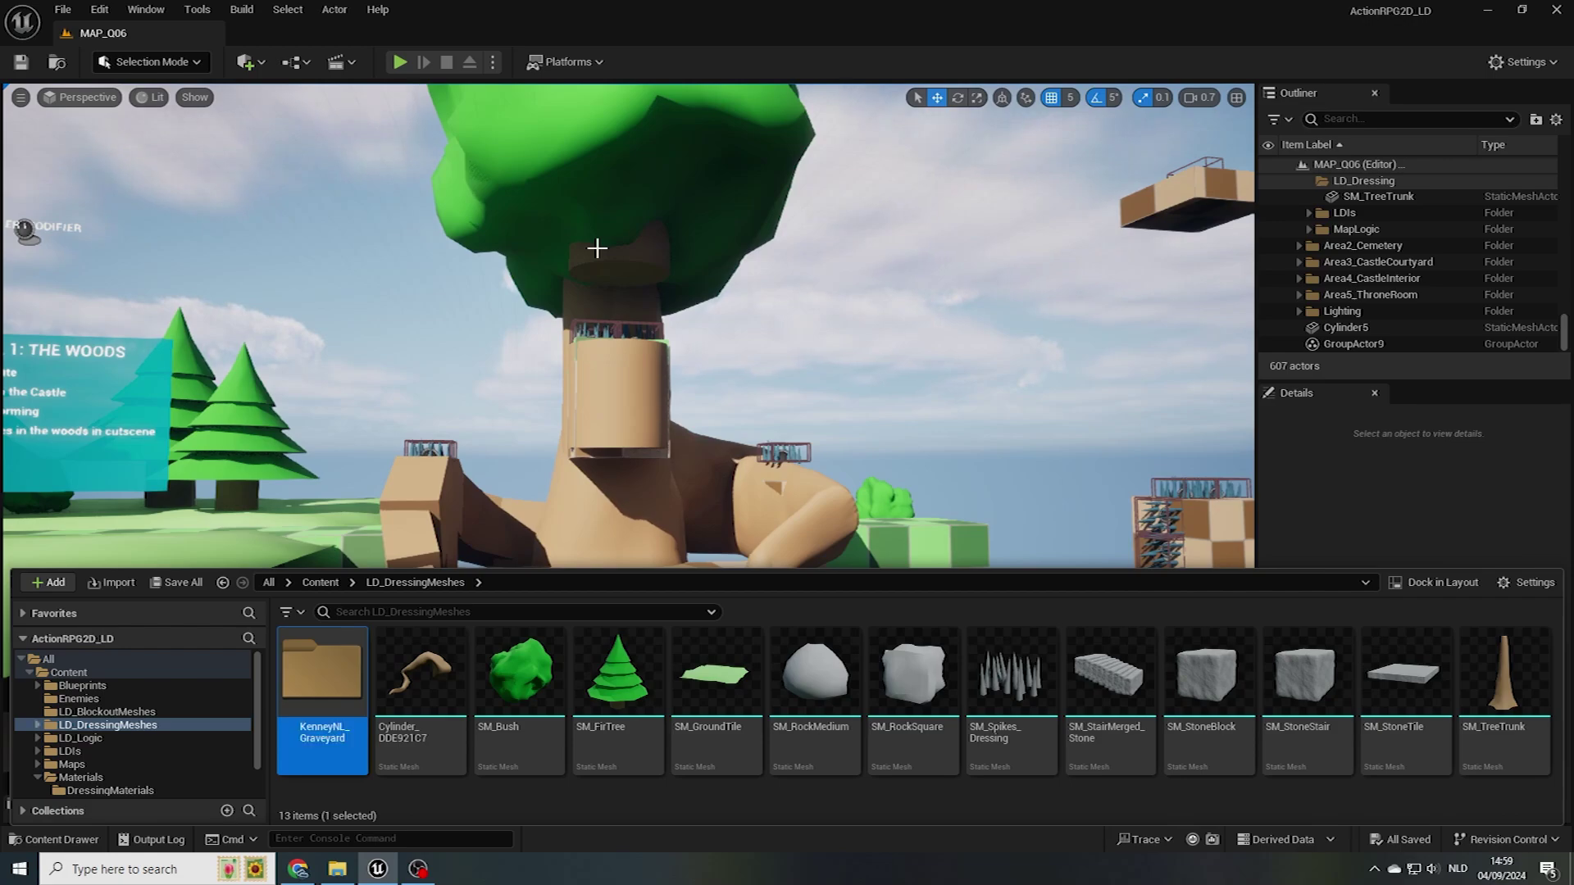
double_click(335, 677)
Import all the Graveyard Kit FBX models into the KenneyNL_Graveyard folder
click(337, 869)
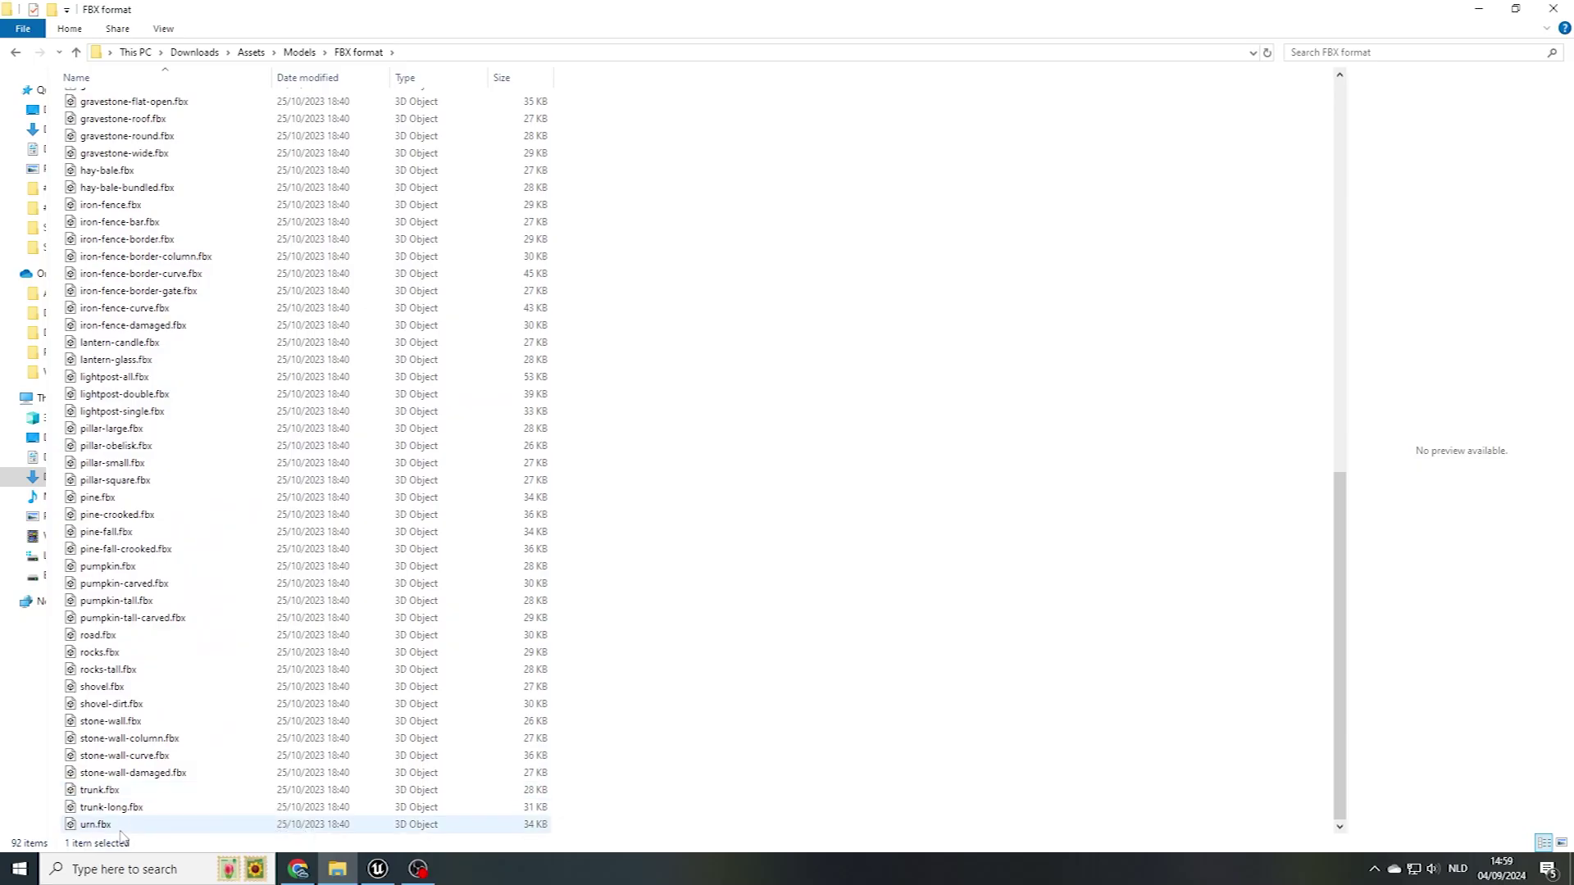
key(ctrl+a)
mouse_move(91, 187)
mouse_down()
mouse_move(384, 849)
mouse_move(549, 681)
mouse_up()
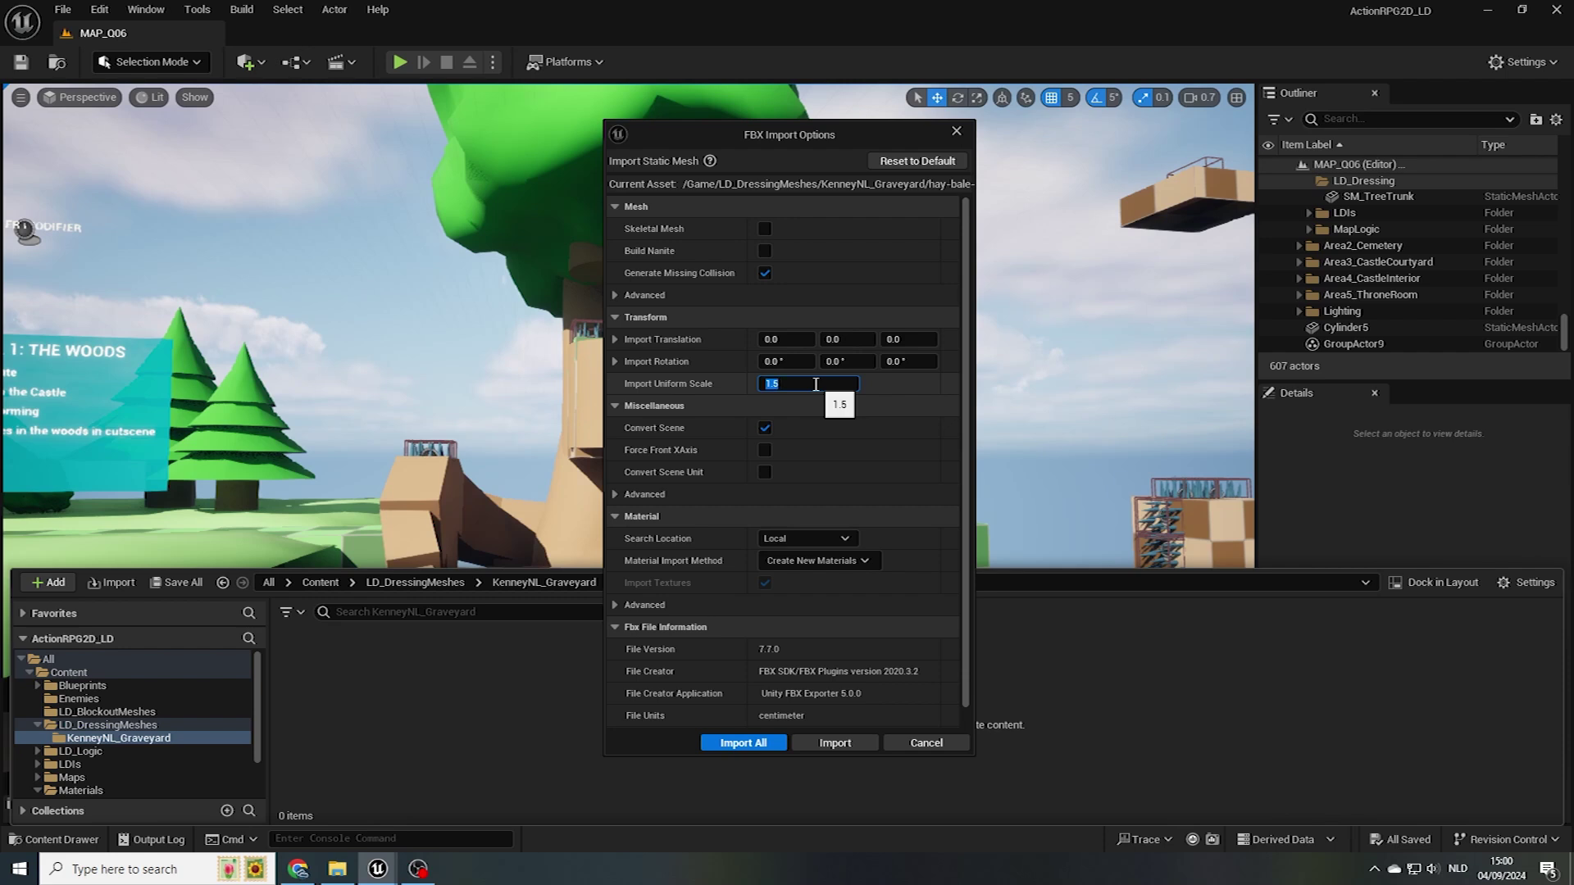
click(743, 743)
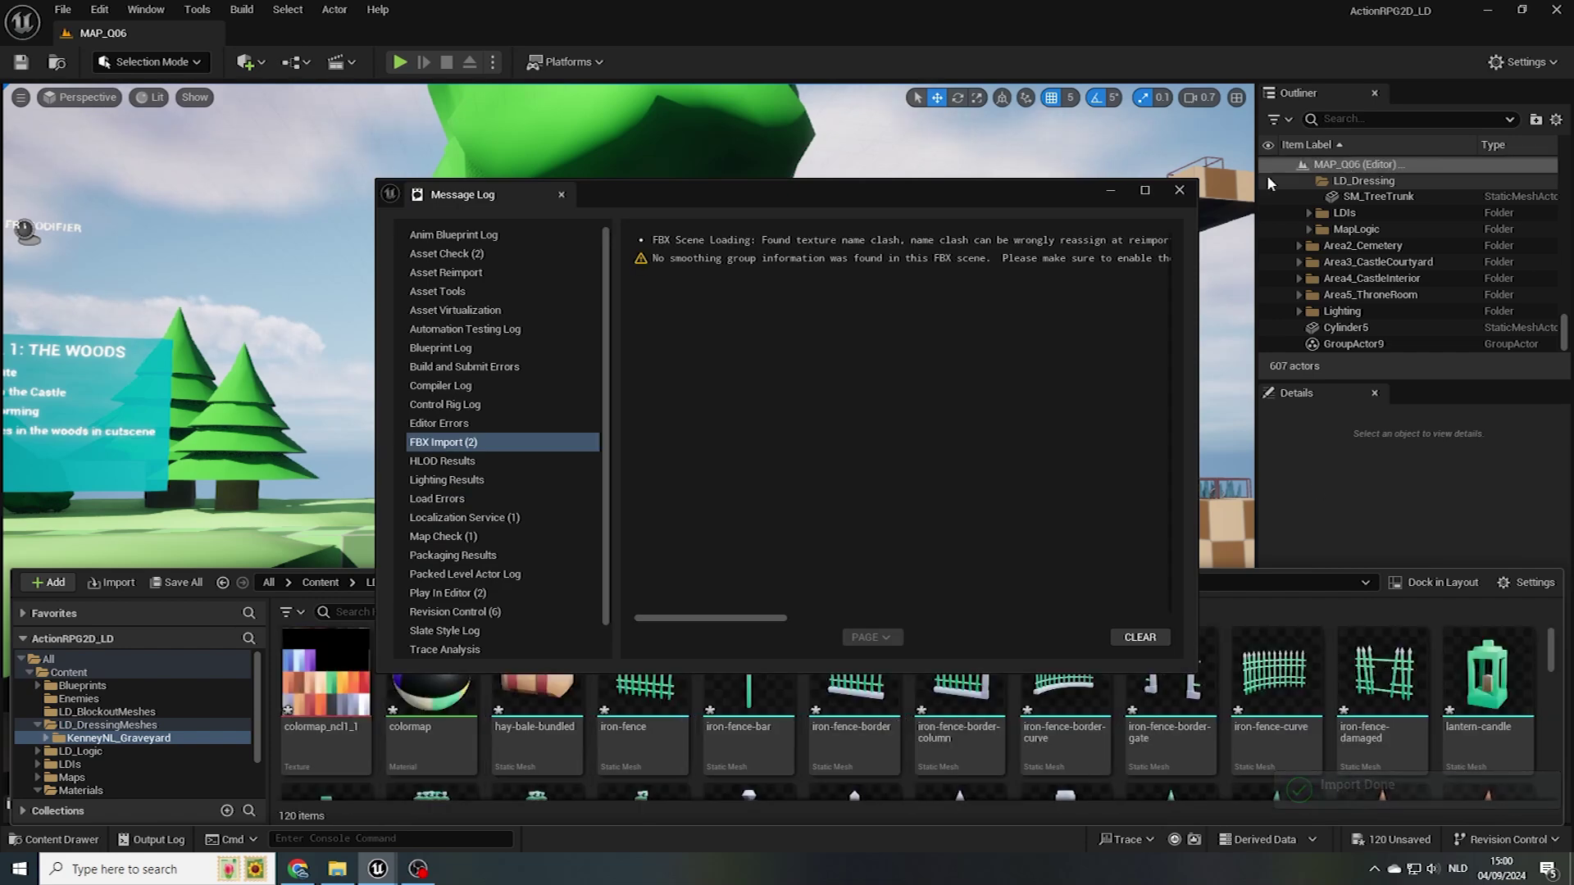
click(748, 733)
ctrl+scroll(749, 735, down, 3)
ctrl+scroll(748, 729, up, 1)
ctrl+scroll(762, 719, up, 1)
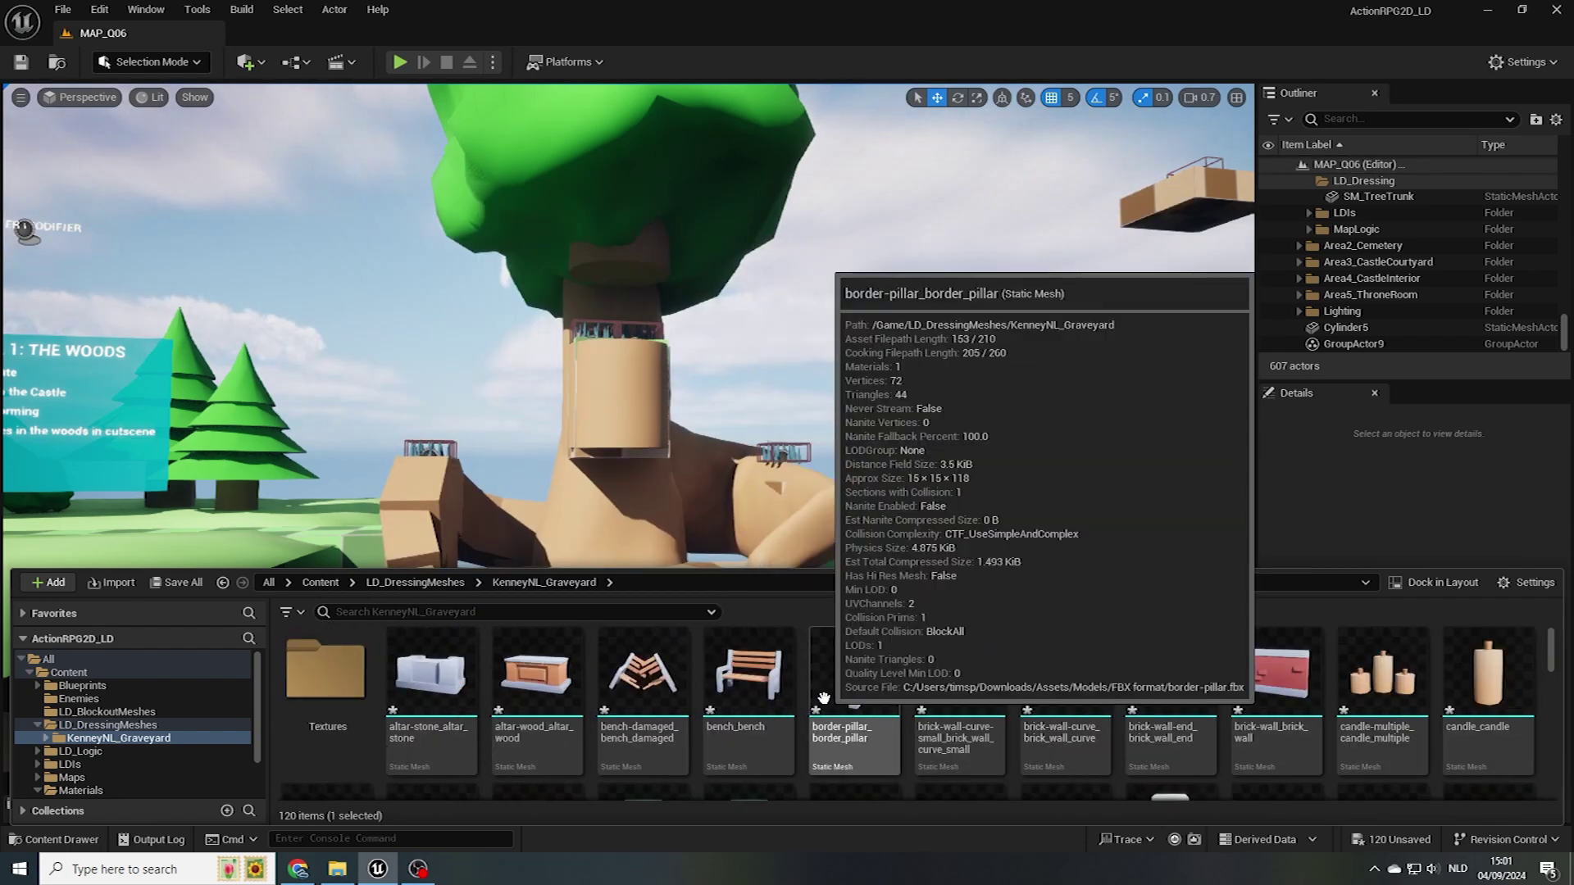
ctrl+scroll(823, 698, down, 2)
scroll(823, 699, down, 1)
scroll(1021, 693, down, 1)
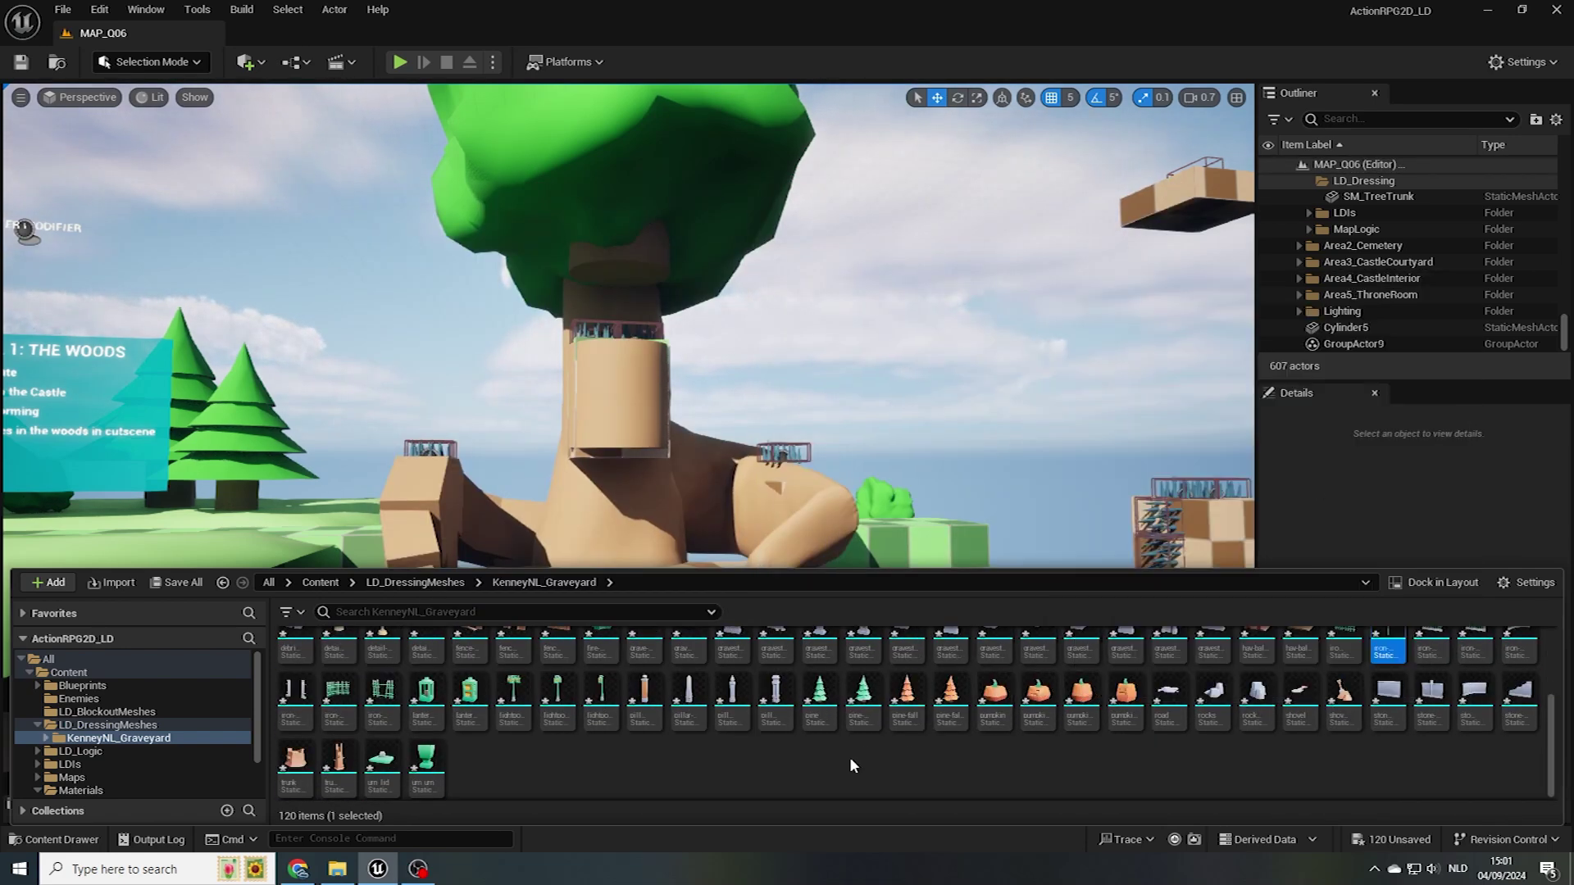
scroll(850, 763, up, 3)
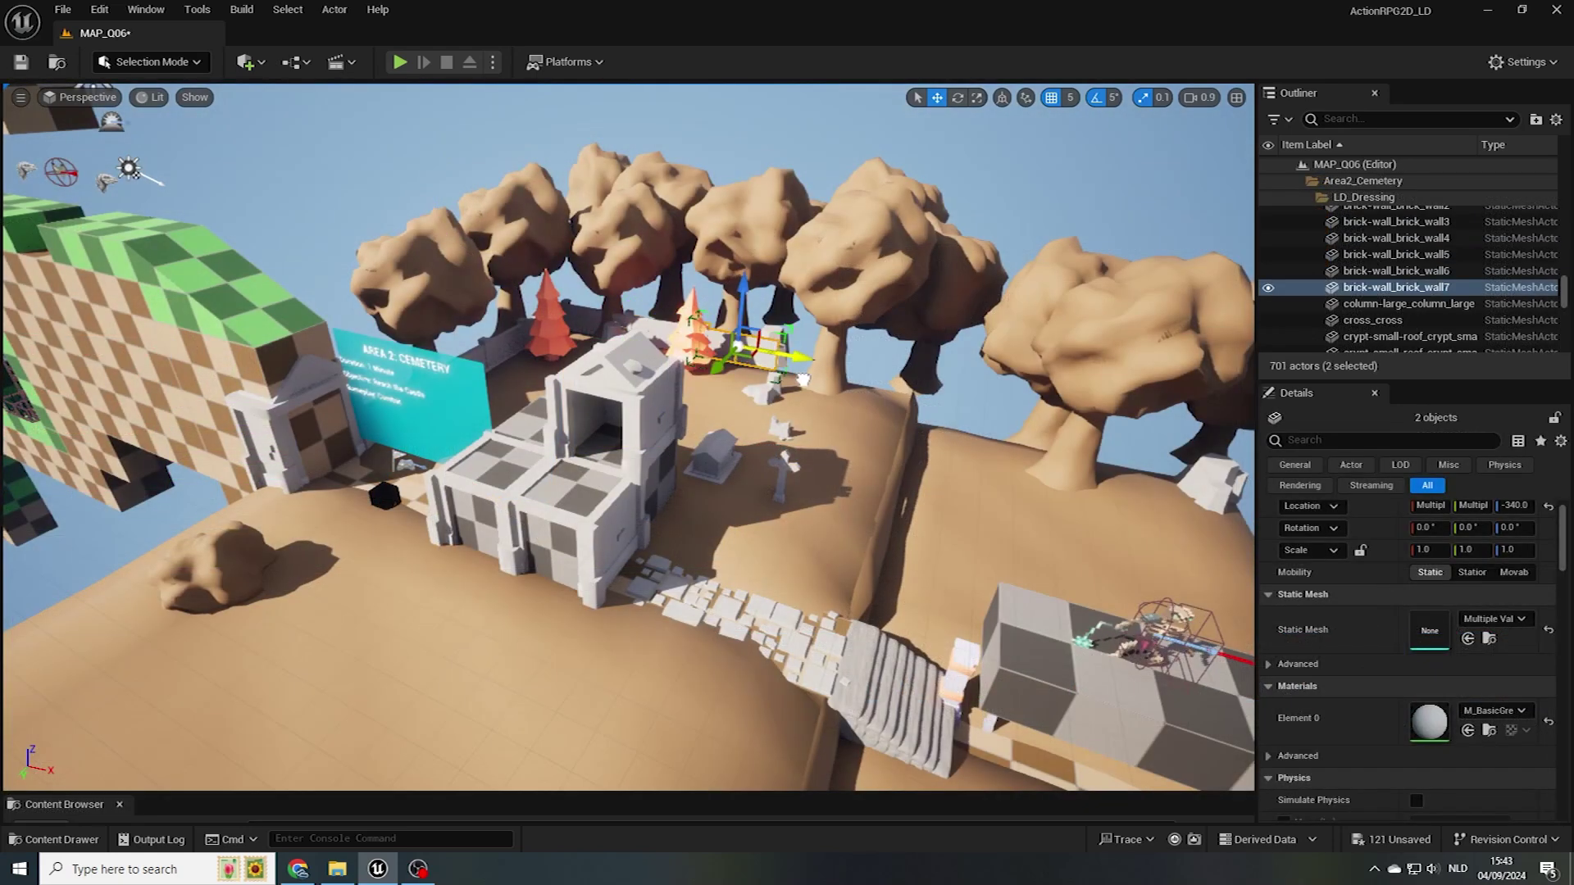
Duplicate a crypt, a gravestone and road pieces to dress the cemetery and path
click(591, 369)
alt+drag(578, 369, 748, 521)
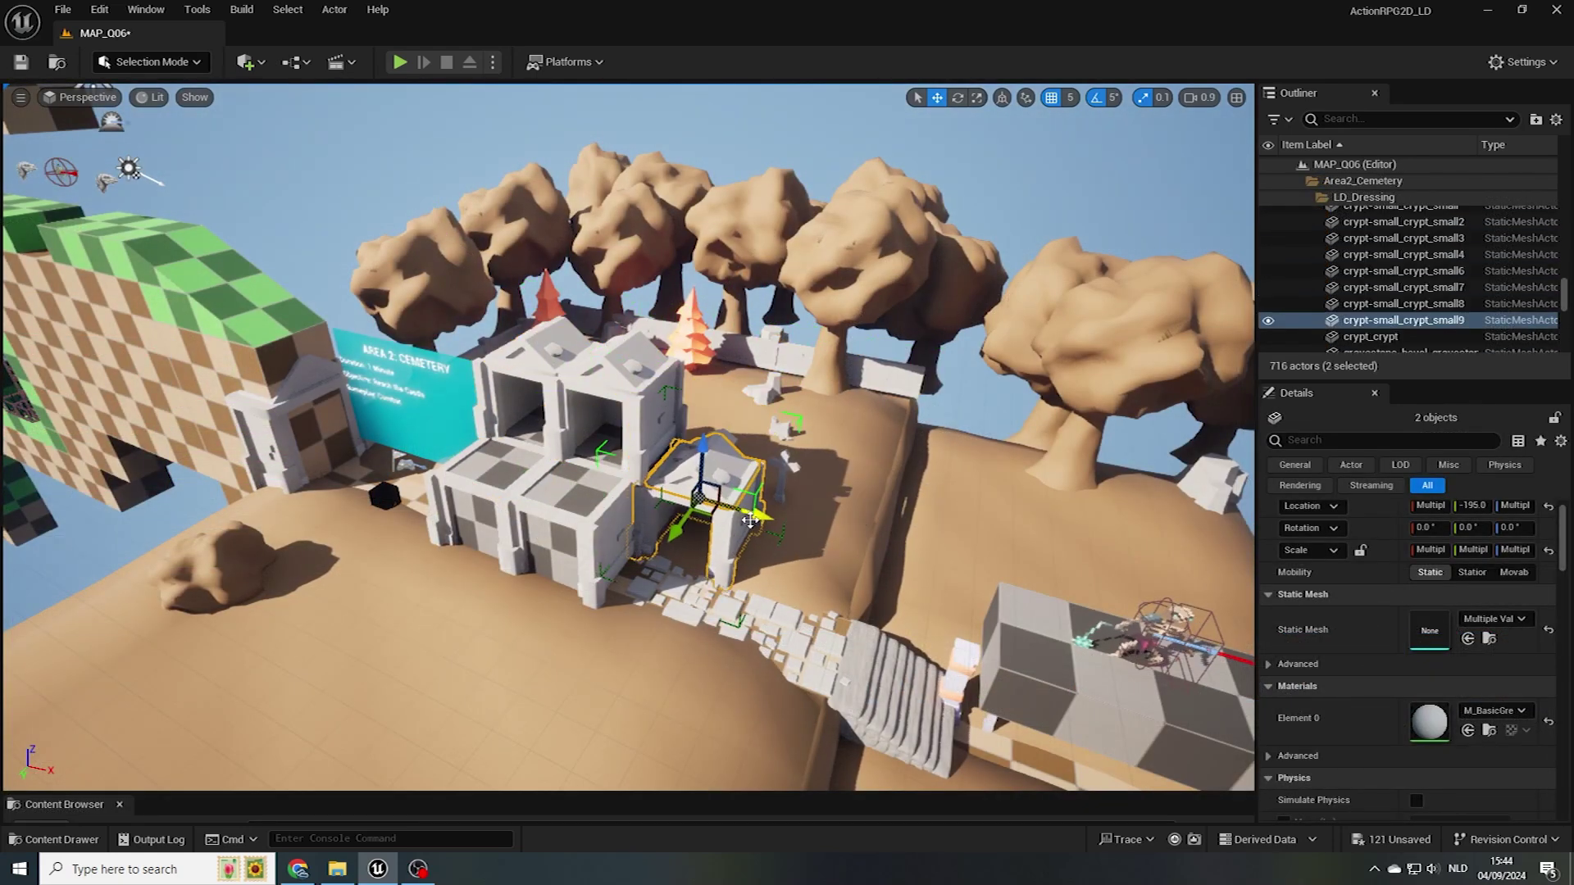
click(413, 466)
alt+drag(412, 465, 337, 627)
click(369, 474)
mouse_move(369, 474)
alt+mouse_down()
mouse_move(628, 578)
mouse_move(373, 527)
mouse_move(615, 632)
mouse_move(421, 527)
mouse_move(479, 542)
alt+mouse_up()
key(e)
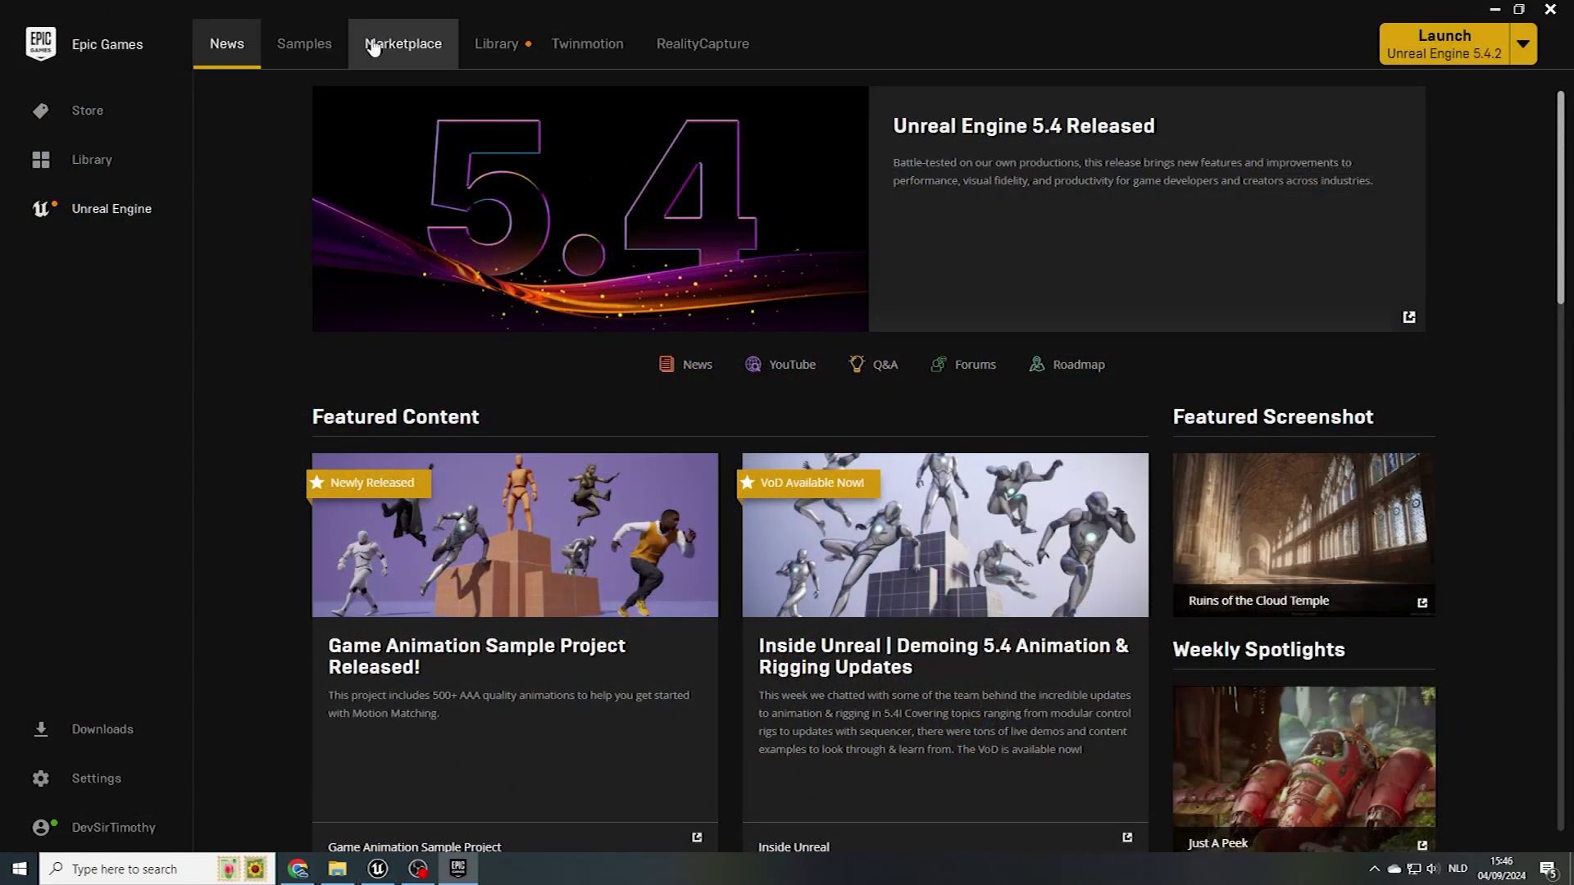
Order free packs from the Marketplace's Permanently Free Collection and accept the terms
click(372, 46)
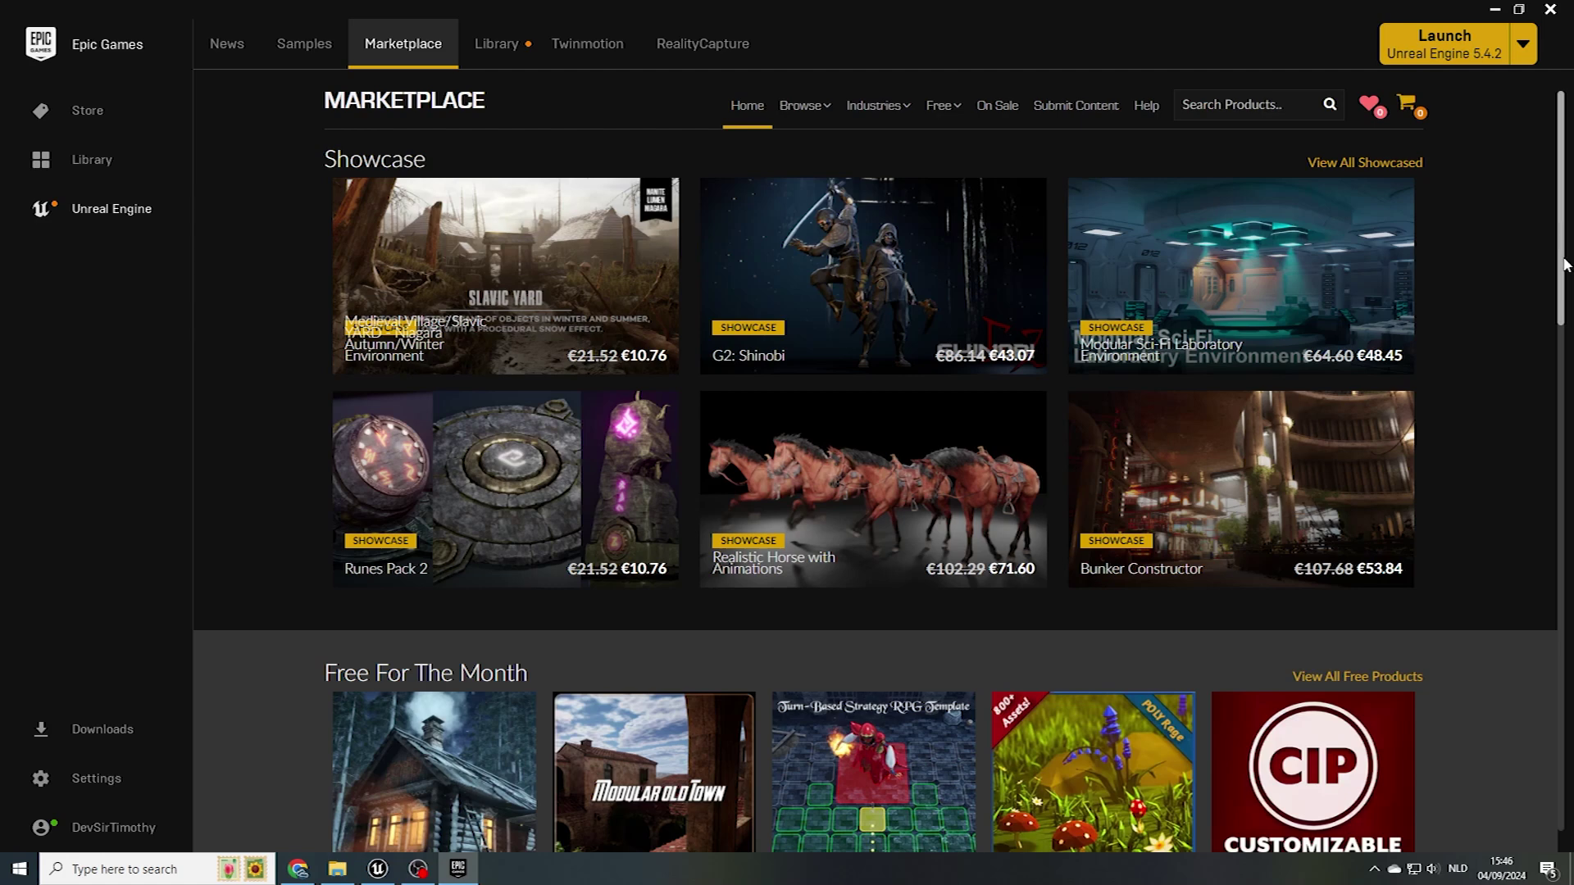
drag(1565, 265, 1522, 397)
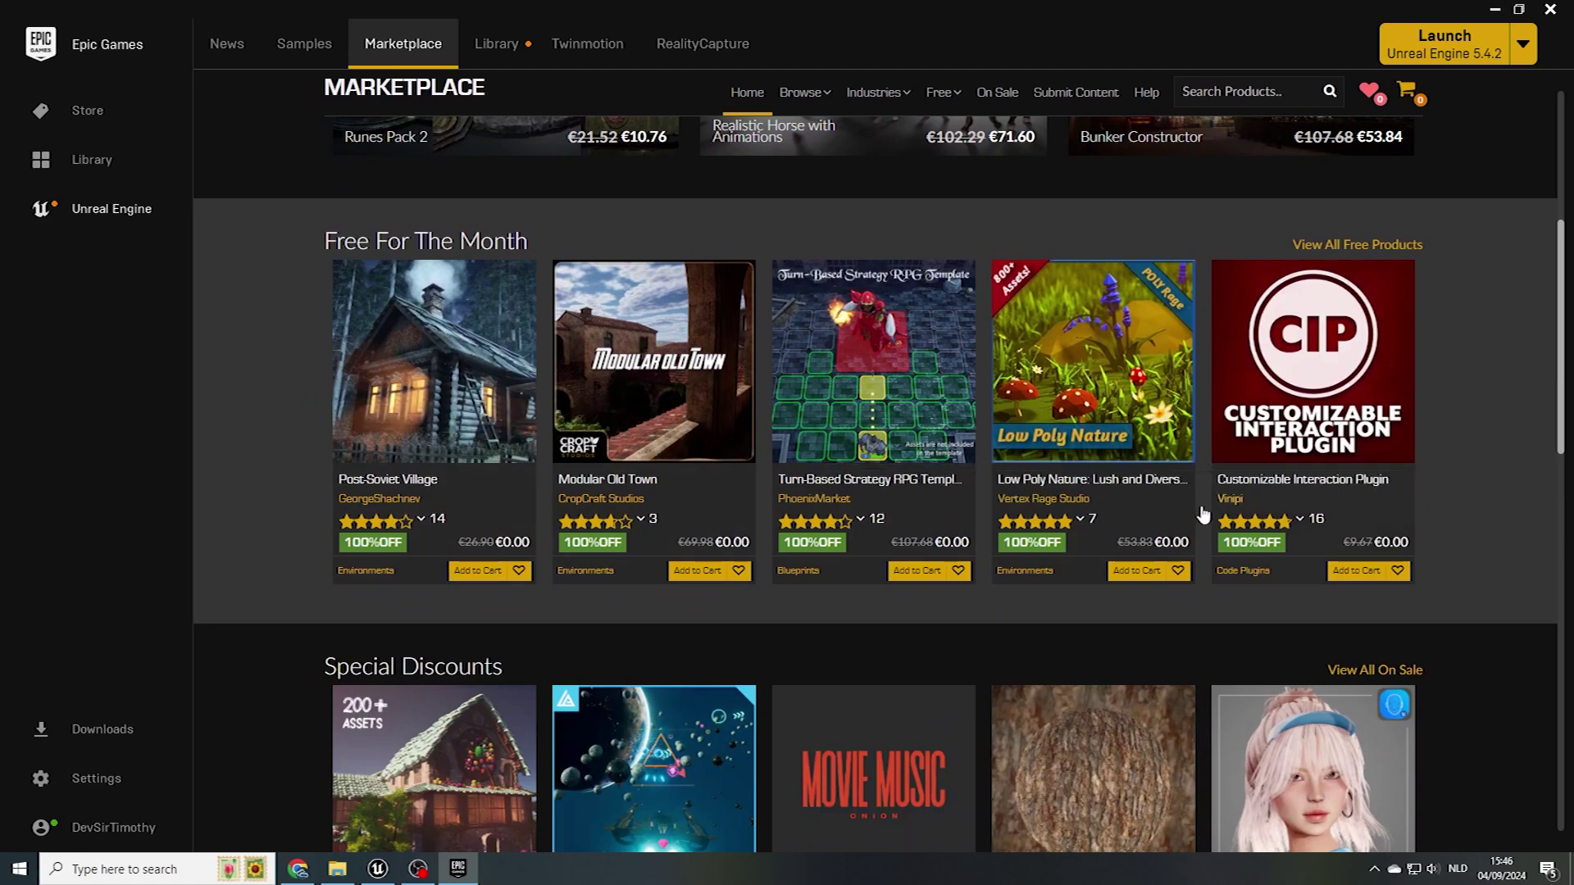
scroll(581, 212, up, 4)
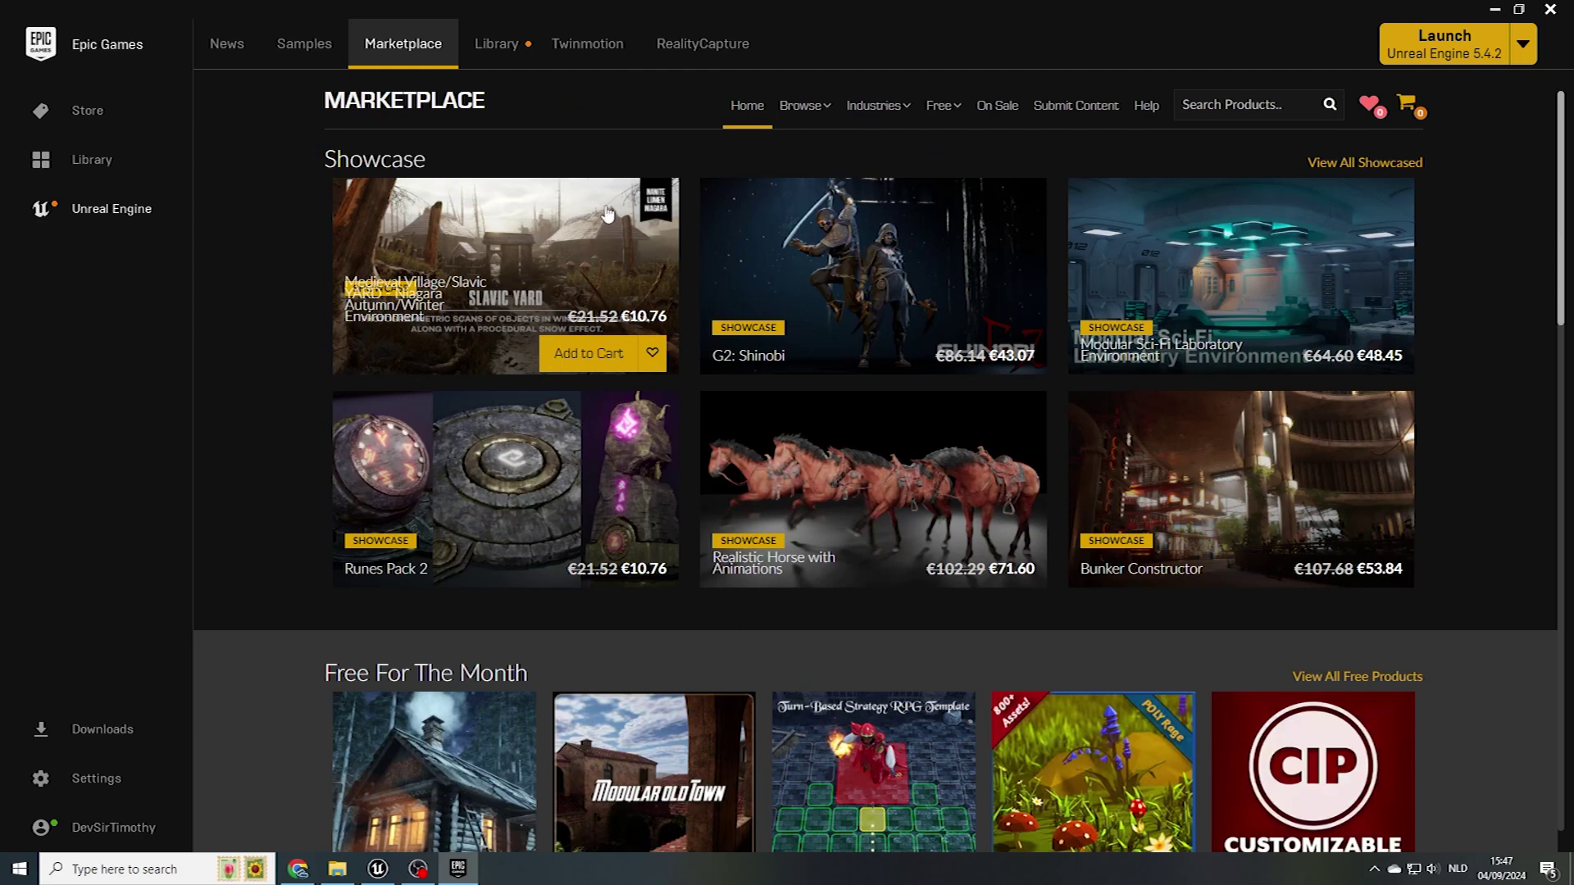
mouse_move(942, 93)
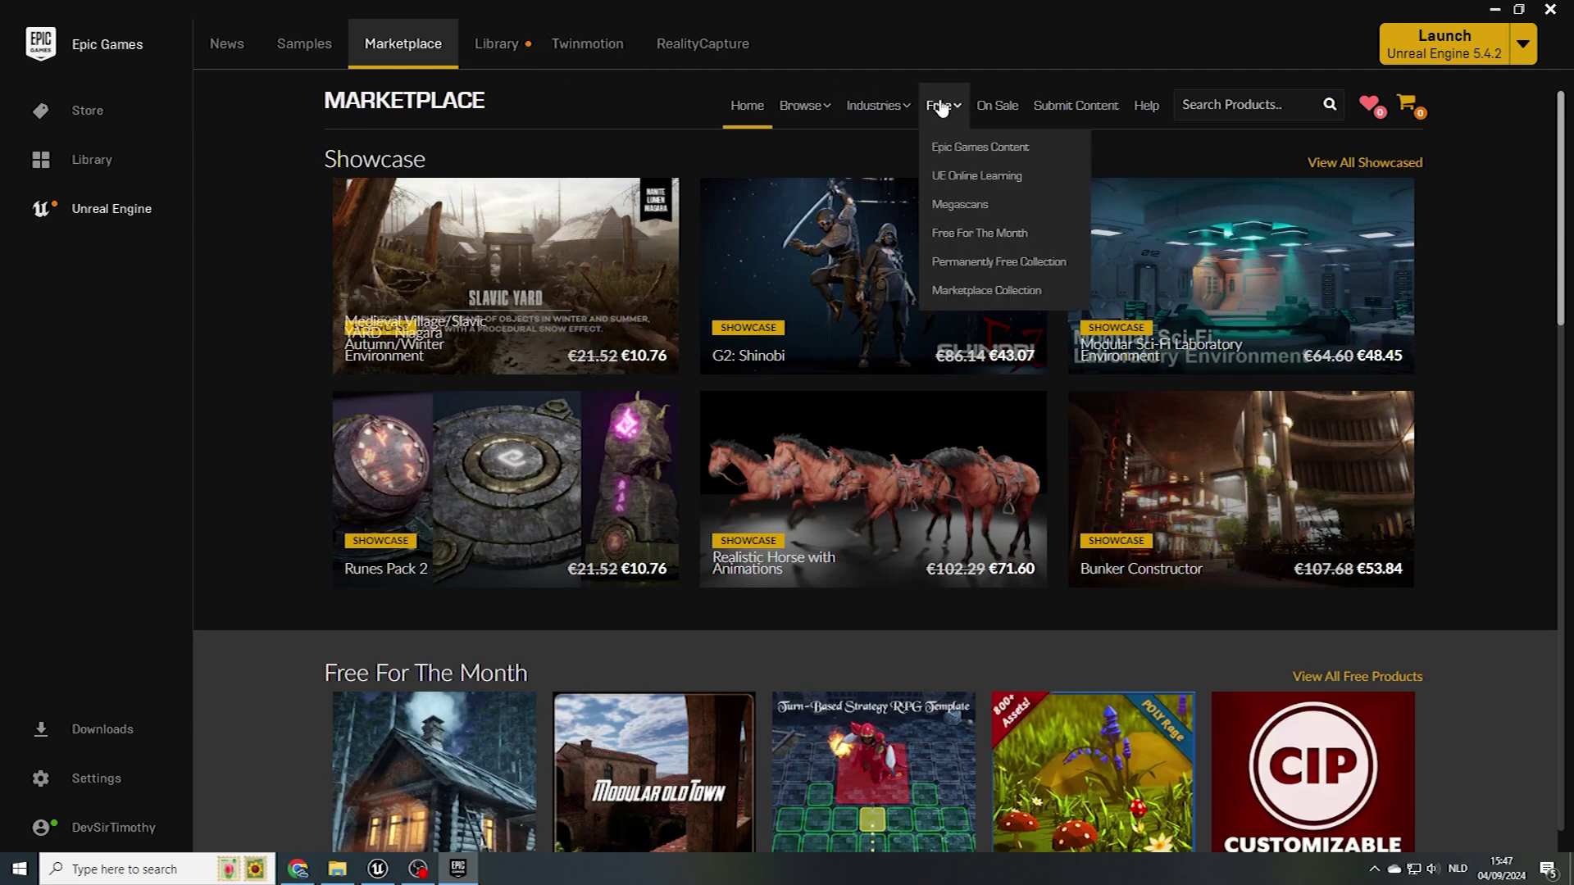
click(1021, 259)
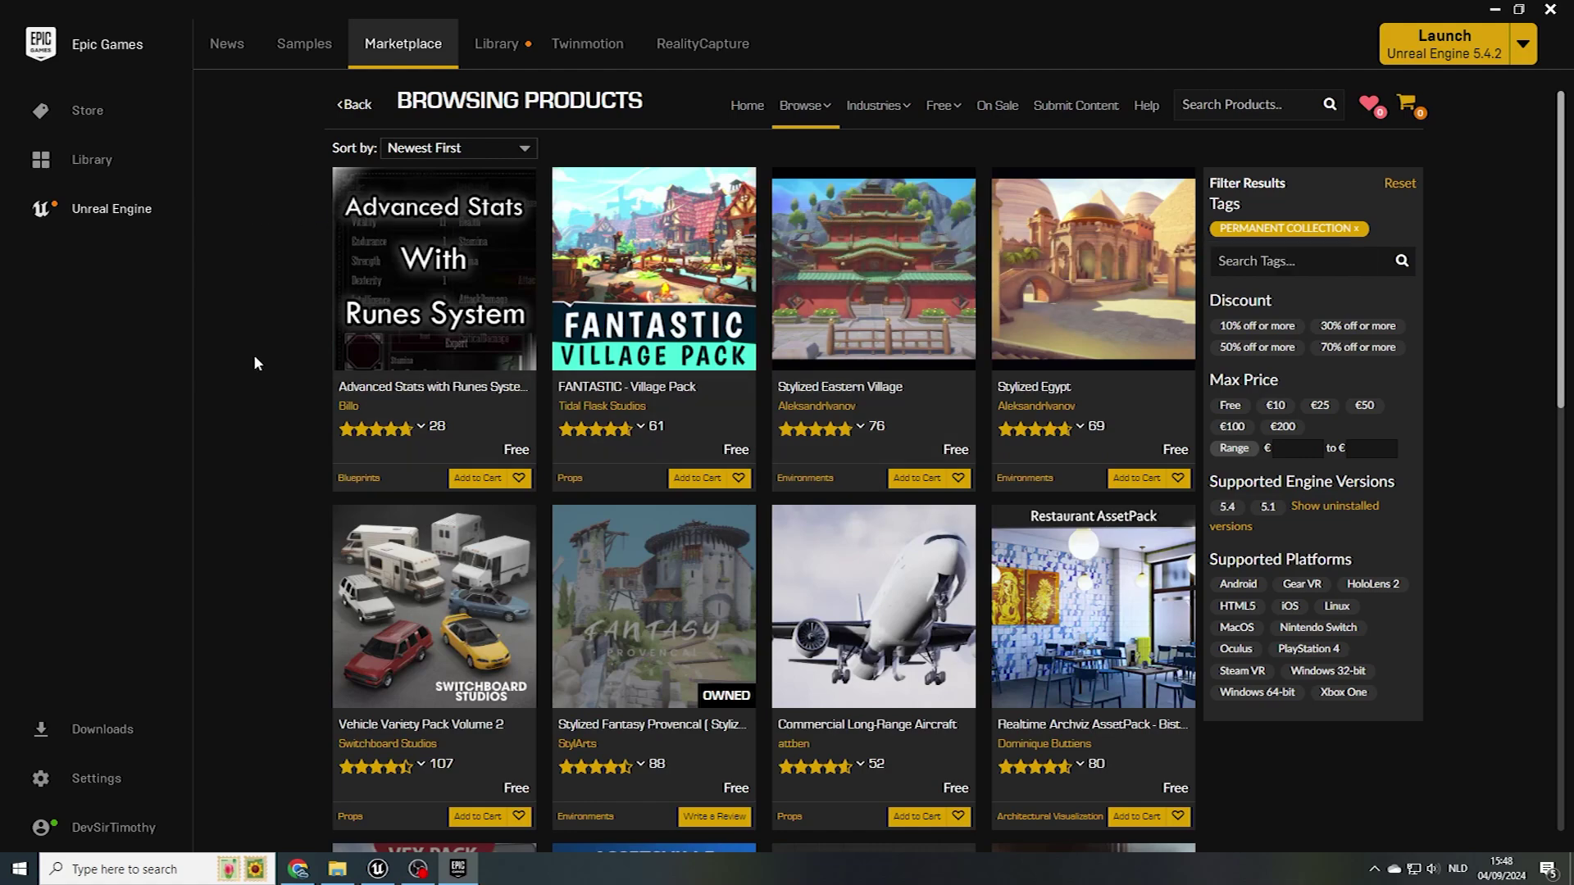
click(714, 277)
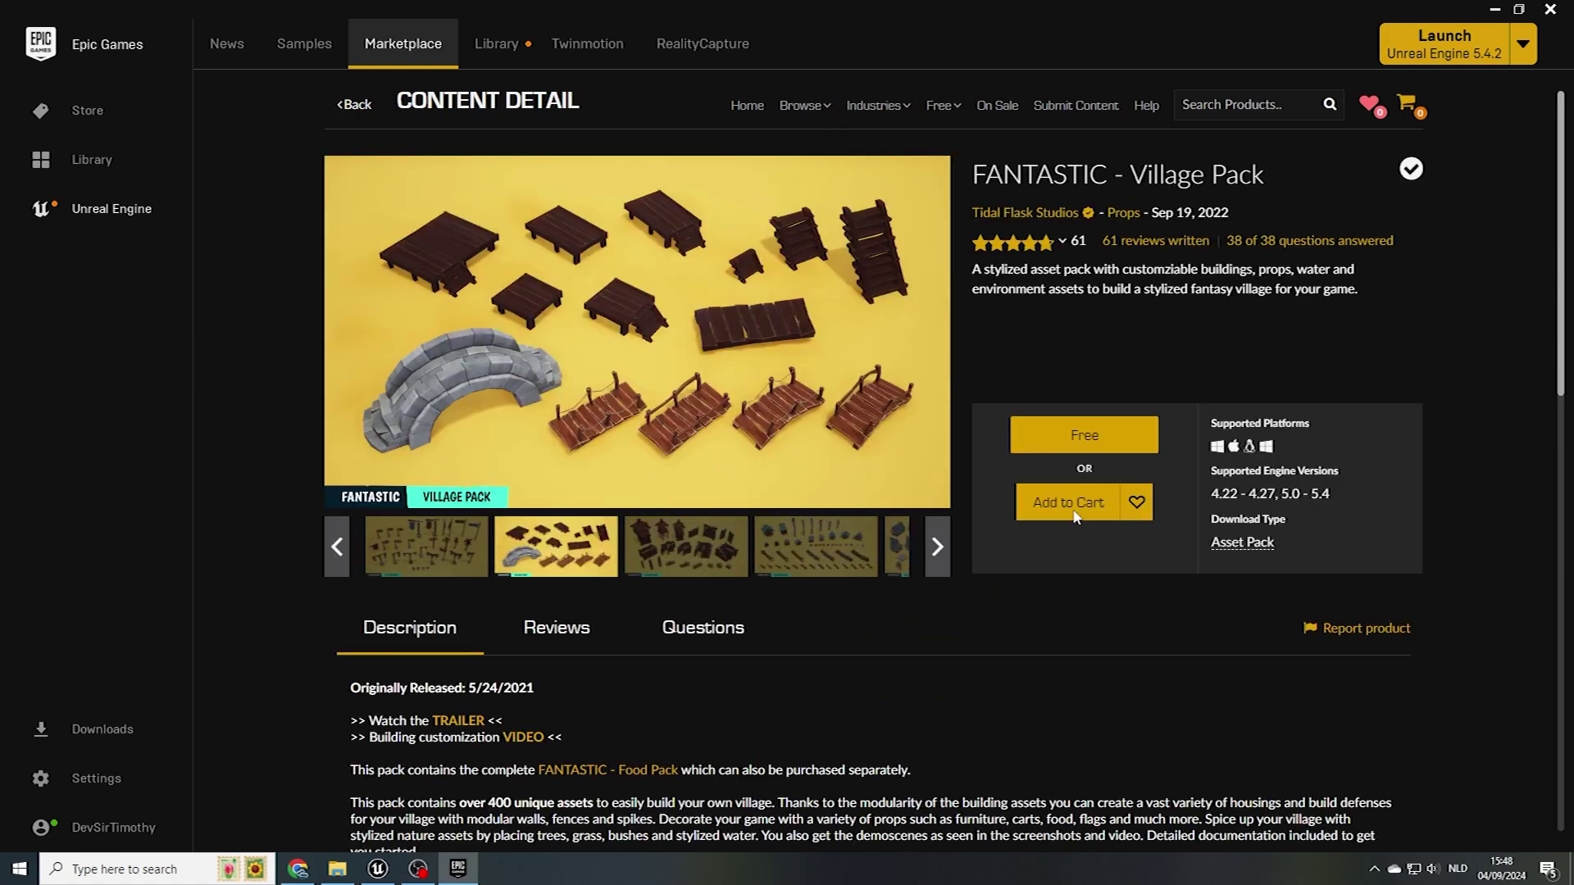
click(1064, 502)
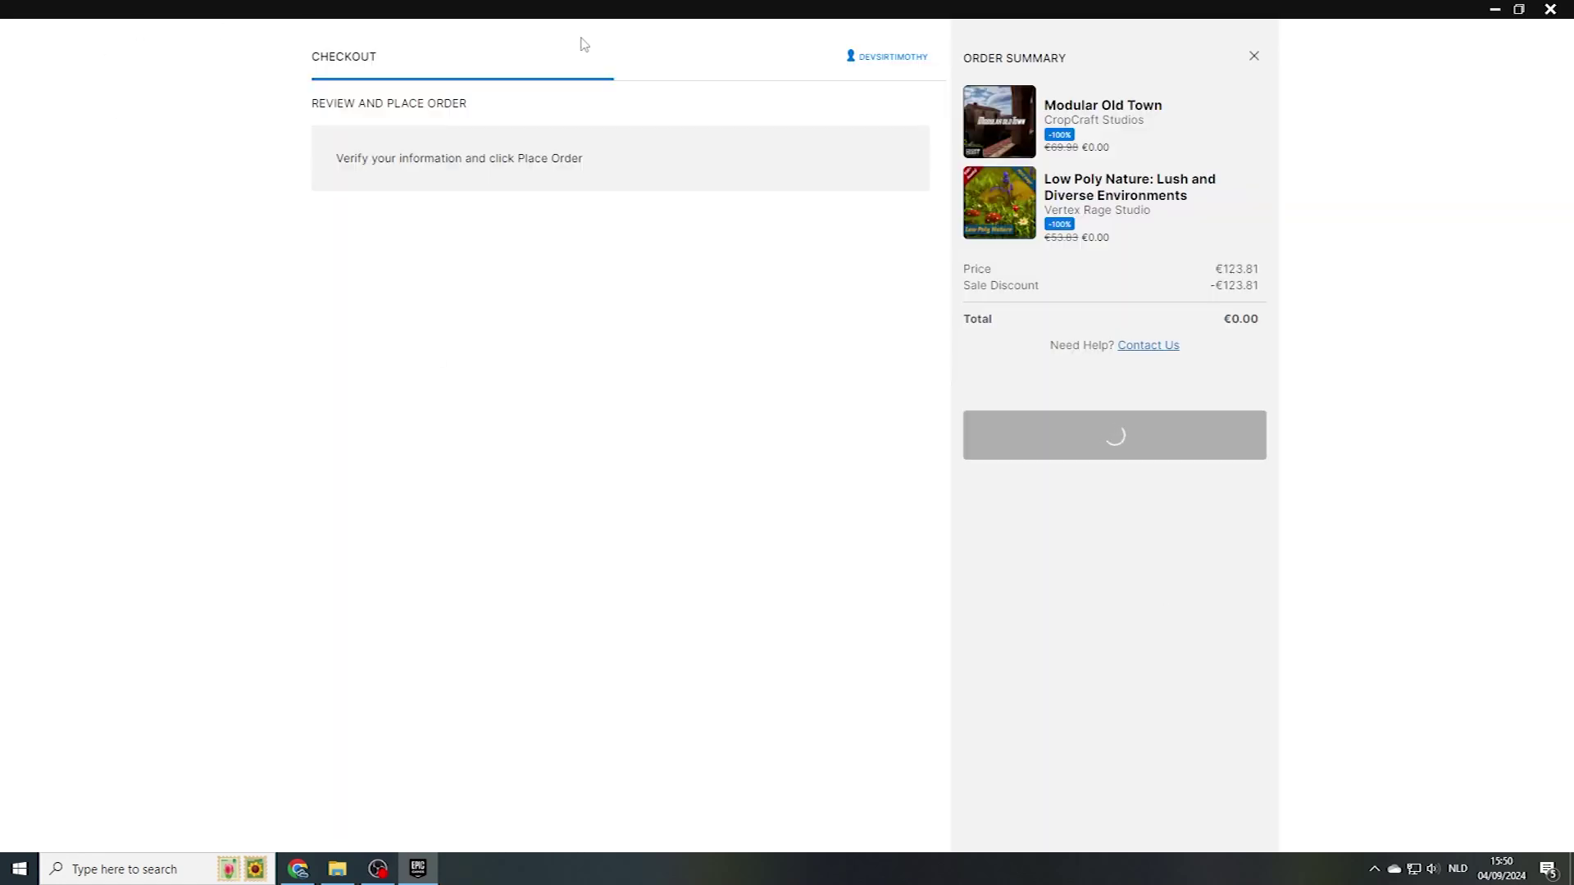
click(1156, 446)
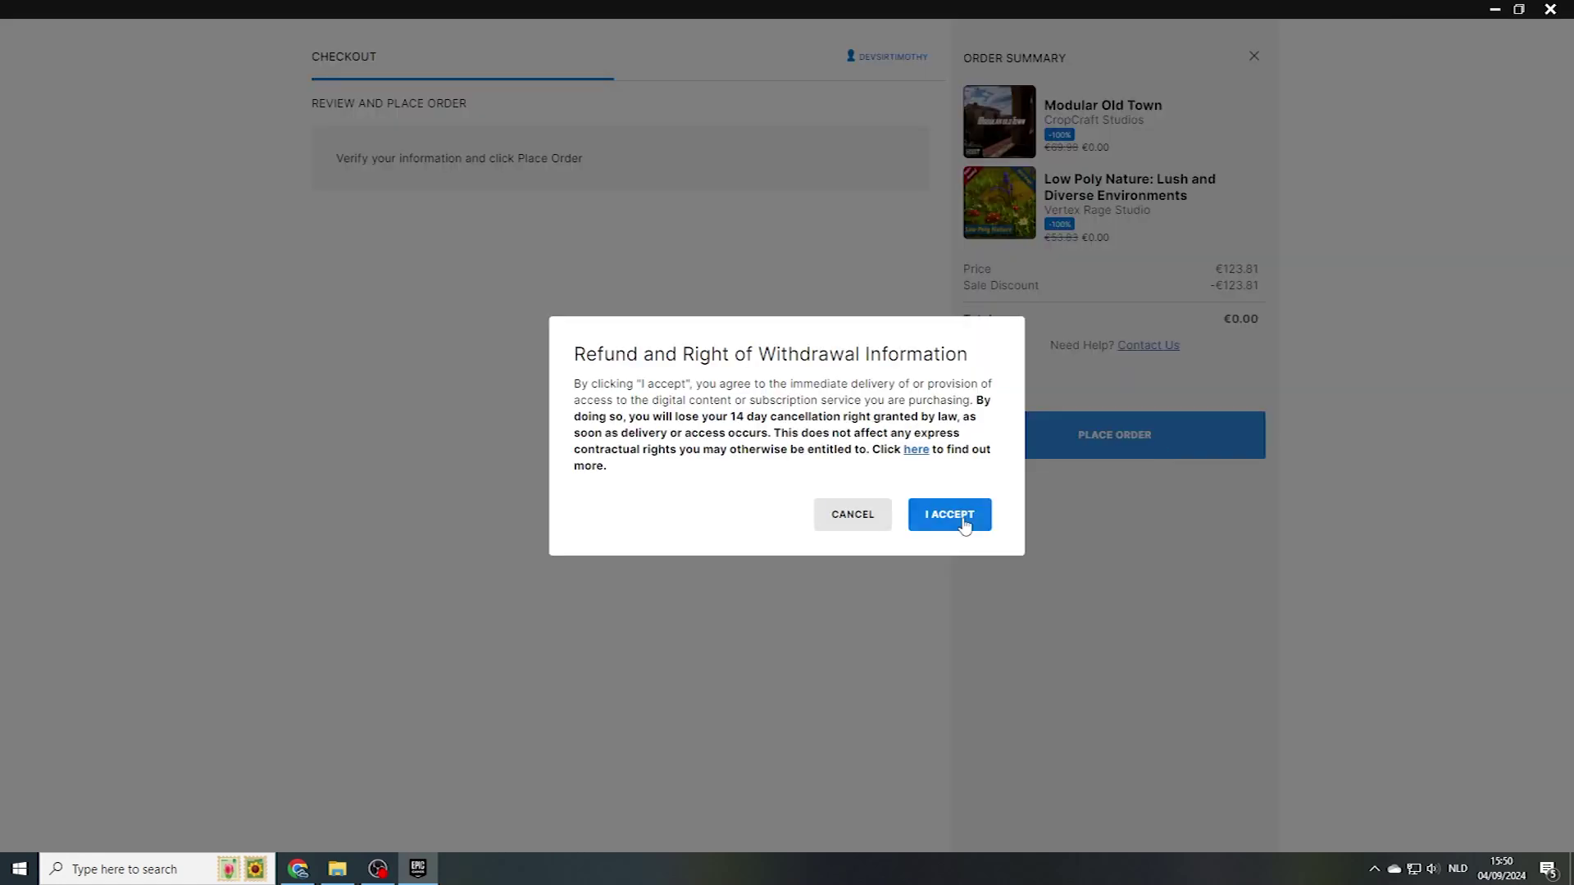
click(967, 518)
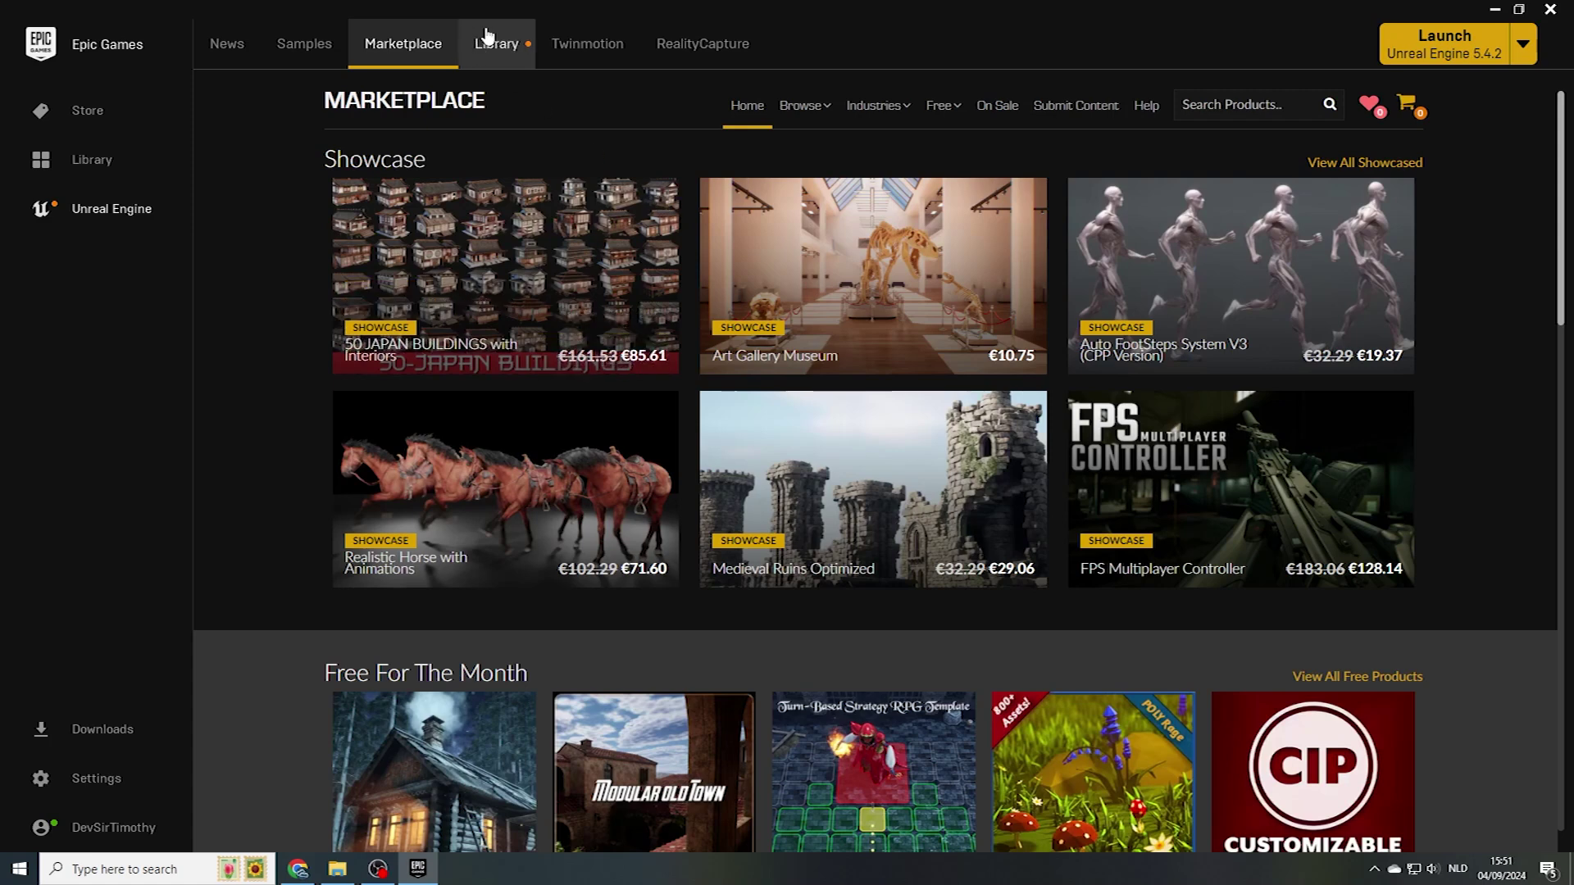
Add Low Poly Nature from the Vault to the ActionRPG2D_LD project
click(487, 36)
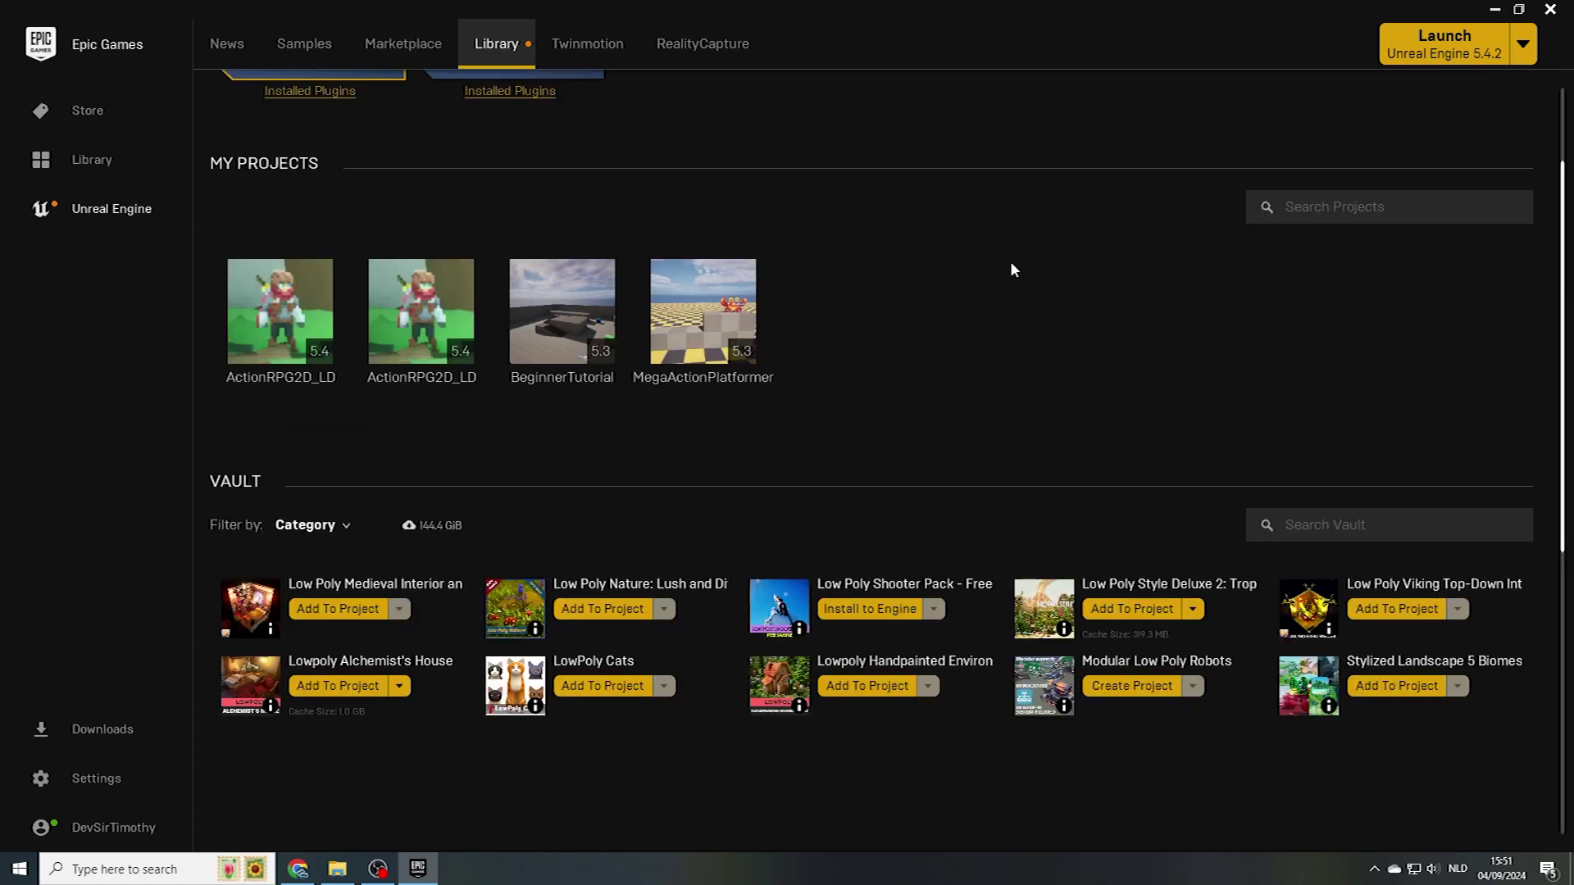
scroll(985, 184, down, 2)
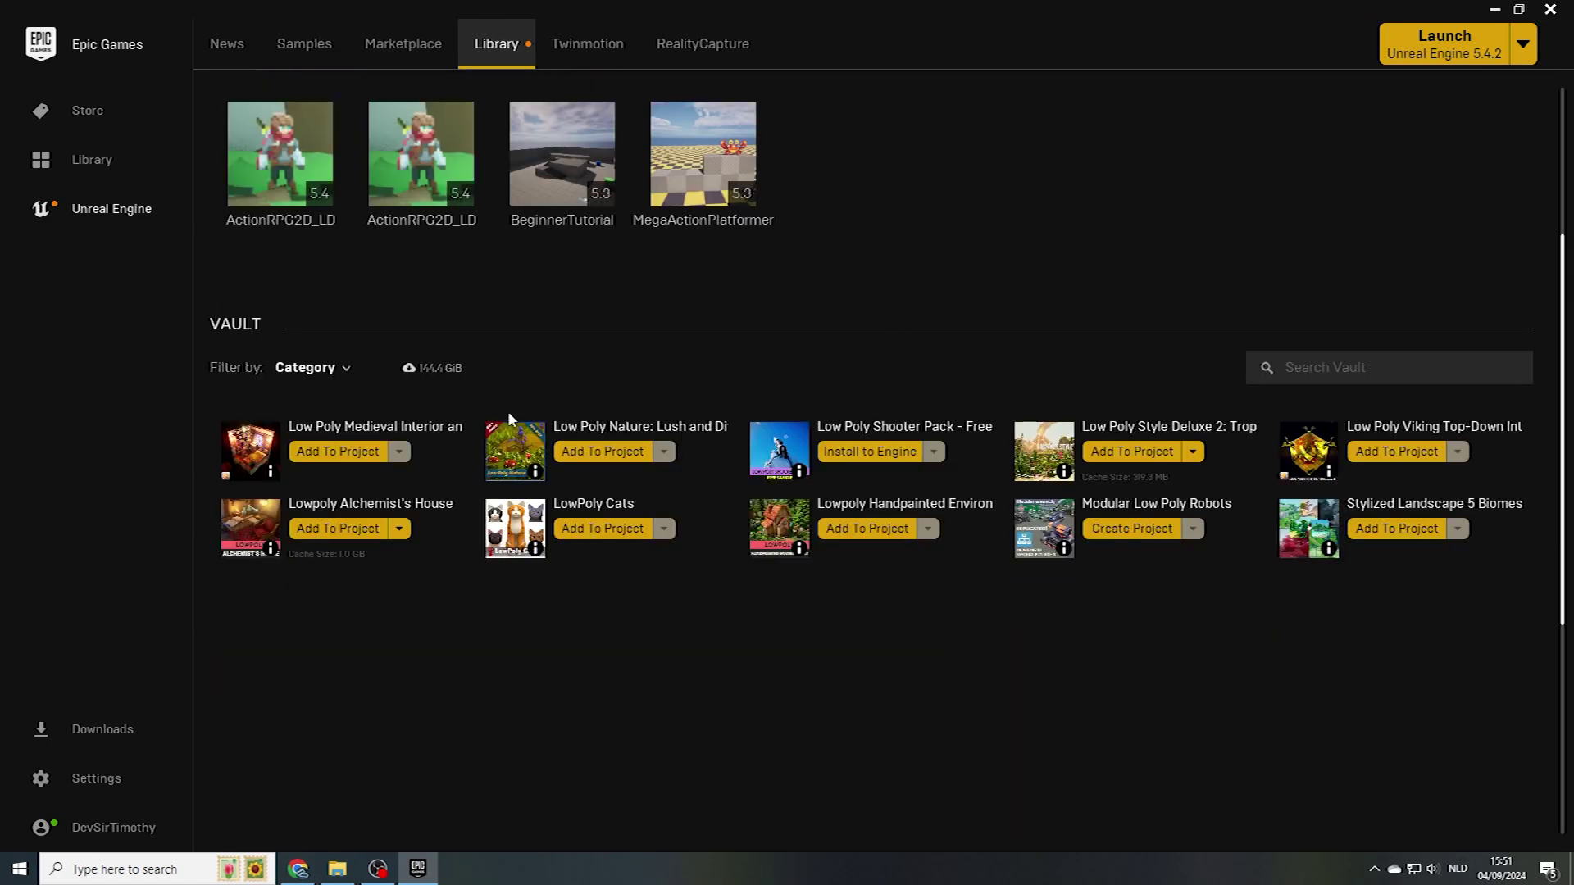
click(630, 457)
click(602, 357)
click(815, 625)
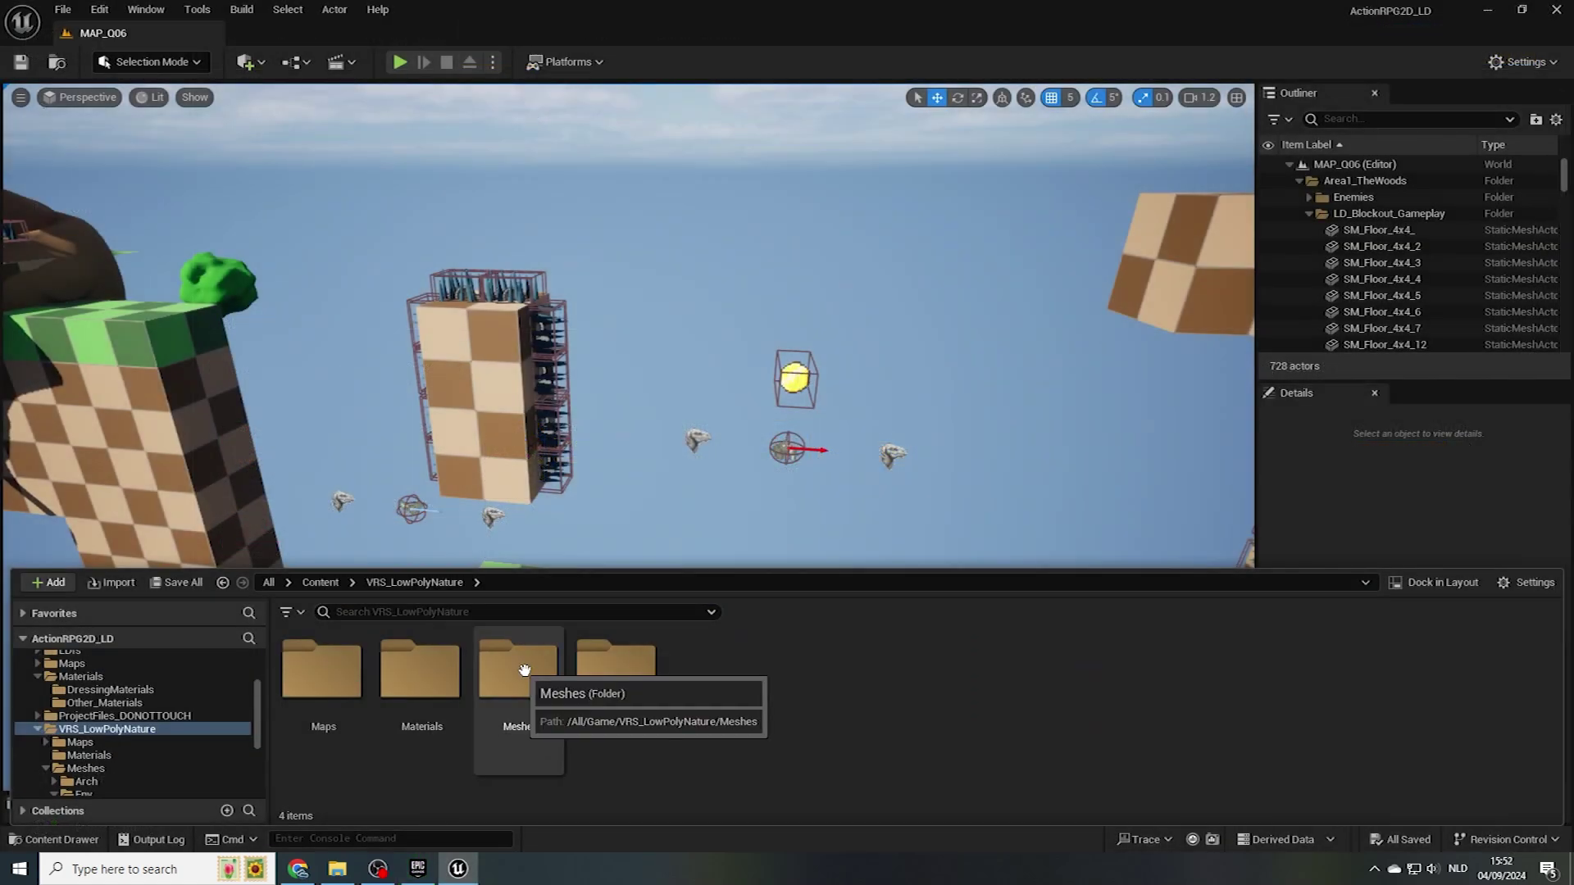
Open the imported assets subfolder and select the SM_CliffA cliff beside the checkered ledge
double_click(520, 667)
double_click(414, 677)
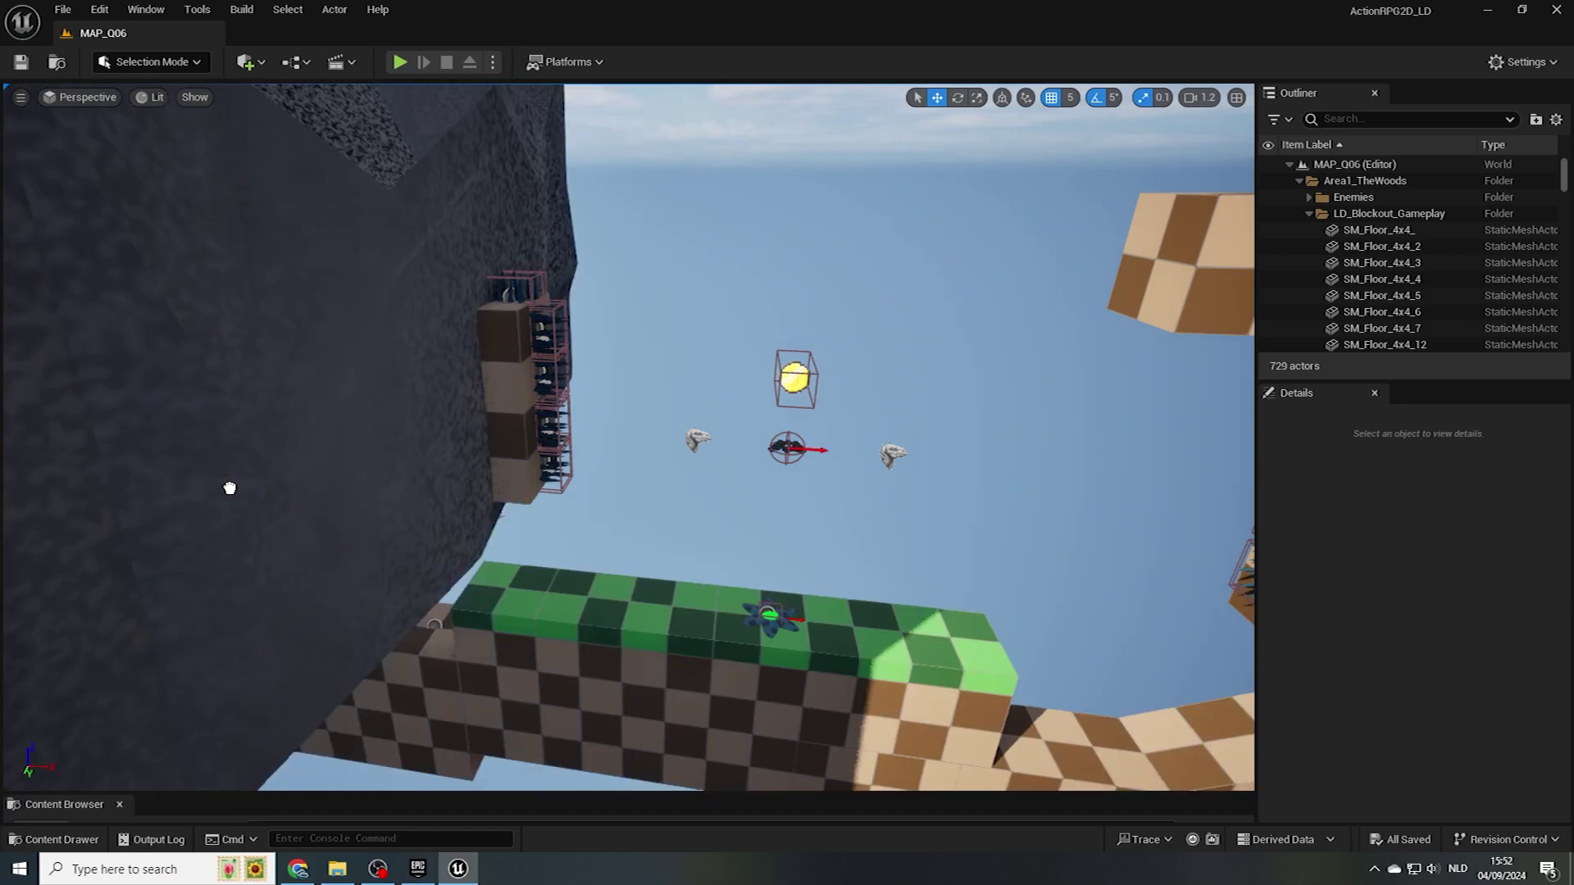
click(229, 489)
right_drag(230, 488, 580, 509)
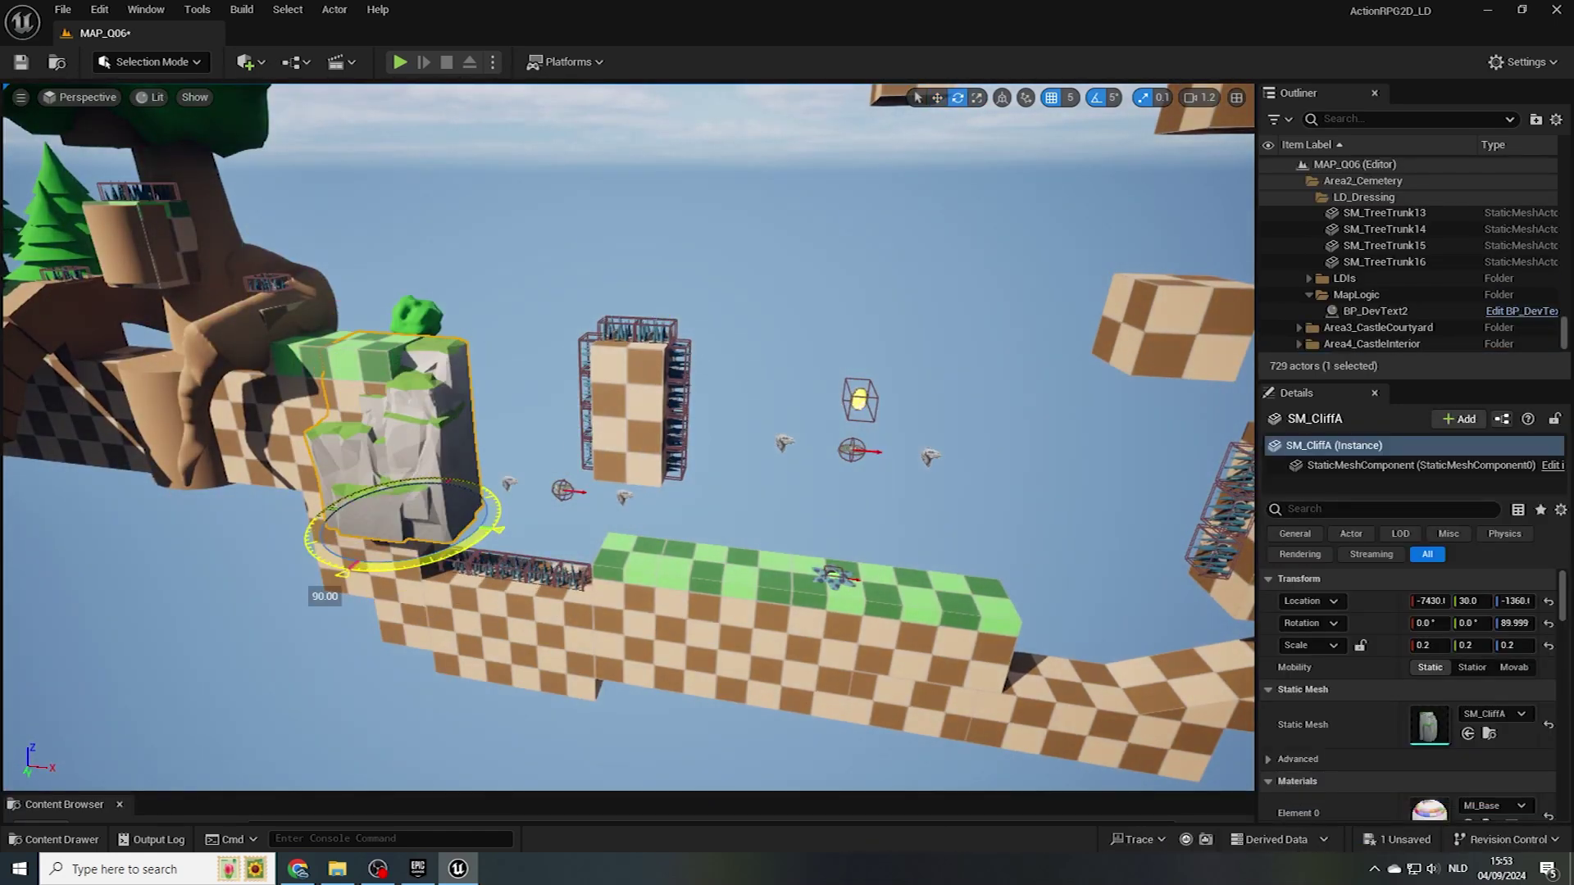
Scale SM_CliffA from 0.2 to 0.3, shift it down-left, and Alt-drag a copy
drag(340, 485, 320, 544)
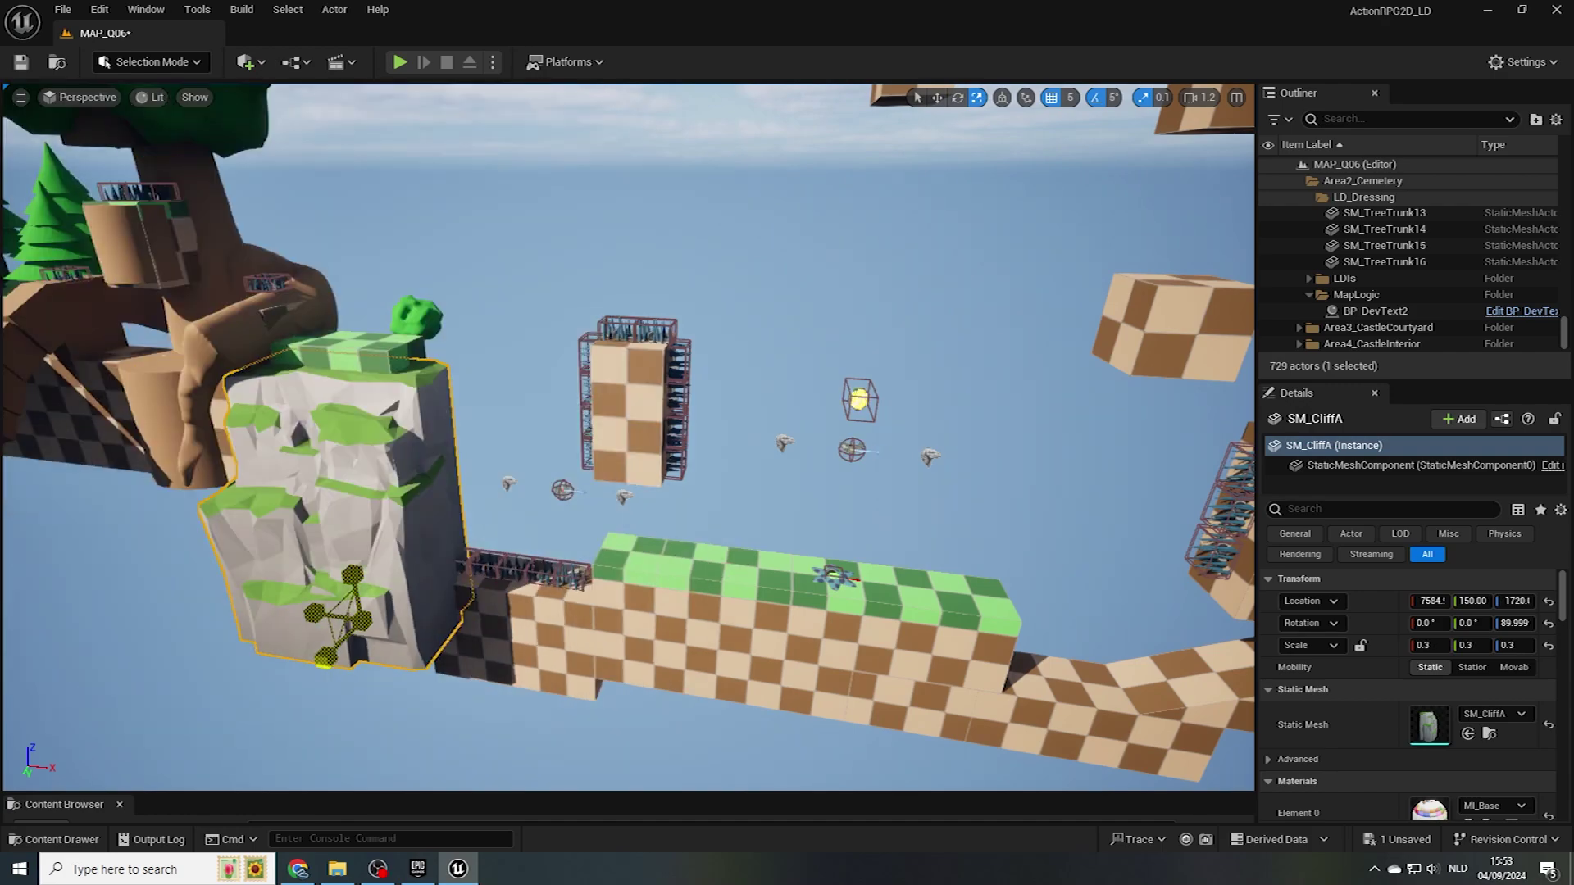
alt+drag(306, 627, 369, 615)
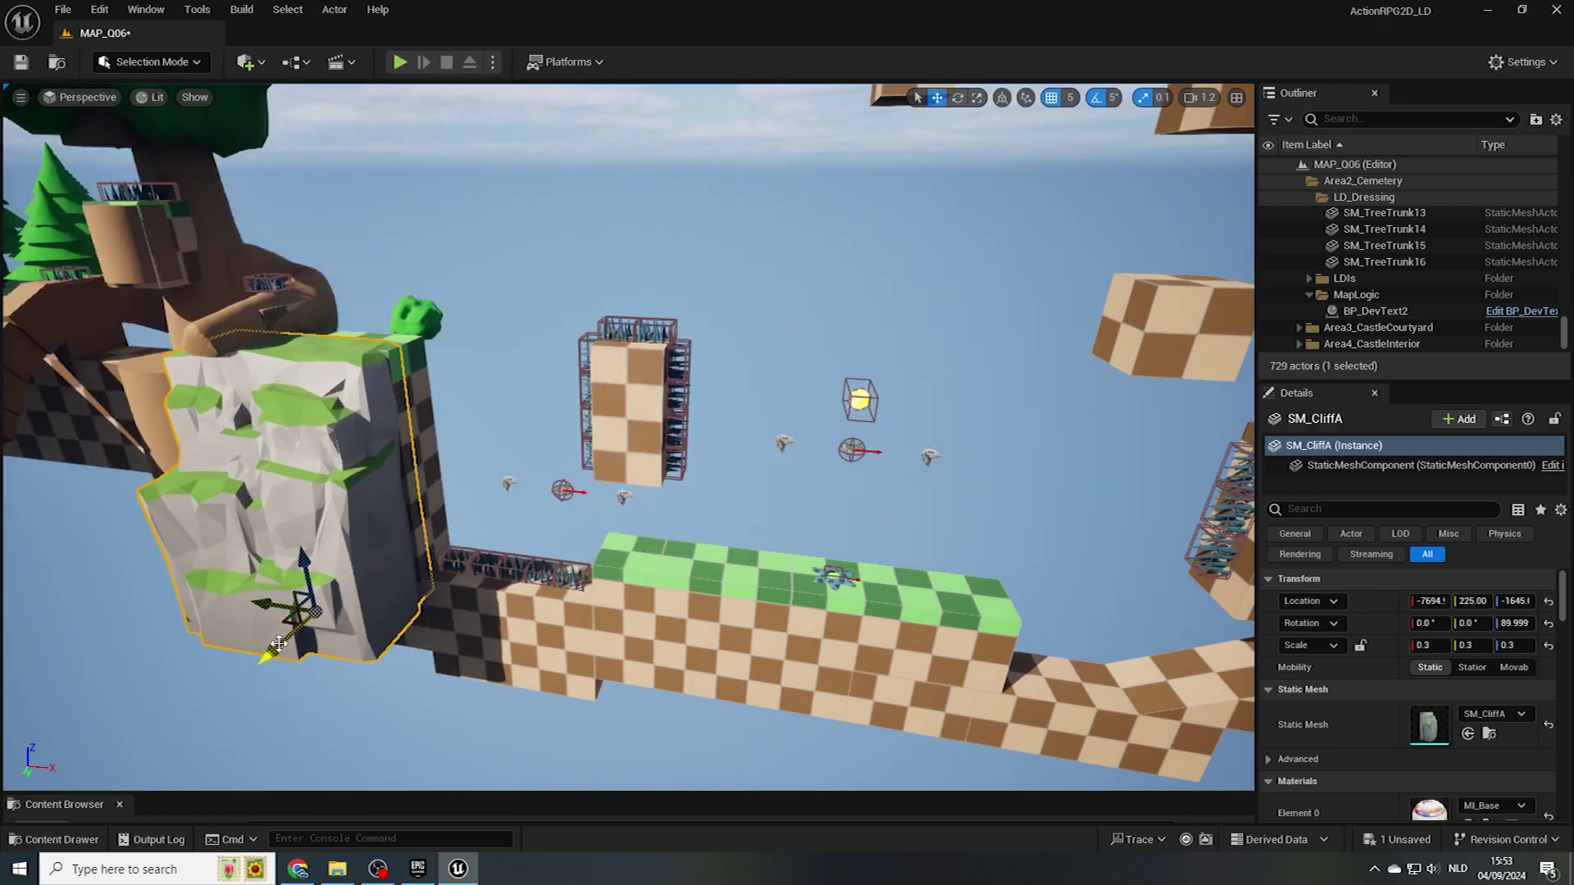
key(e)
scroll(493, 557, up, 2)
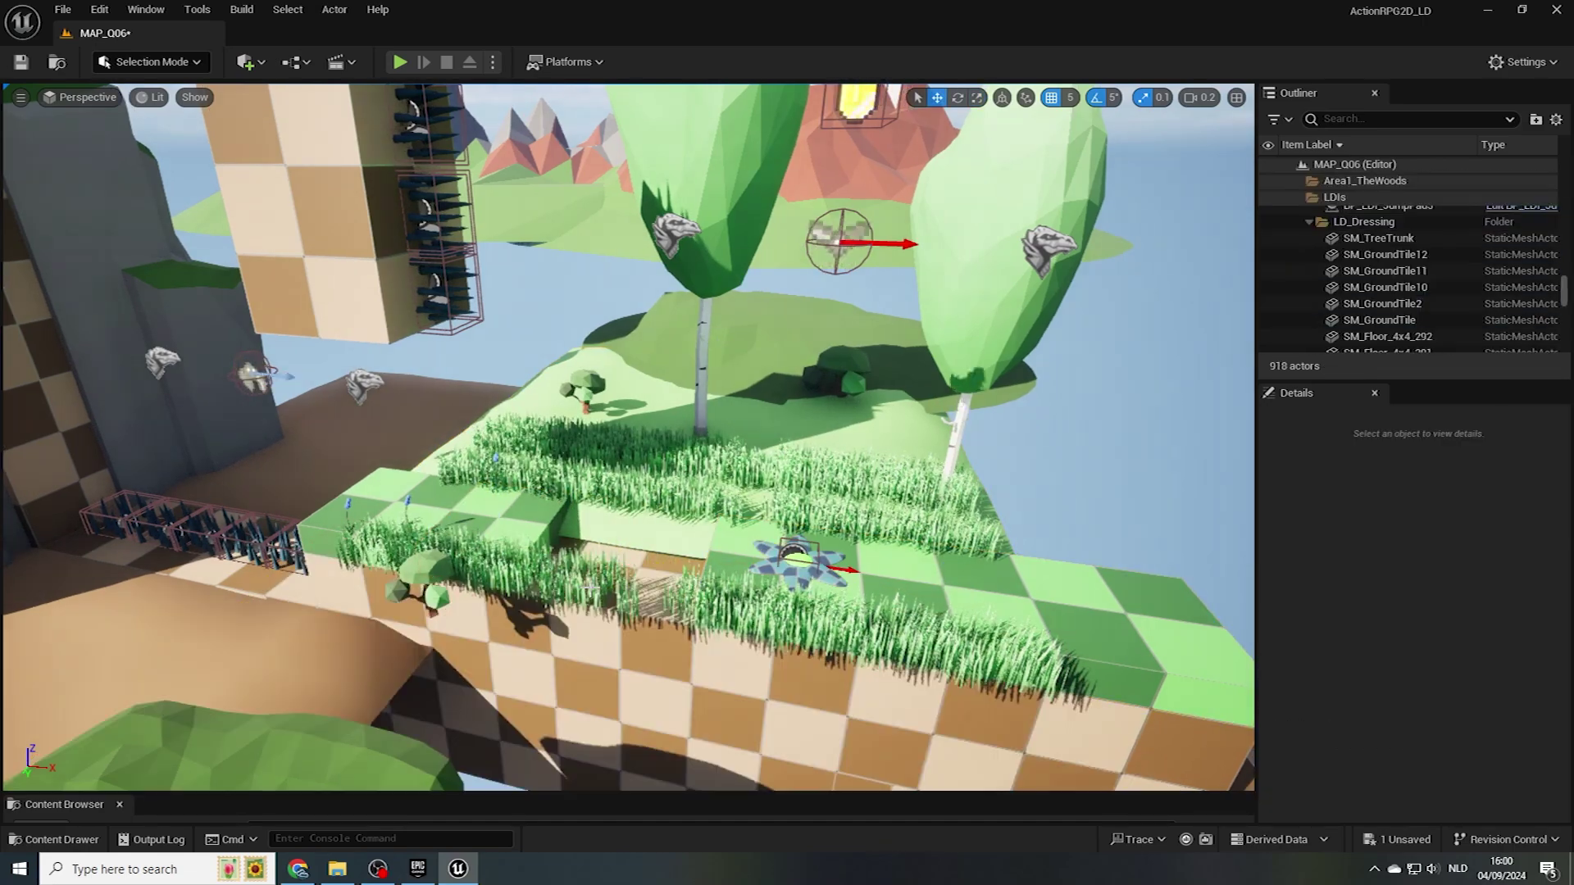
Shift and narrow an SM_GroundTile, duplicate it, and place a copied grass clump
click(650, 667)
scroll(615, 615, down, 2)
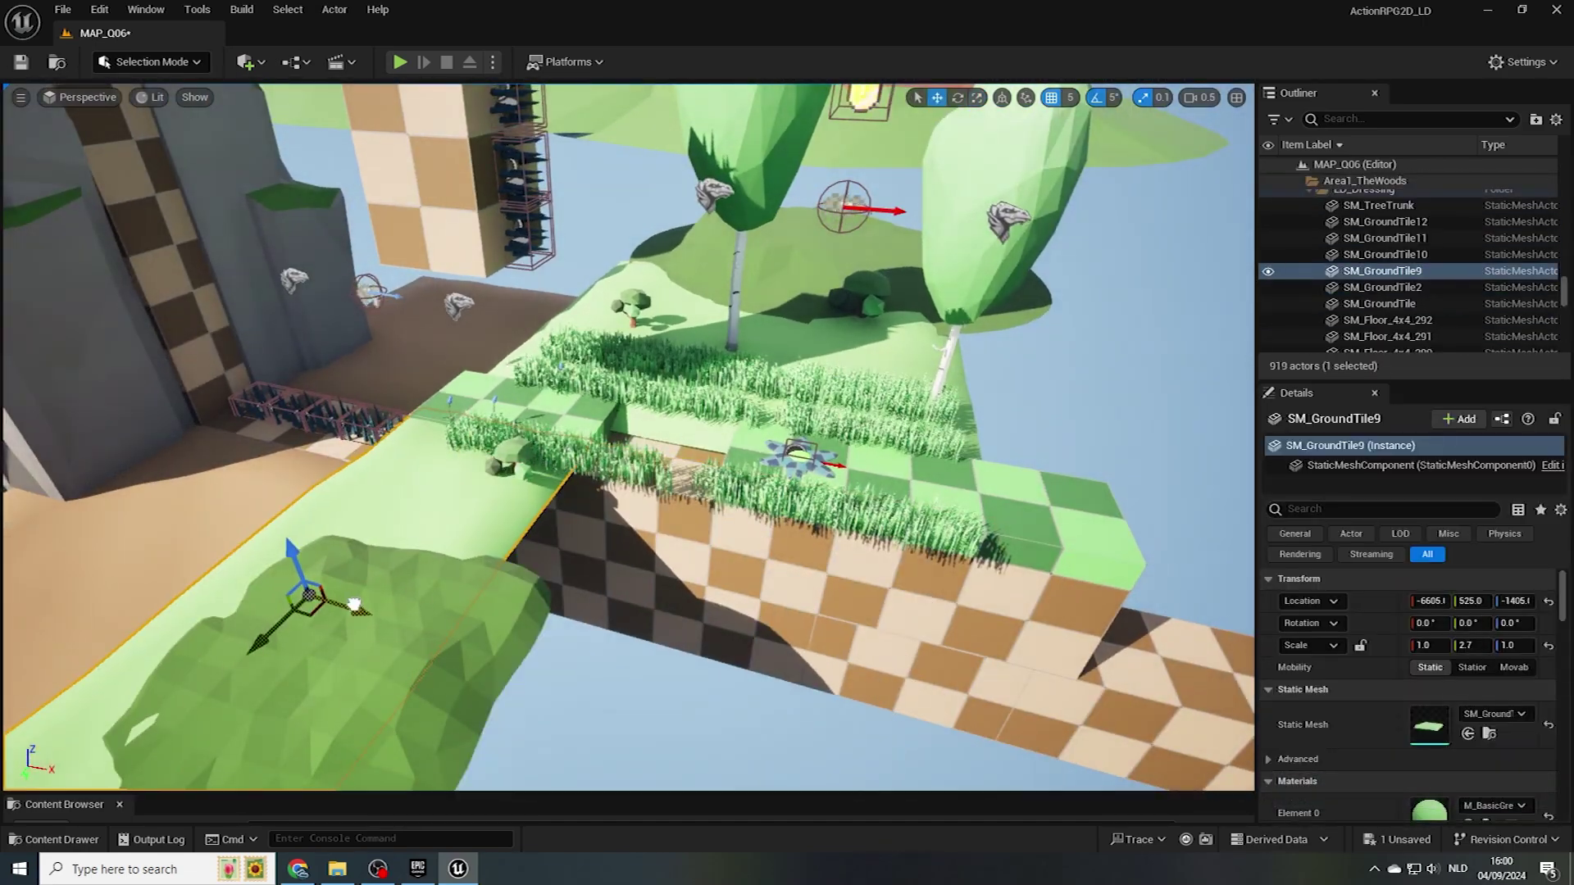
key(ctrl+z)
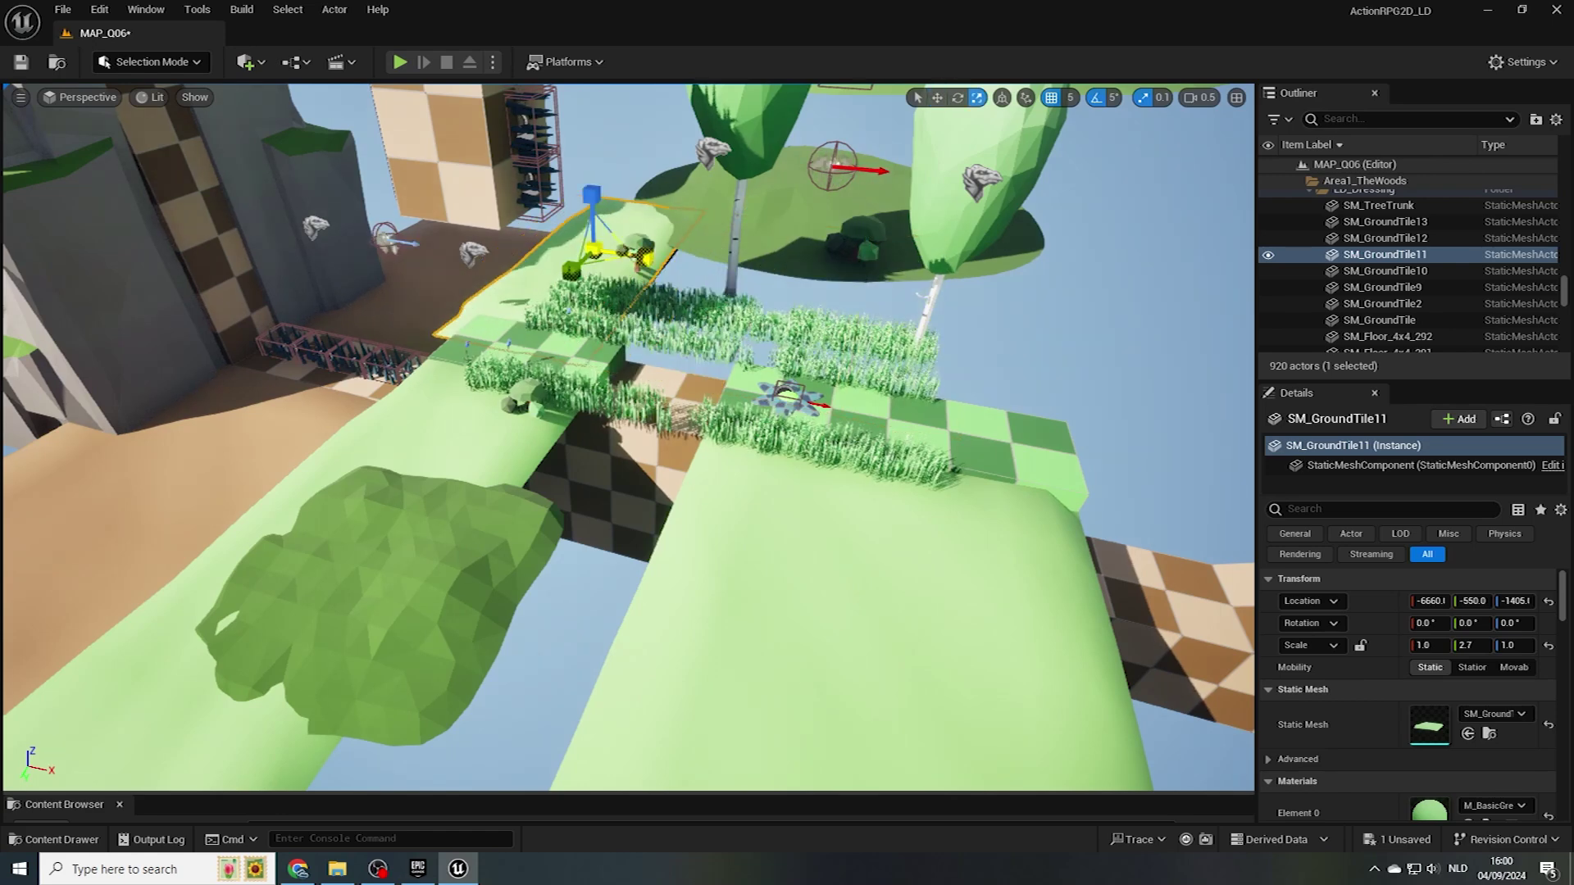
key(ctrl+y)
key(ctrl+y)
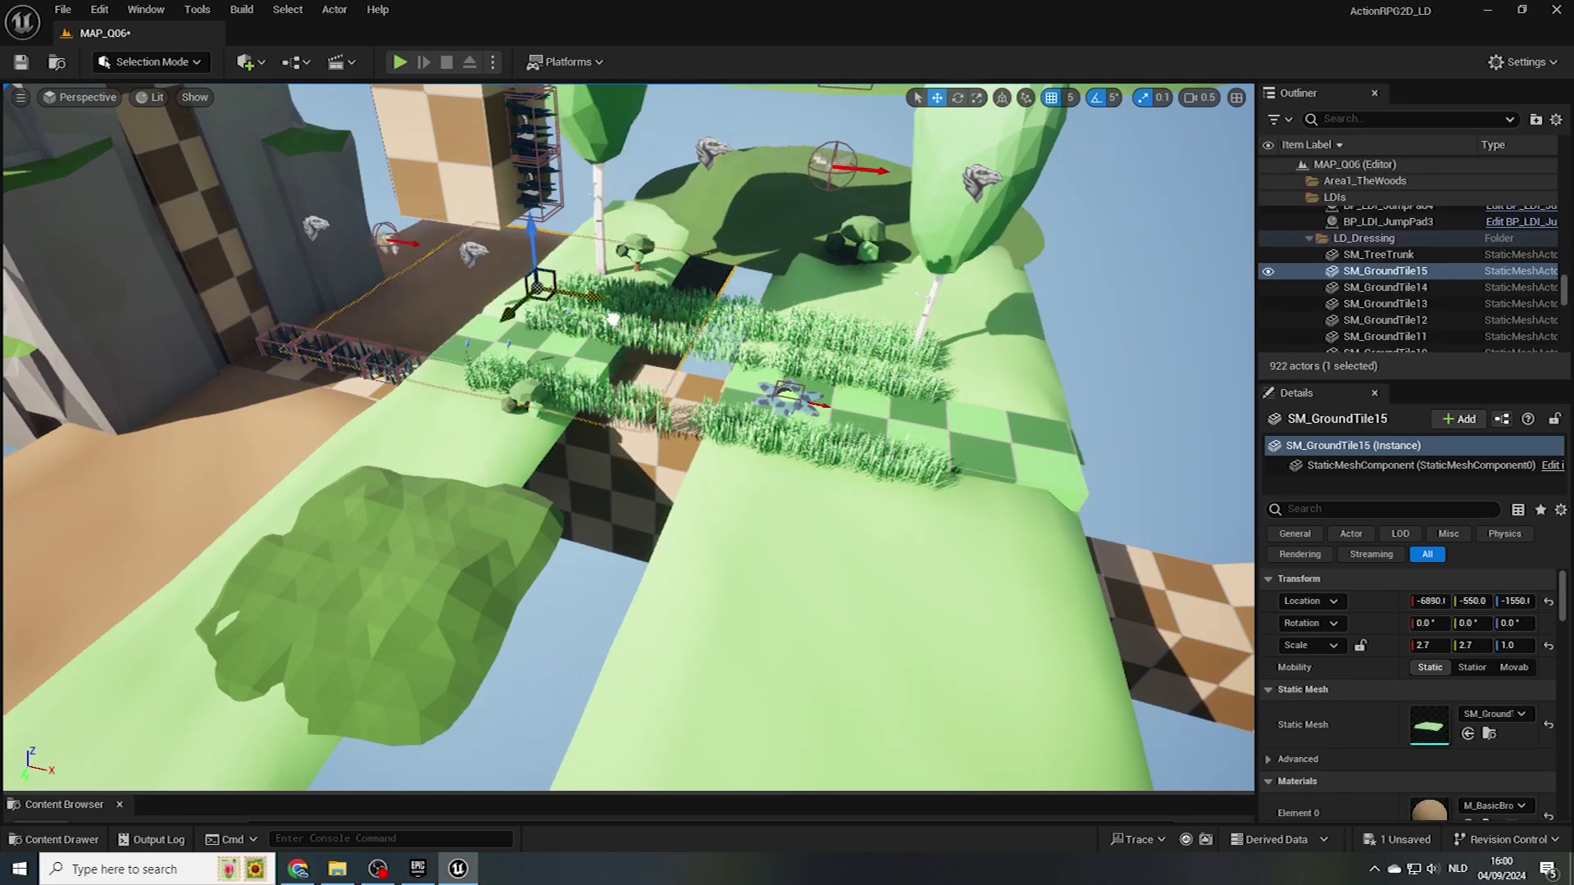
key(ctrl+y)
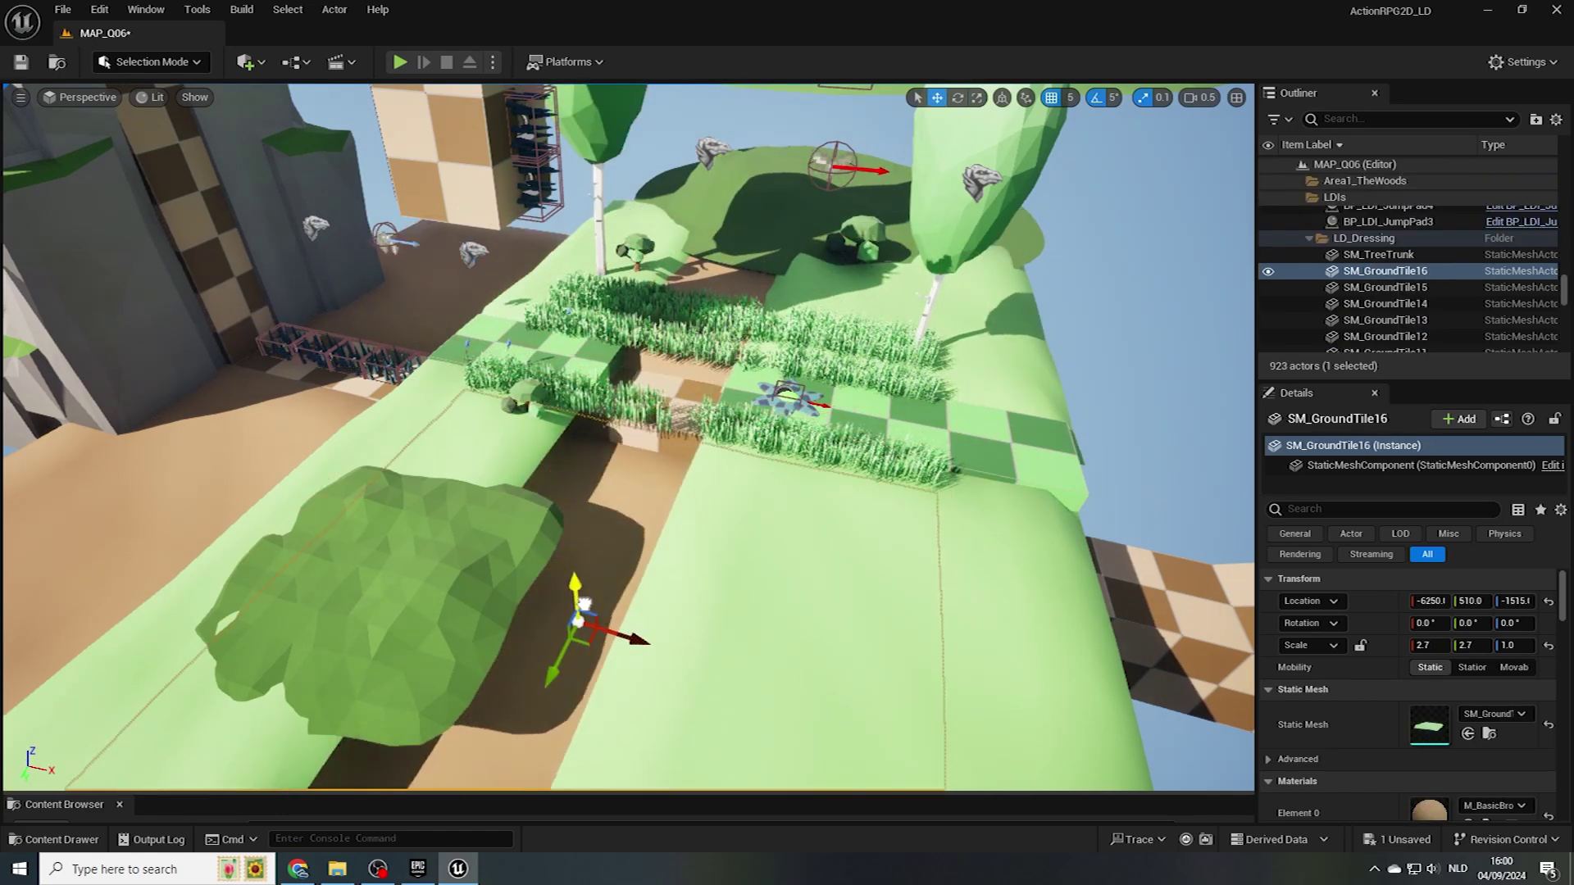
key(ctrl+y)
key(ctrl+y)
Delete the stray grass clumps and the bush covering the forest dirt path
key(ctrl+z)
key(ctrl+z)
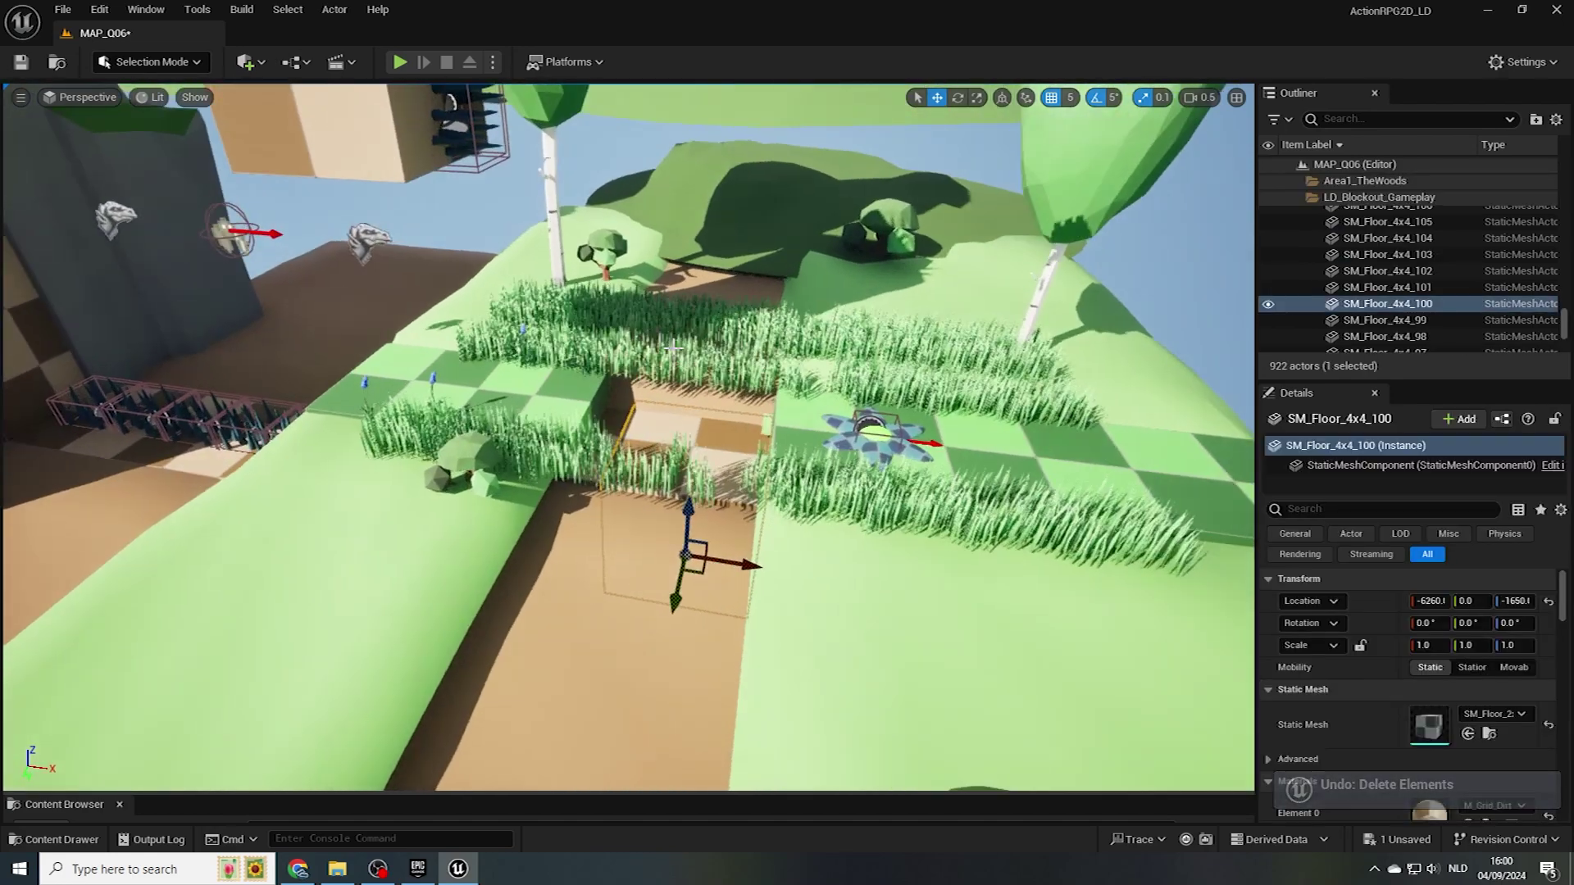
key(ctrl+z)
key(ctrl+z)
key(ctrl+z)
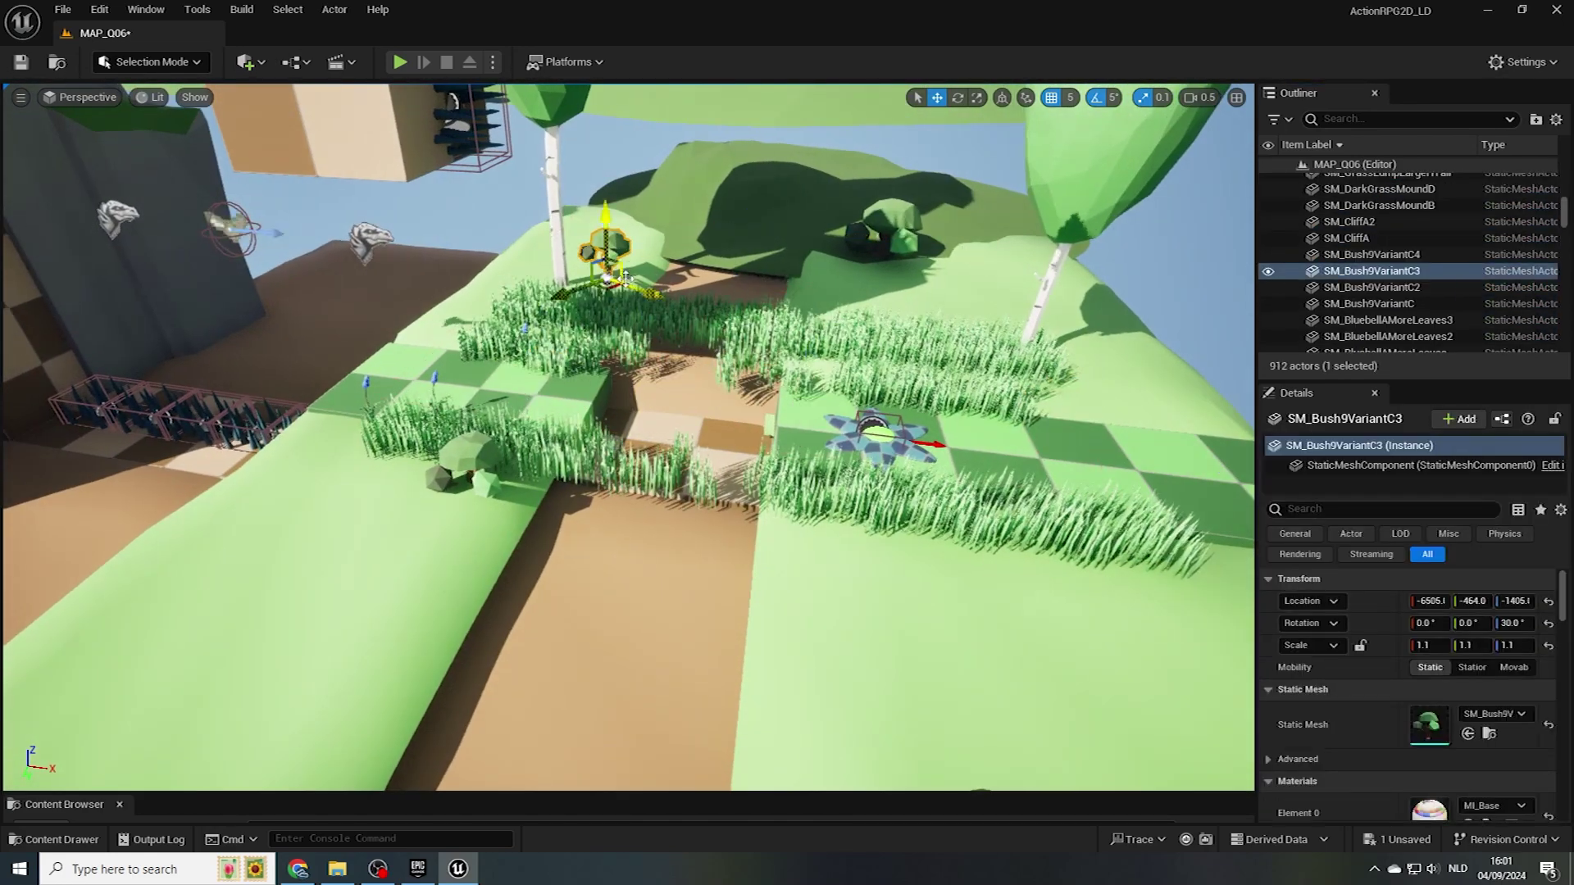
key(ctrl+z)
key(ctrl+z)
key(ctrl+z)
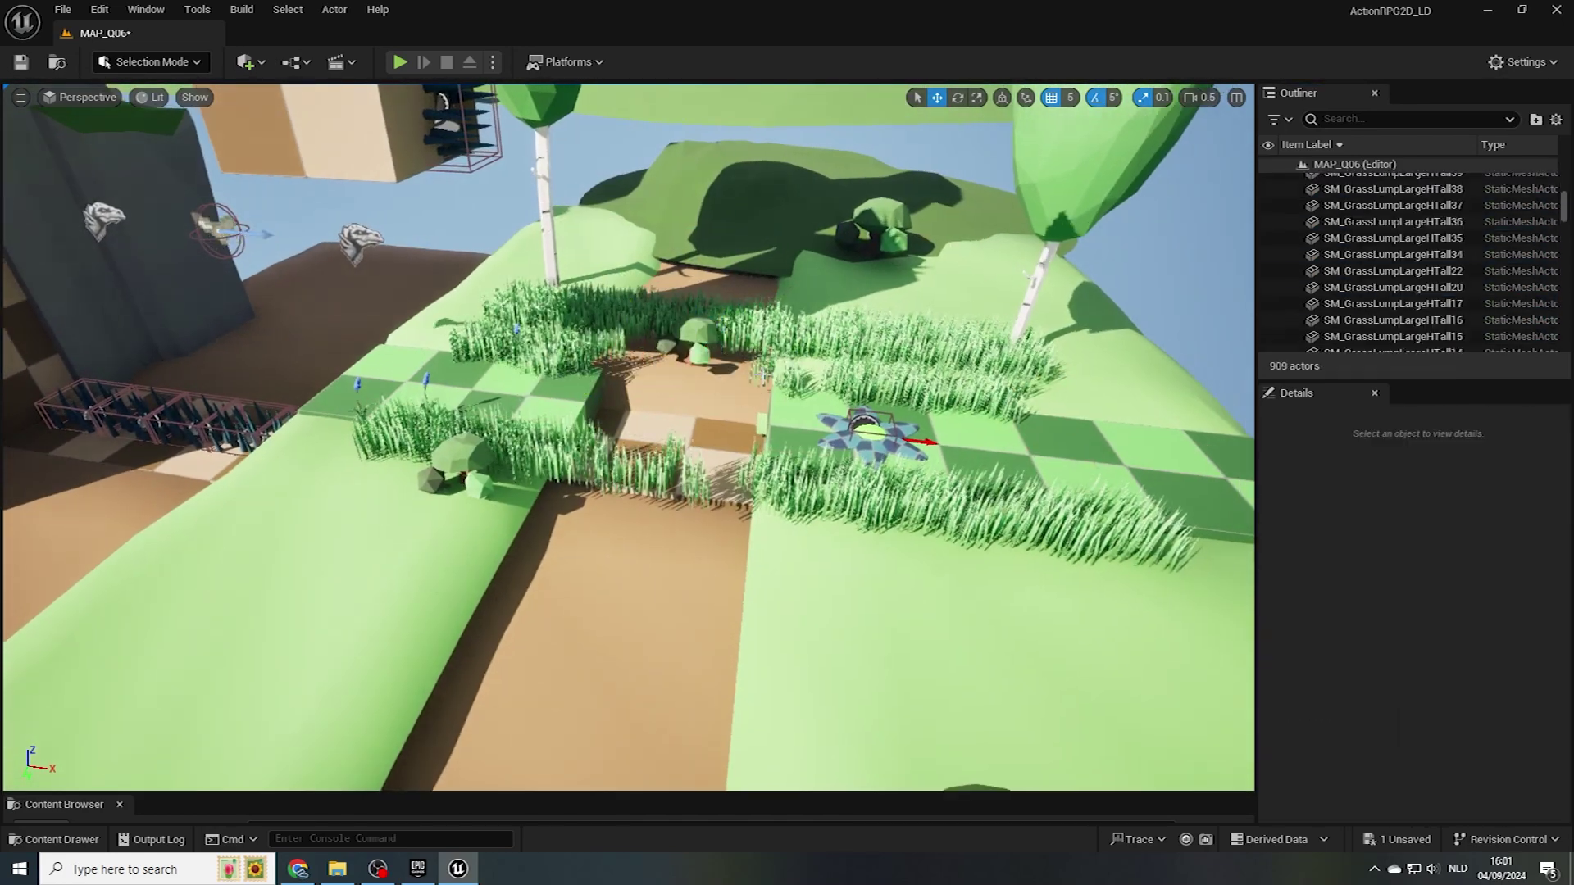
key(ctrl+z)
key(ctrl+z)
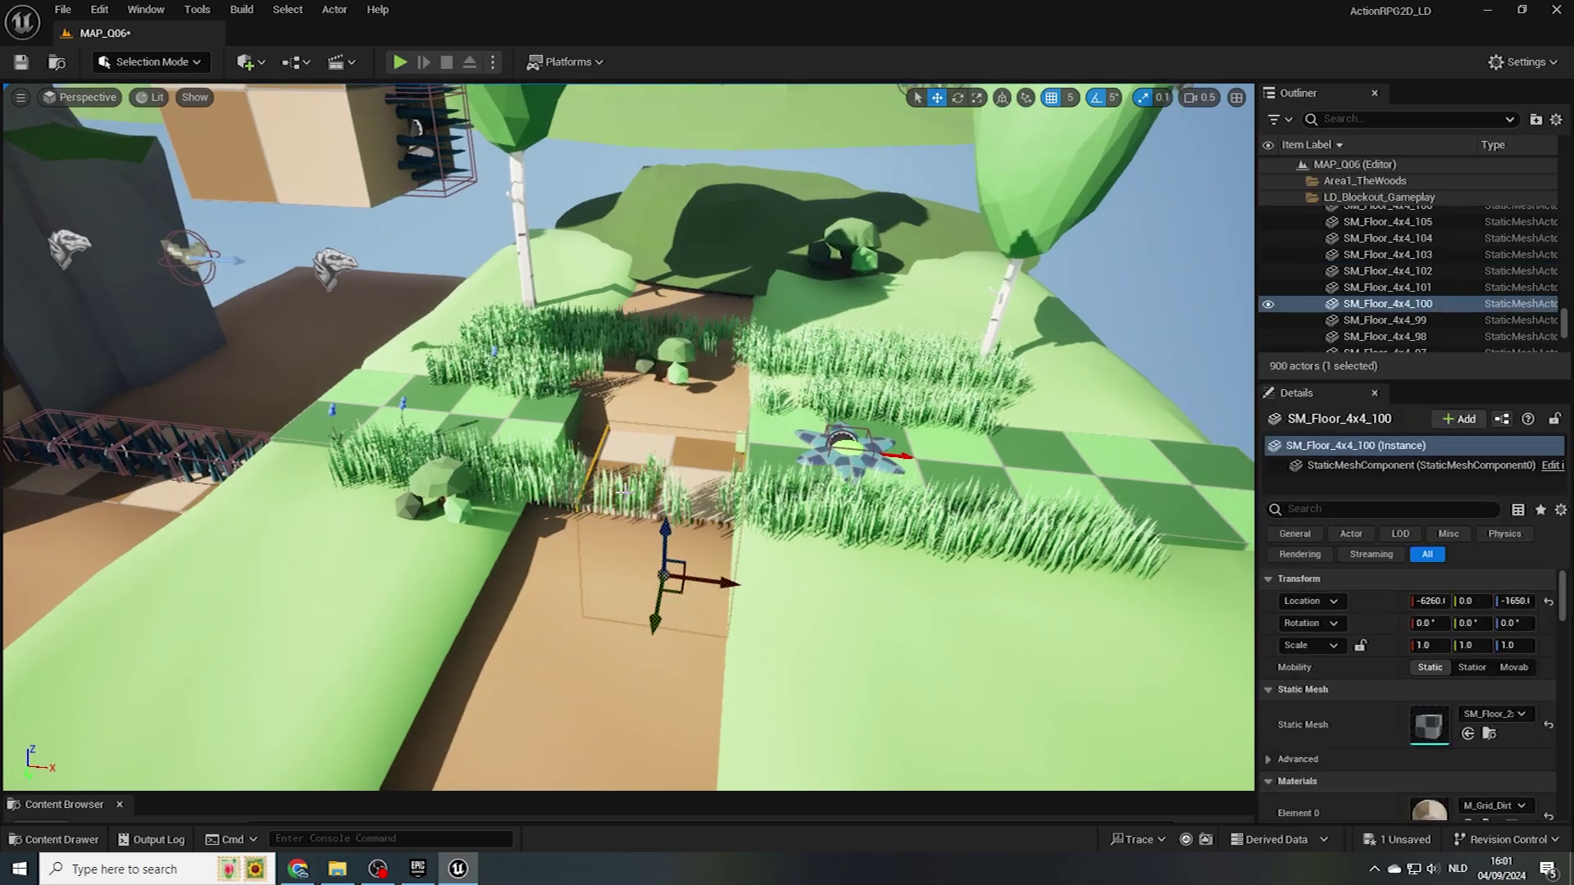
key(ctrl+z)
key(ctrl+z)
key(ctrl+z)
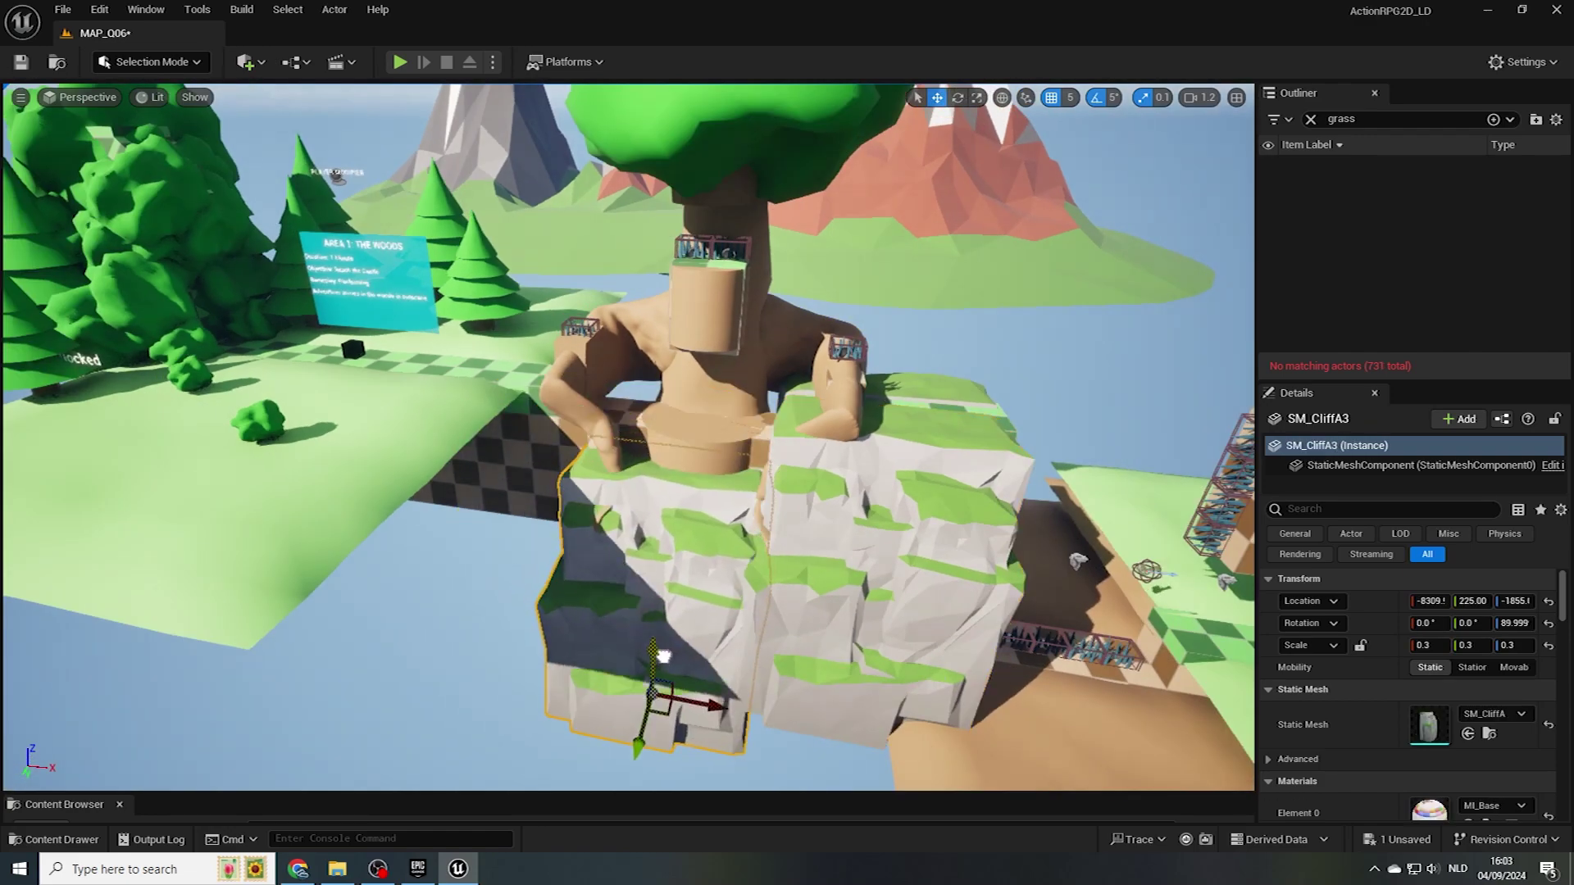
Move the copied cliff left and widen it around the big tree's plateau
mouse_move(668, 702)
mouse_down()
mouse_move(688, 695)
mouse_move(501, 619)
mouse_up()
drag(400, 589, 308, 616)
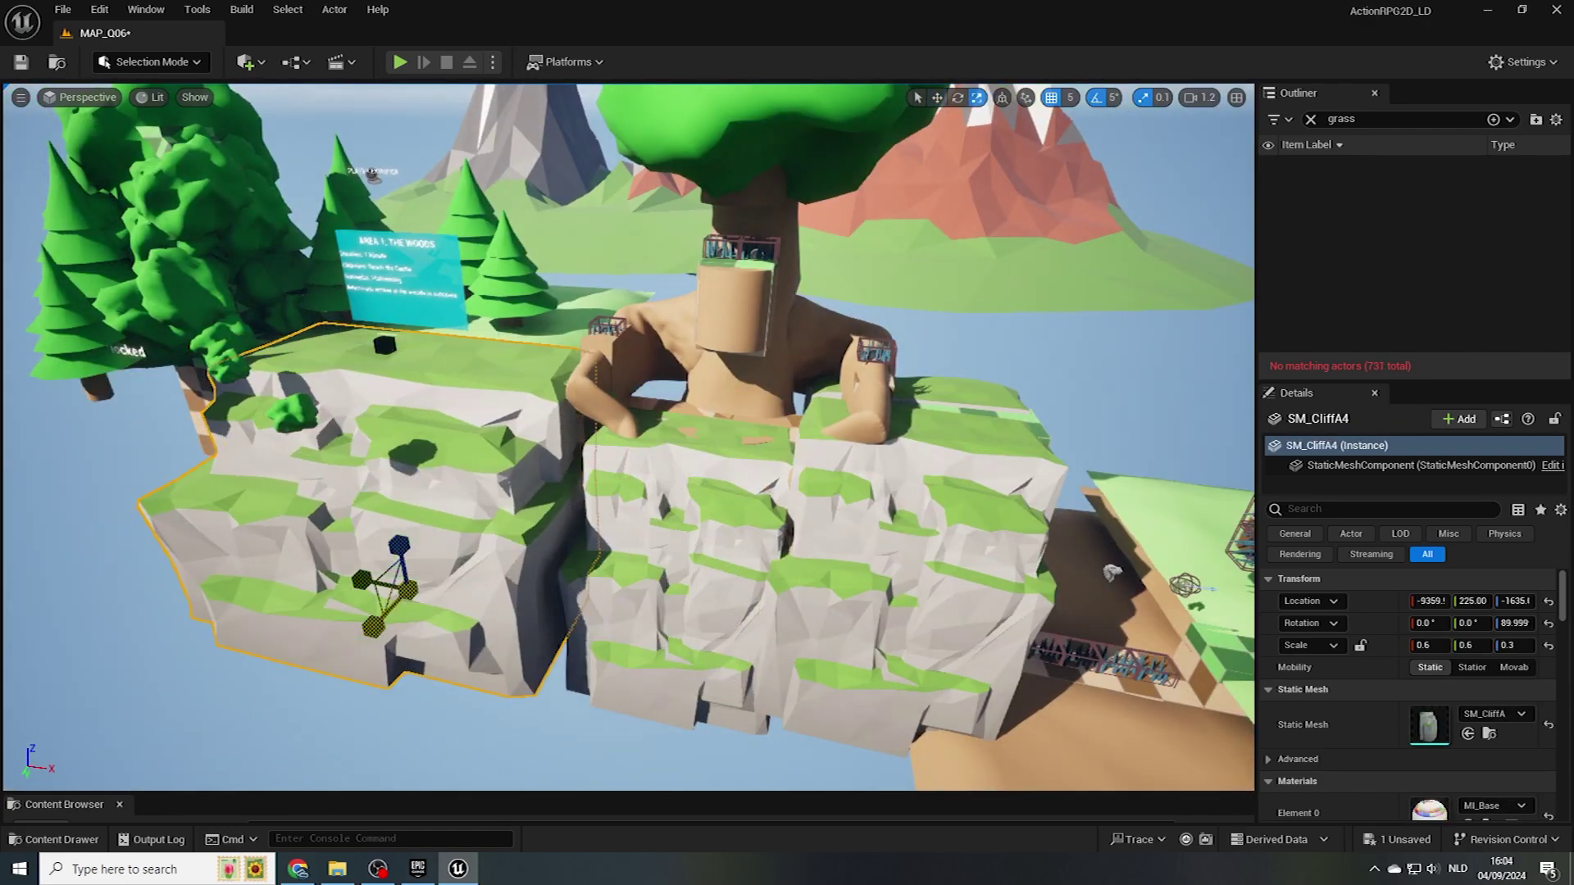
click(607, 740)
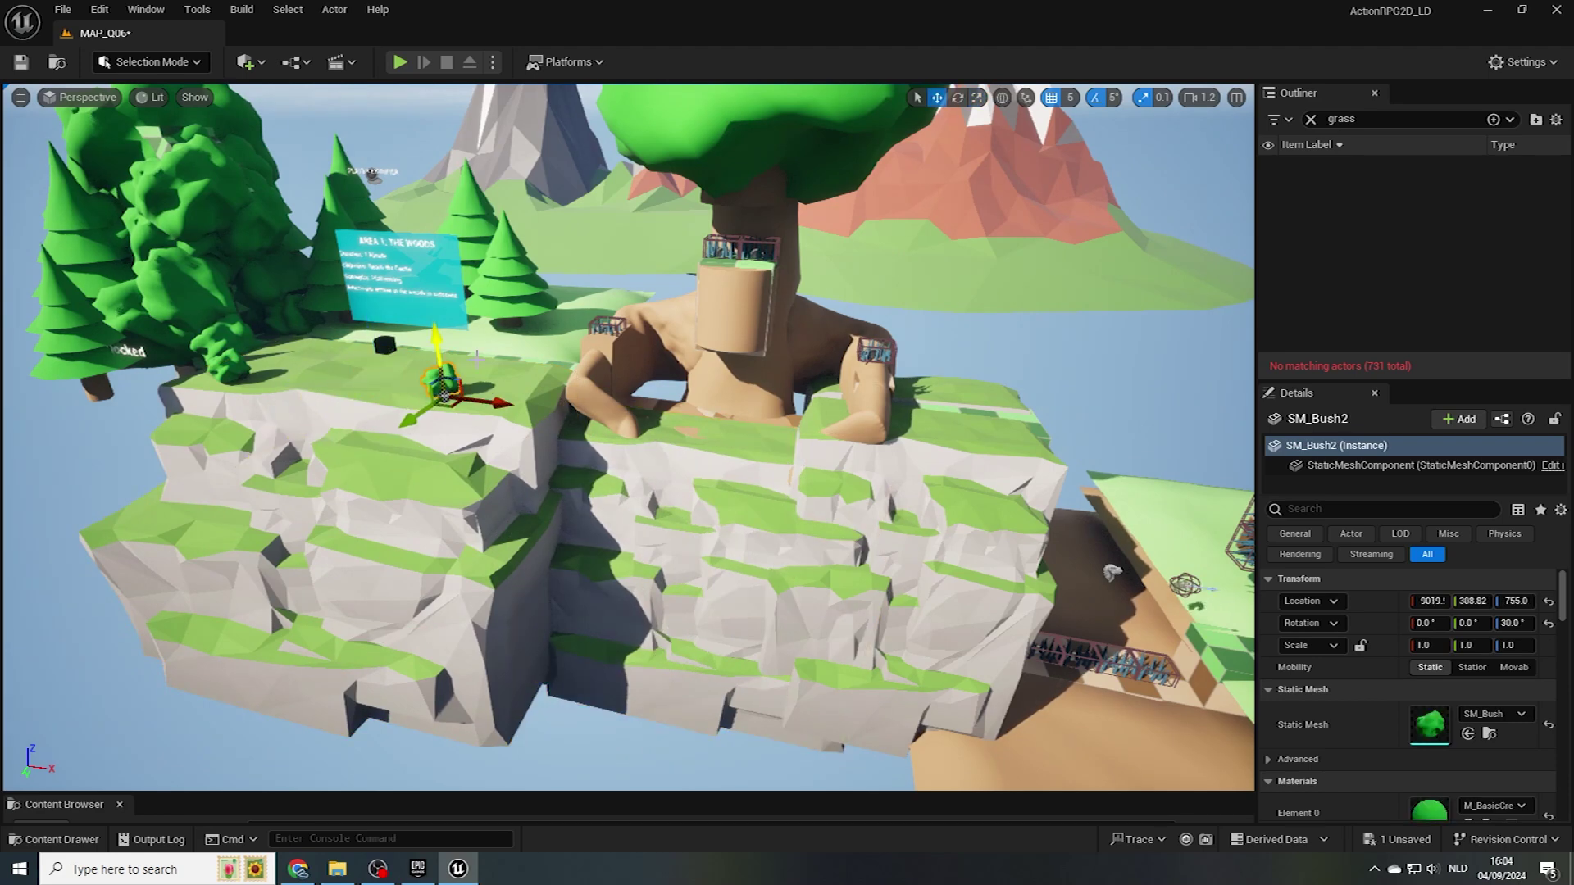
click(828, 380)
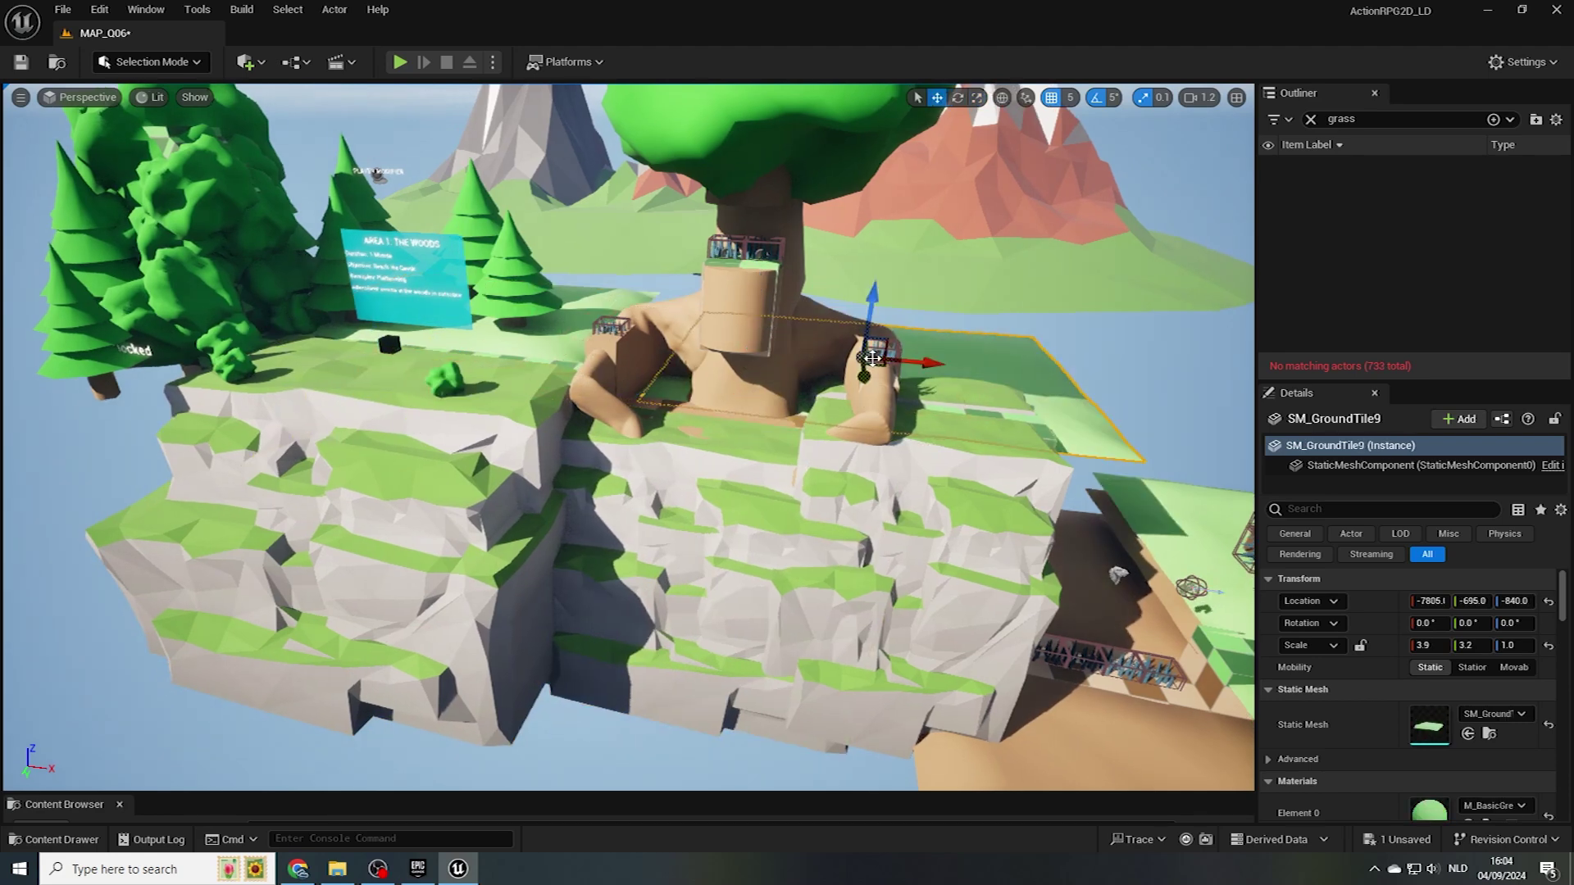
Place SM_TreeTrunk beside the big tree with an SM_Bush on top, from VRS_LowPolyNature
key(ctrl+space)
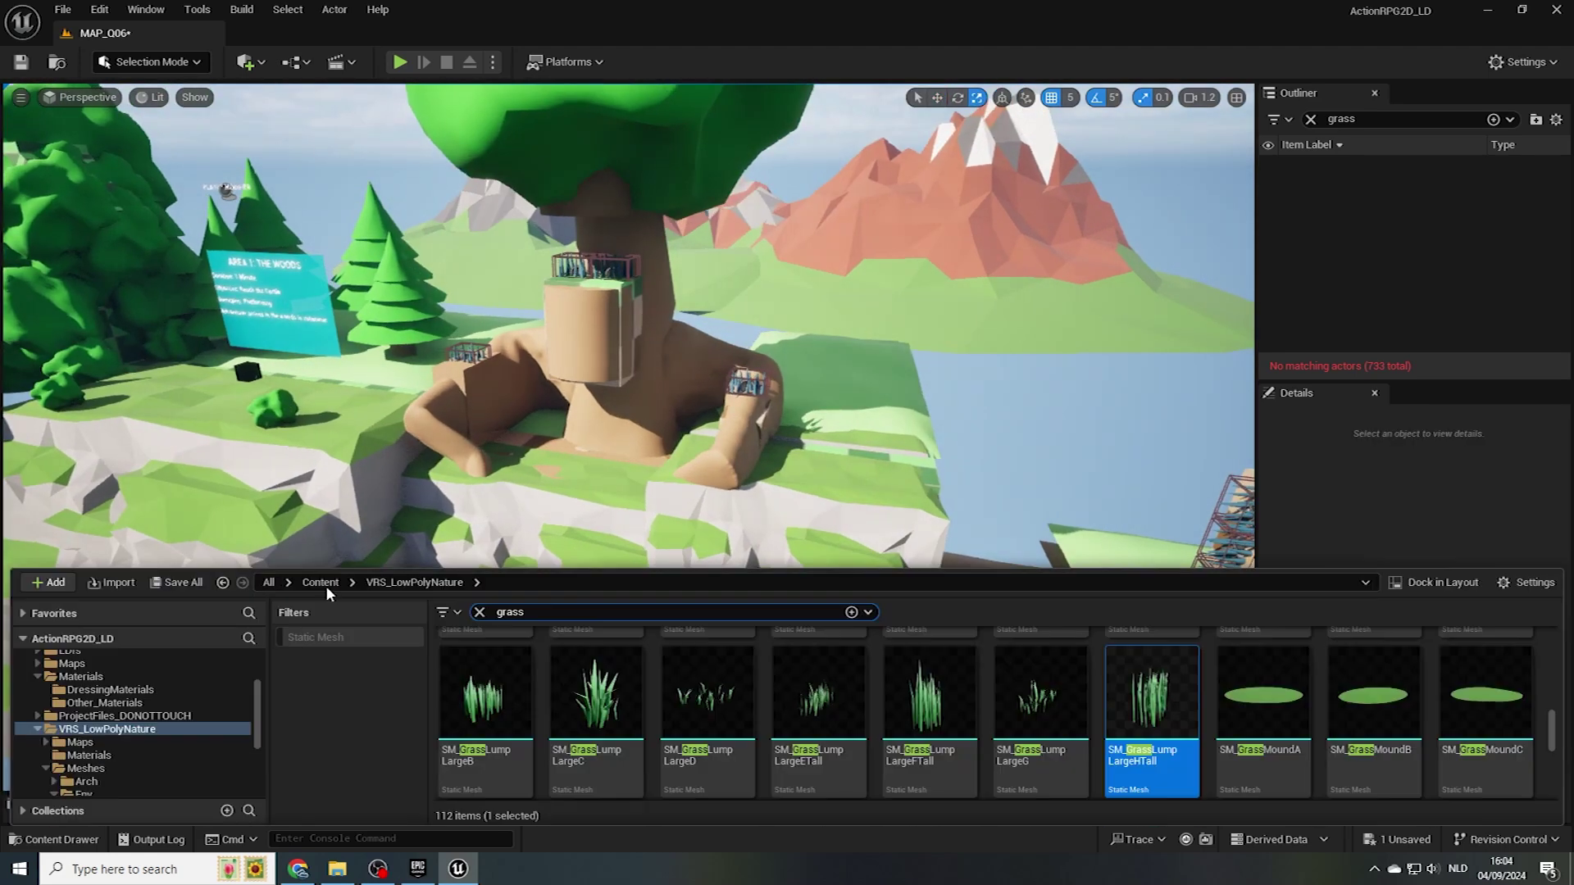
click(69, 660)
double_click(787, 668)
drag(598, 664, 855, 392)
key(ctrl+space)
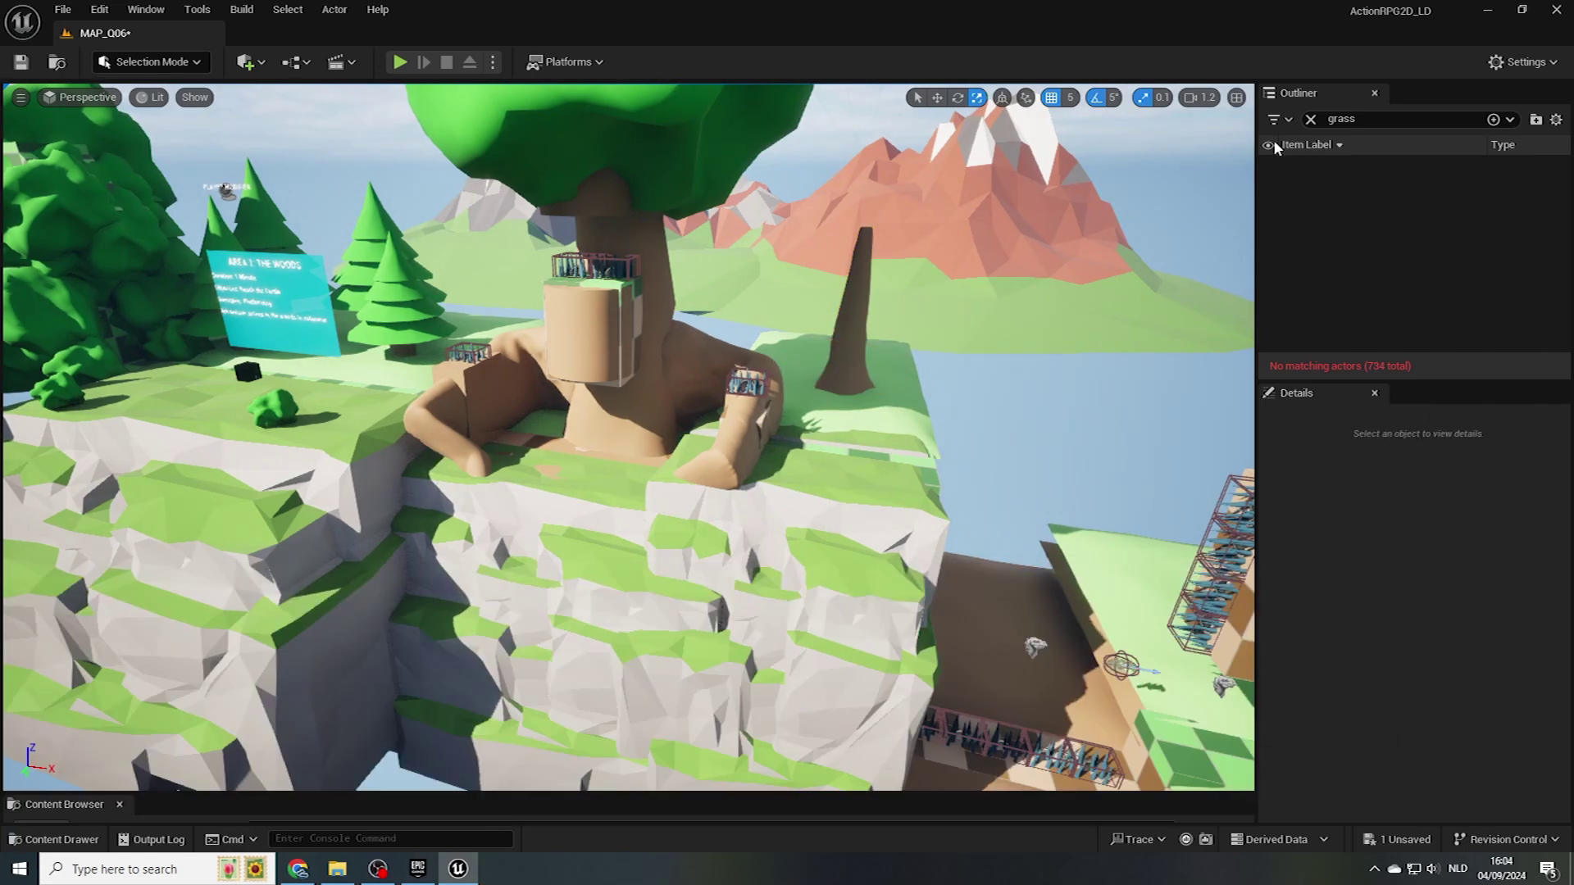
drag(726, 727, 237, 430)
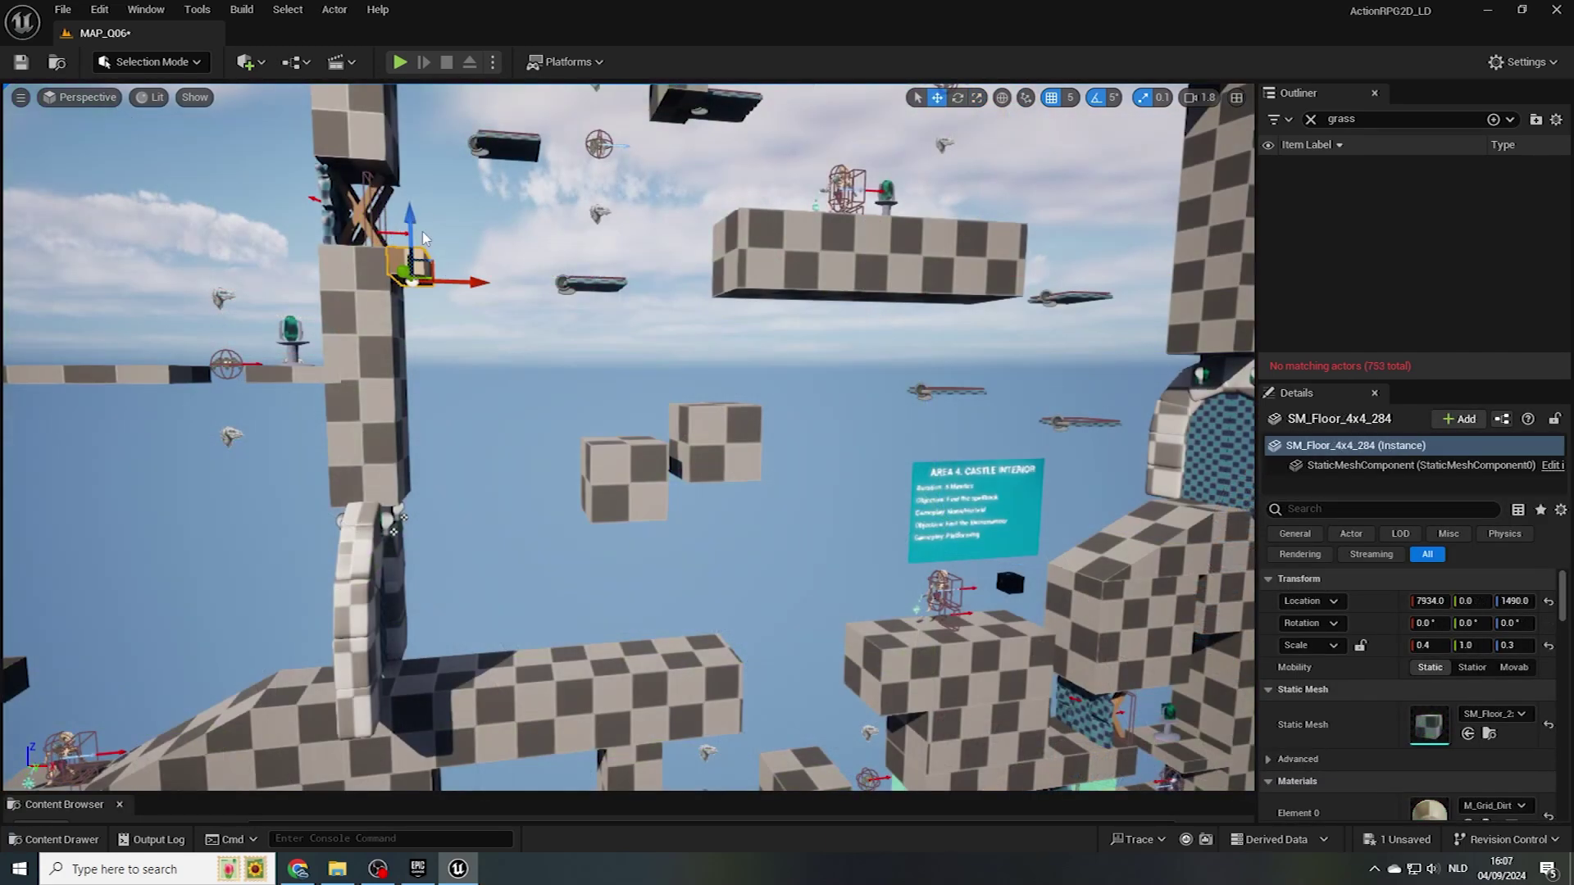
Widen the central SM_Floor_4x4 block, restore the trapdoor, and add a rotated SM_Stairs_4x2
key(ctrl+z)
key(ctrl+z)
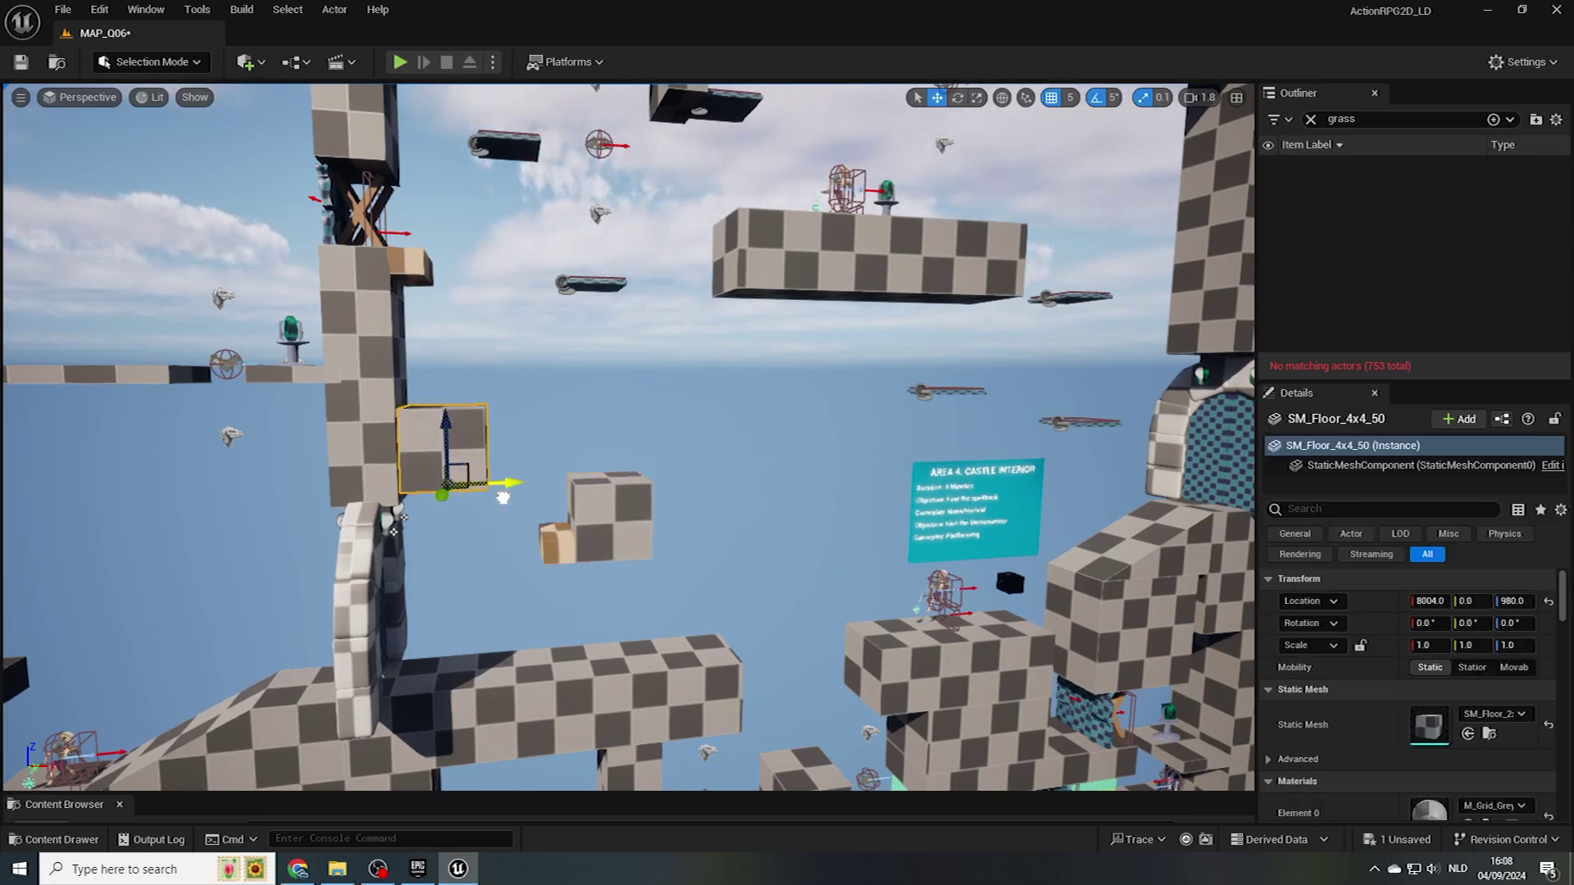
key(ctrl+y)
key(ctrl+y)
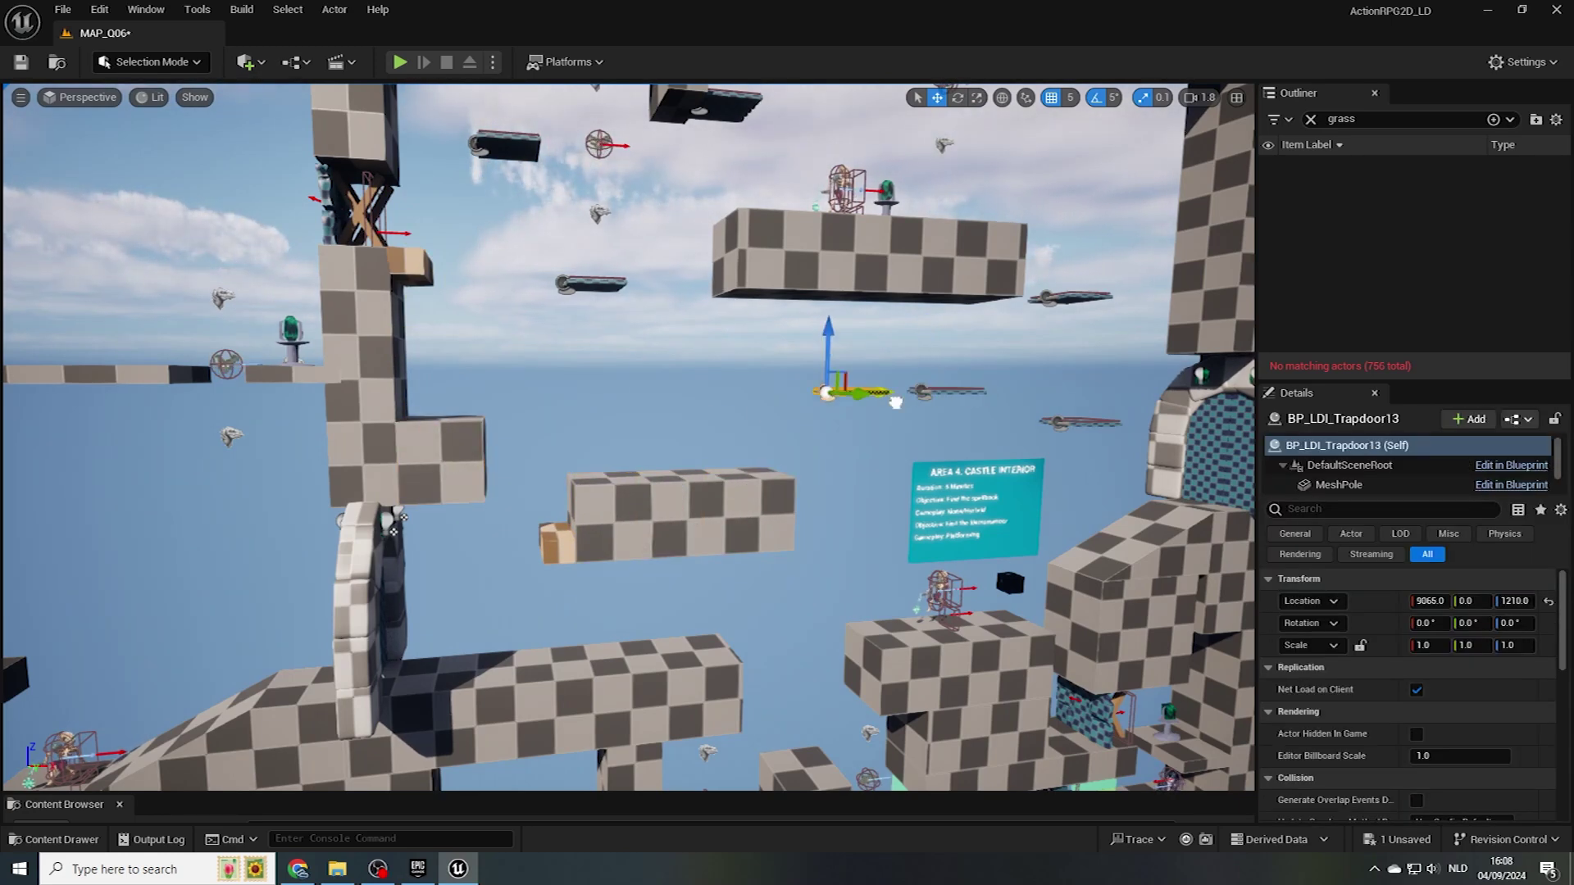
key(ctrl+y)
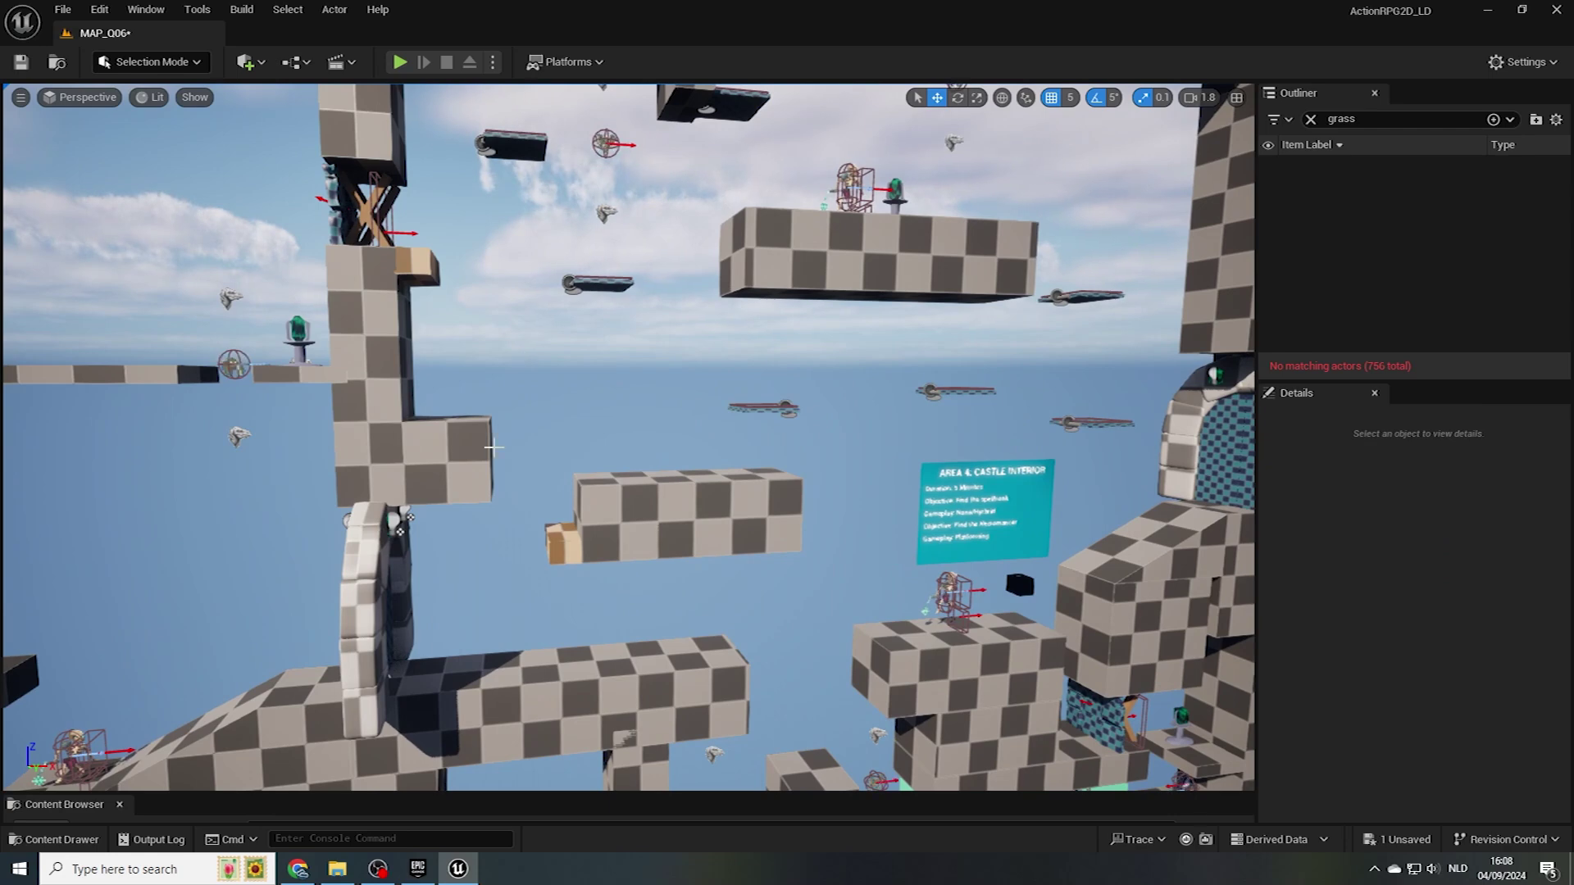
key(ctrl+y)
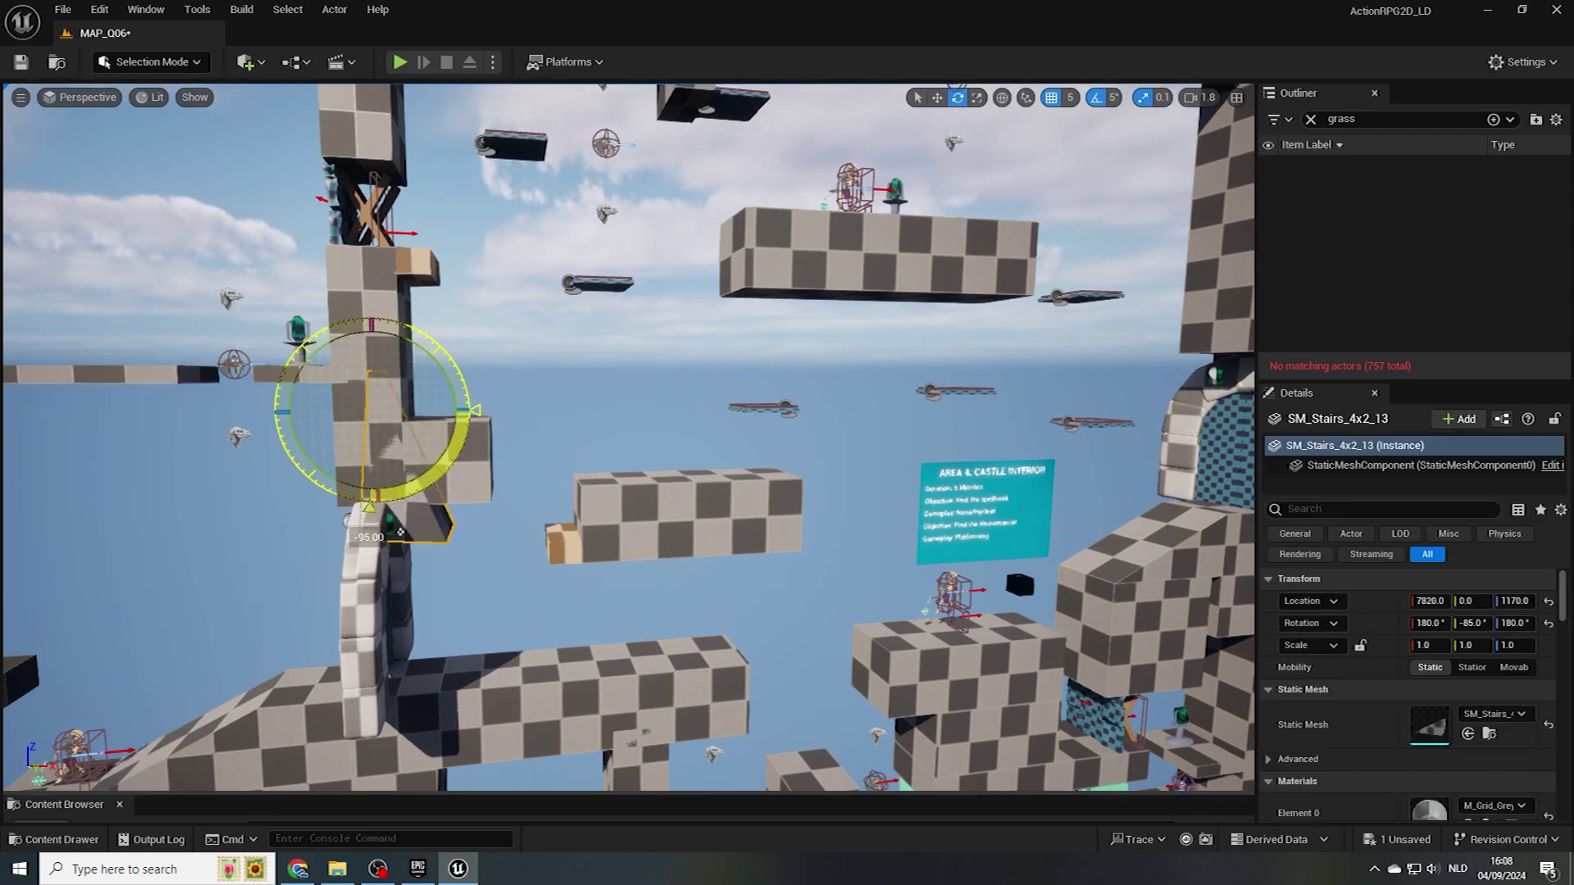
key(ctrl+y)
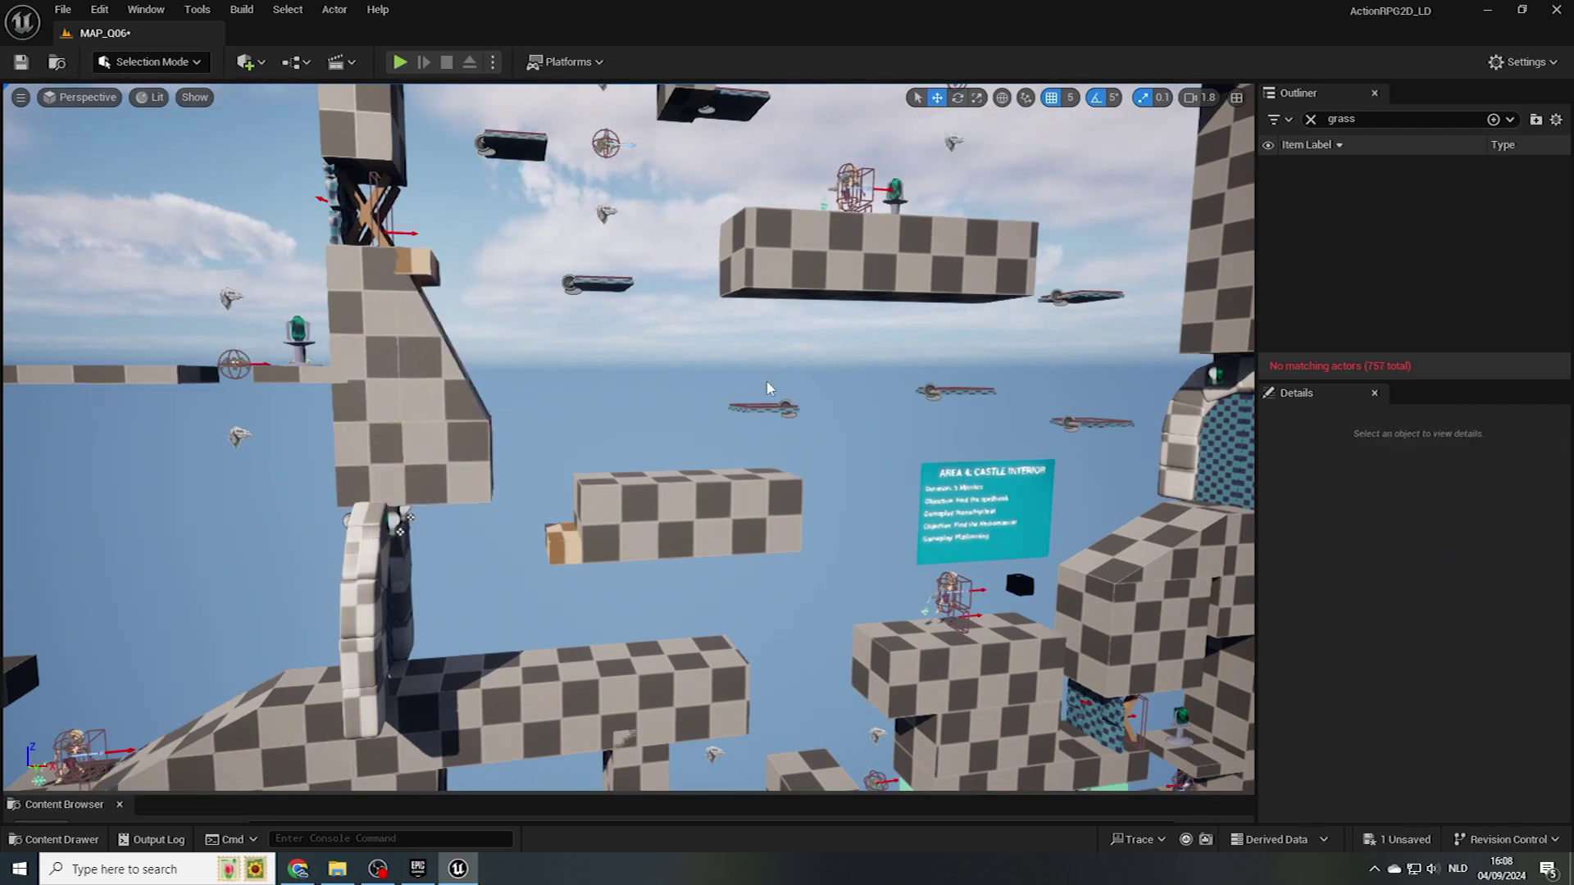